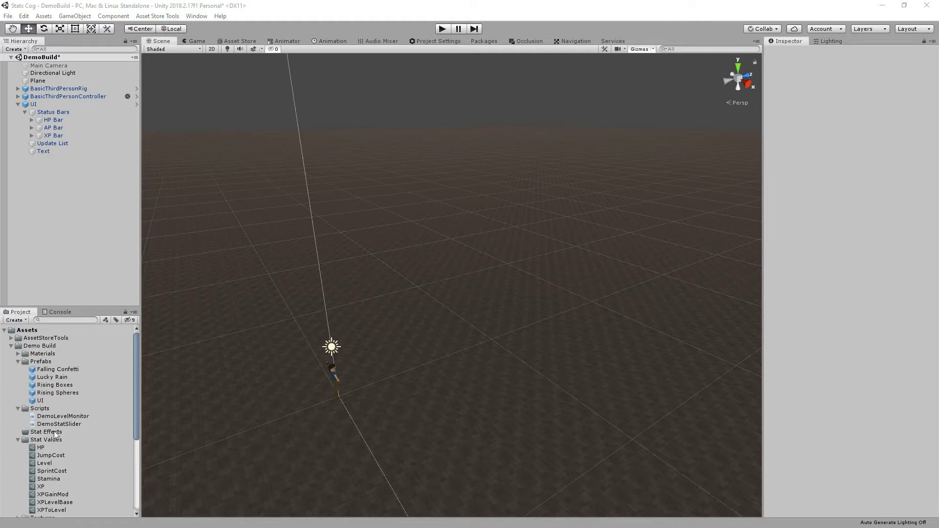
# Step: Create a Stats Cog Stat Effect asset named Poison in the Stat Effects folder
pyautogui.rightClick(55, 430)
pyautogui.moveTo(128, 205)
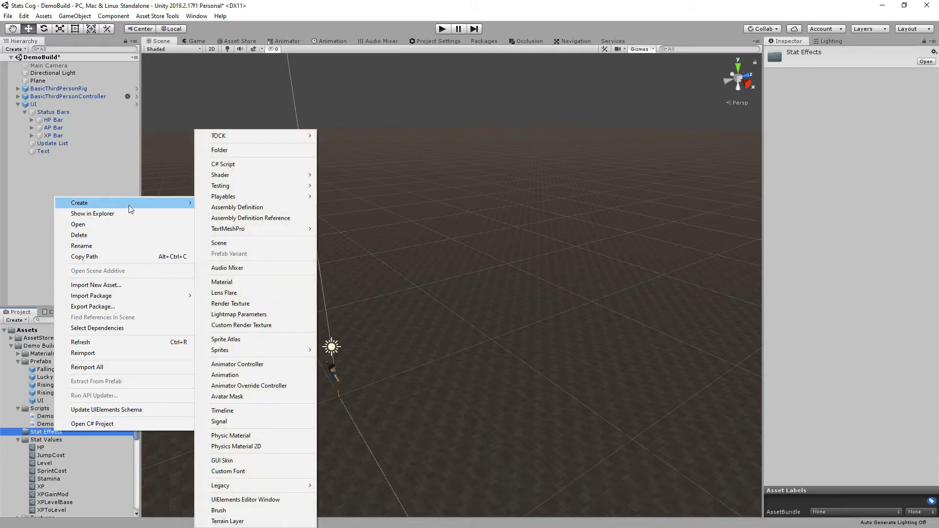
pyautogui.moveTo(248, 140)
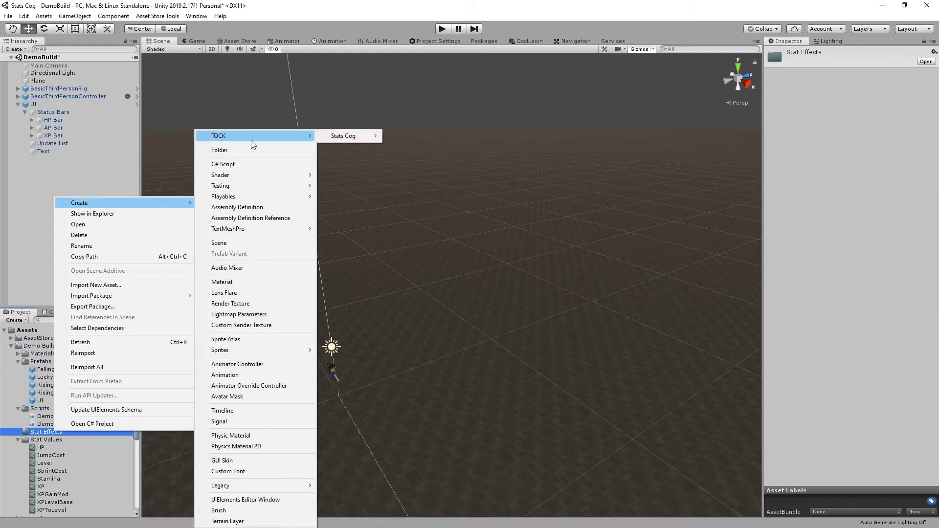
pyautogui.moveTo(344, 139)
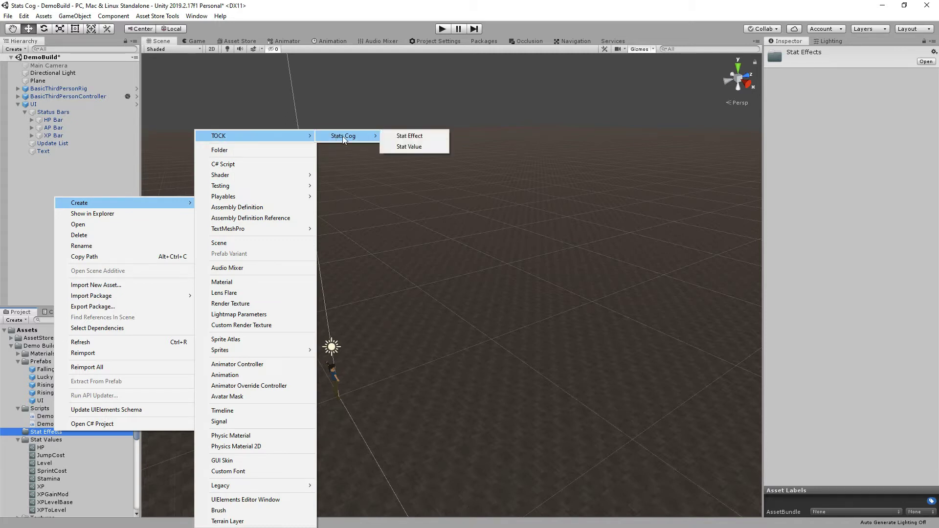
pyautogui.click(403, 136)
pyautogui.write('Poison')
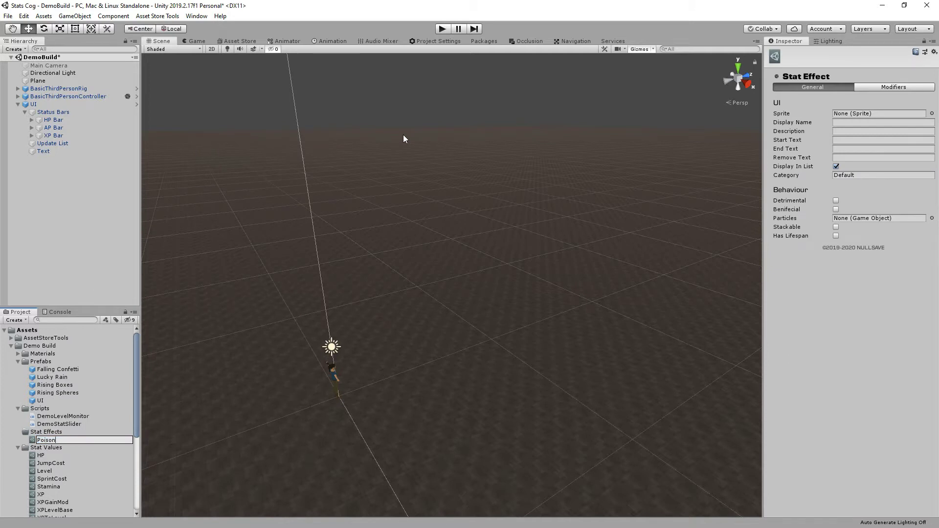
pyautogui.press('Return')
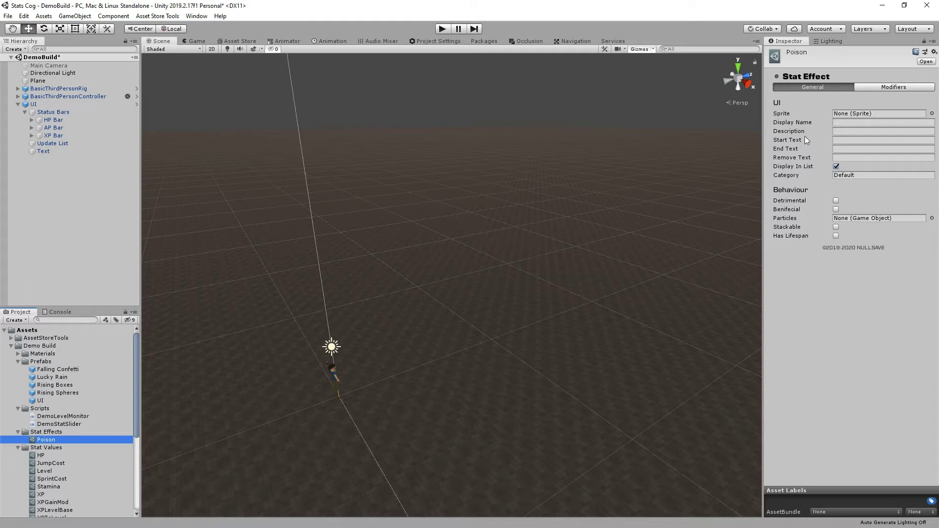
# Step: Mark the Poison effect as detrimental and set its display name to "Poison"
pyautogui.click(835, 201)
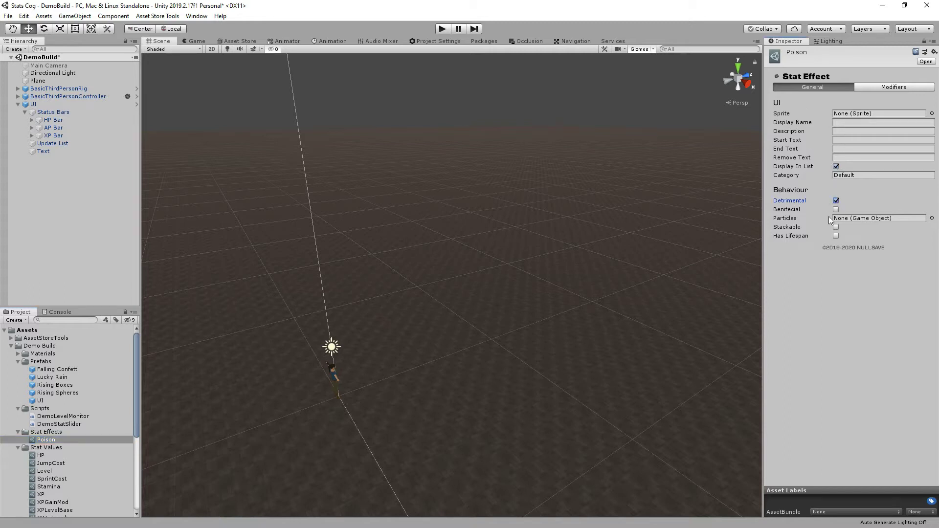
pyautogui.click(842, 124)
pyautogui.write('Poison')
pyautogui.press('Tab')
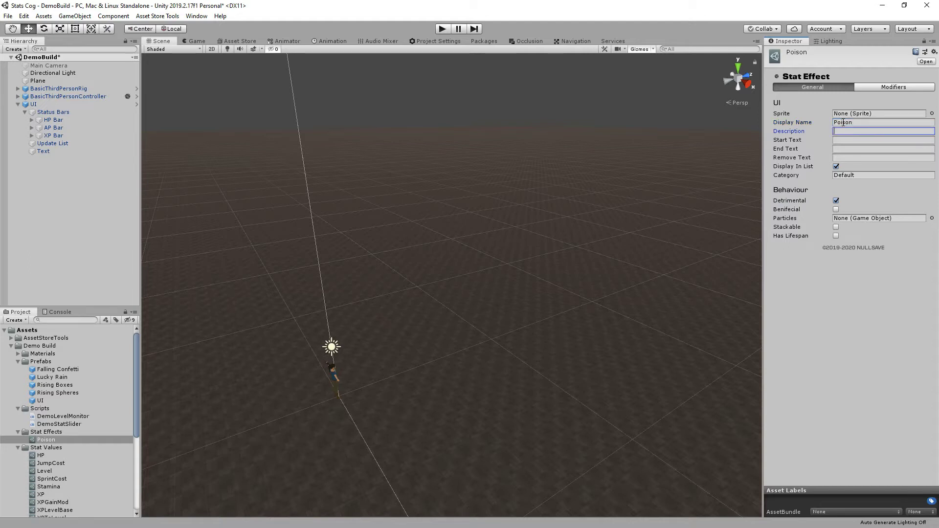
pyautogui.press('Tab')
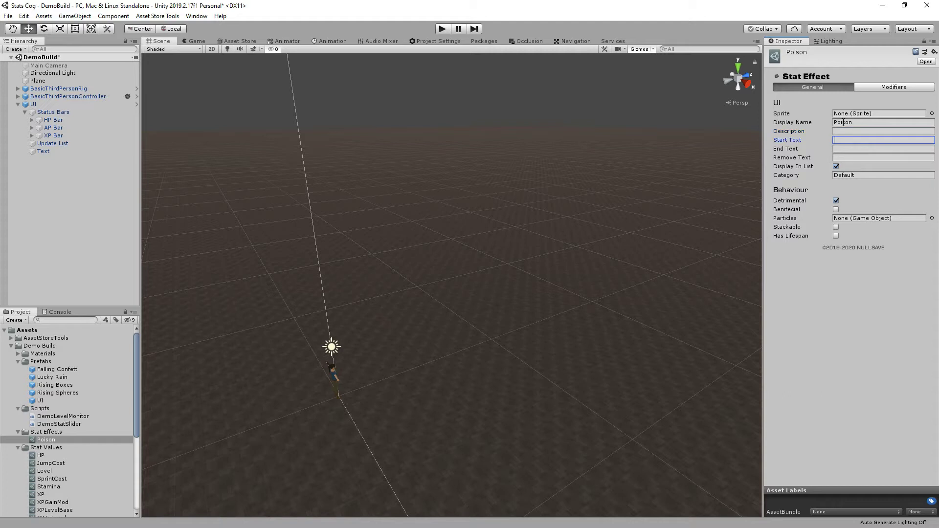
# Step: Set the start text to "You have been poisoned", end text to "The poison has run its course", and remove text to "You poisoning has been cured"
pyautogui.write('You  have been poisoned')
pyautogui.press('Tab')
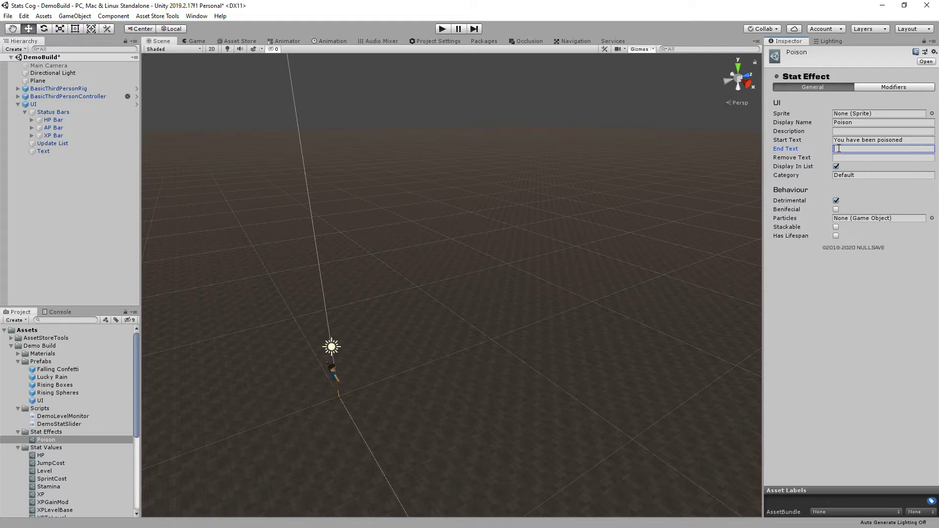
pyautogui.write('The poison has run its course')
pyautogui.press('Tab')
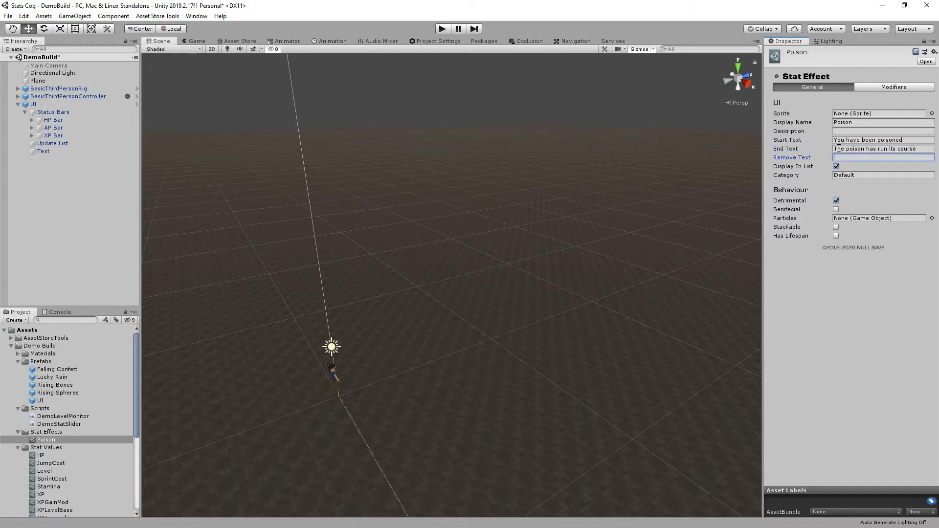
pyautogui.write('You poisoning has been cured')
# Step: Assign the Rising Spheres prefab as the Poison effect's particles
pyautogui.moveTo(56, 397); pyautogui.dragTo(860, 218)
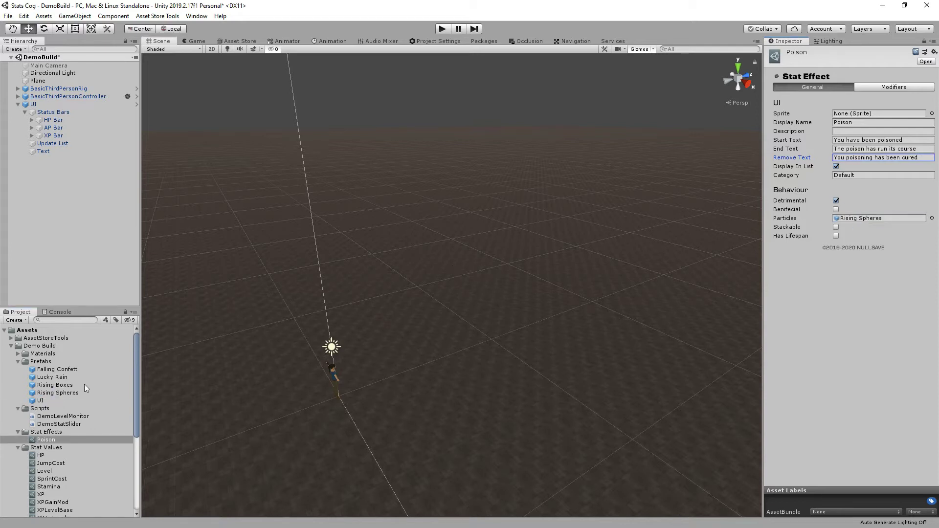
# Step: Place the Rising Spheres prefab in the scene to preview its particles around the character, and delete it again
pyautogui.moveTo(48, 395); pyautogui.dragTo(89, 185)
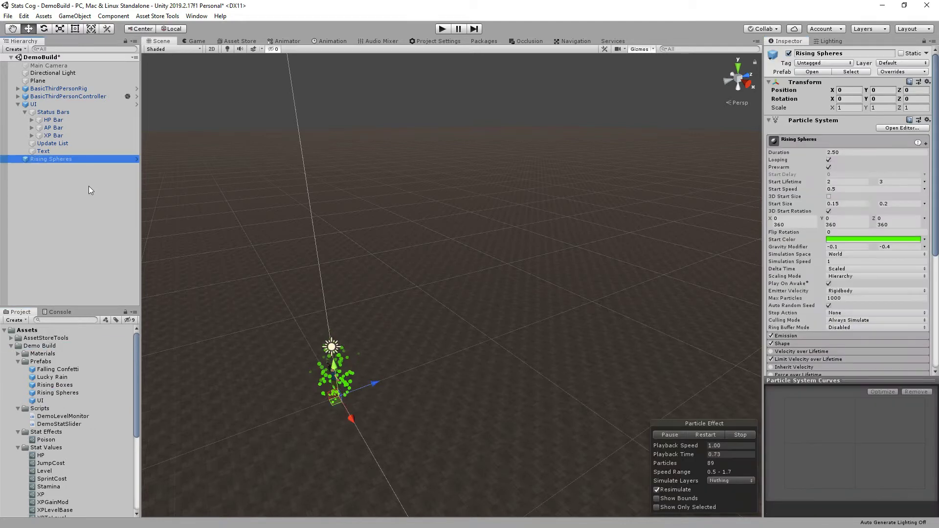
pyautogui.press('f')
pyautogui.keyDown('alt'); pyautogui.moveTo(377, 408); pyautogui.dragTo(101, 418); pyautogui.keyUp('alt')
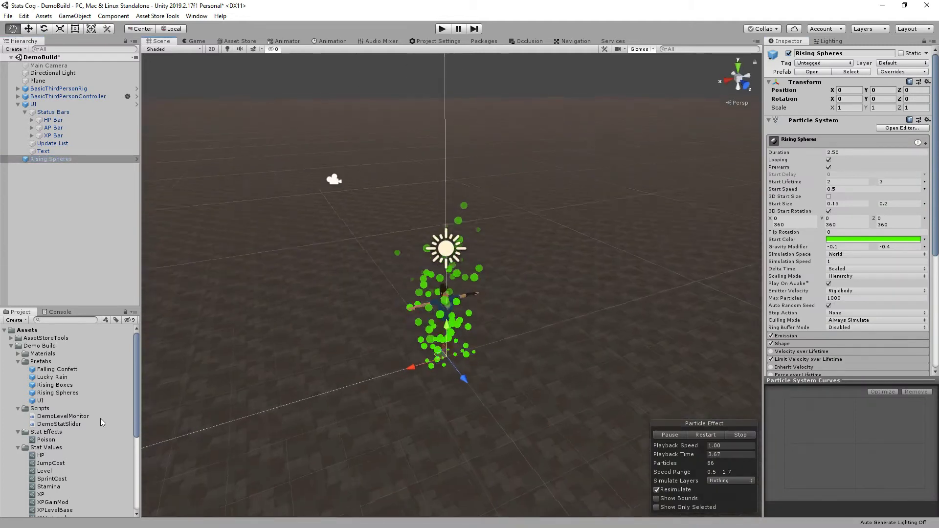
pyautogui.click(55, 163)
pyautogui.press('Delete')
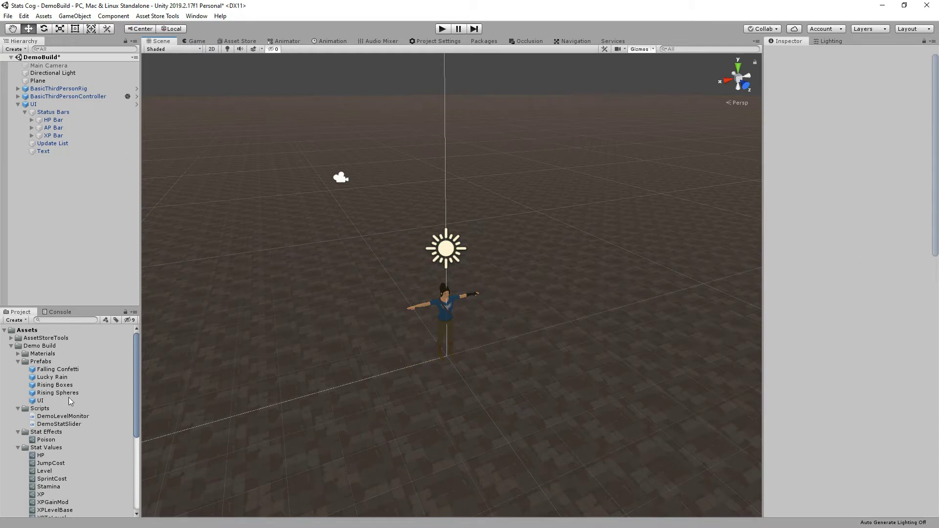
# Step: Give the Poison effect a lifespan and set its life to 7 seconds
pyautogui.click(45, 440)
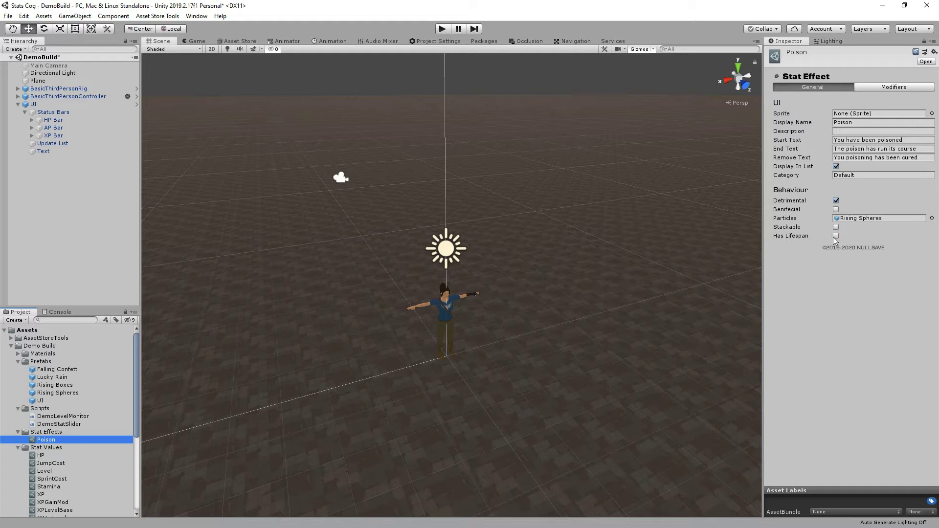
pyautogui.click(836, 236)
pyautogui.click(837, 246)
pyautogui.press('BackSpace')
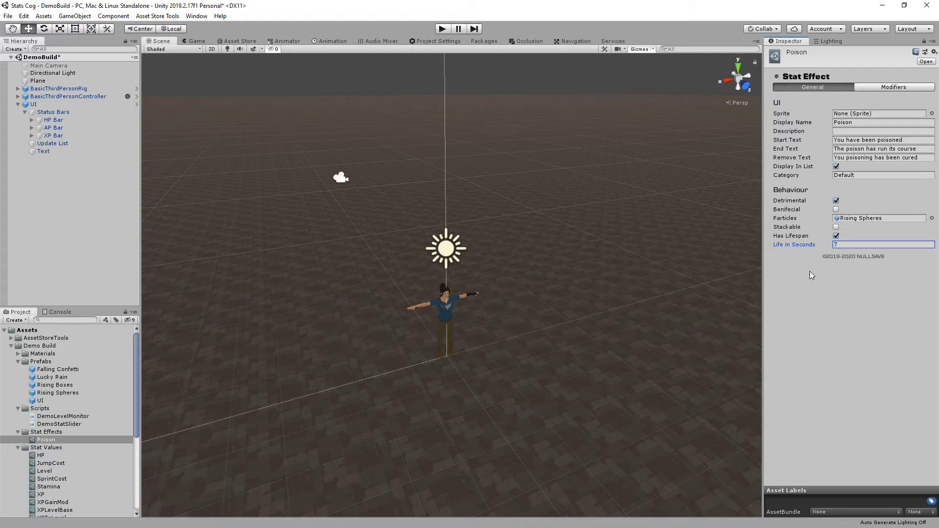
# Step: Add a stat modifier to the Poison effect that affects HP with the Recurring effect type
pyautogui.click(874, 87)
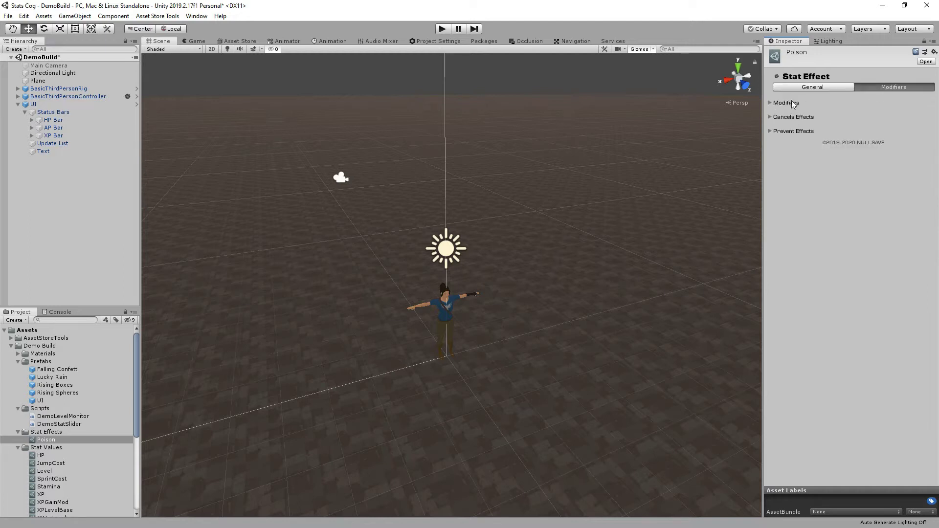
pyautogui.click(770, 103)
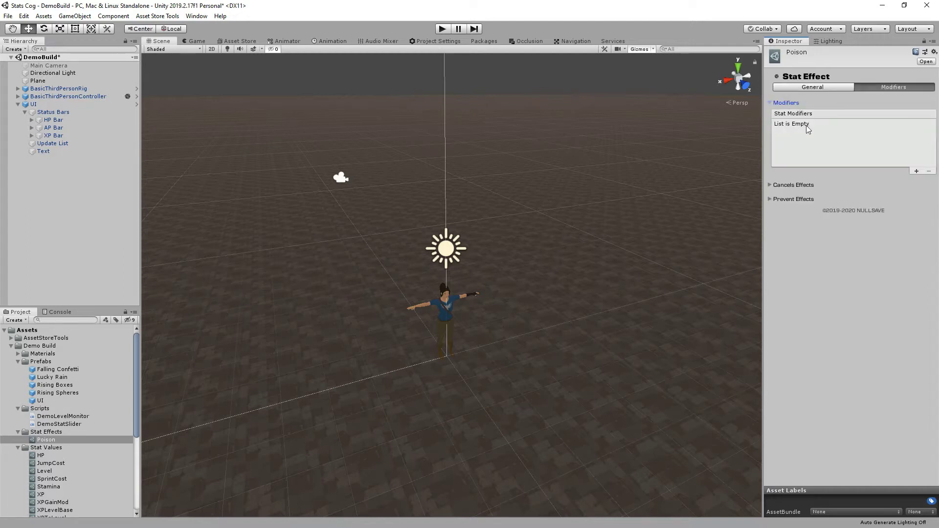
pyautogui.click(915, 171)
pyautogui.click(841, 125)
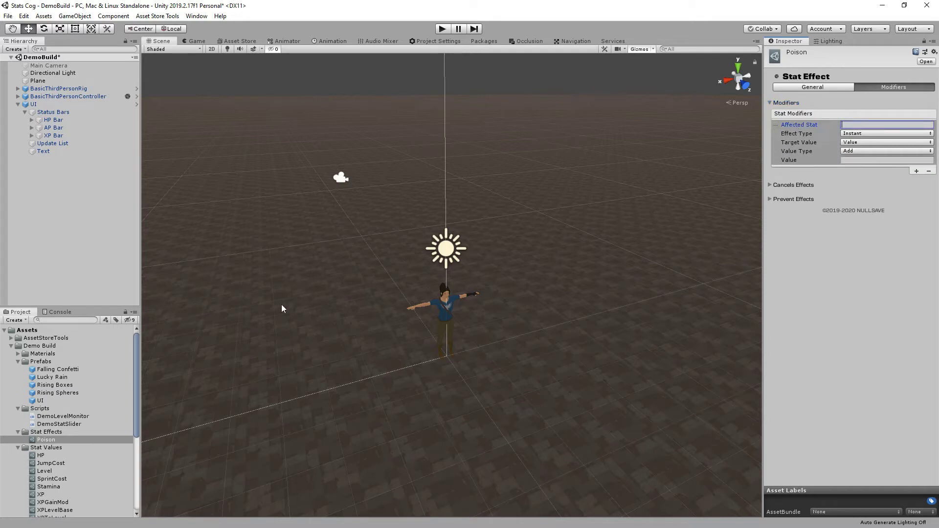
pyautogui.write('HP')
pyautogui.click(820, 333)
pyautogui.click(863, 134)
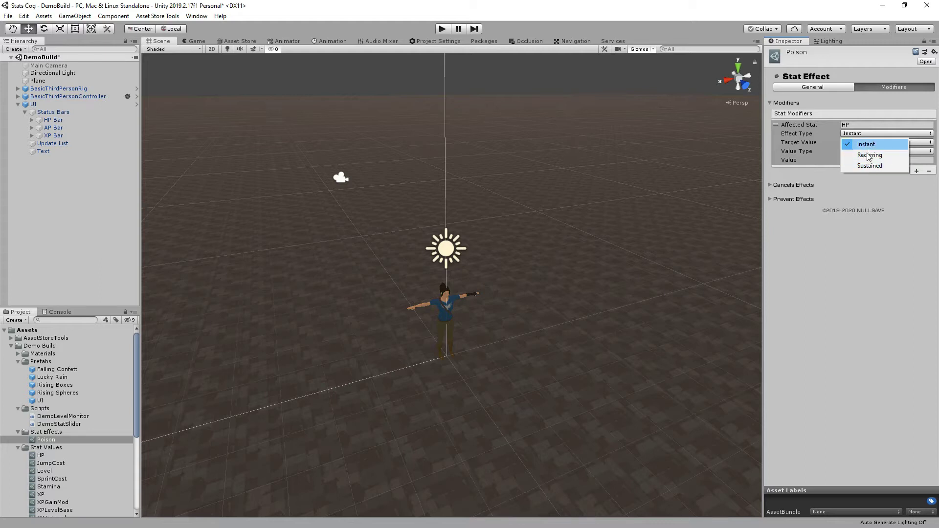
pyautogui.click(861, 155)
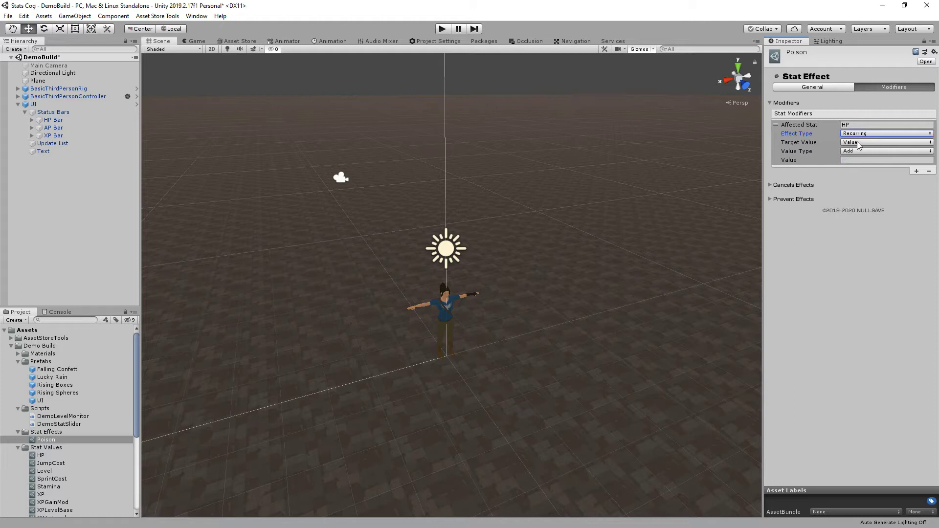
# Step: Keep the HP modifier's target as Value, and set its value type to Subtract with a value of 3
pyautogui.click(847, 143)
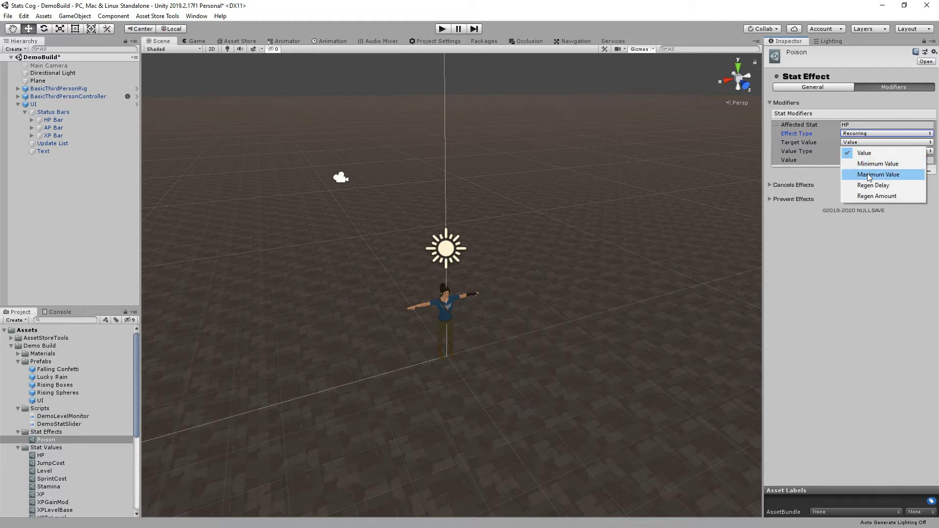
pyautogui.click(842, 276)
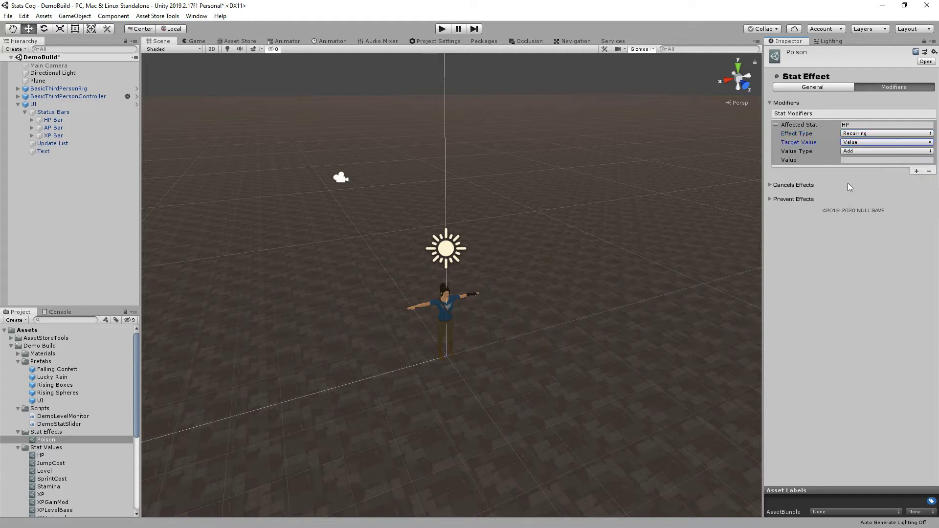
pyautogui.click(858, 153)
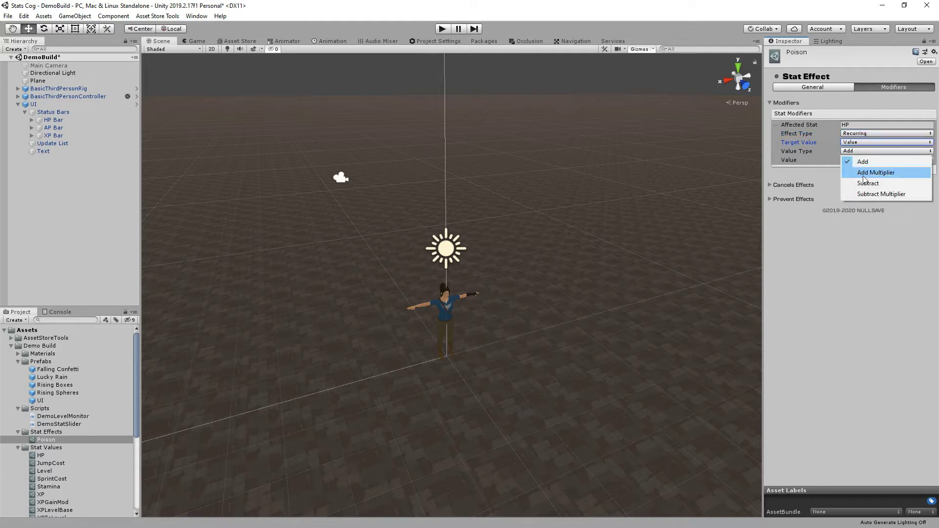
pyautogui.click(845, 251)
pyautogui.click(866, 159)
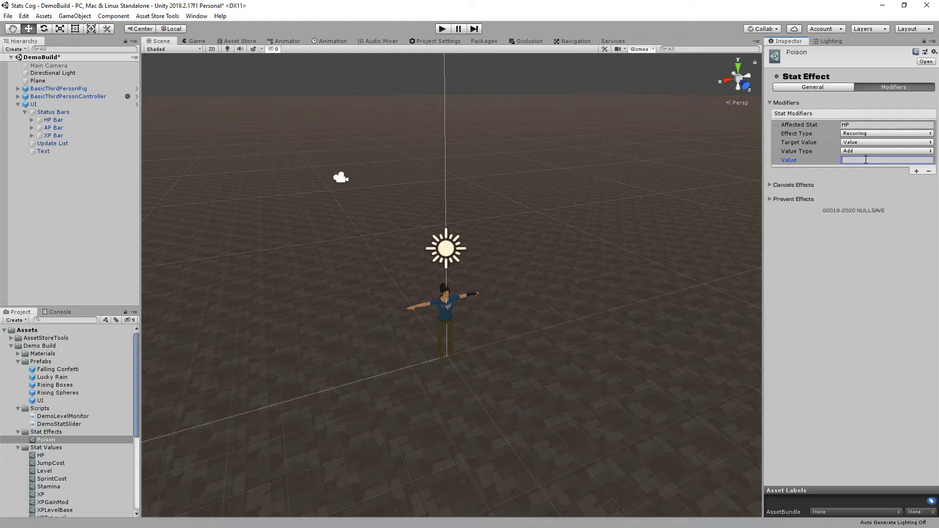
pyautogui.click(866, 151)
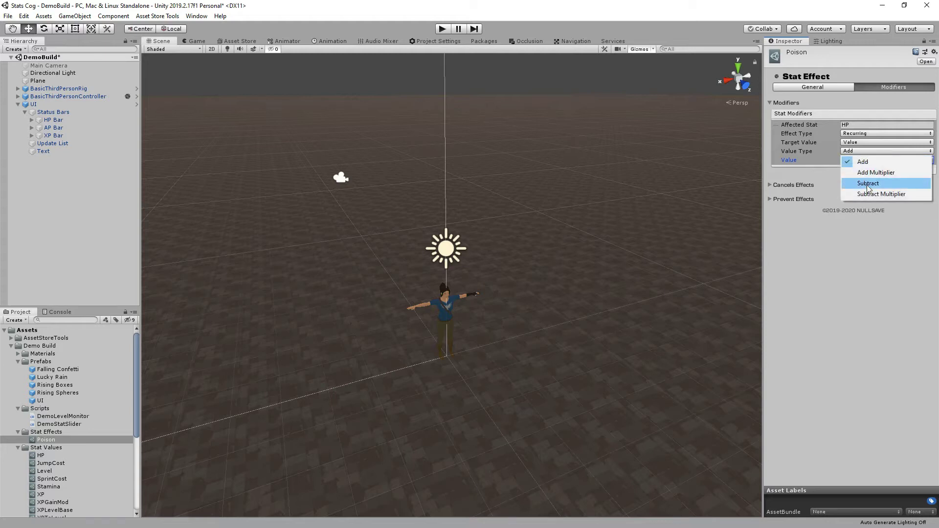
pyautogui.click(868, 183)
pyautogui.click(865, 160)
pyautogui.write('3')
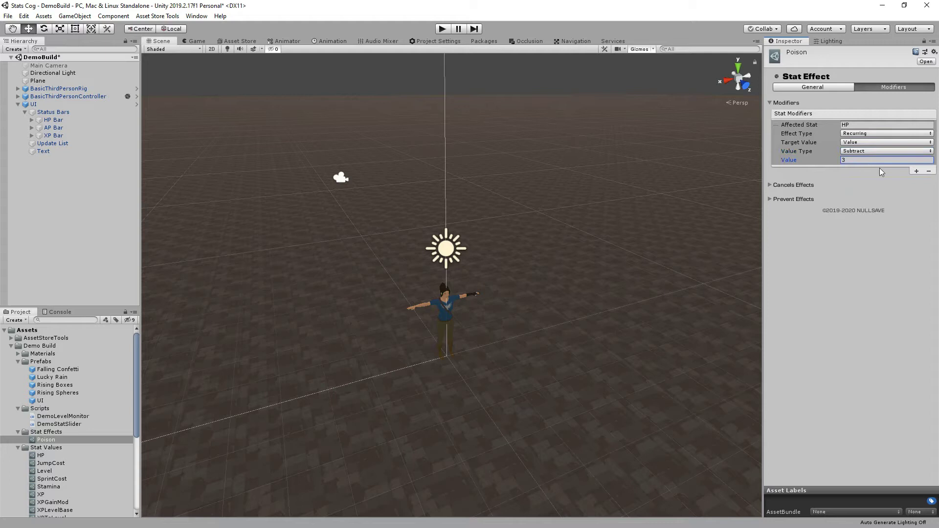
pyautogui.click(820, 88)
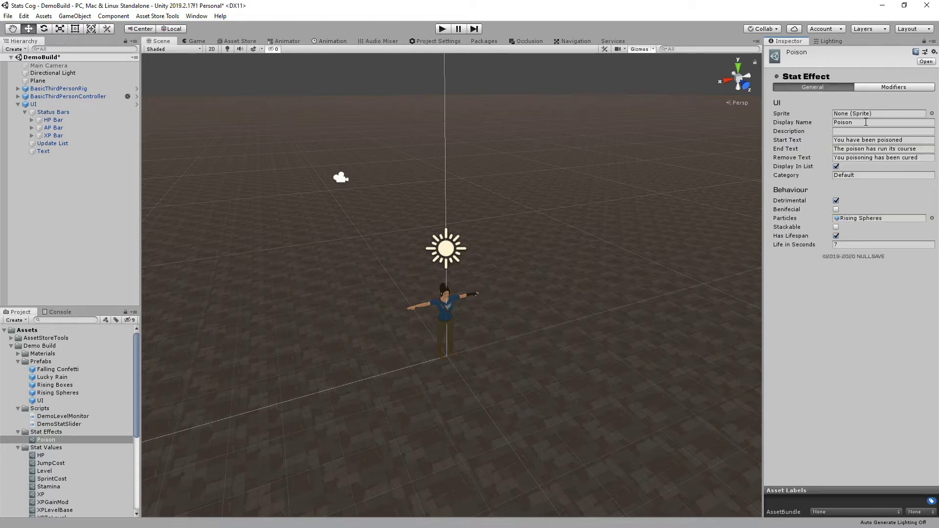
pyautogui.click(873, 88)
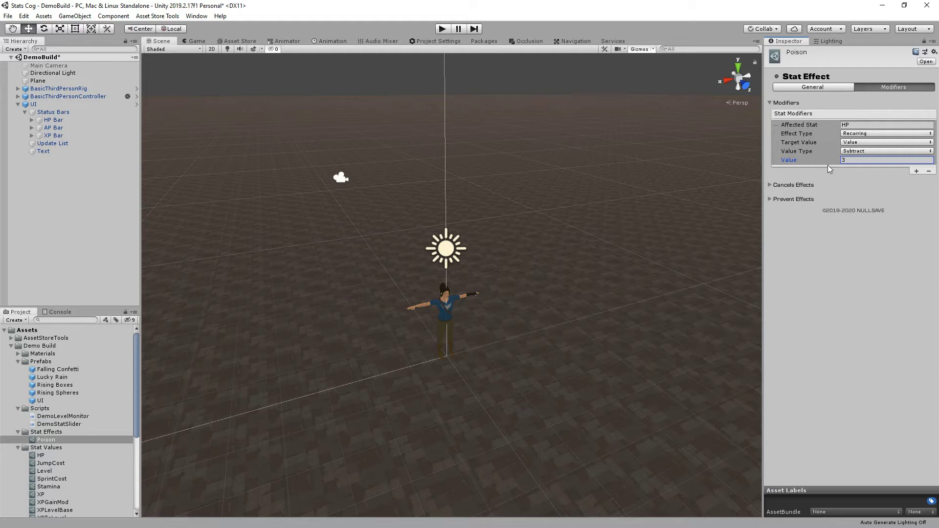
# Step: Create another Stats Cog Stat Effect asset named Swiftness in the Stat Effects folder
pyautogui.click(31, 432)
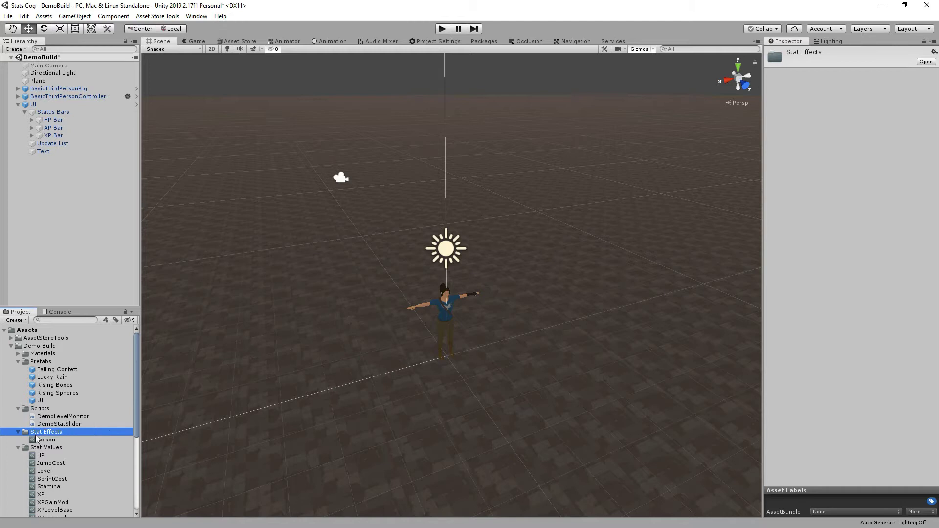
pyautogui.rightClick(31, 431)
pyautogui.moveTo(127, 206)
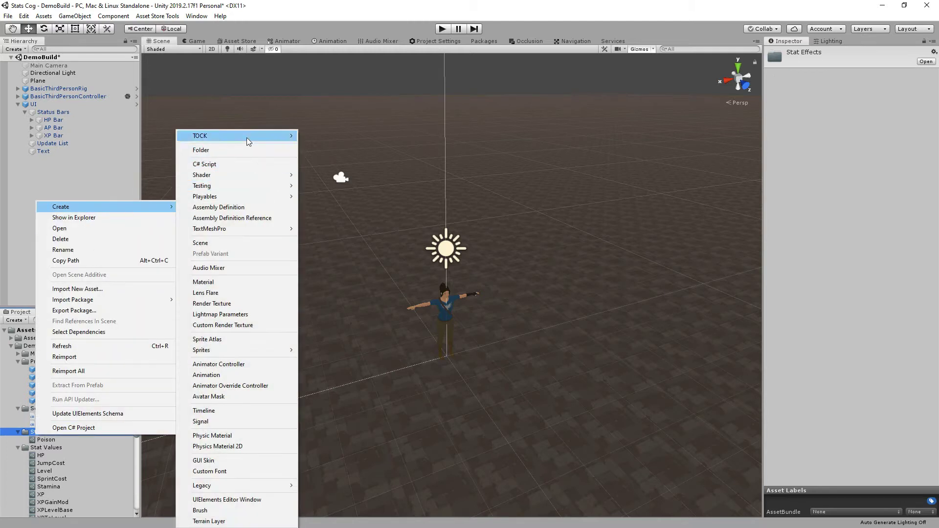
pyautogui.moveTo(246, 136)
pyautogui.moveTo(332, 136)
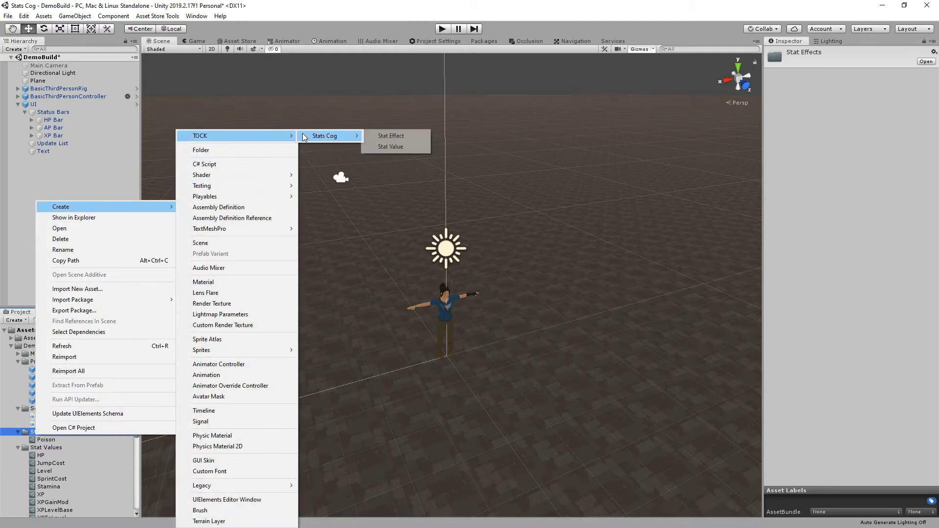
pyautogui.click(407, 135)
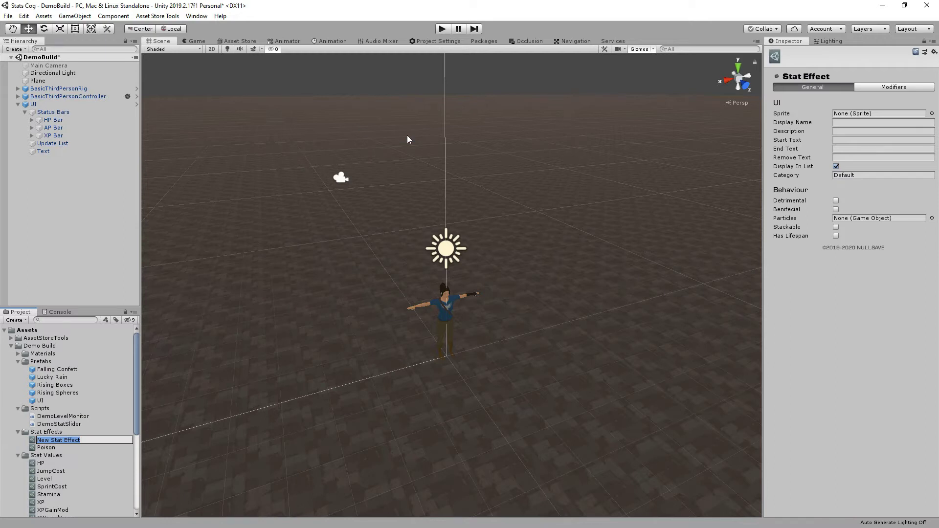
pyautogui.write('Swiftness')
pyautogui.press('Return')
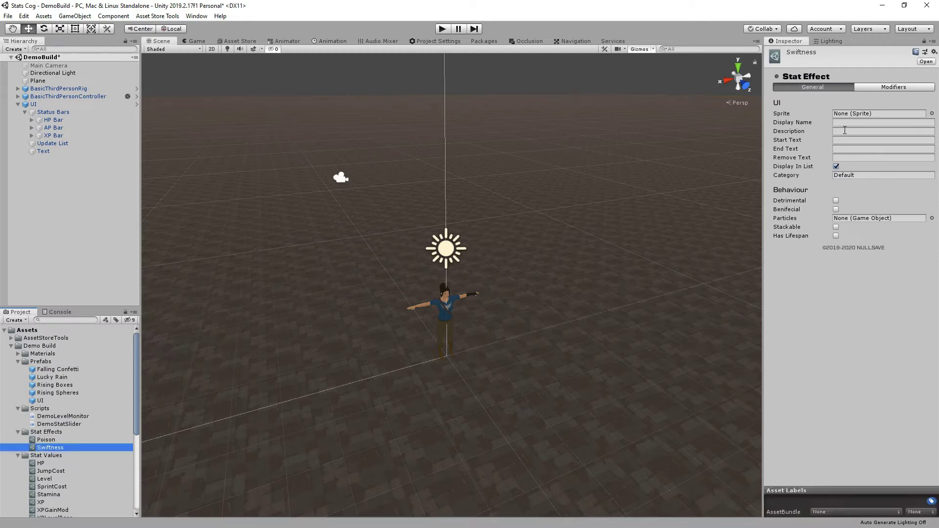
# Step: Set the Swiftness effect's display name to "Swiftness" and leave its description empty
pyautogui.click(843, 123)
pyautogui.write('Swiftness')
pyautogui.press('Tab')
pyautogui.press('Tab')
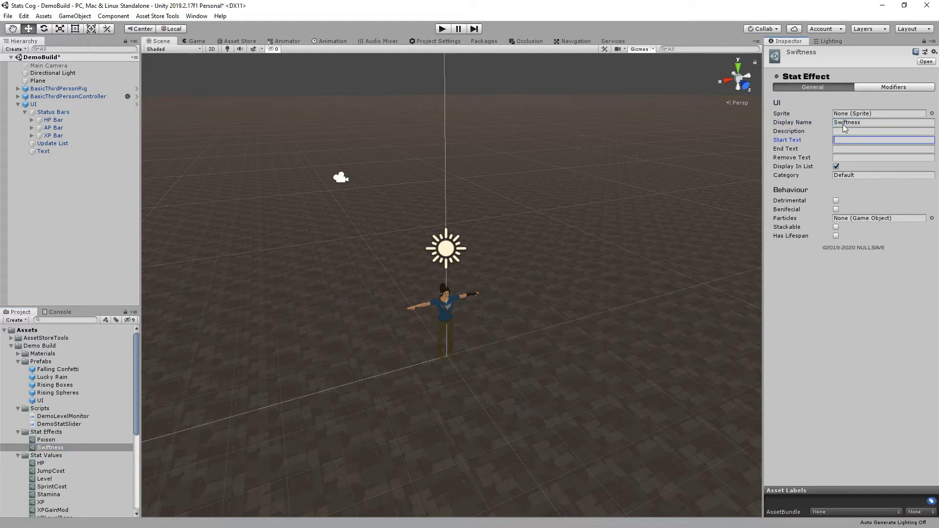
# Step: Set Swiftness's start text to "You begin to move faster", end text to "Your speed returns to normal" and remove text to "You have lost your swiftness"
pyautogui.write('You begin to move faster')
pyautogui.press('Tab')
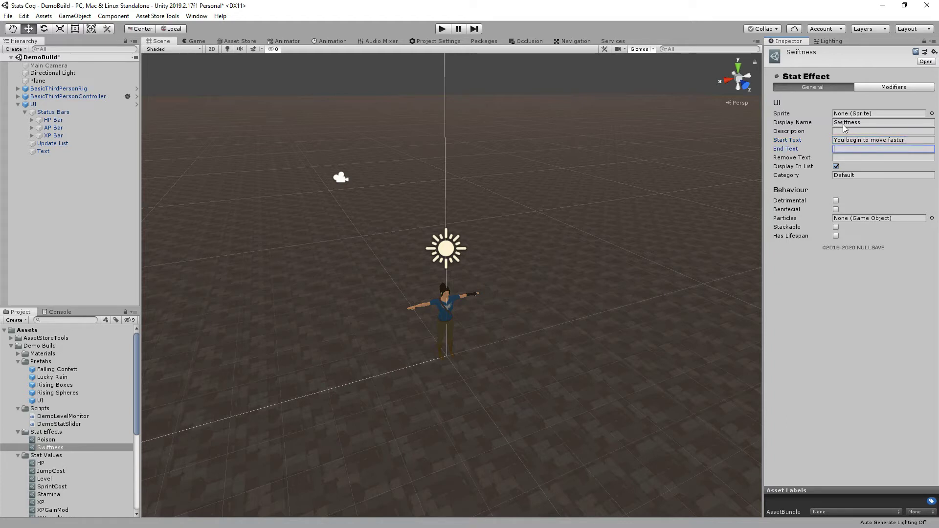
pyautogui.write('You are no longer')
pyautogui.press('BackSpace')
pyautogui.press('BackSpace')
pyautogui.press('BackSpace')
pyautogui.press('BackSpace')
pyautogui.press('BackSpace')
pyautogui.press('BackSpace')
pyautogui.press('BackSpace')
pyautogui.press('BackSpace')
pyautogui.press('BackSpace')
pyautogui.press('BackSpace')
pyautogui.press('BackSpace')
pyautogui.write('urns to m')
pyautogui.write('ormal')
pyautogui.press('Tab')
pyautogui.write('You have lost ')
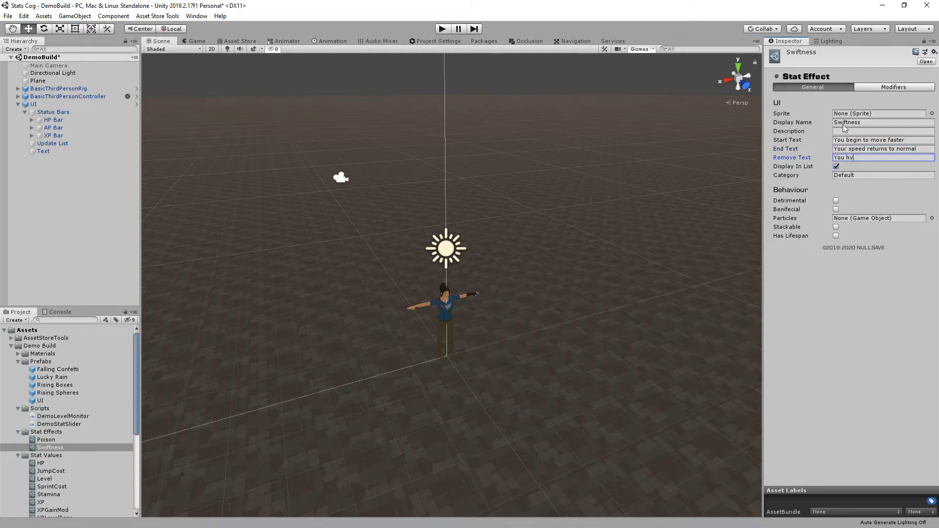
pyautogui.write('your swiftness')
# Step: Mark the Swiftness effect as beneficial and give it a lifespan of 15 seconds
pyautogui.click(836, 209)
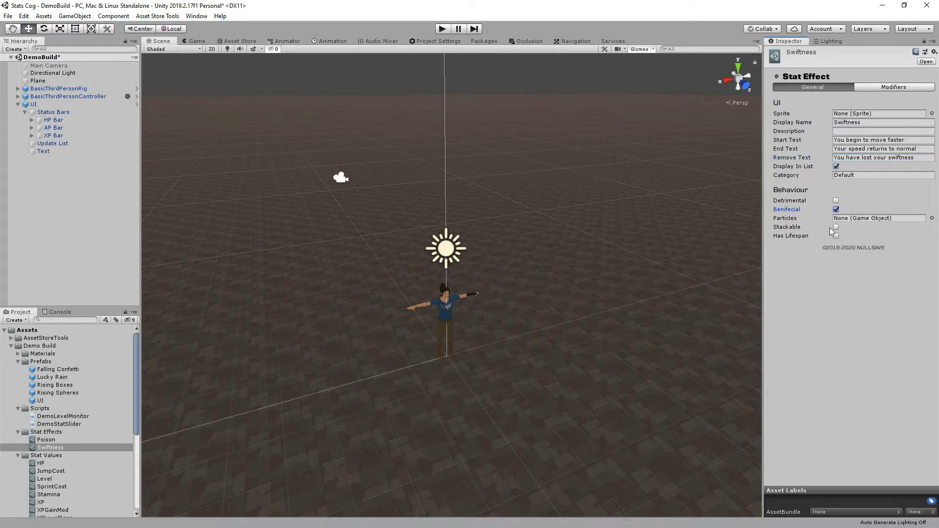
pyautogui.click(836, 235)
pyautogui.click(846, 245)
pyautogui.write('15')
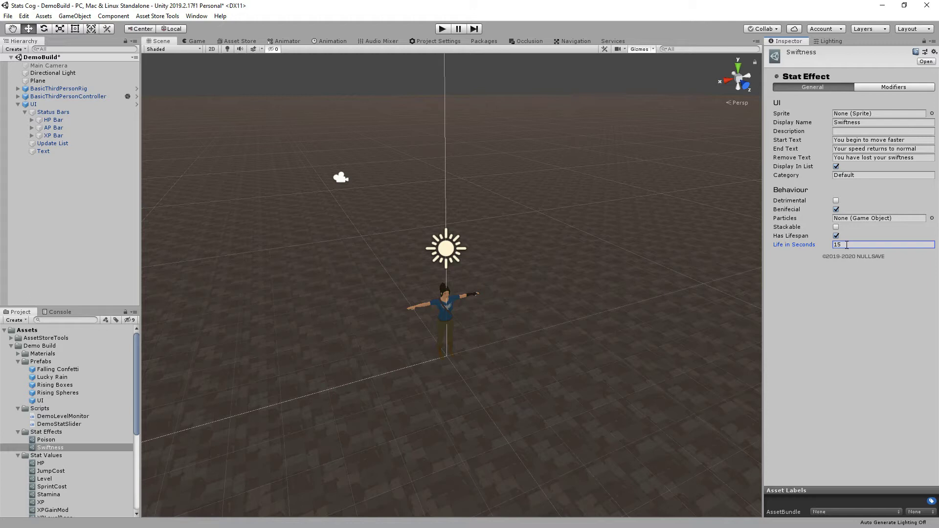
# Step: Add a stat modifier to the Swiftness effect that affects SprintCost with the Sustained effect type
pyautogui.click(889, 88)
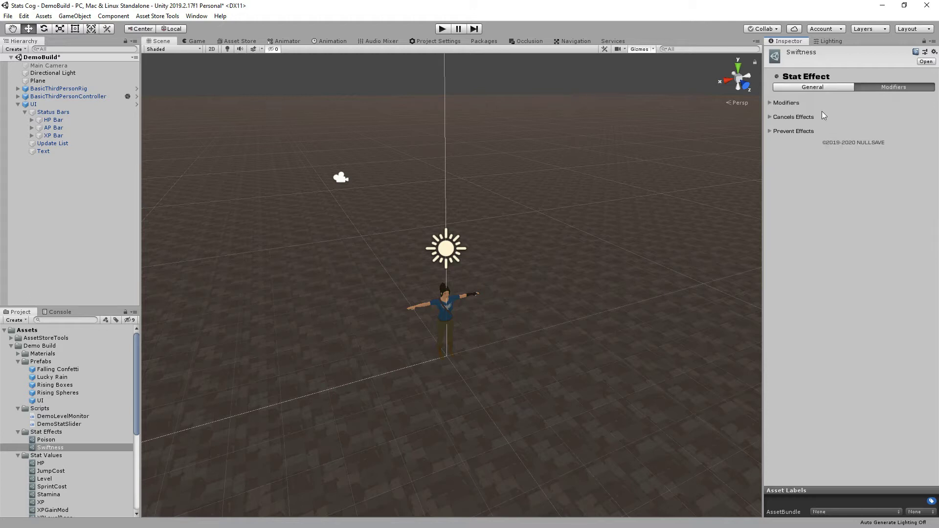
pyautogui.click(768, 103)
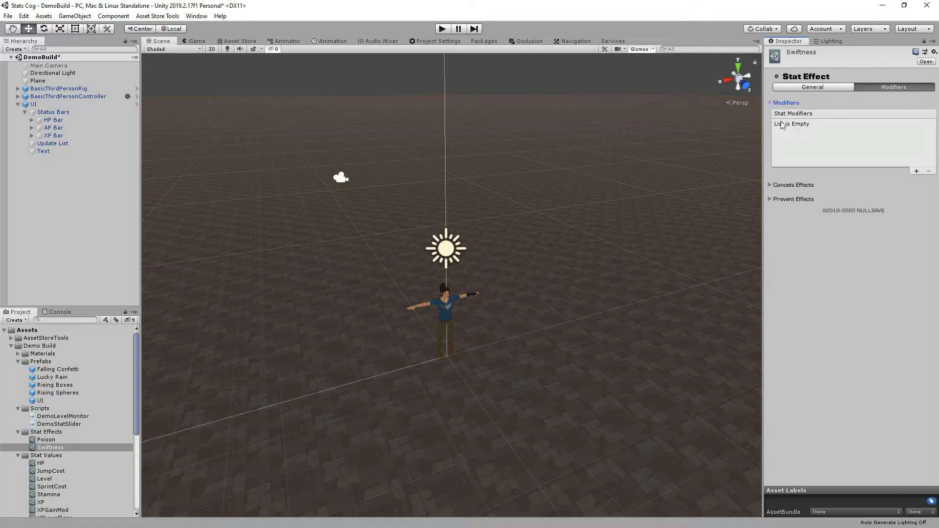
pyautogui.click(916, 171)
pyautogui.click(859, 124)
pyautogui.write('SprintCost')
pyautogui.click(859, 133)
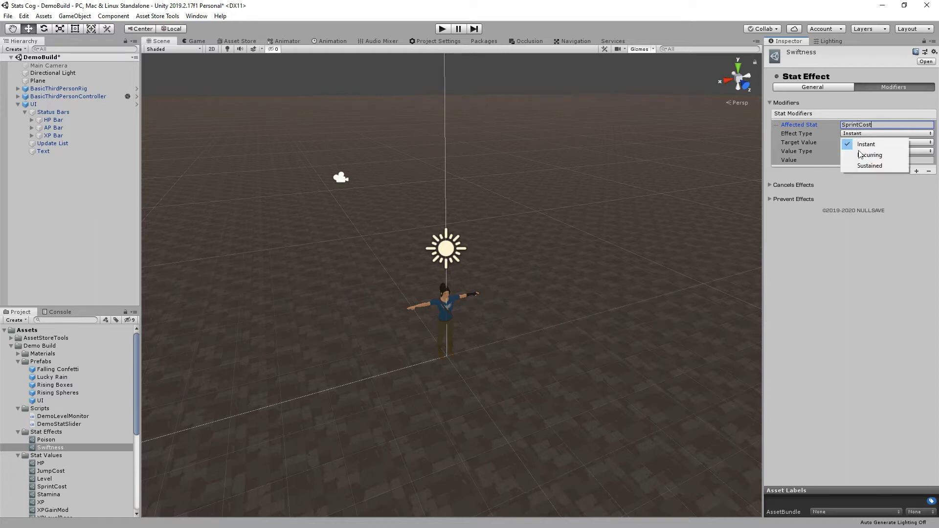
pyautogui.click(864, 165)
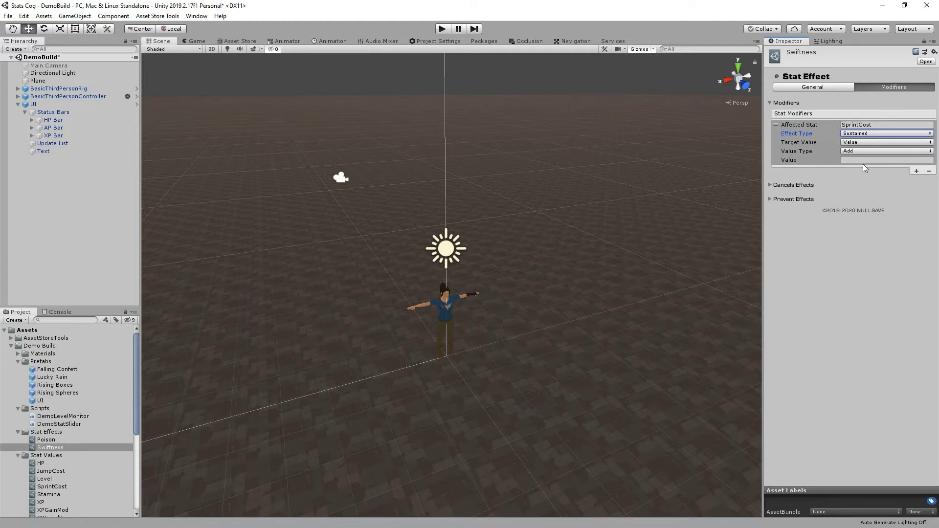
# Step: Try the Add Multiplier value type with a value of 1.5 on Swiftness's SprintCost modifier, keeping its target as Value
pyautogui.click(846, 143)
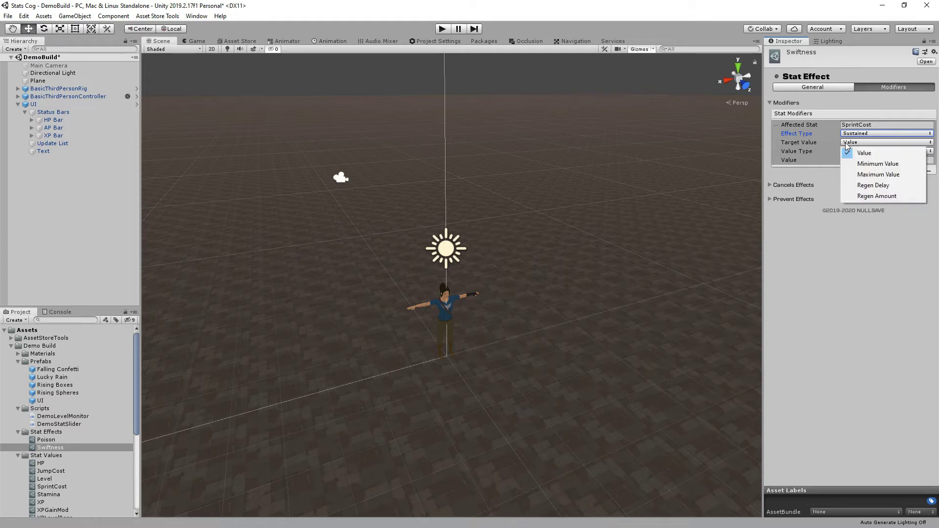
pyautogui.click(837, 241)
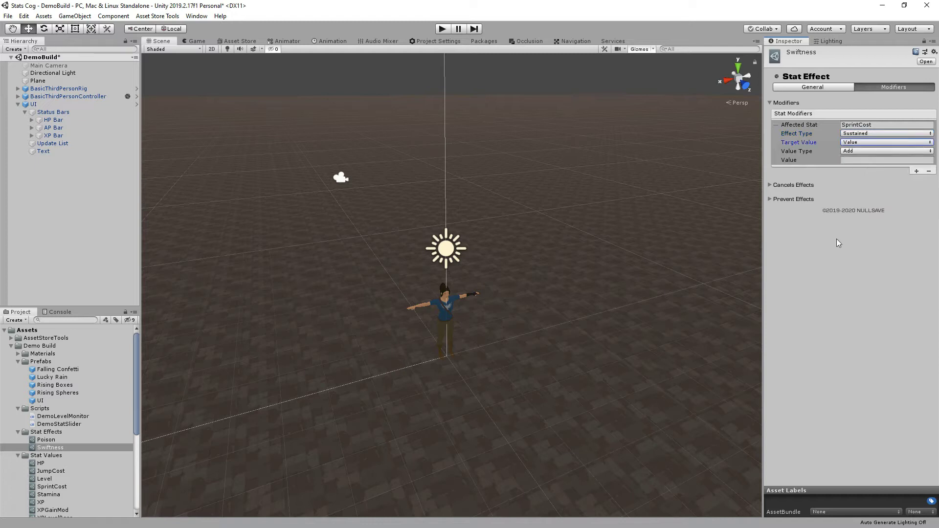
pyautogui.click(850, 151)
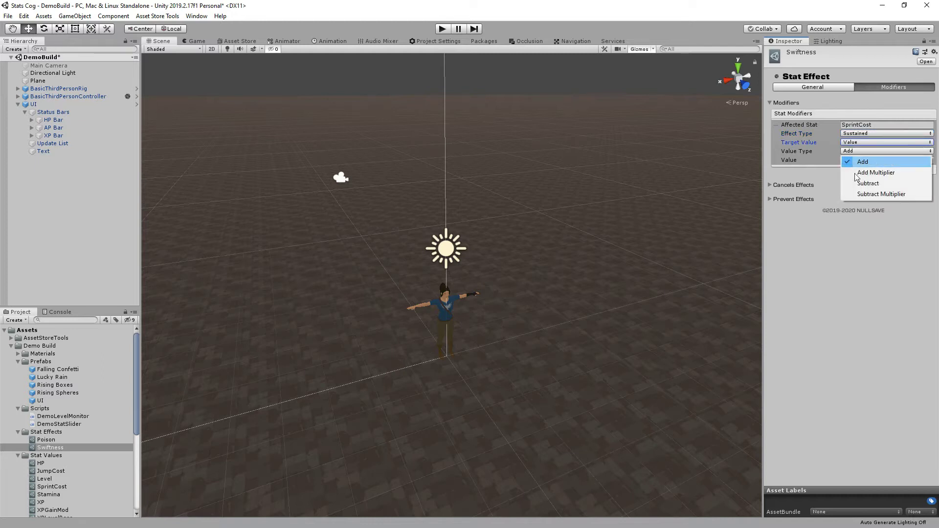
pyautogui.click(853, 166)
pyautogui.click(854, 161)
pyautogui.write('1.5')
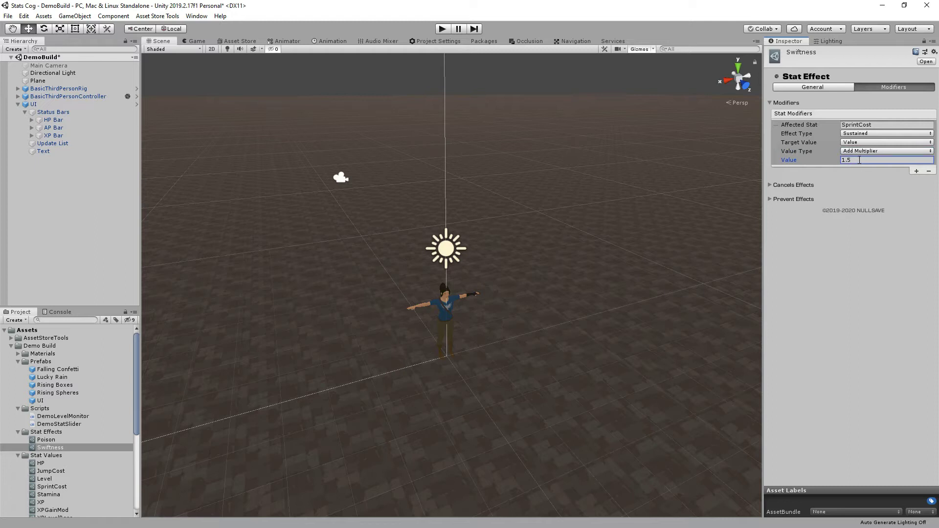
# Step: Set the value type of Swiftness's SprintCost modifier to Subtract Multiplier with a value of 0.5
pyautogui.click(858, 151)
pyautogui.click(859, 194)
pyautogui.click(842, 161)
pyautogui.click(861, 278)
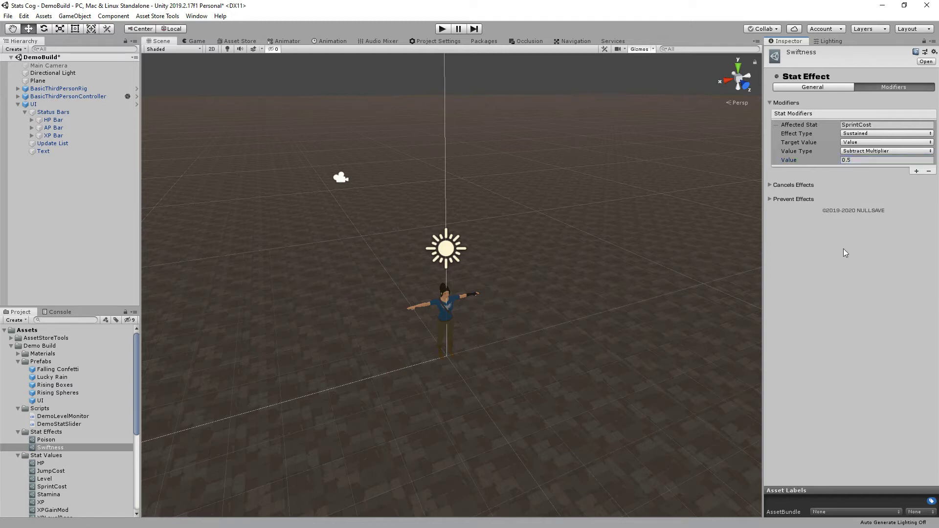
# Step: Add a second Swiftness modifier affecting JumpCost, keeping the Sustained, Value, Subtract Multiplier and 0.5 settings
pyautogui.click(916, 171)
pyautogui.moveTo(862, 171); pyautogui.dragTo(835, 170)
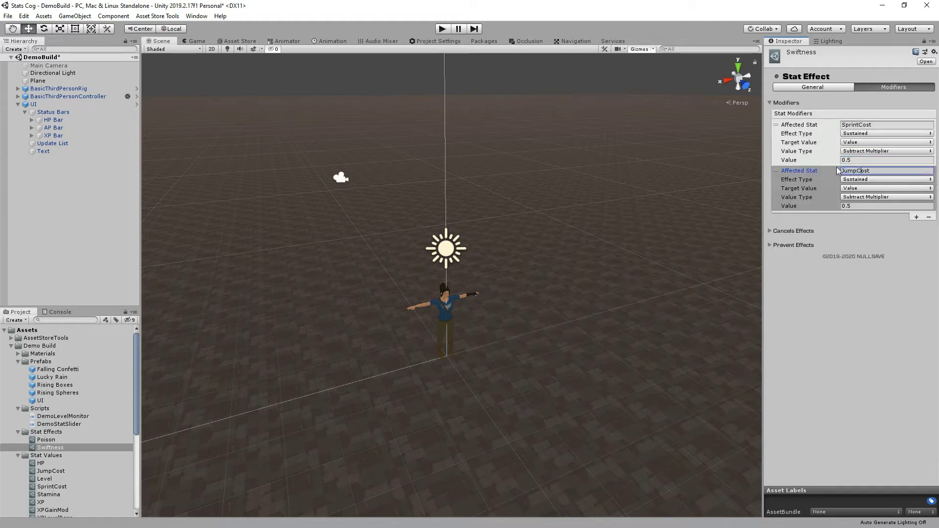
pyautogui.click(822, 327)
# Step: Create another Stats Cog Stat Effect asset named Lethargy in the Stat Effects folder
pyautogui.rightClick(46, 434)
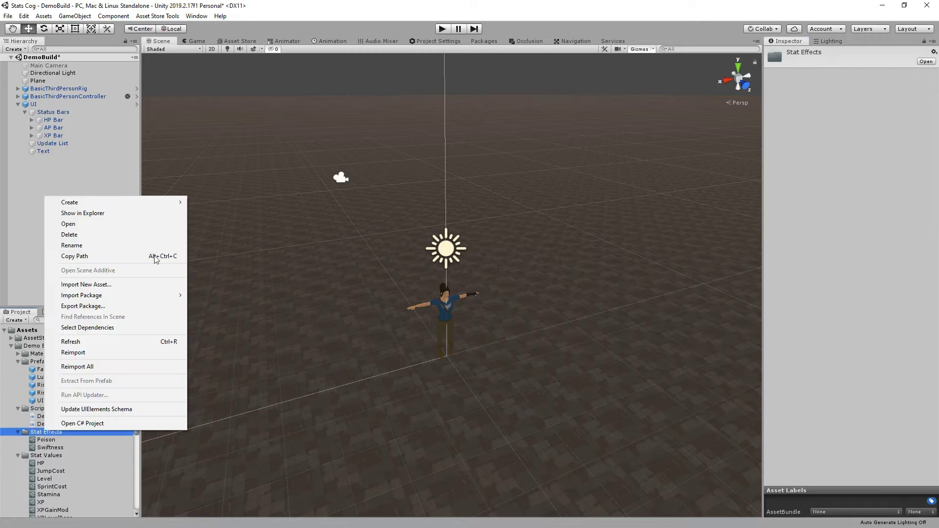
pyautogui.moveTo(139, 204)
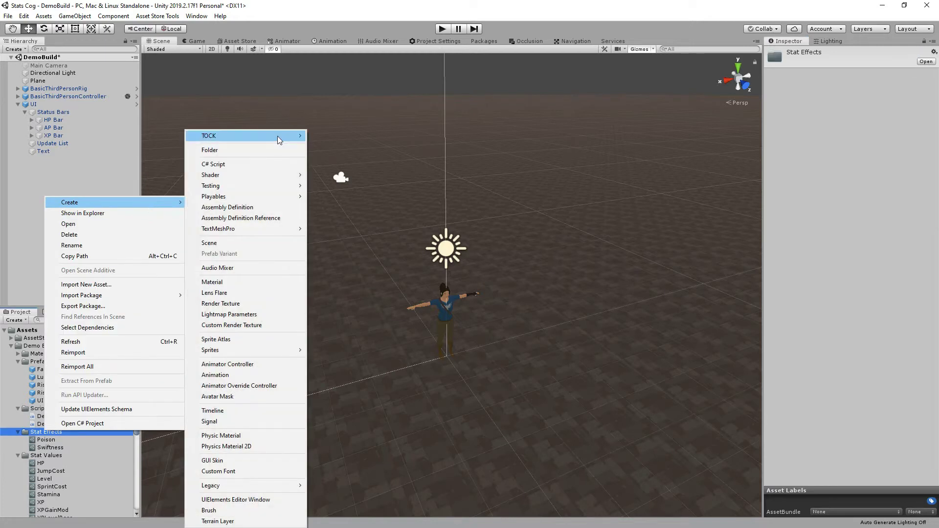
pyautogui.moveTo(277, 136)
pyautogui.moveTo(319, 137)
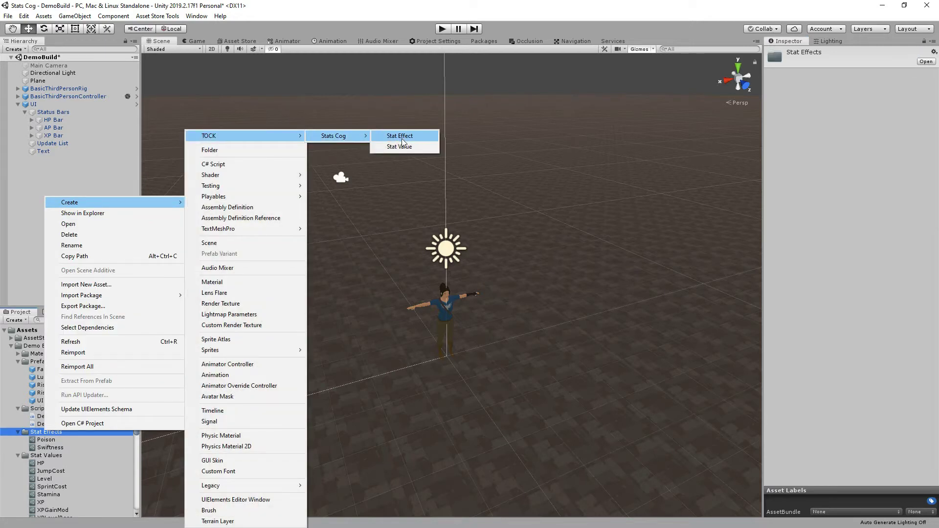
pyautogui.click(401, 139)
pyautogui.write('Lethargy')
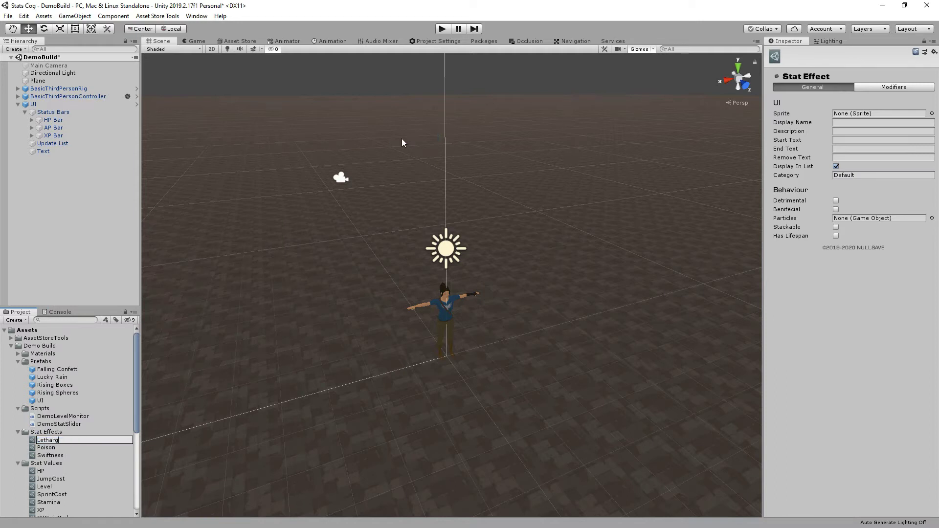
pyautogui.press('Return')
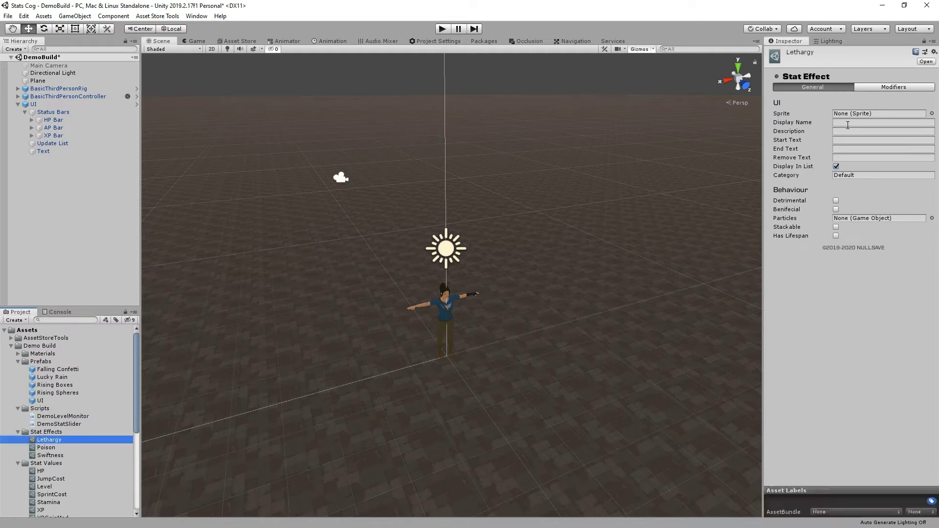
# Step: Set the Lethargy effect's display name to "Lethargy" and its start text to "You feel lethargic", leaving the description empty
pyautogui.click(846, 124)
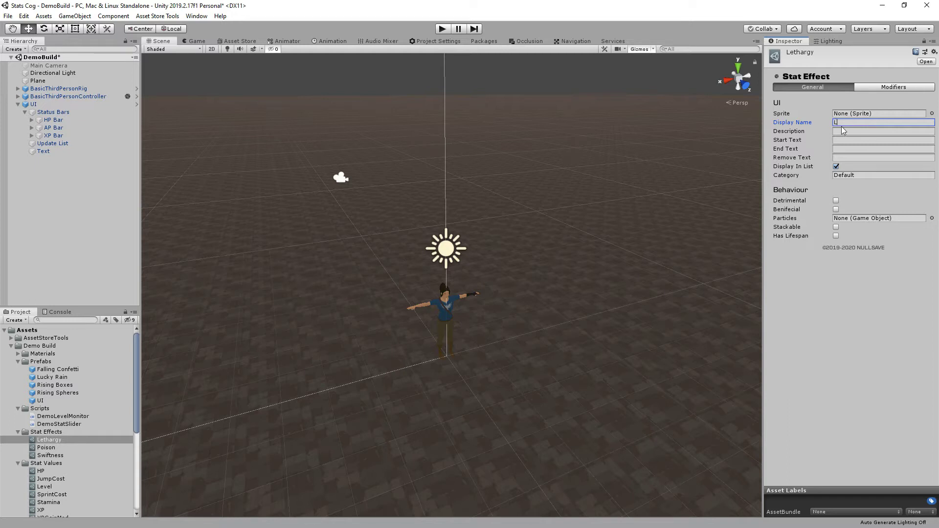
pyautogui.write('Lethargy')
pyautogui.press('Tab')
pyautogui.press('Tab')
pyautogui.write('You feel lethargic')
pyautogui.press('Tab')
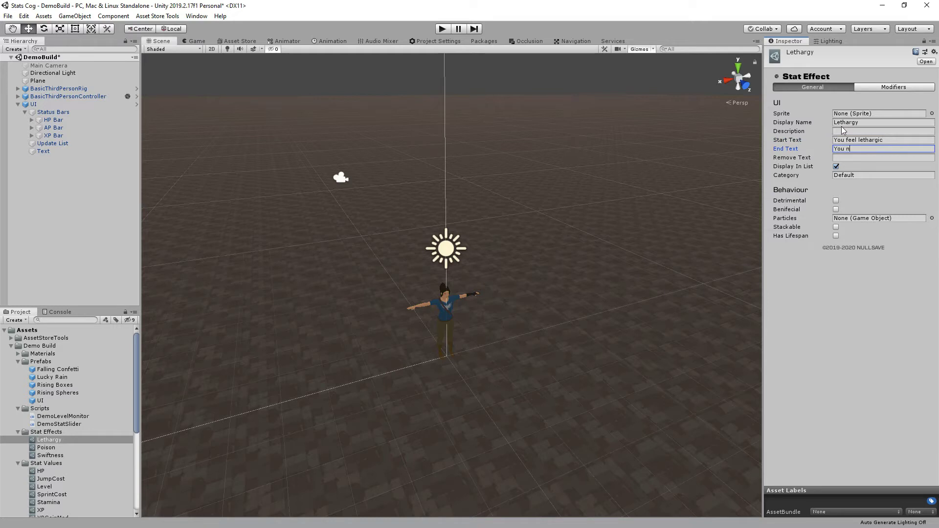
# Step: Set Lethargy's end text to "You no longer feel lethargic" and its remove text to "Your lethargy has been cured"
pyautogui.write('You no longer feel lethargic')
pyautogui.press('Tab')
pyautogui.write('You')
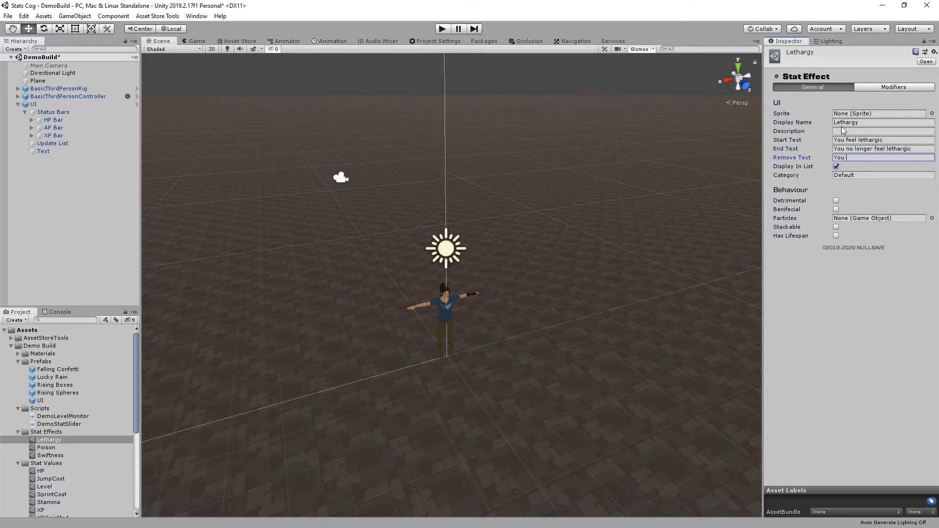
pyautogui.write('r lethargy has been cured')
# Step: Enable a lifespan for the Lethargy effect and set it to 15 seconds
pyautogui.click(835, 200)
pyautogui.click(835, 237)
pyautogui.click(843, 246)
pyautogui.write('15')
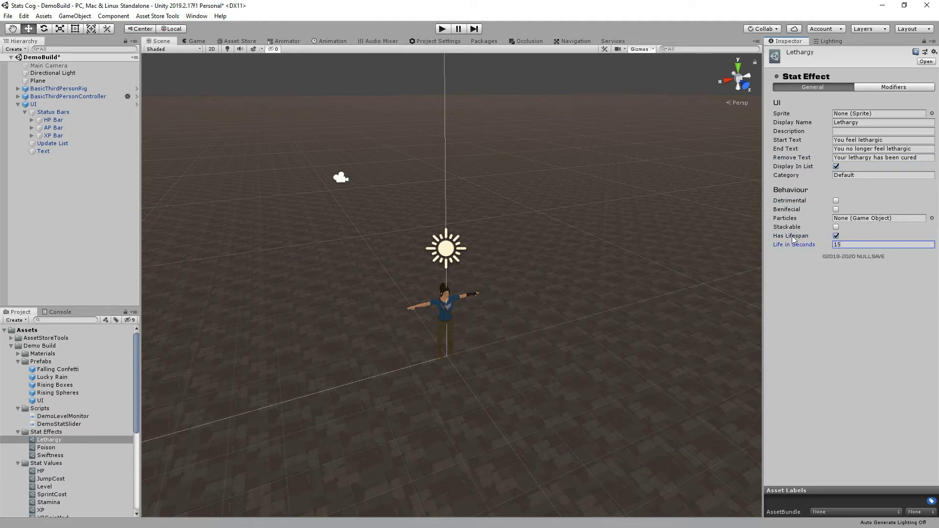
# Step: Add a stat modifier to the Lethargy effect that affects SprintCost with the Sustained effect type
pyautogui.click(875, 87)
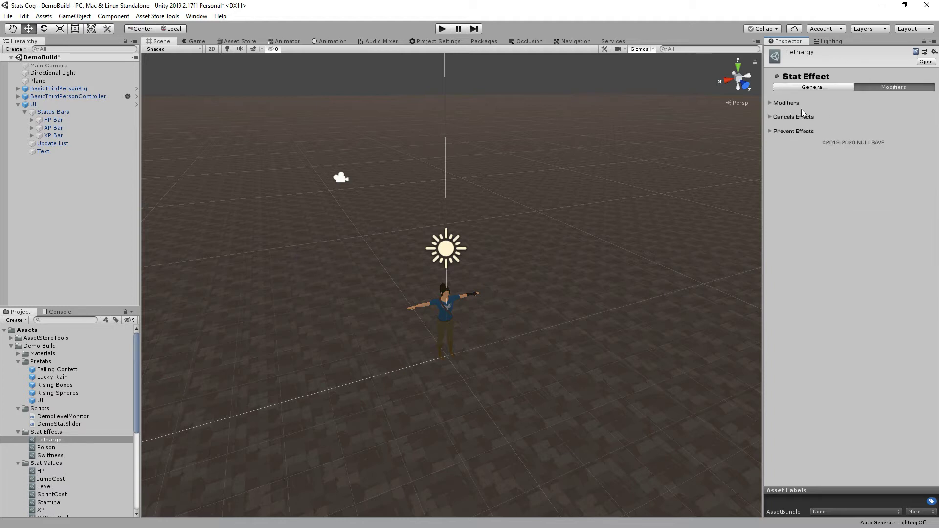
pyautogui.click(770, 104)
pyautogui.click(916, 170)
pyautogui.click(845, 124)
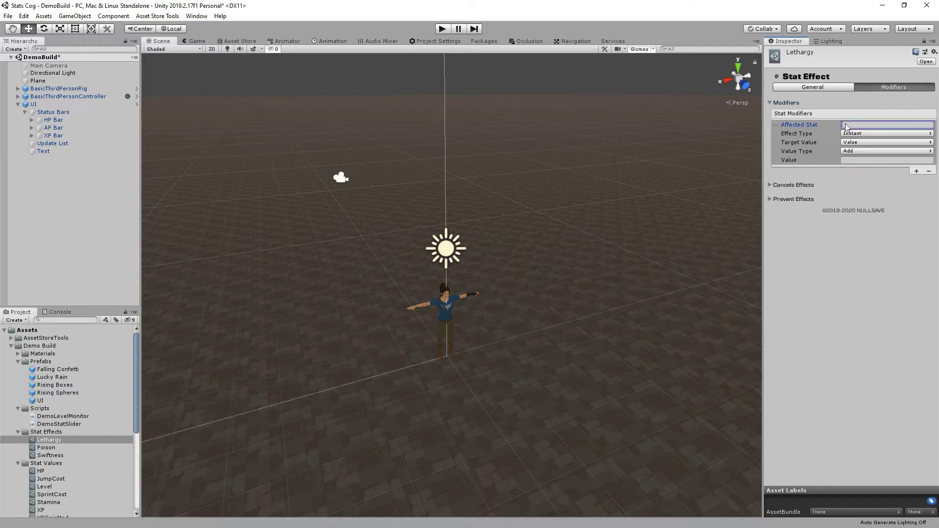
pyautogui.write('SprintCost')
pyautogui.click(860, 134)
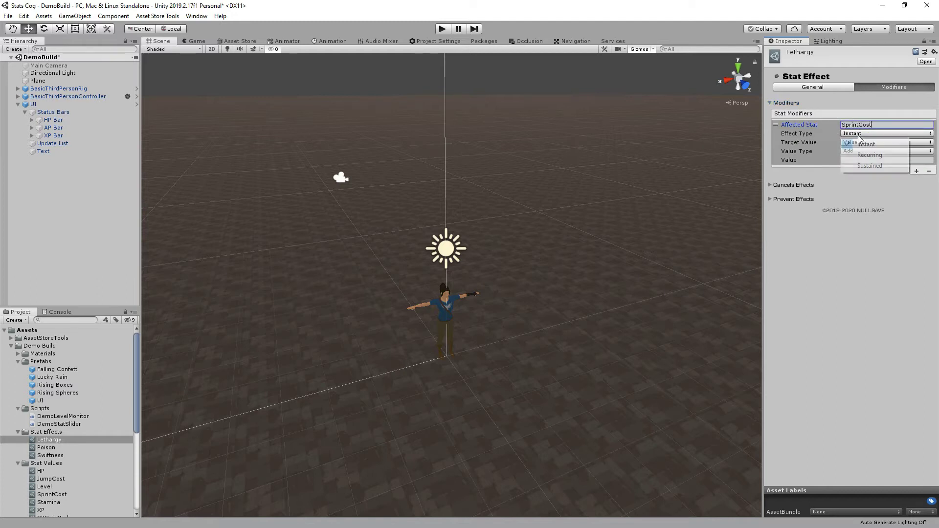
pyautogui.click(849, 166)
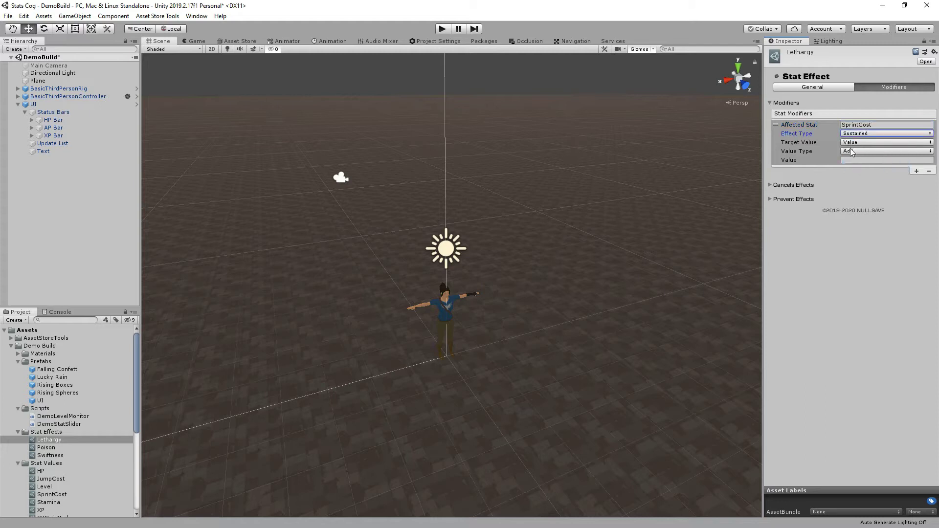
# Step: Set the value type of Lethargy's SprintCost modifier to Add Multiplier with a value of 1.5
pyautogui.click(849, 149)
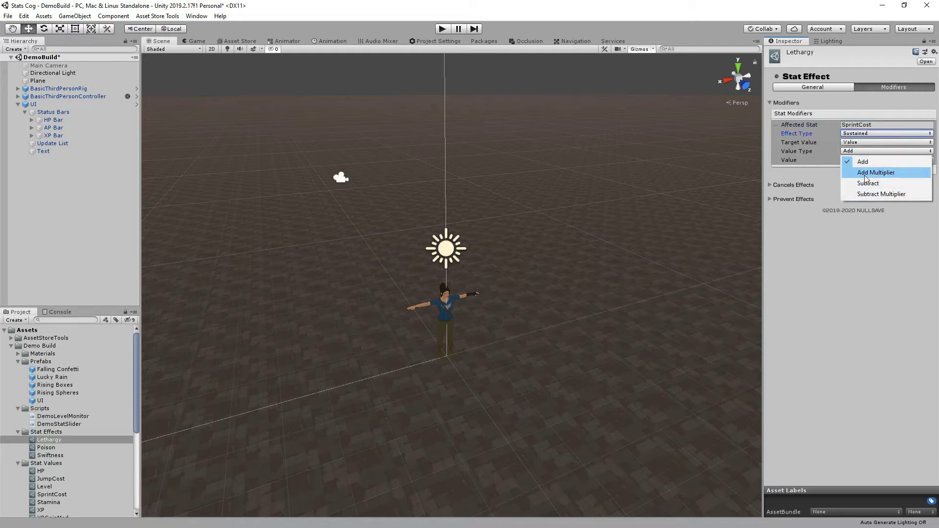
pyautogui.click(864, 175)
pyautogui.click(852, 160)
pyautogui.write('1.5')
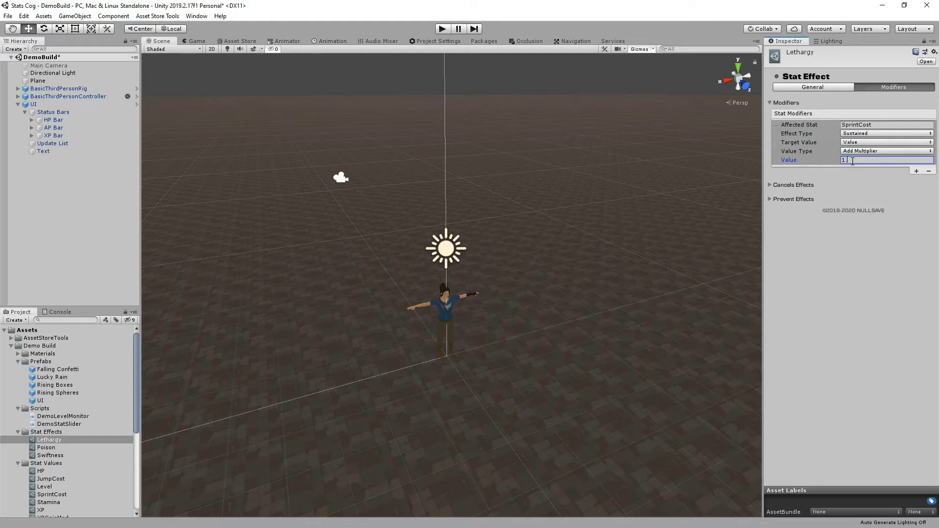
# Step: Add a second Lethargy modifier affecting JumpCost, keeping the Sustained, Value, Add Multiplier and 1.5 settings
pyautogui.click(915, 171)
pyautogui.click(851, 173)
pyautogui.click(852, 174)
pyautogui.write('JumpCost')
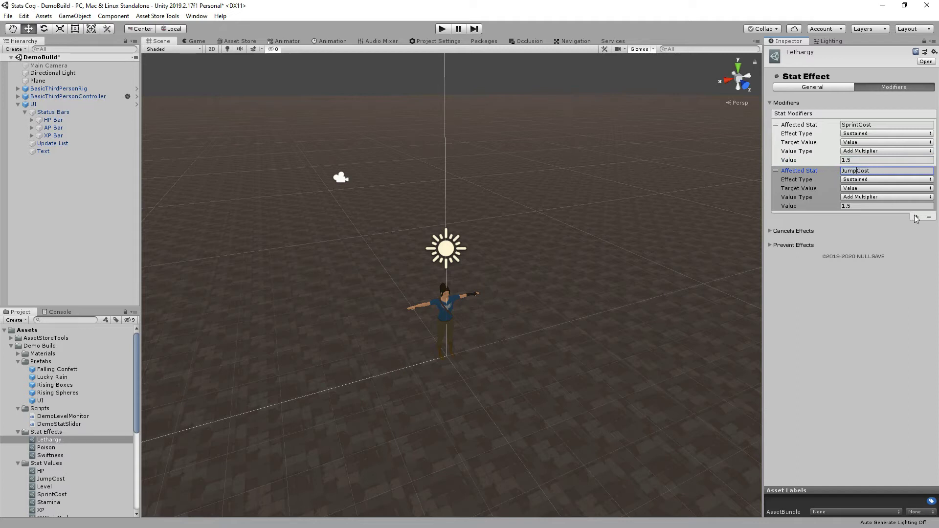
# Step: Add a third Lethargy modifier affecting Stamina, keeping its effect type as Sustained
pyautogui.click(916, 217)
pyautogui.click(873, 215)
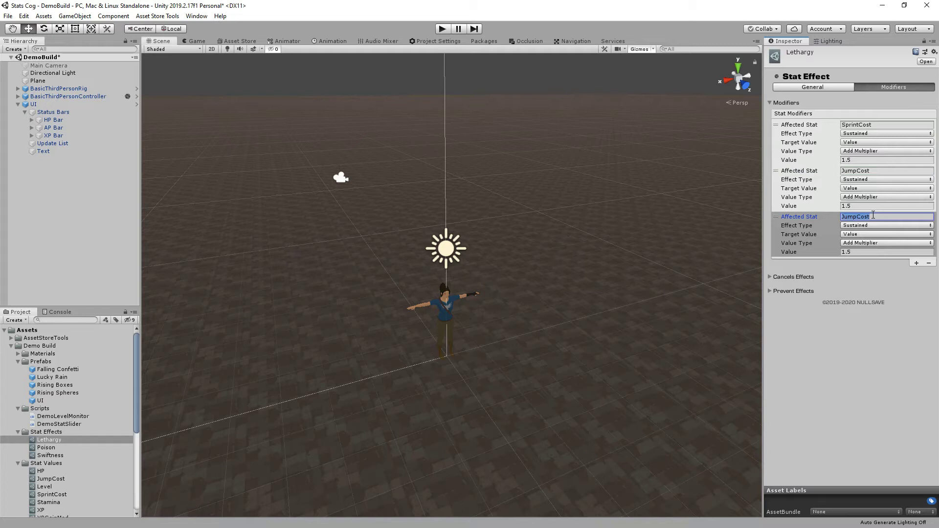
pyautogui.write('Stamina')
pyautogui.click(852, 226)
pyautogui.click(814, 384)
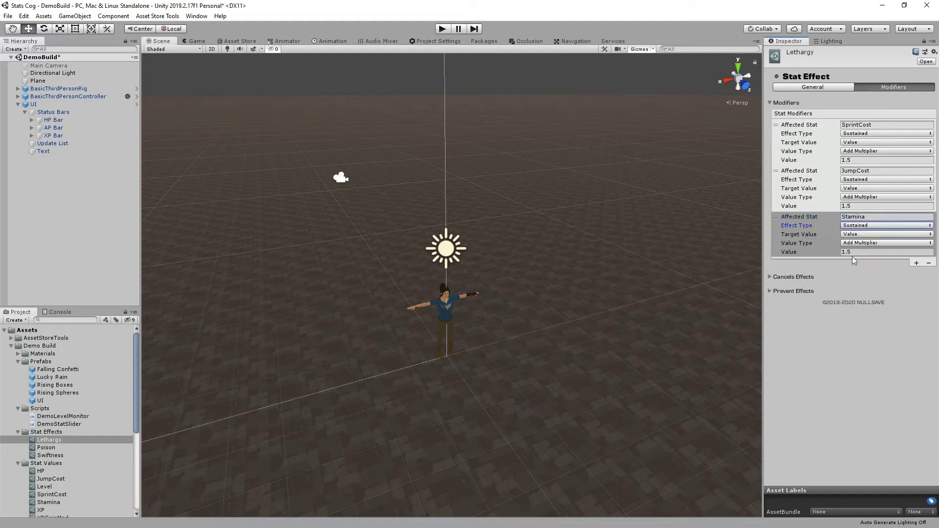
# Step: Set the target value of Lethargy's Stamina modifier to Regen Delay, keeping the multiplier value at 1.5
pyautogui.click(856, 234)
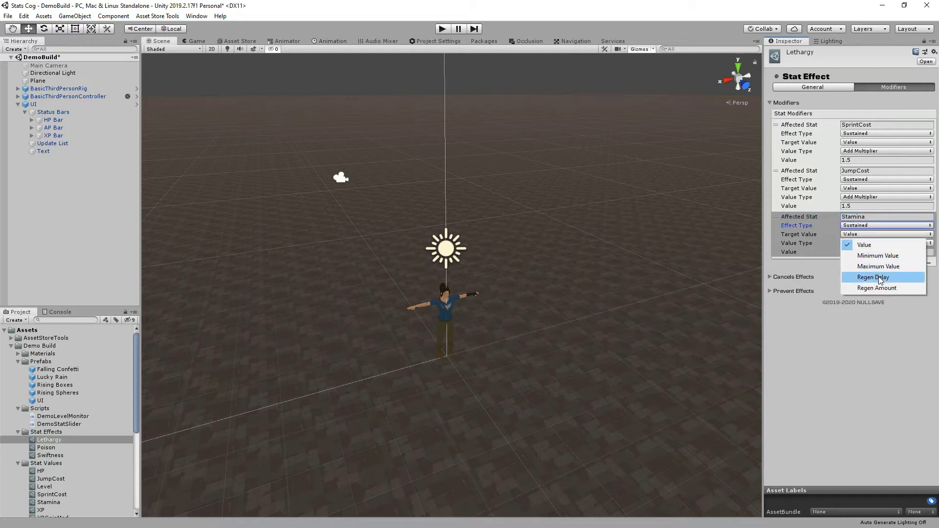
pyautogui.click(878, 277)
pyautogui.click(869, 251)
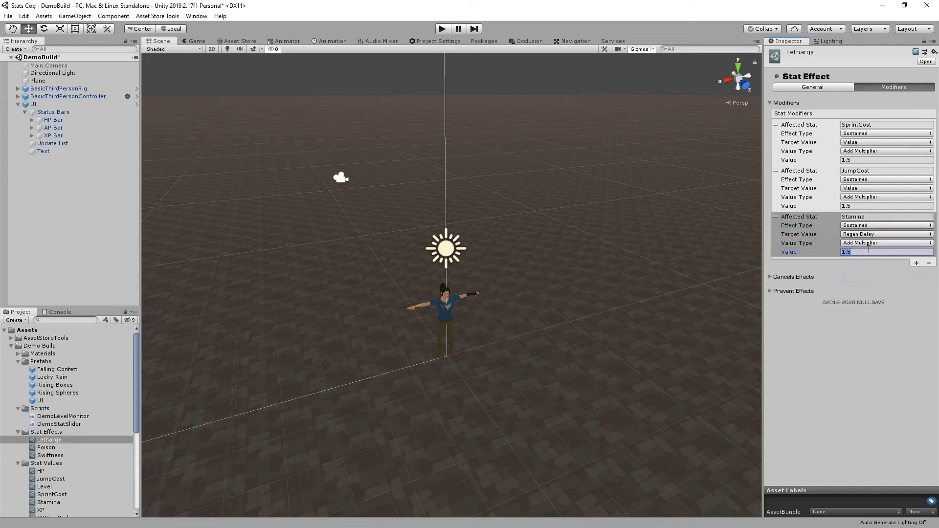
pyautogui.click(847, 377)
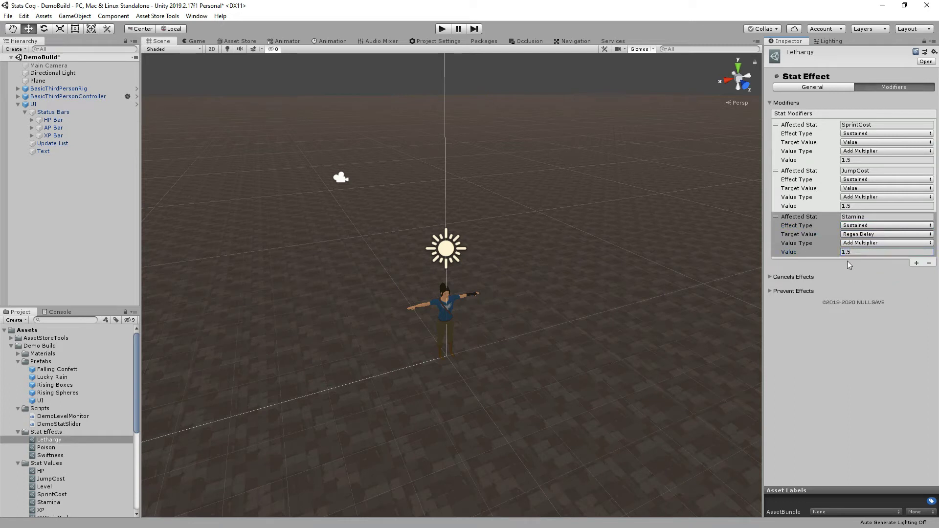
# Step: Add a fourth Lethargy modifier affecting Stamina, with Sustained as its effect type and Regen Amount as its target value
pyautogui.click(916, 263)
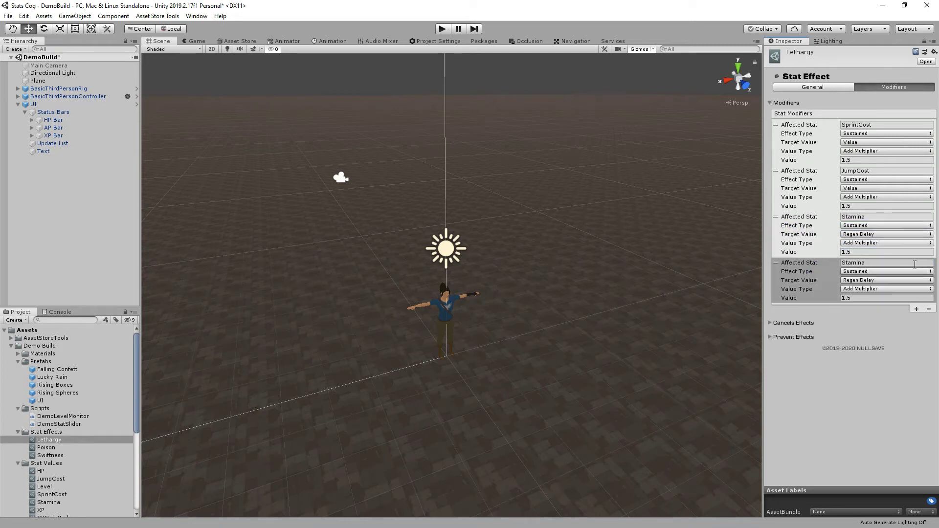
pyautogui.click(873, 270)
pyautogui.click(855, 293)
pyautogui.click(852, 280)
pyautogui.click(858, 332)
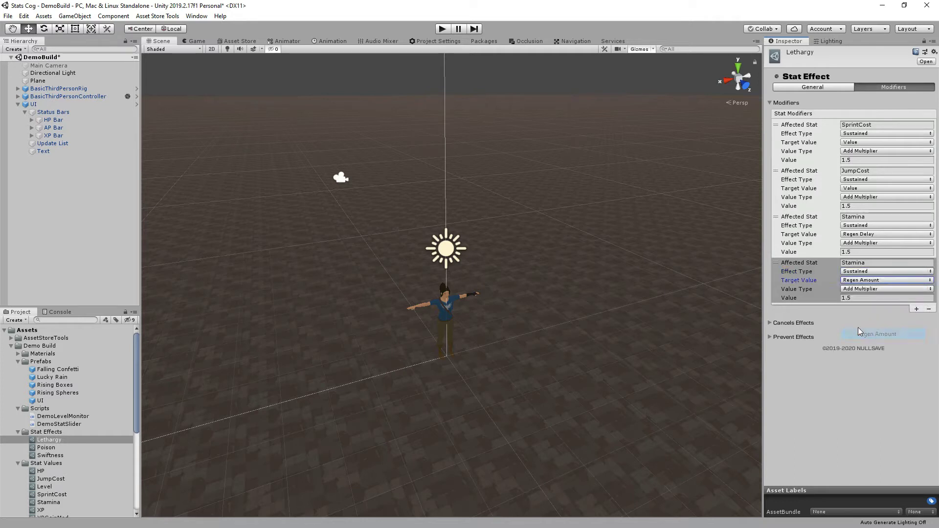
# Step: Set the value type of Lethargy's Regen Amount modifier to Subtract Multiplier with a value of 0.5
pyautogui.click(852, 290)
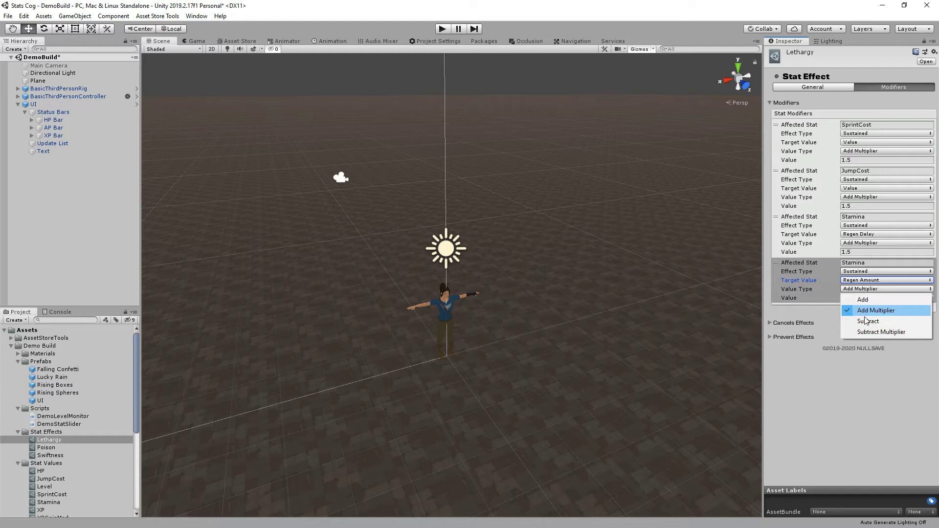
pyautogui.click(868, 333)
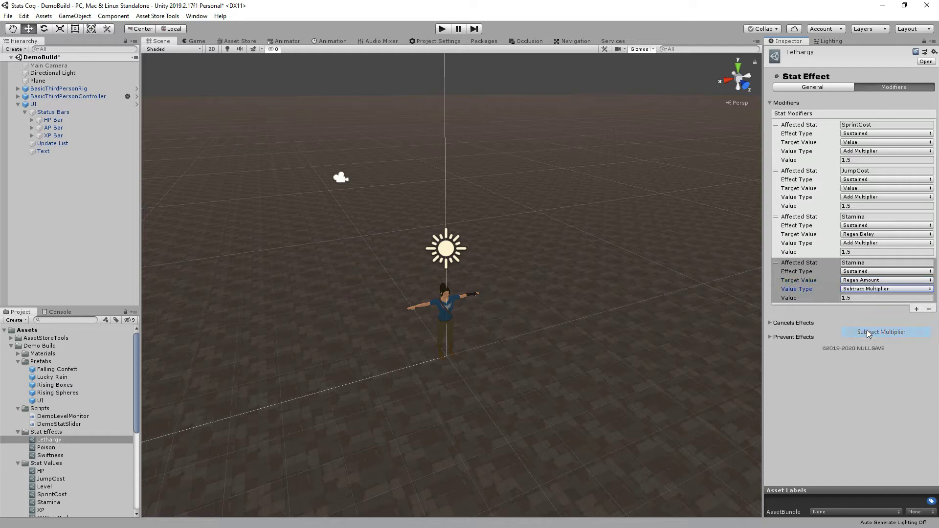
pyautogui.click(858, 299)
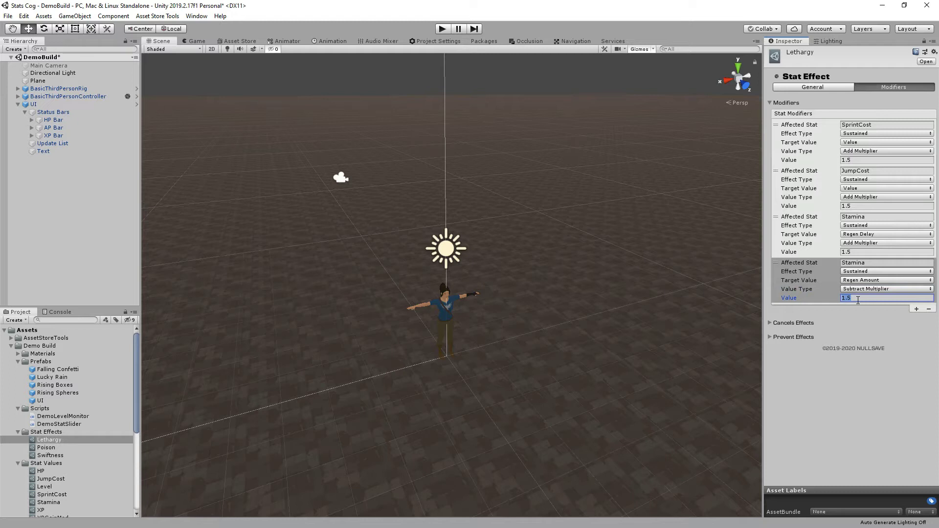
pyautogui.press('Home')
pyautogui.press('Delete')
pyautogui.write('0')
pyautogui.press('Return')
# Step: Add Swiftness to the list of effects that Lethargy cancels
pyautogui.click(771, 323)
pyautogui.moveTo(43, 455); pyautogui.dragTo(853, 345)
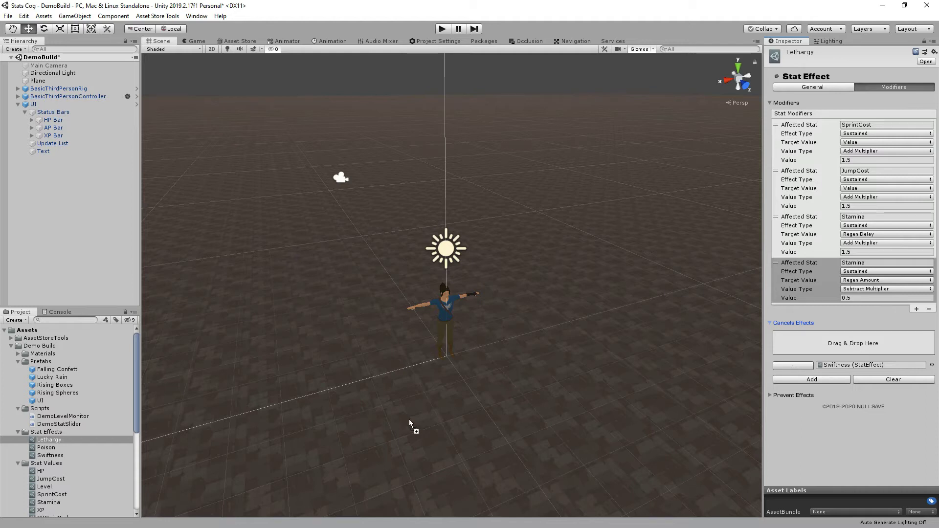
# Step: Create a new Stats Cog stat effect named HealthPotion in the Stat Effects folder
pyautogui.rightClick(49, 433)
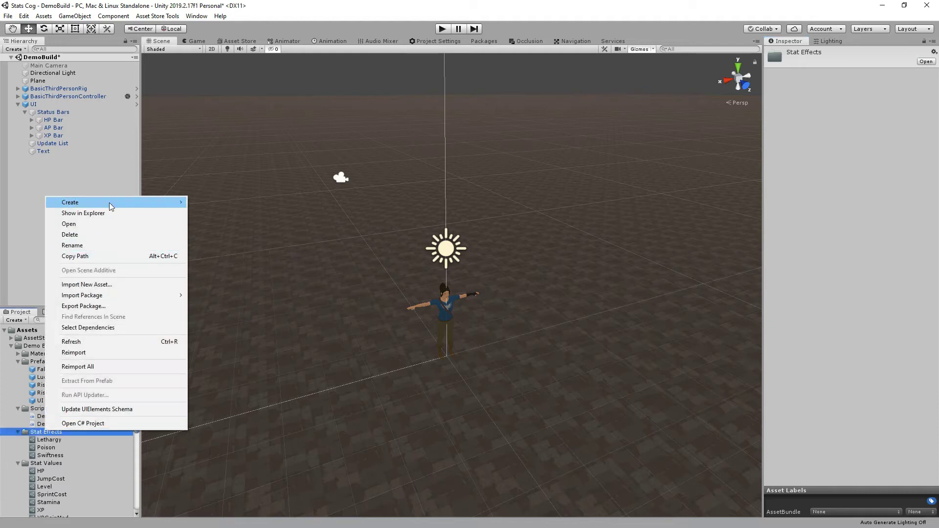
pyautogui.moveTo(110, 202)
pyautogui.moveTo(289, 136)
pyautogui.moveTo(342, 136)
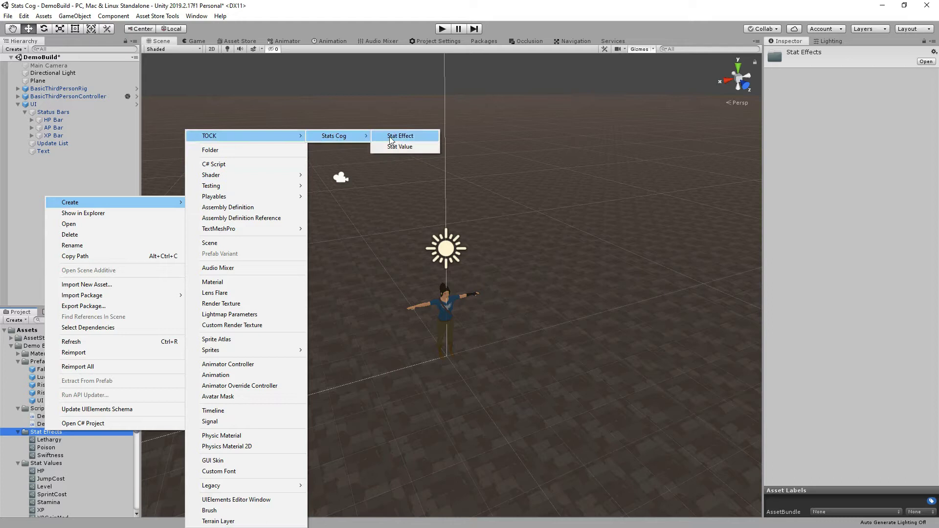
pyautogui.click(392, 136)
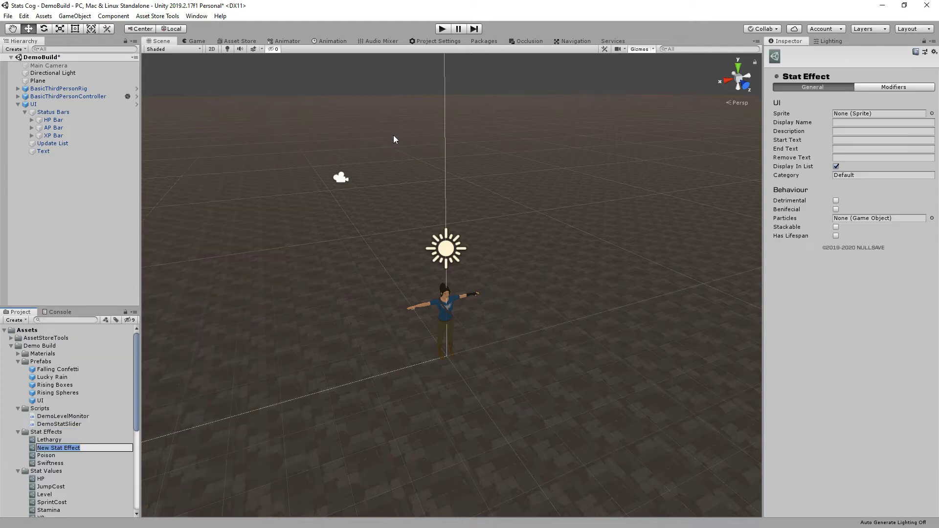
pyautogui.write('HealthPotion')
pyautogui.press('Return')
# Step: Set HealthPotion's display name to "Health Potion" and its start text to "You heal a small amount"
pyautogui.click(849, 124)
pyautogui.write('Health Potion')
pyautogui.press('Tab')
pyautogui.press('Tab')
pyautogui.write('You hea')
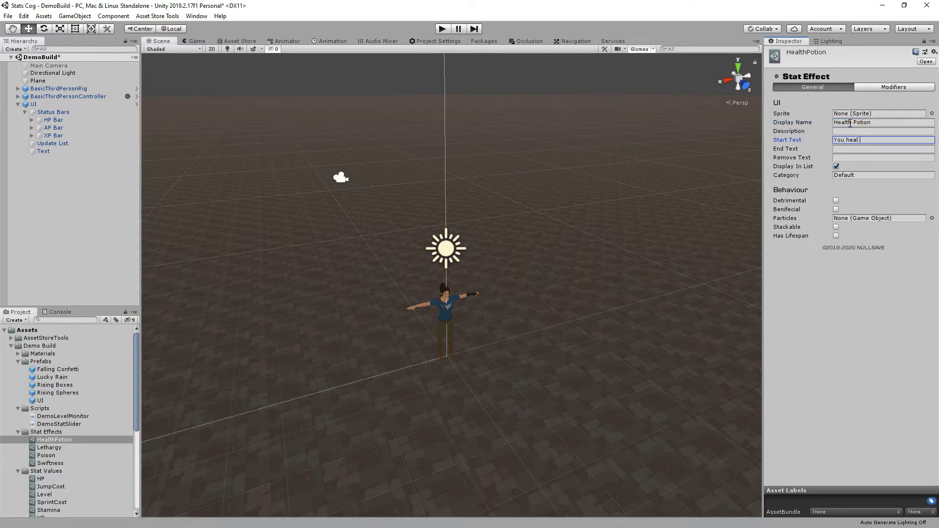
pyautogui.write('l a small amo')
pyautogui.press('BackSpace')
pyautogui.write('mount')
pyautogui.click(815, 318)
# Step: Mark HealthPotion as beneficial and stackable, and give it a lifespan of 0 seconds
pyautogui.click(836, 209)
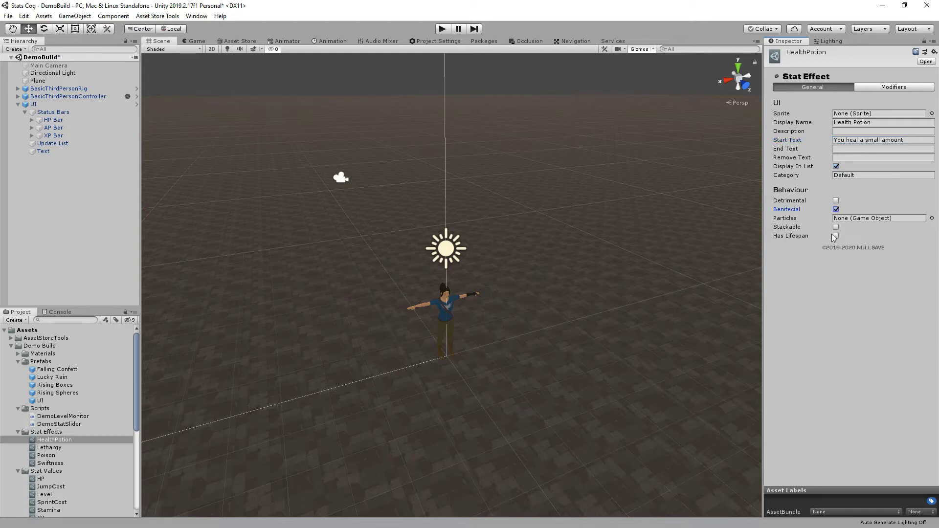
pyautogui.click(836, 227)
pyautogui.click(830, 235)
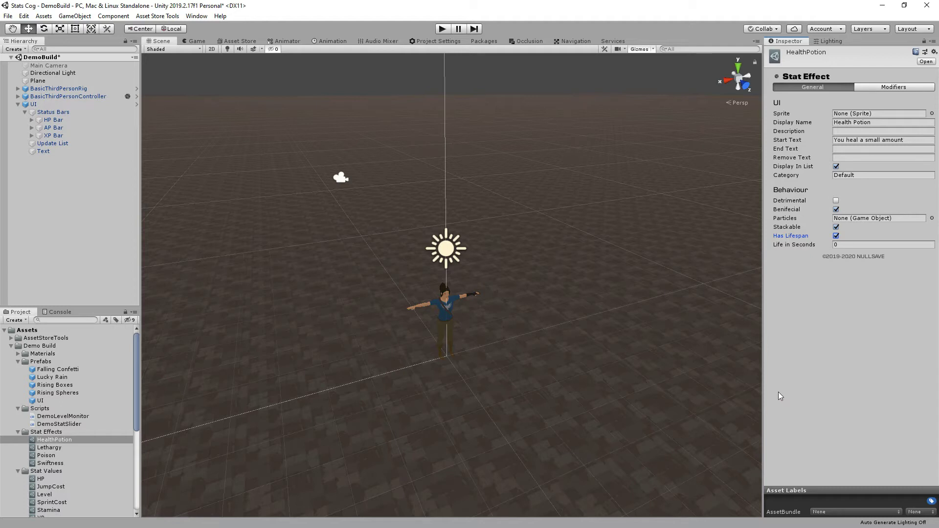
# Step: Add a HealthPotion modifier affecting HP with a value of 25, keeping the Instant, Value and Add settings
pyautogui.click(876, 86)
pyautogui.click(770, 101)
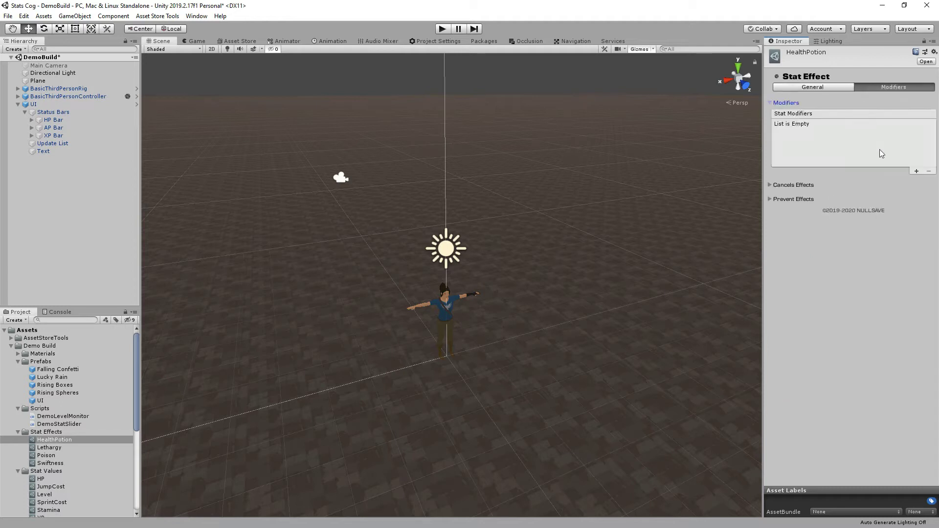
pyautogui.click(916, 171)
pyautogui.click(865, 127)
pyautogui.write('HP')
pyautogui.click(852, 283)
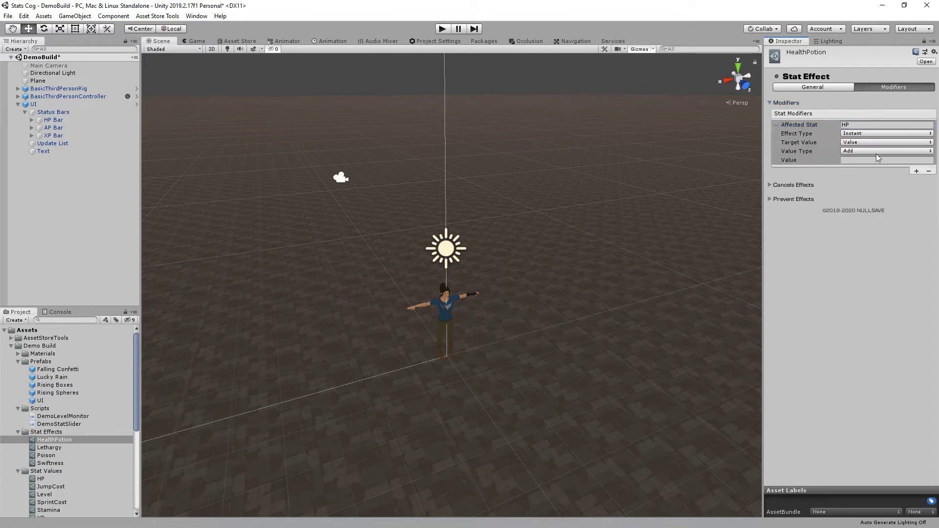
pyautogui.click(860, 158)
pyautogui.write('25')
pyautogui.click(872, 302)
# Step: Try a formula based on 1.5 * Level in HealthPotion's HP modifier value, and delete the added expression
pyautogui.click(865, 160)
pyautogui.click(865, 160)
pyautogui.write('* (1.5 * Leve')
pyautogui.doubleClick(851, 160)
pyautogui.write('+')
pyautogui.moveTo(850, 159); pyautogui.dragTo(905, 163)
pyautogui.press('BackSpace')
# Step: Create a new Stats Cog stat effect named Regeneration in the Stat Effects folder
pyautogui.rightClick(51, 431)
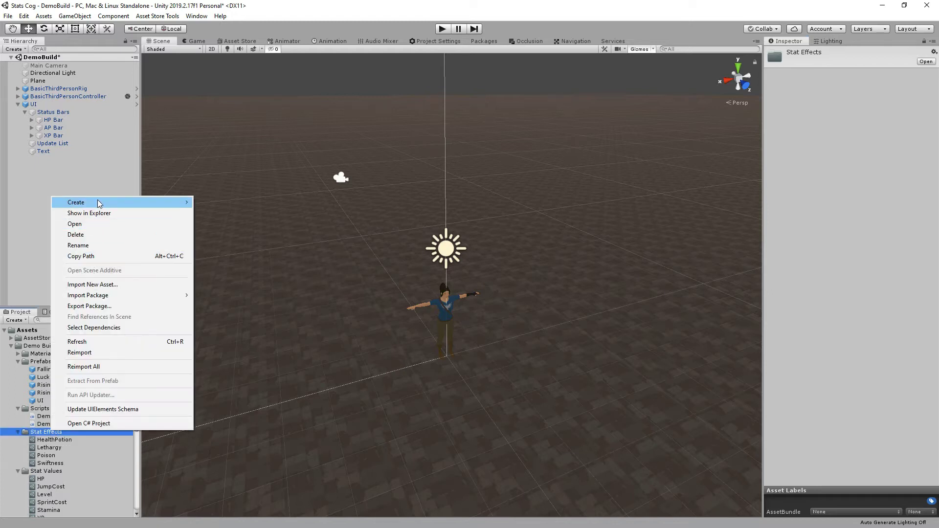
pyautogui.moveTo(96, 202)
pyautogui.moveTo(246, 137)
pyautogui.moveTo(329, 138)
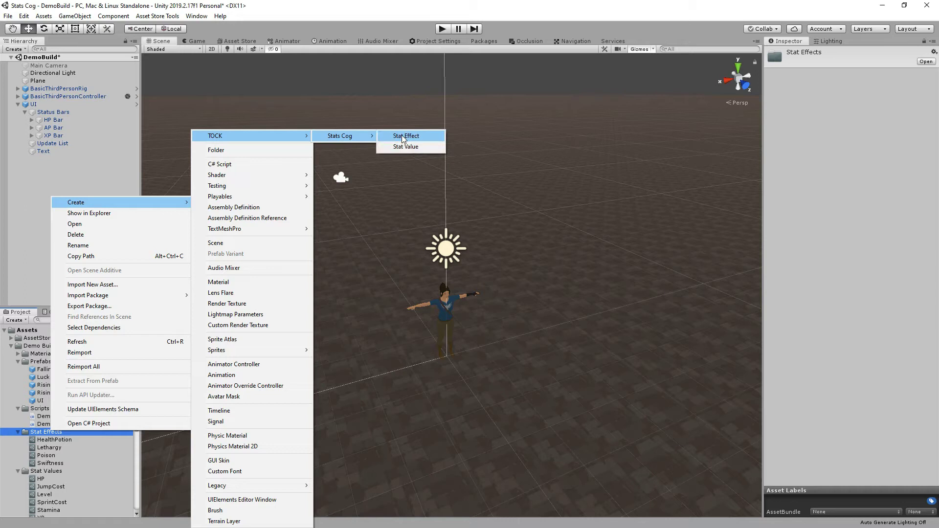
pyautogui.click(404, 135)
pyautogui.write('Regeneration')
pyautogui.press('Return')
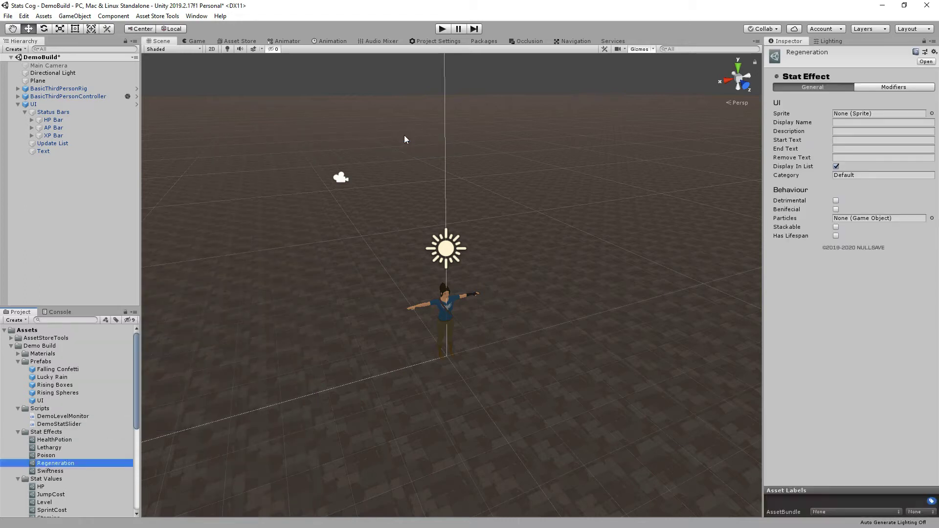
# Step: Set Regeneration's display name to "Regeneration" and its start text to "You begin to regeneration"
pyautogui.click(852, 122)
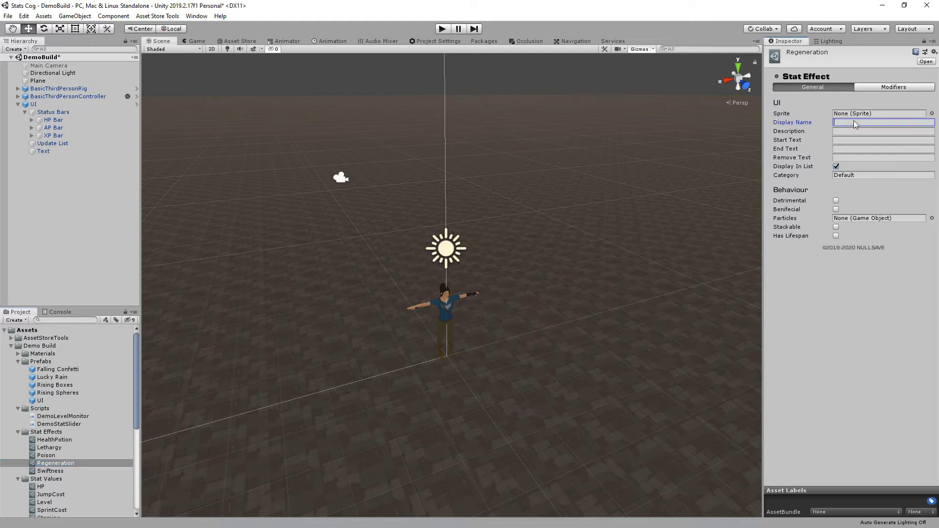
pyautogui.write('Regeneration')
pyautogui.press('Tab')
pyautogui.press('Tab')
pyautogui.write('Y')
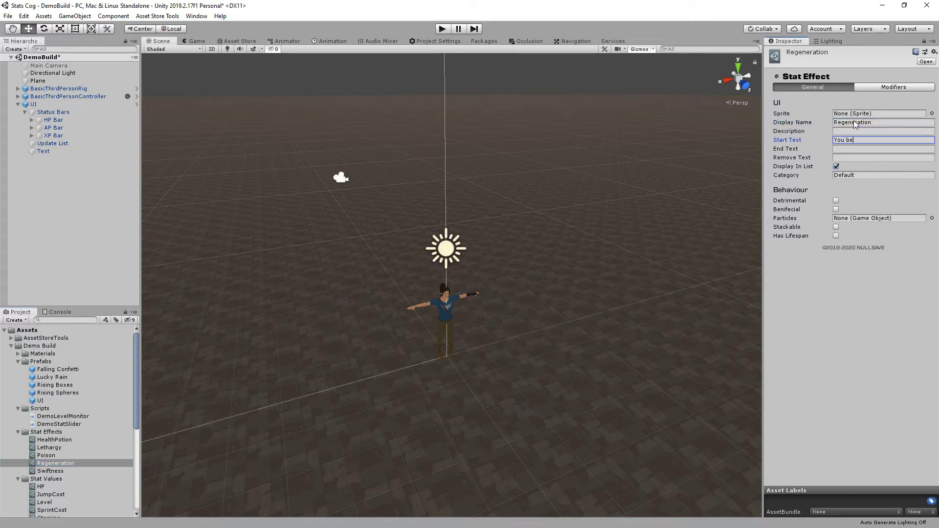
pyautogui.write('ou begin to regeneration')
# Step: Set Regeneration's end text to "Your regeneration is complete" and its remove text to "You have lost your regeneration"
pyautogui.press('Tab')
pyautogui.write('Yo')
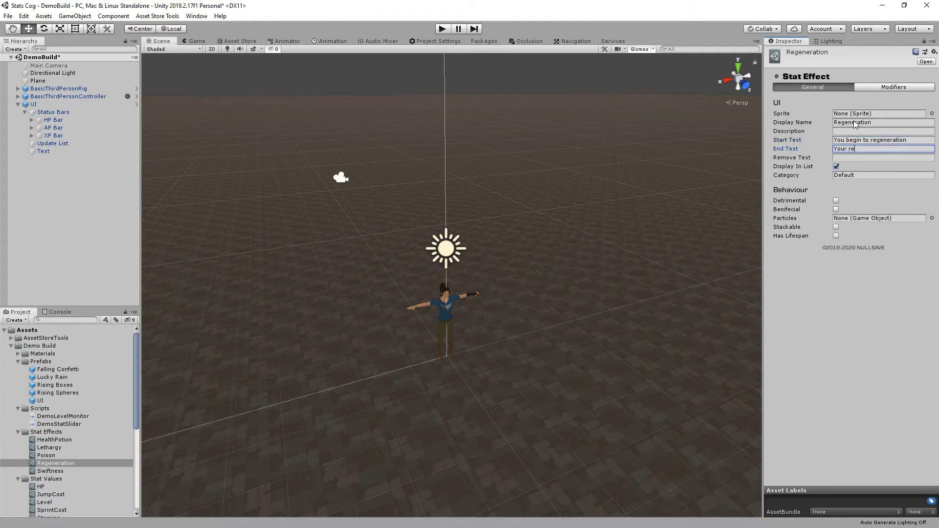
pyautogui.write('ur regeneration is completed')
pyautogui.press('BackSpace')
pyautogui.press('Tab')
pyautogui.write('You a')
pyautogui.press('BackSpace')
pyautogui.write('have lost your regernation')
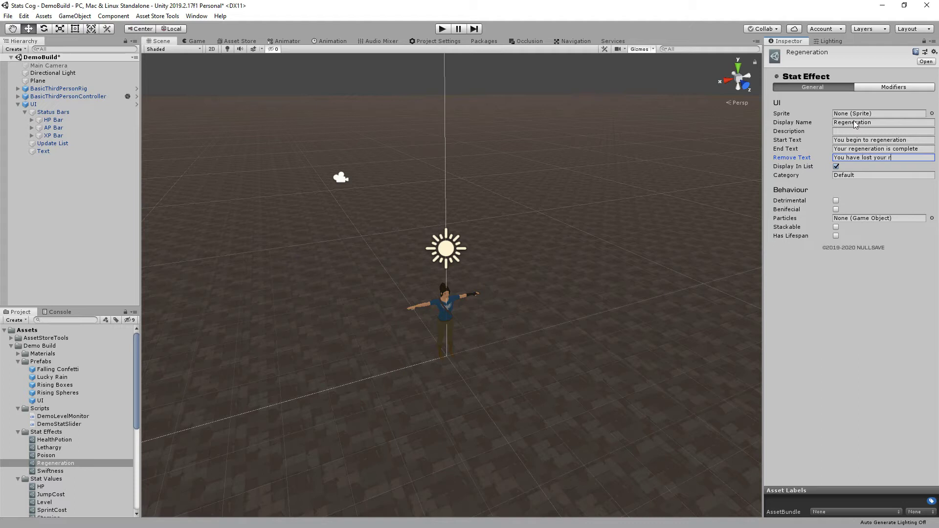
pyautogui.press('BackSpace')
pyautogui.press('BackSpace')
pyautogui.press('BackSpace')
pyautogui.press('BackSpace')
pyautogui.press('BackSpace')
pyautogui.press('BackSpace')
pyautogui.write('eration')
pyautogui.press('Tab')
# Step: Mark Regeneration as beneficial and give it a lifespan of 10 seconds
pyautogui.click(835, 208)
pyautogui.click(837, 236)
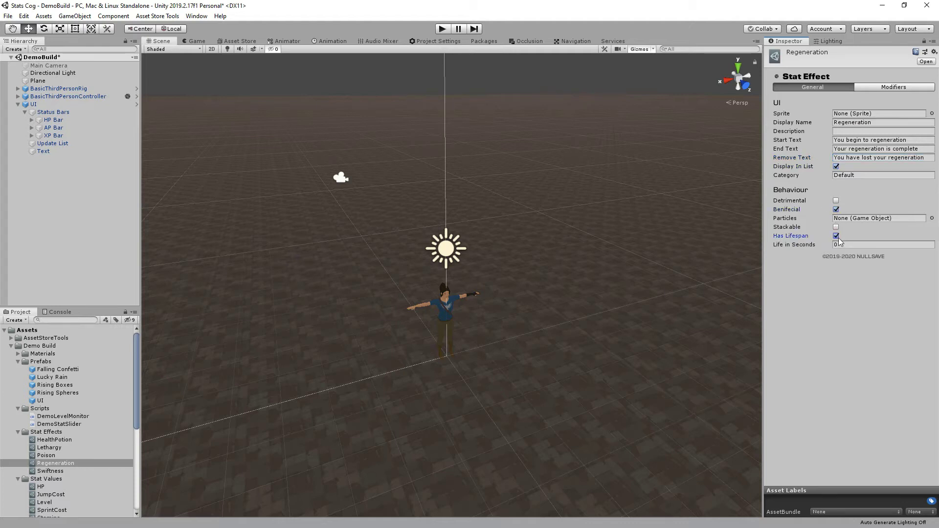
pyautogui.click(850, 244)
pyautogui.write('10')
# Step: Add a stat modifier to Regeneration that affects HP
pyautogui.click(880, 87)
pyautogui.click(771, 103)
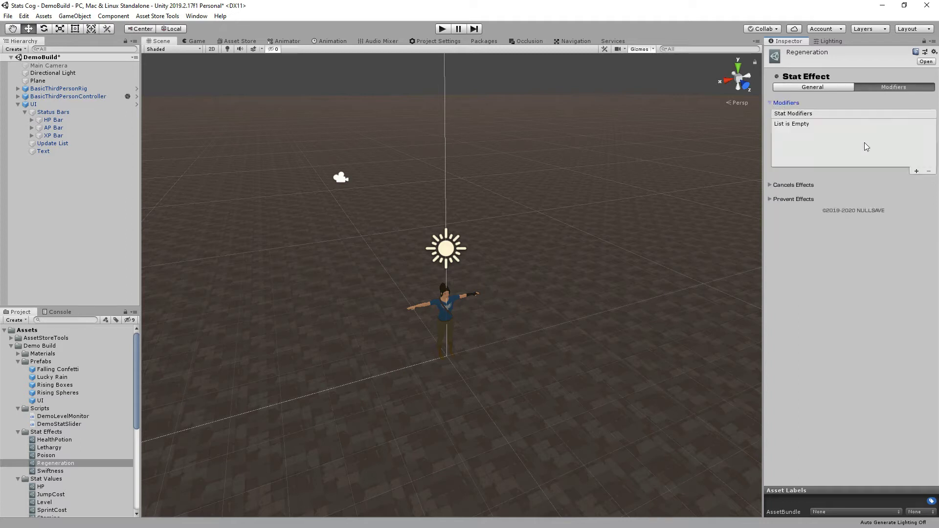
pyautogui.click(917, 171)
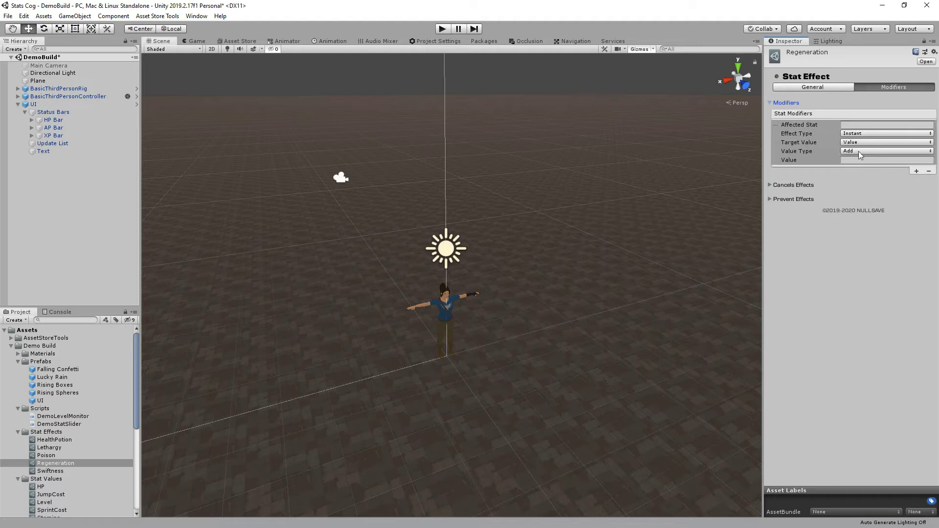
pyautogui.click(867, 125)
pyautogui.write('HP')
pyautogui.press('Tab')
# Step: Make Regeneration's HP modifier Recurring with a value of 5, keeping the Value target and Add value type
pyautogui.click(856, 134)
pyautogui.click(864, 155)
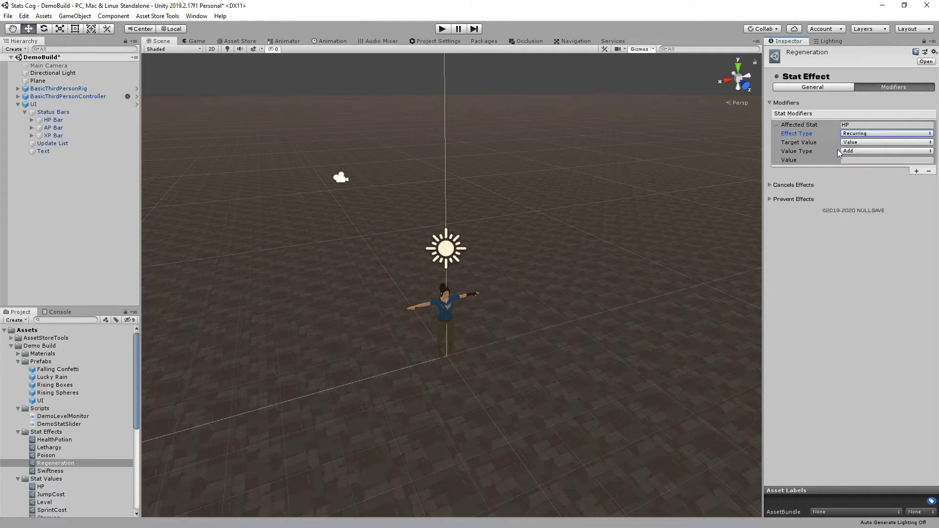
pyautogui.click(854, 160)
pyautogui.write('5')
pyautogui.click(868, 257)
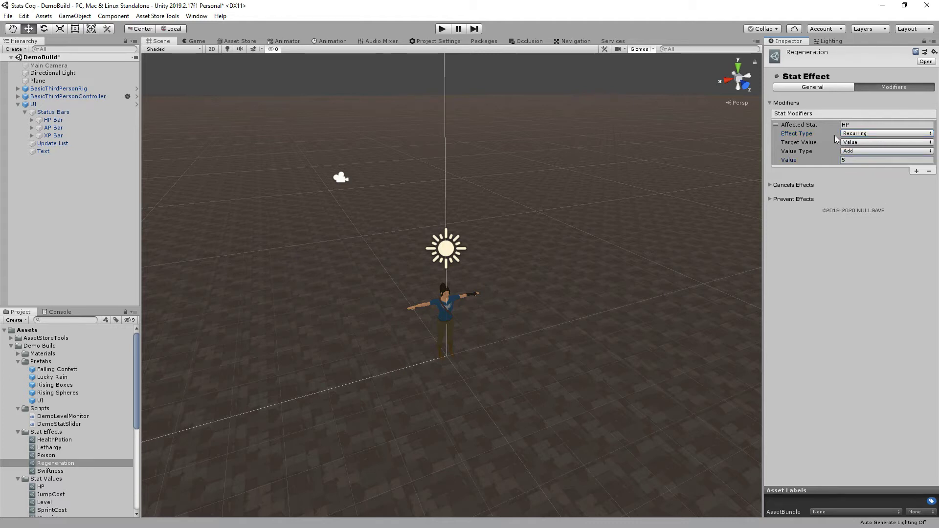
pyautogui.click(814, 87)
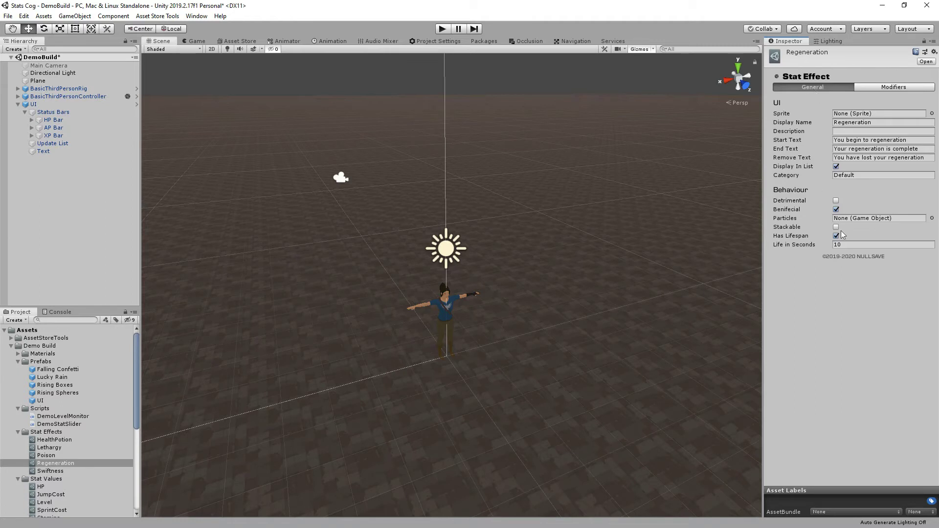
pyautogui.click(878, 87)
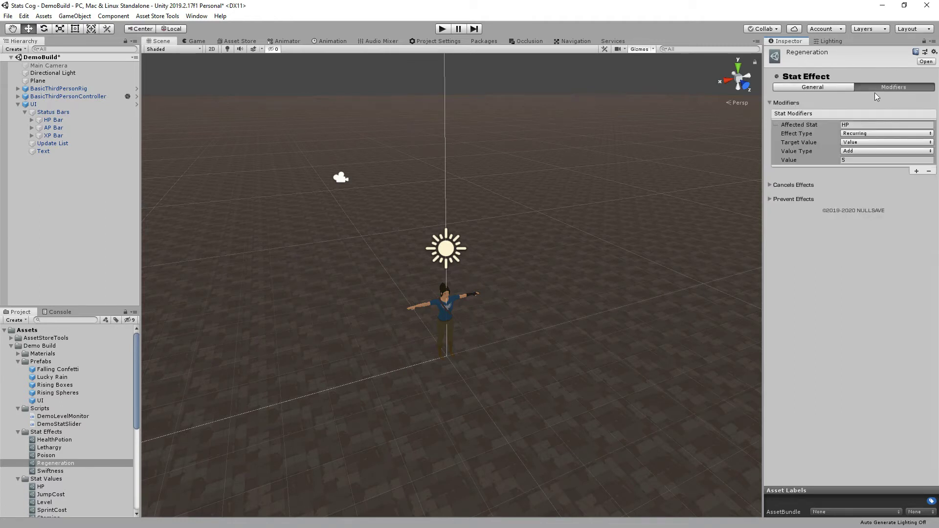
# Step: Create a new Stats Cog stat effect named Lucky in the Stat Effects folder
pyautogui.rightClick(40, 430)
pyautogui.moveTo(107, 206)
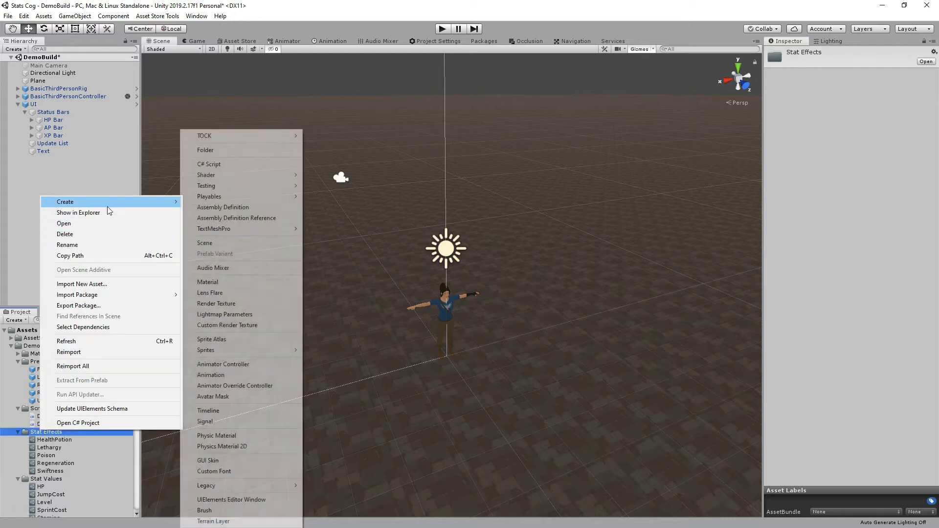
pyautogui.moveTo(216, 137)
pyautogui.moveTo(341, 136)
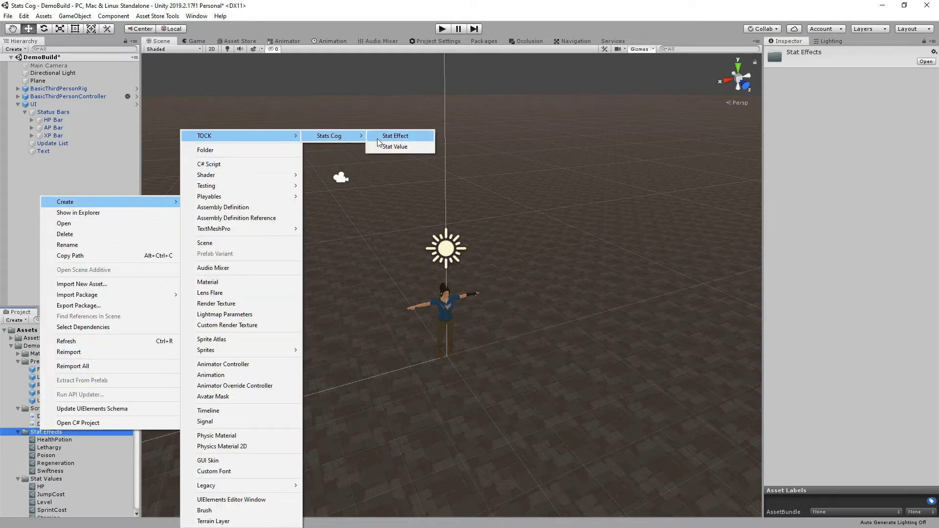
pyautogui.click(386, 136)
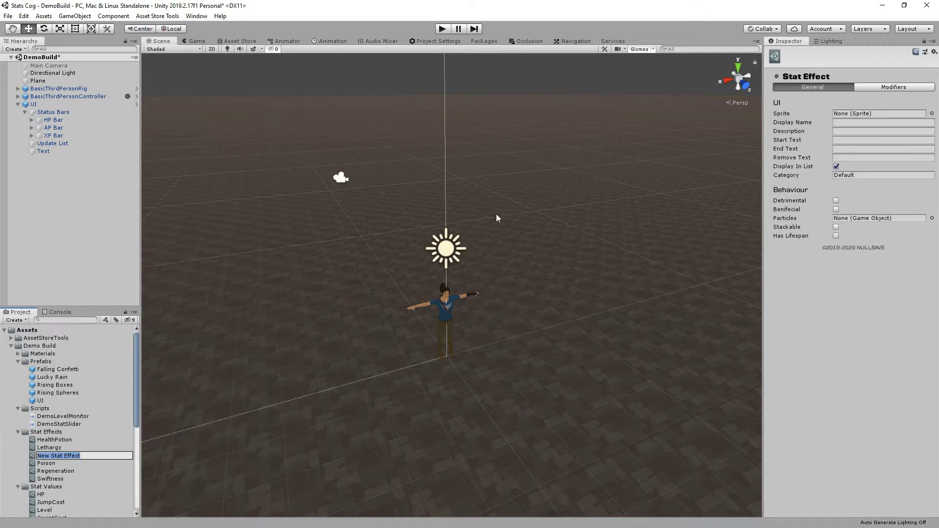
pyautogui.write('Lucky')
pyautogui.press('Return')
# Step: Set Lucky's display name to "Lucky" and its start text to "You feel lucky"
pyautogui.click(871, 116)
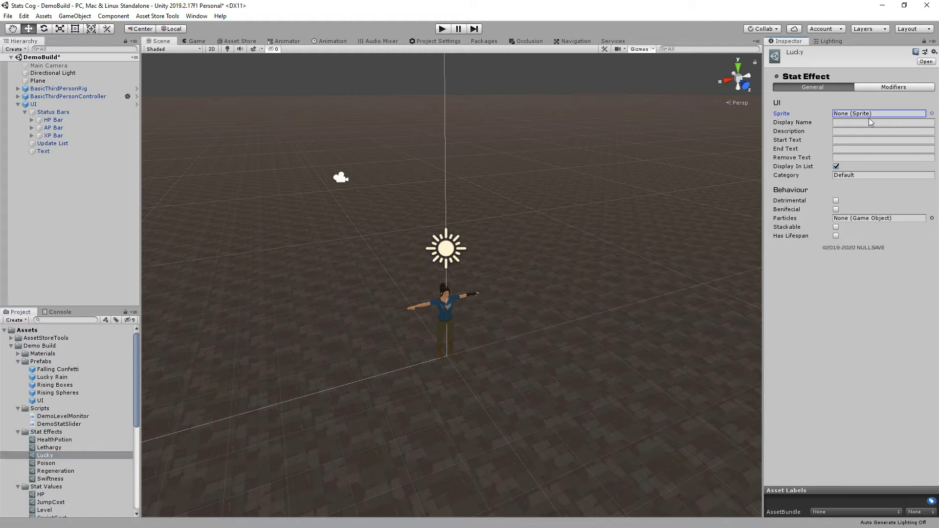
pyautogui.click(873, 123)
pyautogui.write('Lucky')
pyautogui.press('Tab')
pyautogui.press('Tab')
pyautogui.write('You')
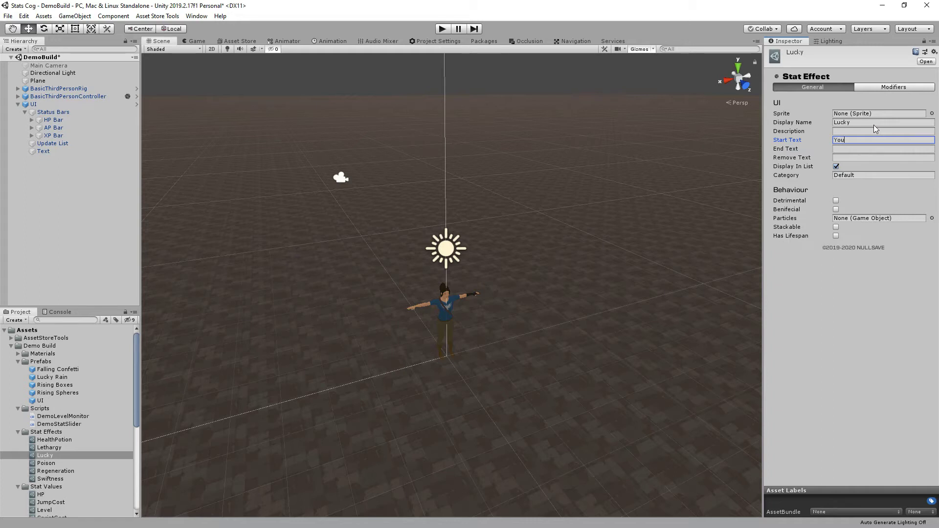
# Step: Set Lucky's end text to "Your luck returns to normal" and its remove text to "You have lost your luck"
pyautogui.press('Tab')
pyautogui.write('Your')
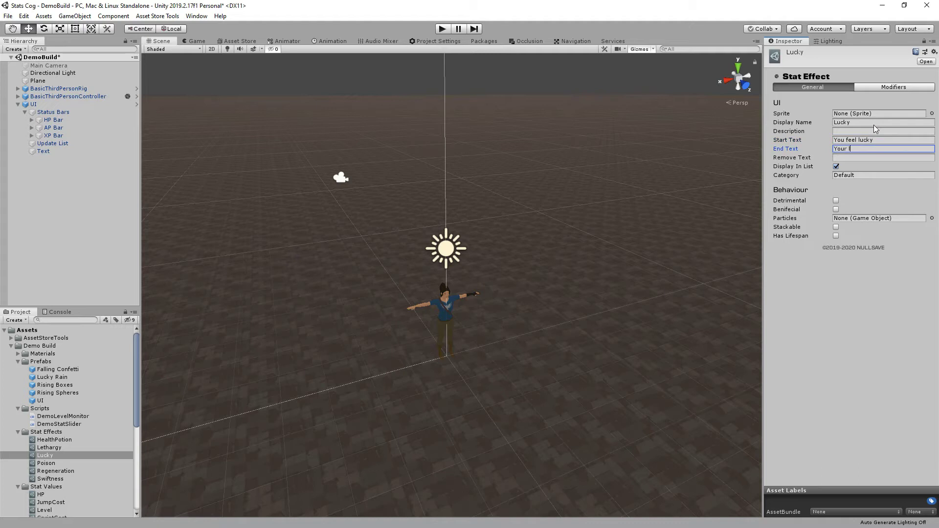
pyautogui.write(' luck returns to normal')
pyautogui.press('Tab')
pyautogui.write('You have lost your luck')
# Step: Mark Lucky as Benificial and give it a lifespan of 15
pyautogui.click(836, 210)
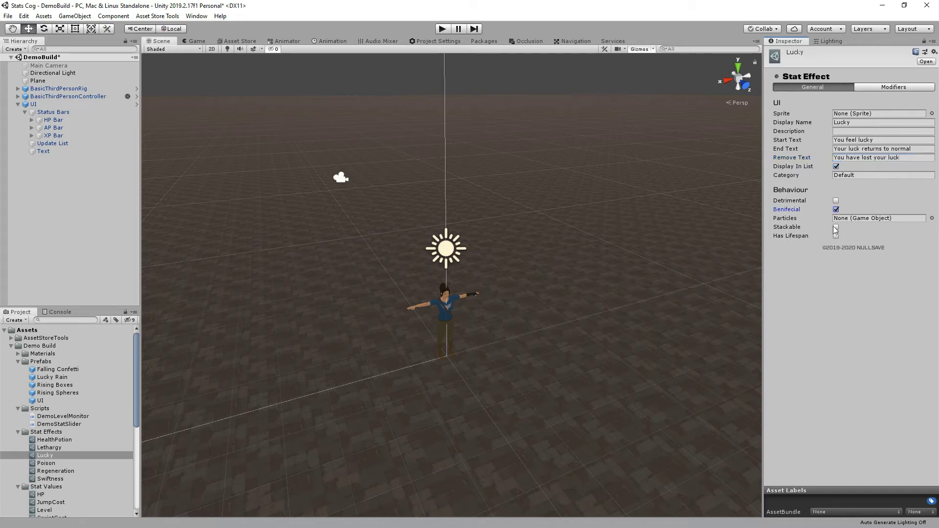
pyautogui.click(835, 235)
pyautogui.click(844, 245)
pyautogui.write('15')
# Step: Add a stat modifier to Lucky with XPGainMod as the affected stat
pyautogui.click(868, 89)
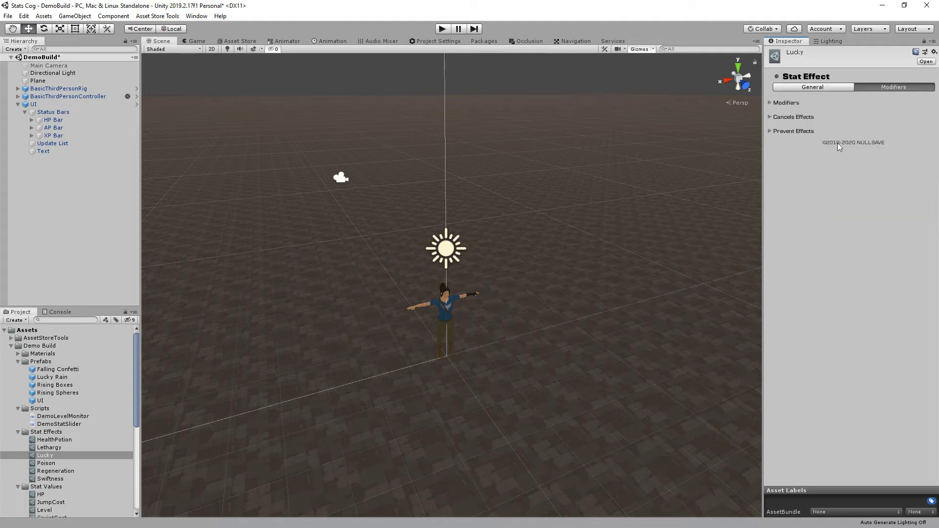
pyautogui.click(770, 103)
pyautogui.click(916, 171)
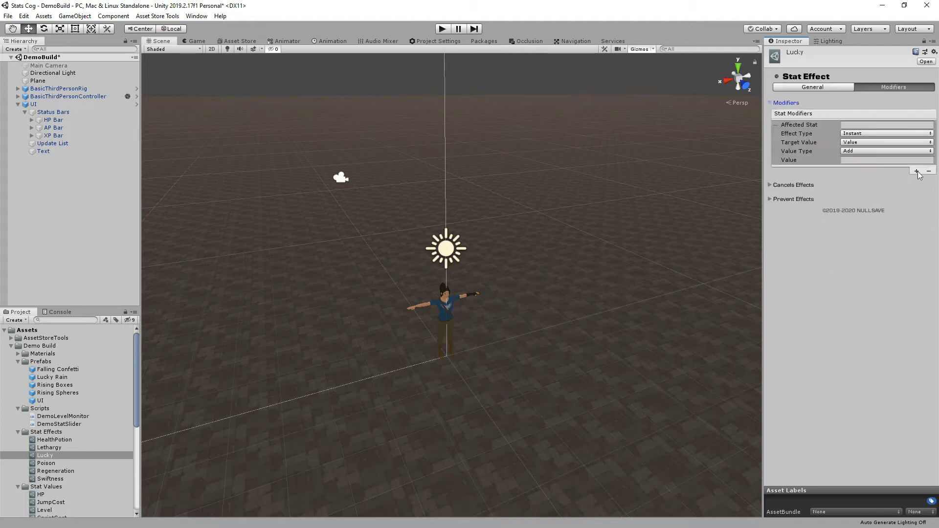
pyautogui.click(855, 125)
pyautogui.write('XPGainMod')
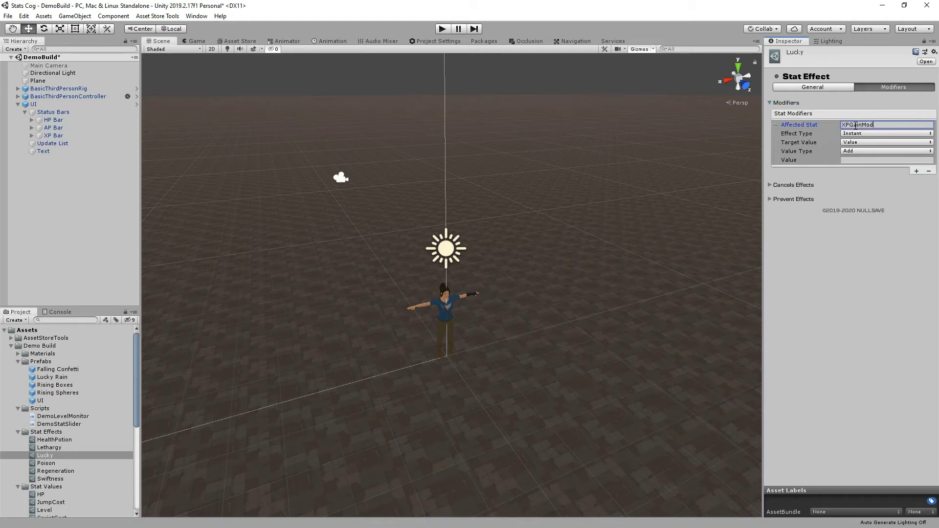
# Step: Make Lucky's XPGainMod modifier Sustained with the Add Multiplier value type and a value of 3
pyautogui.click(860, 134)
pyautogui.click(859, 166)
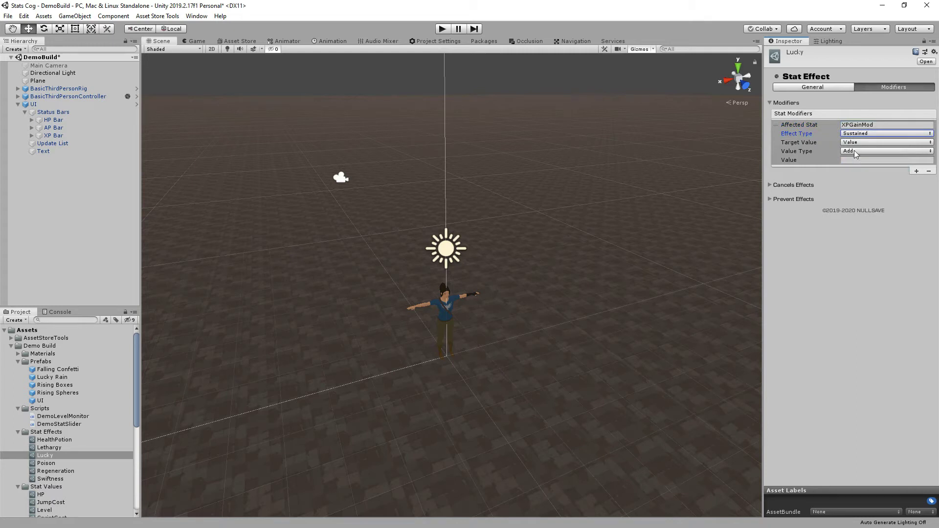
pyautogui.click(854, 151)
pyautogui.click(861, 172)
pyautogui.click(861, 161)
pyautogui.write('3')
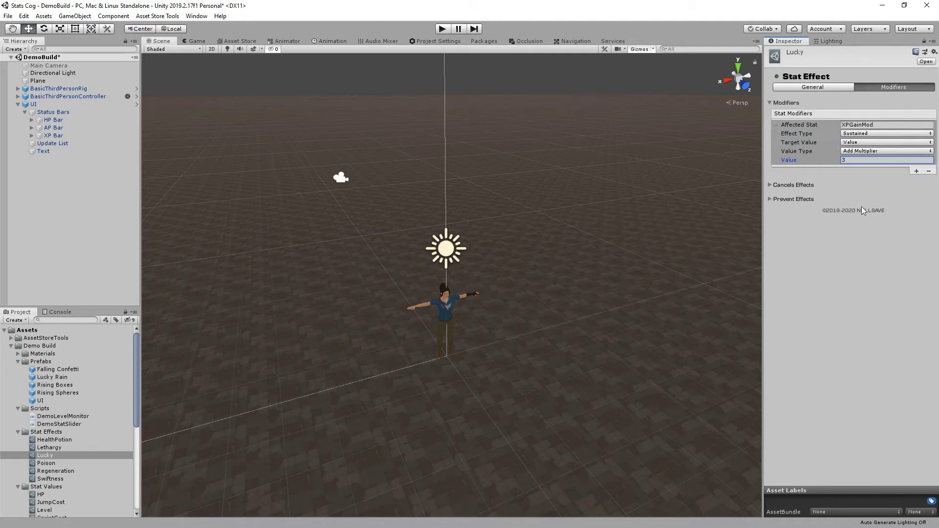
pyautogui.click(915, 171)
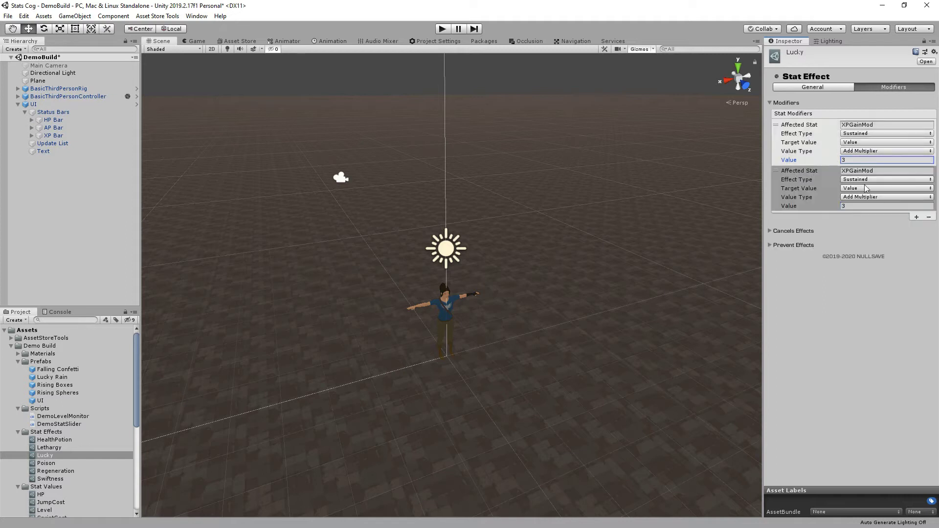
pyautogui.click(874, 171)
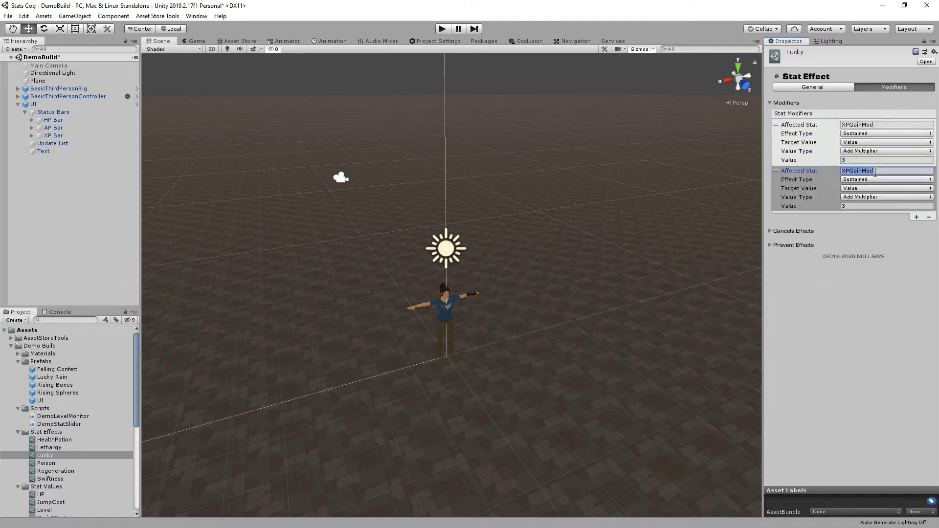
pyautogui.click(928, 217)
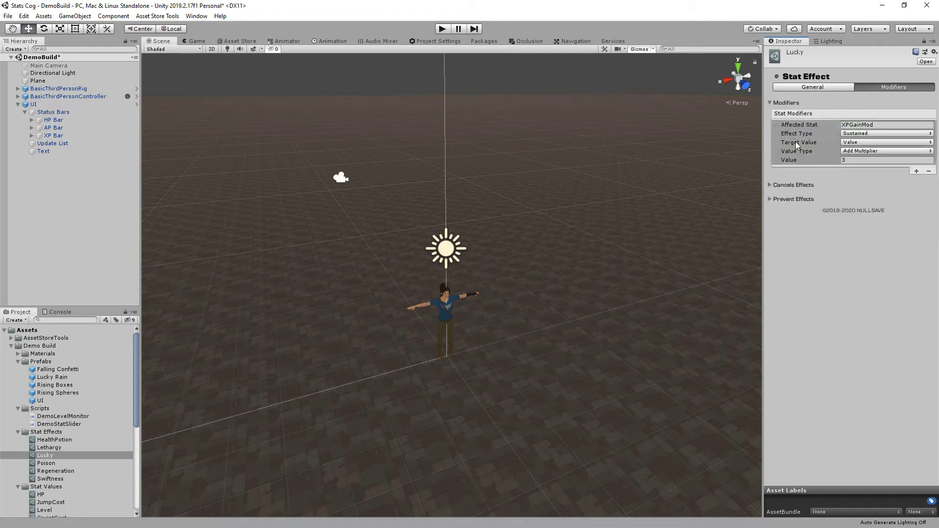
# Step: Add the Poison and Lethargy stat effects to Lucky's Prevent Effects list
pyautogui.click(771, 197)
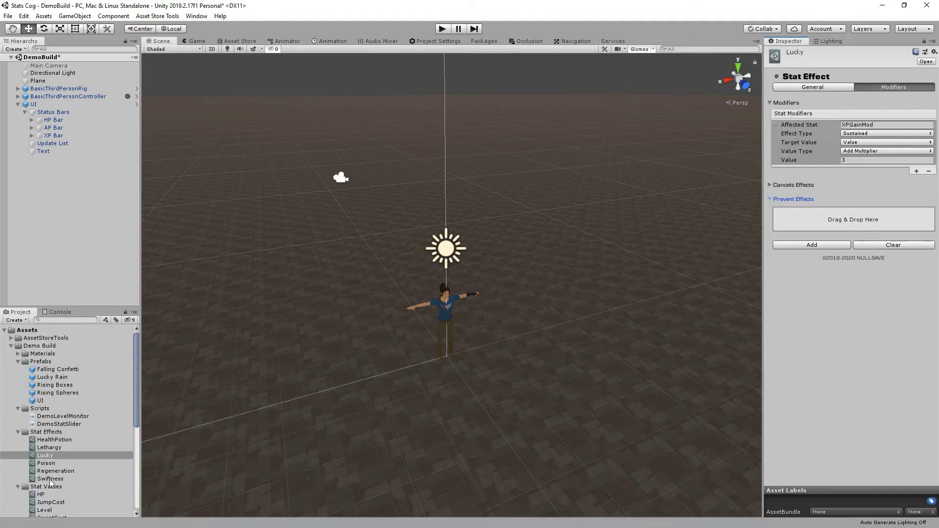
pyautogui.moveTo(46, 463); pyautogui.dragTo(808, 221)
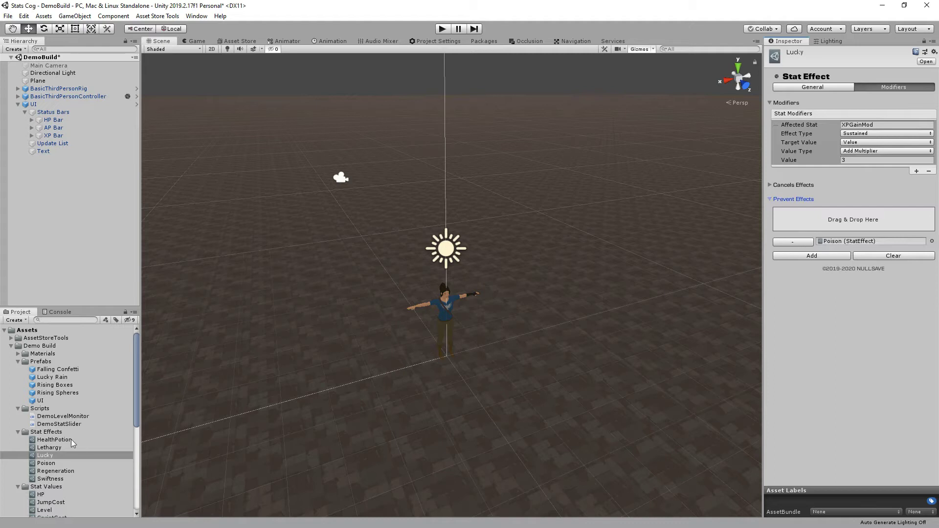
pyautogui.moveTo(43, 446); pyautogui.dragTo(817, 227)
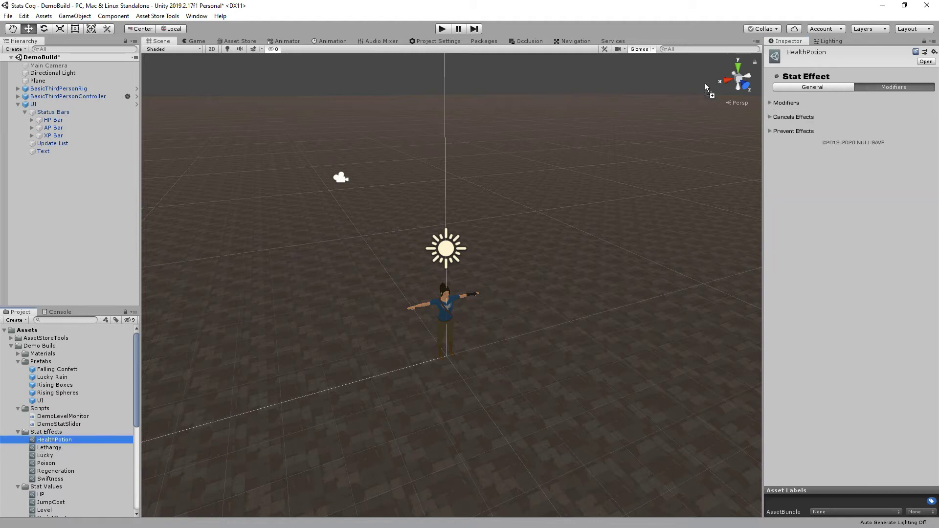
# Step: Review the stat modifiers of HealthPotion, Lethargy, Poison, Regeneration and Swiftness in turn
pyautogui.click(770, 103)
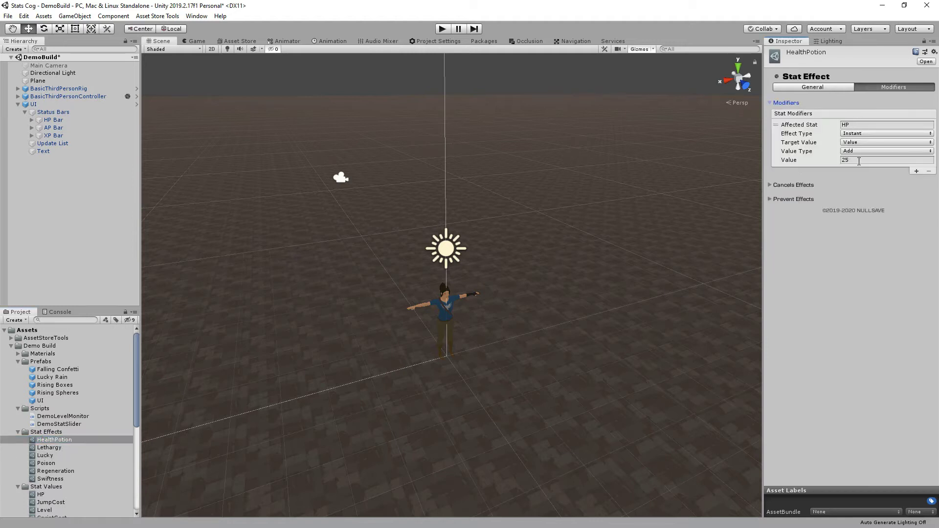
pyautogui.click(49, 447)
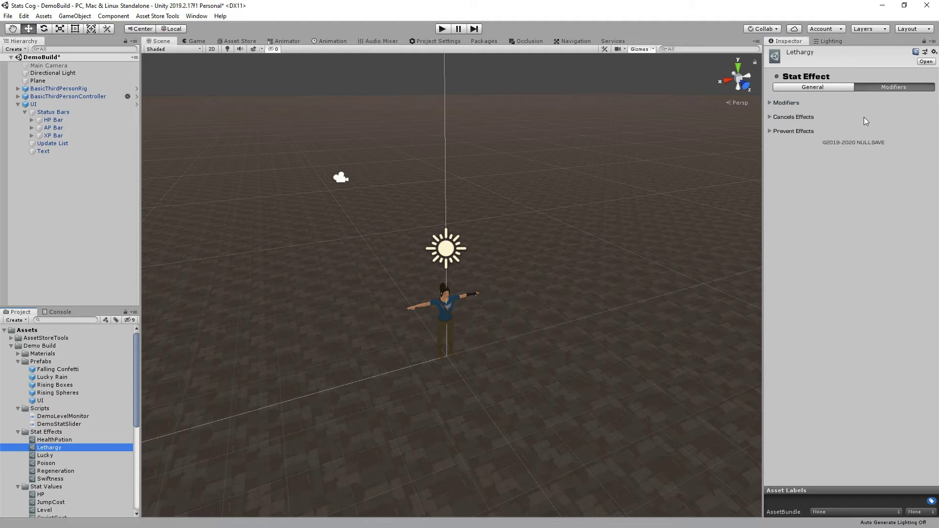
pyautogui.click(769, 103)
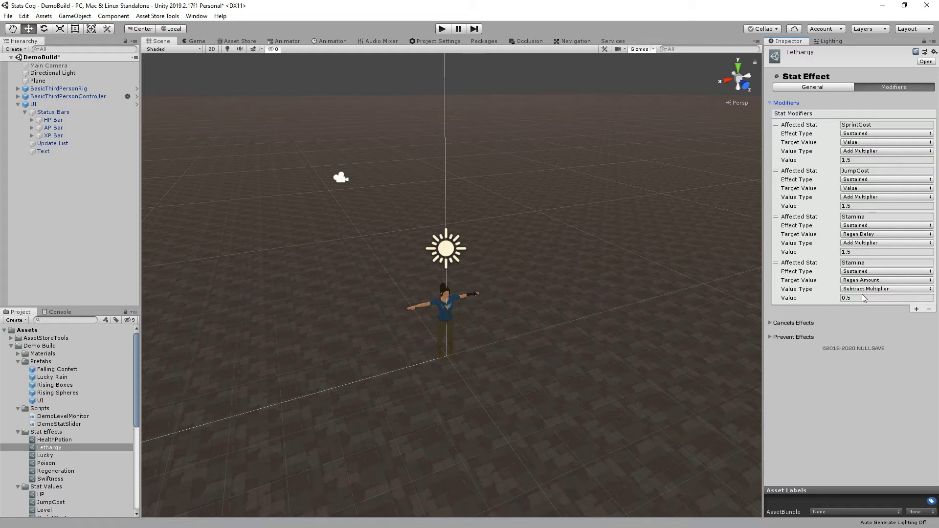
pyautogui.click(48, 459)
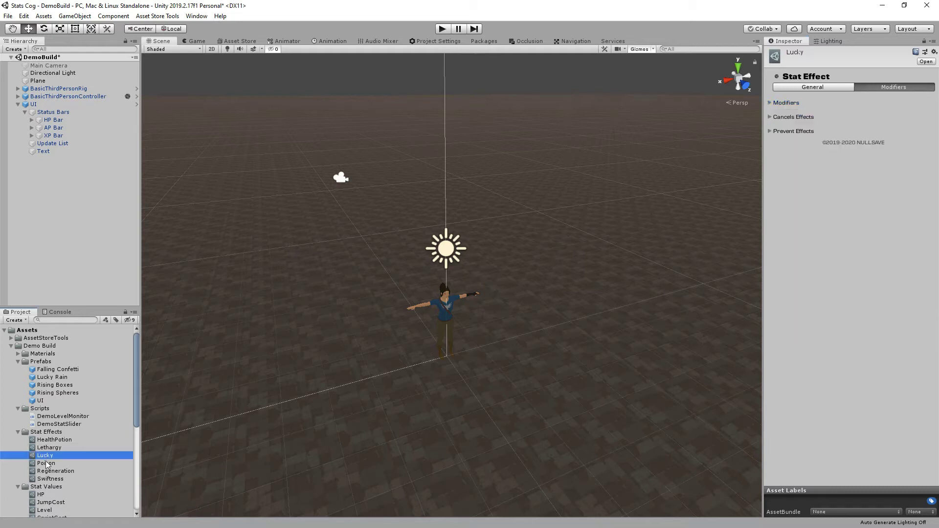
pyautogui.click(48, 463)
pyautogui.click(771, 104)
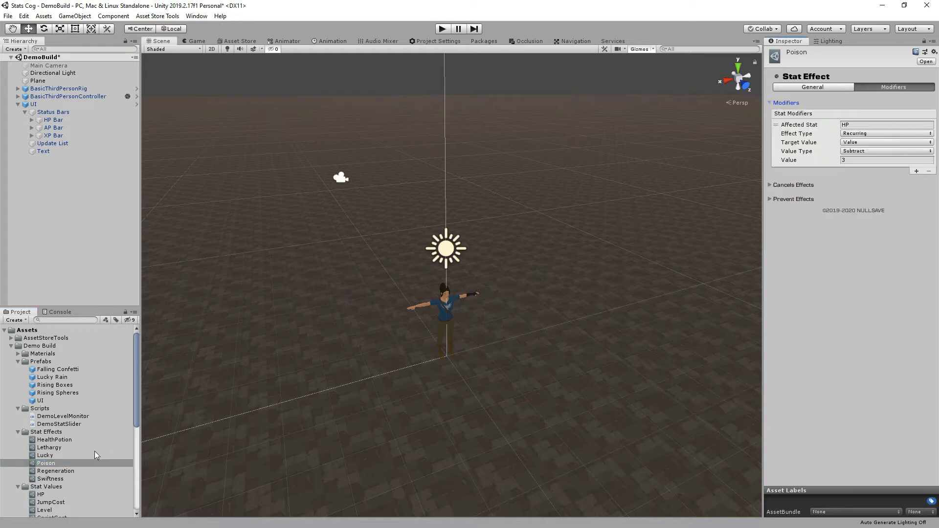
pyautogui.click(52, 471)
pyautogui.click(771, 104)
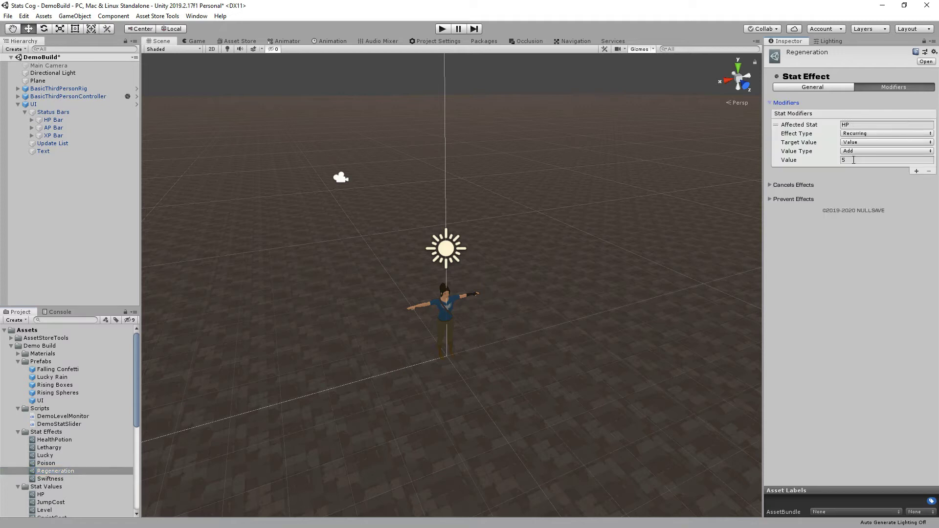
pyautogui.click(47, 479)
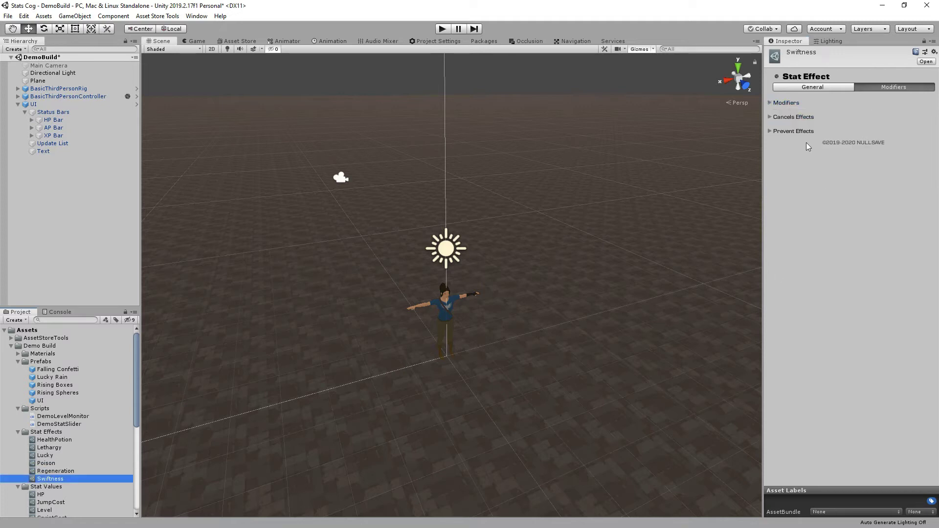
pyautogui.click(771, 103)
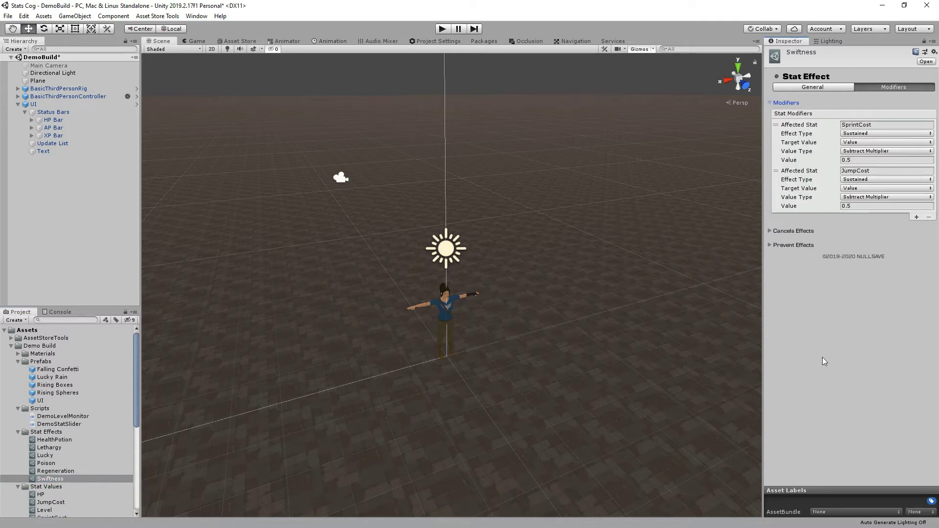
# Step: Clear the selection and collapse the UI object in the scene hierarchy
pyautogui.click(75, 225)
pyautogui.click(17, 104)
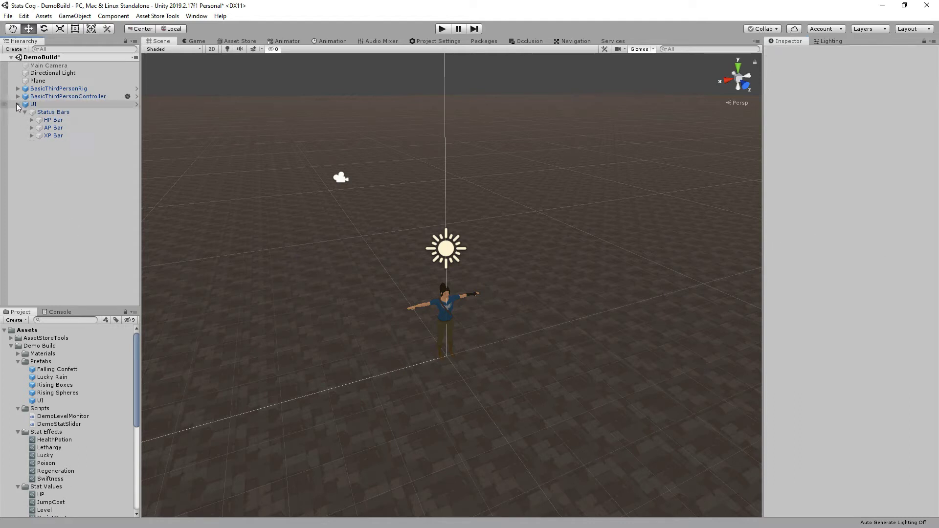
pyautogui.rightClick(29, 125)
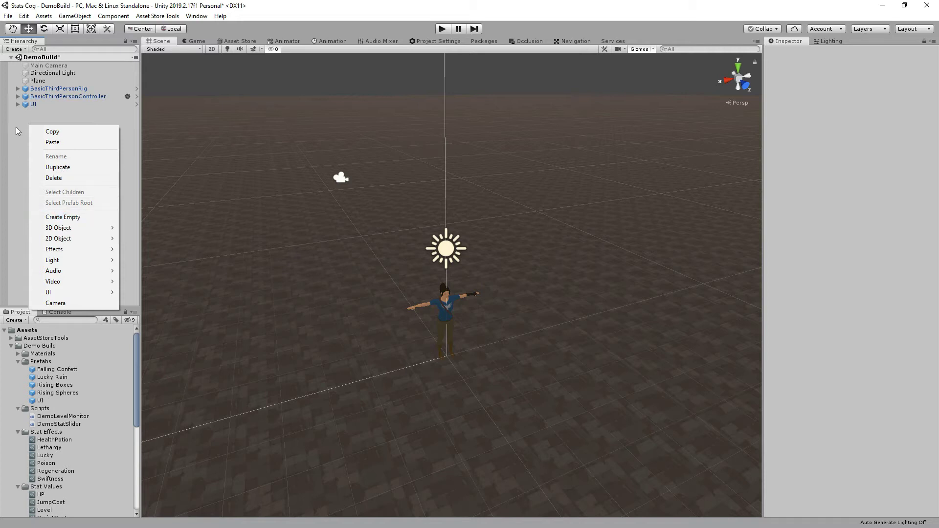
# Step: Lock the Inspector on BasicThirdPersonController and add all six stat effects, HealthPotion through Swiftness, to its Stats Cog component
pyautogui.click(41, 96)
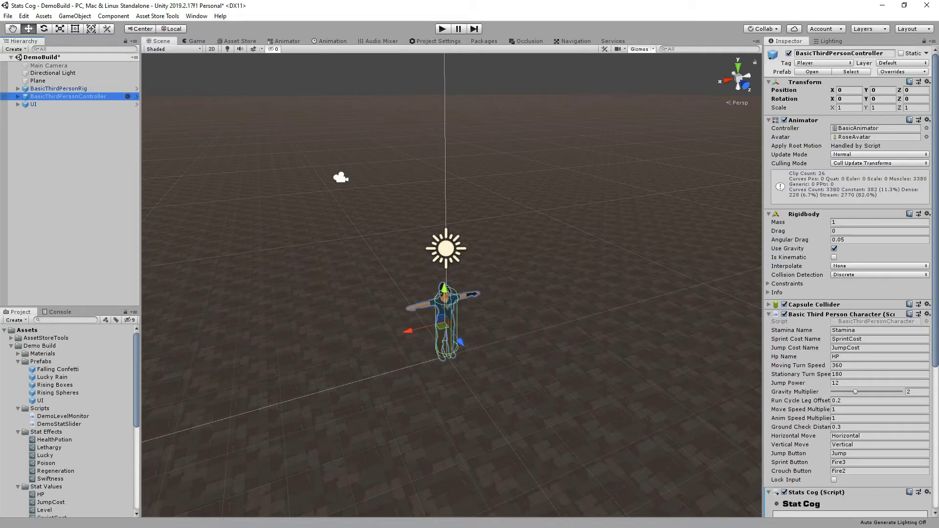
pyautogui.rightClick(792, 42)
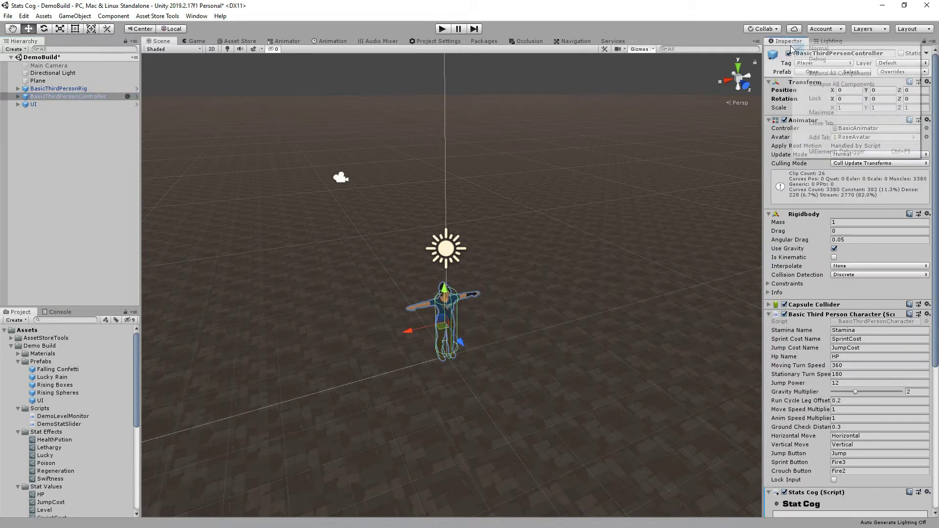
pyautogui.click(816, 99)
pyautogui.scroll(-6, 826, 227)
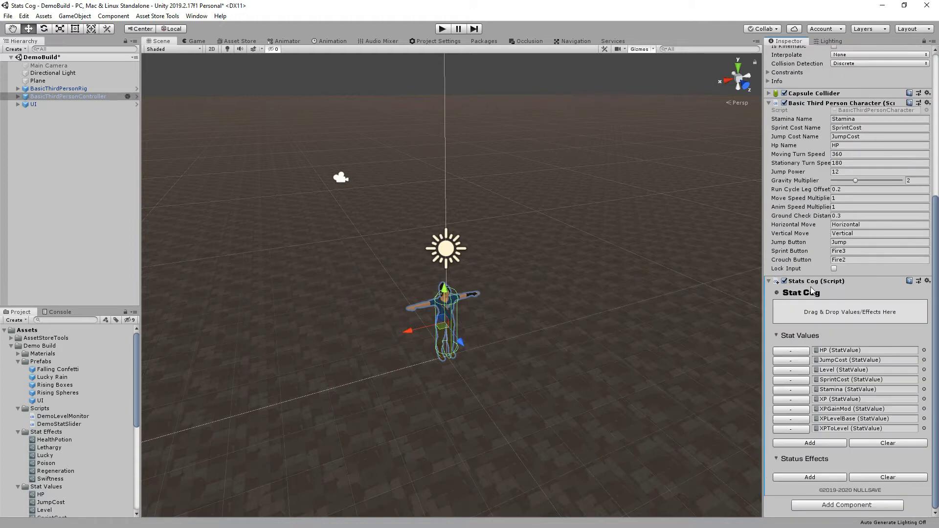
pyautogui.click(65, 440)
pyautogui.keyDown('shift'); pyautogui.click(58, 478); pyautogui.keyUp('shift')
pyautogui.moveTo(41, 456); pyautogui.dragTo(838, 318)
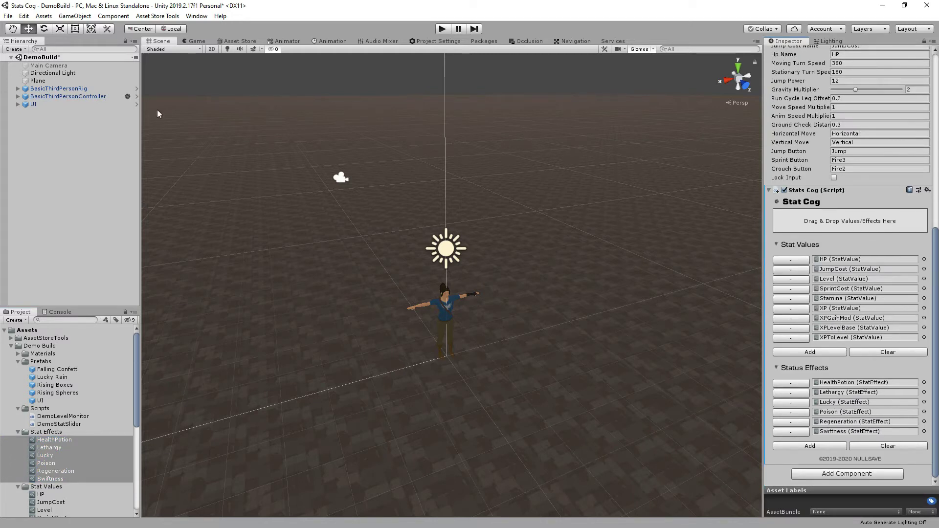
# Step: Unlock the Inspector from BasicThirdPersonController
pyautogui.rightClick(35, 166)
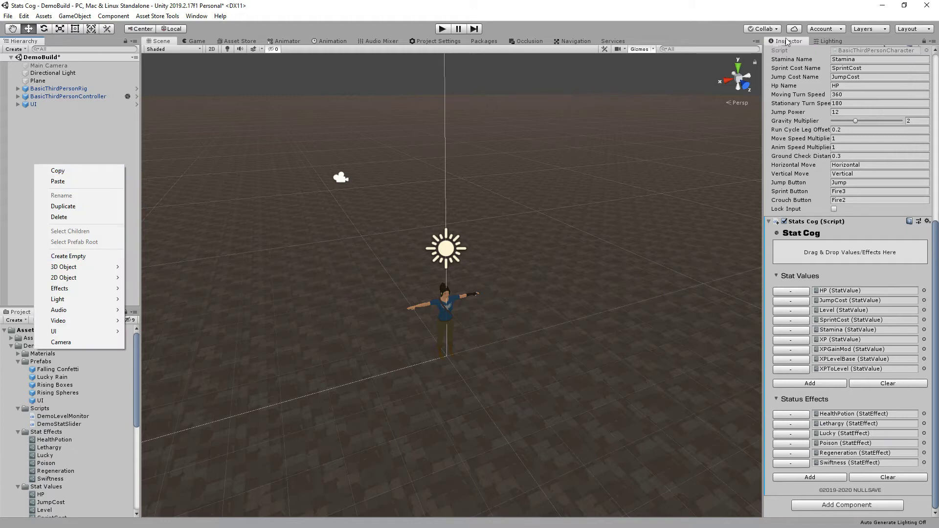
pyautogui.rightClick(787, 41)
pyautogui.click(804, 94)
# Step: Create an empty game object in the scene and reset its Transform
pyautogui.rightClick(52, 204)
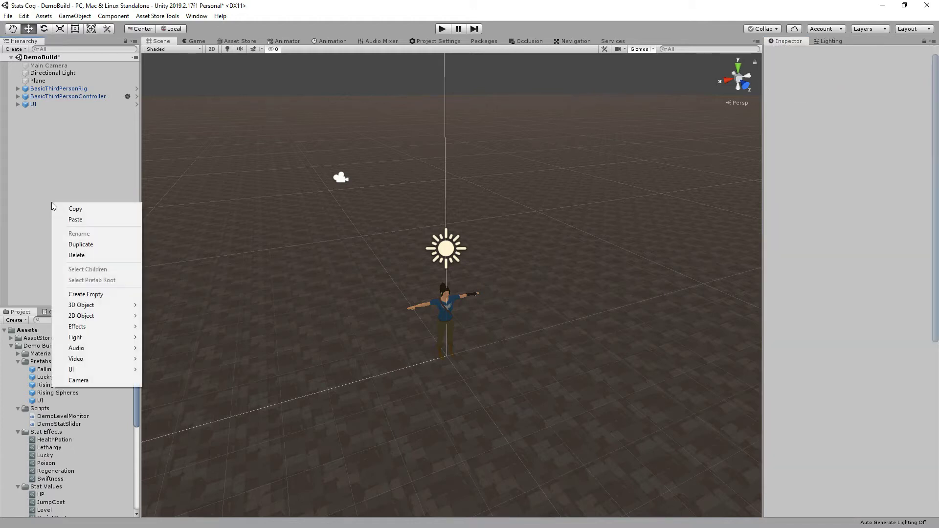
pyautogui.click(85, 294)
pyautogui.click(934, 72)
pyautogui.click(880, 83)
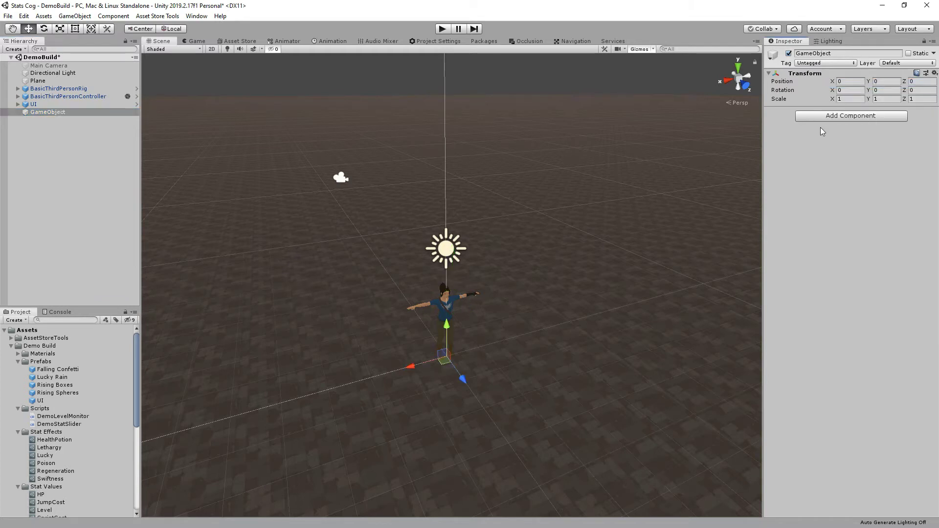
# Step: Add a Rigidbody component to the new game object and turn off Use Gravity
pyautogui.click(845, 117)
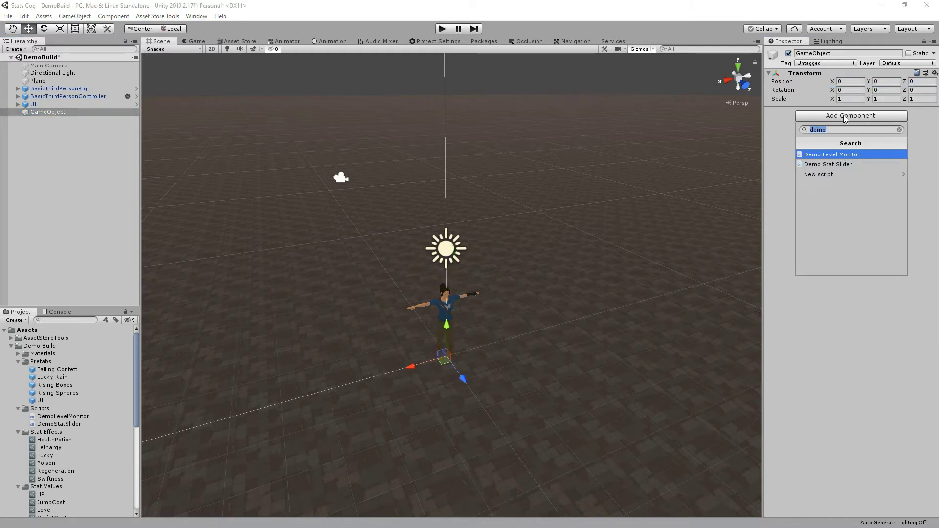
pyautogui.write('rig')
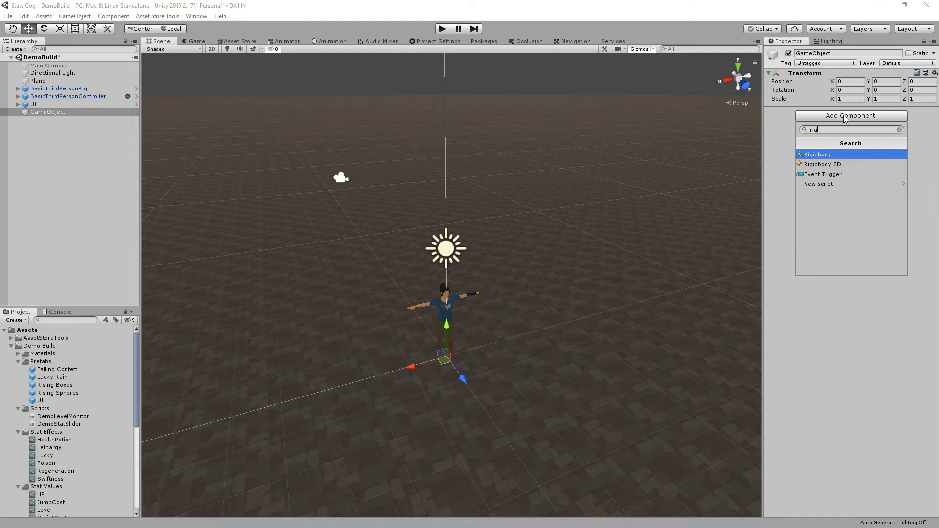
pyautogui.press('Return')
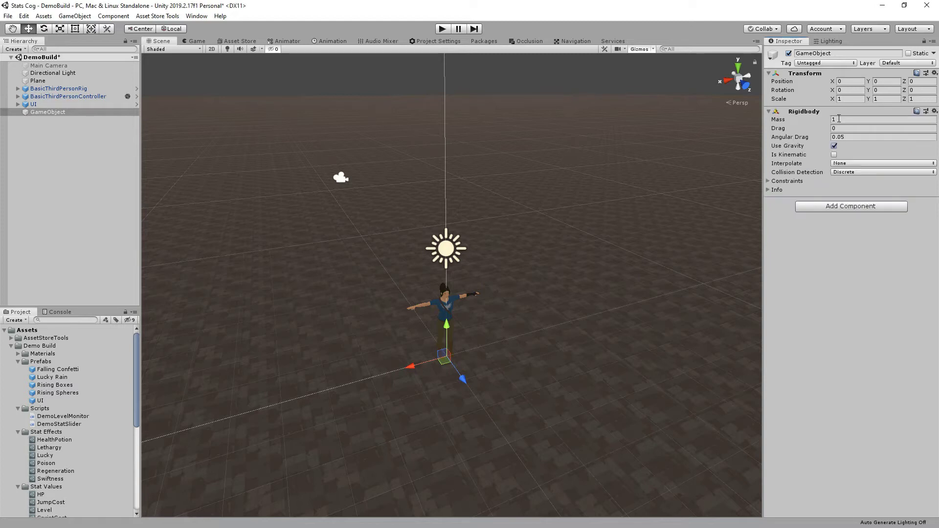
pyautogui.click(834, 146)
# Step: Add a Box Collider to the game object, make it a trigger and set its center Y to 2
pyautogui.click(847, 210)
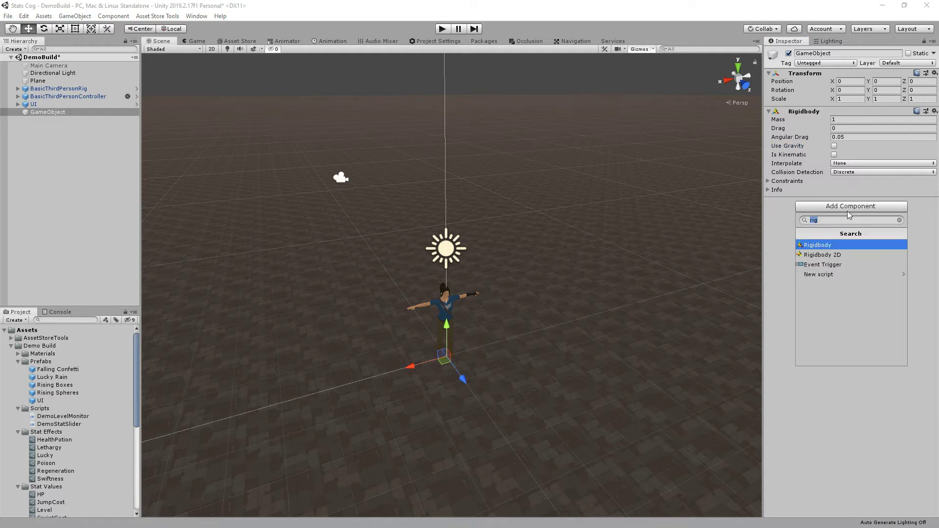
pyautogui.write('box')
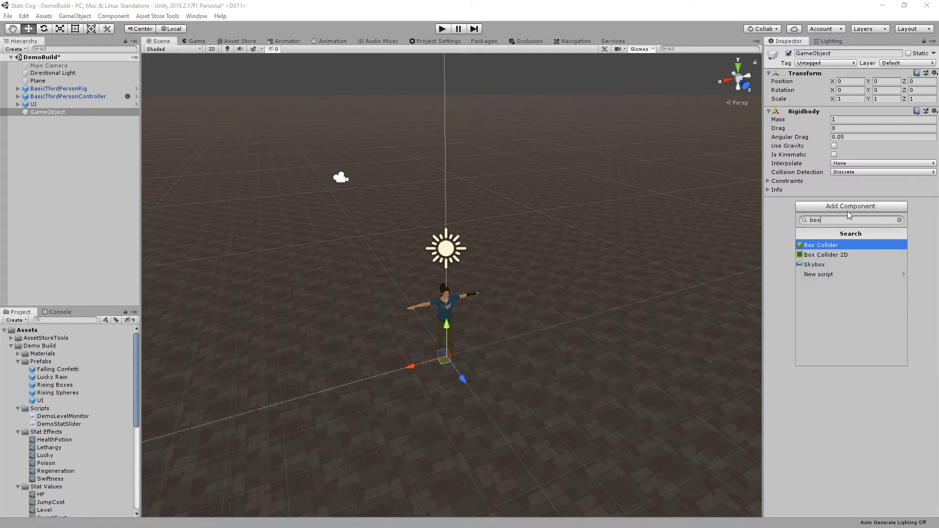
pyautogui.press('Return')
pyautogui.click(834, 224)
pyautogui.click(881, 243)
pyautogui.write('2')
pyautogui.press('Tab')
pyautogui.press('Tab')
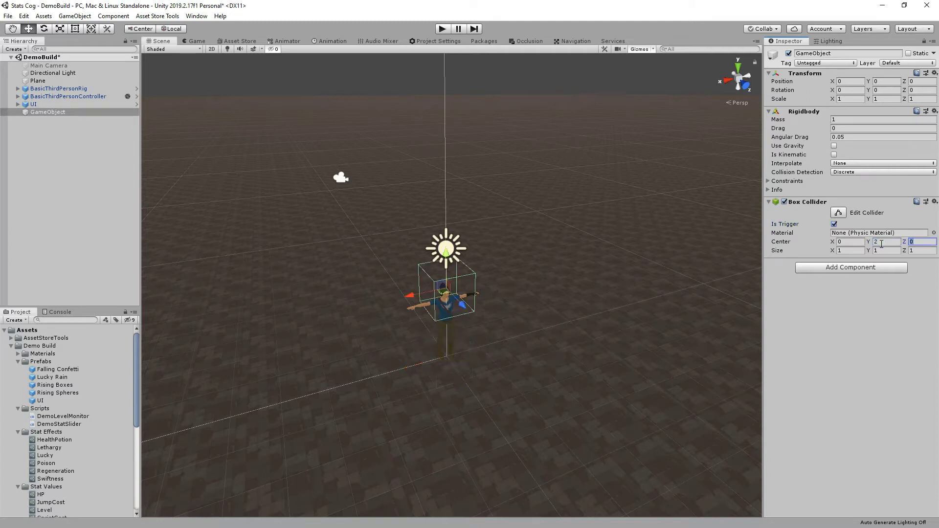
# Step: Set the Box Collider's size to X 3, Y 4, Z 3 and the object's Z position to 5
pyautogui.write('3')
pyautogui.press('Tab')
pyautogui.write('4')
pyautogui.press('Tab')
pyautogui.write('3')
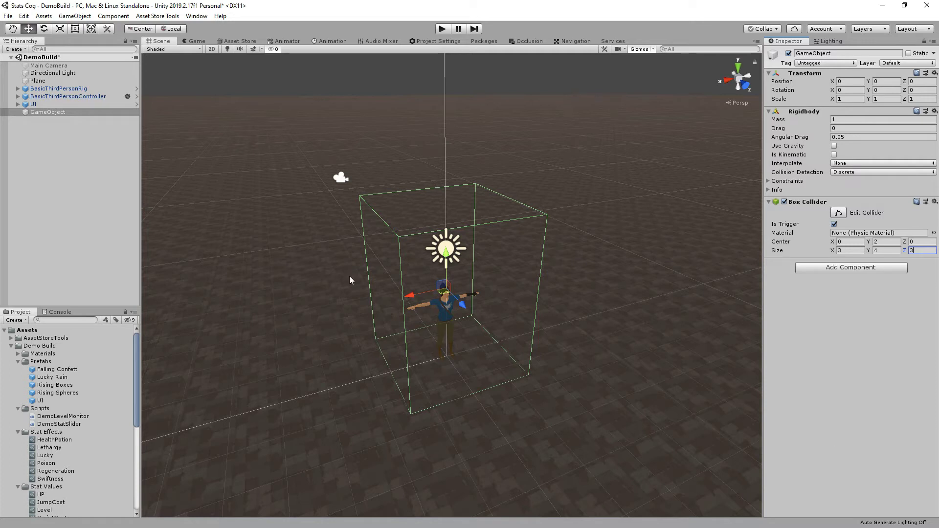
pyautogui.click(913, 81)
pyautogui.write('5')
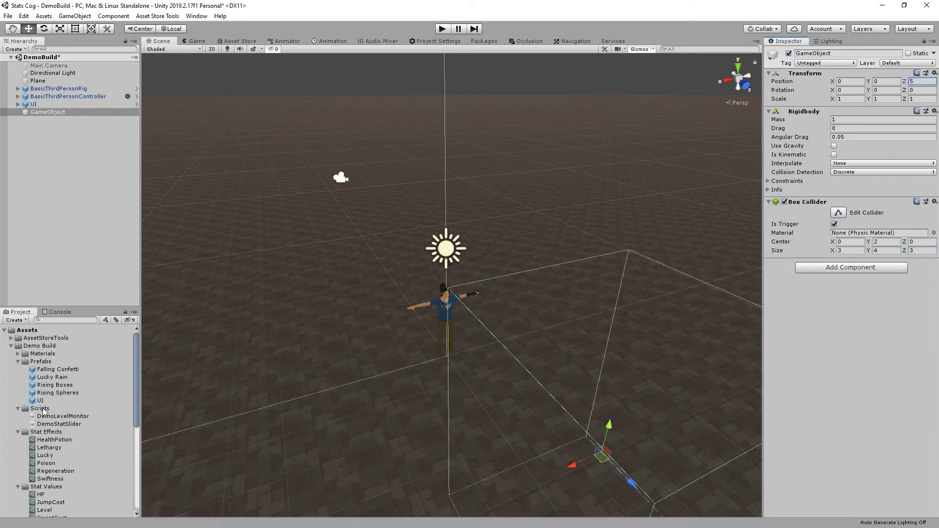
# Step: Add the Rising Spheres prefab to the scene as a child of the trigger GameObject
pyautogui.click(48, 112)
pyautogui.moveTo(55, 115); pyautogui.dragTo(56, 115)
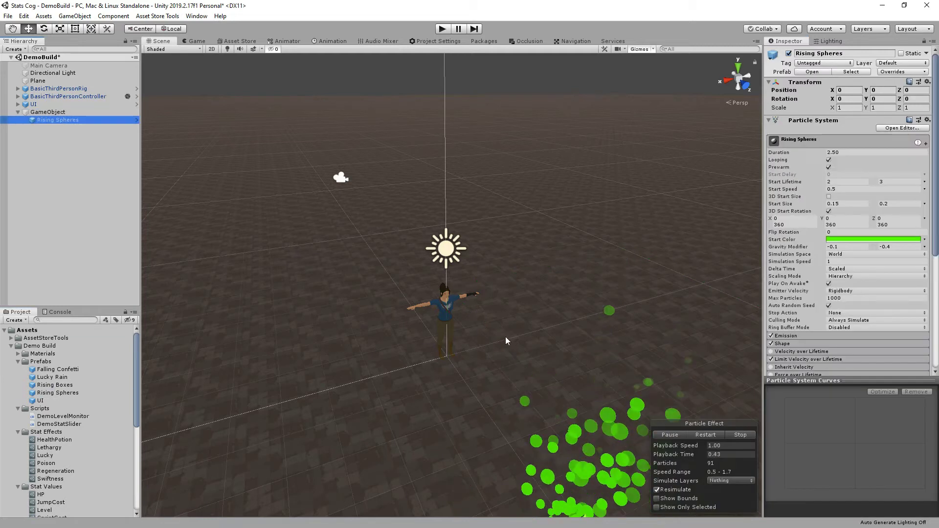
pyautogui.scroll(-5, 505, 338)
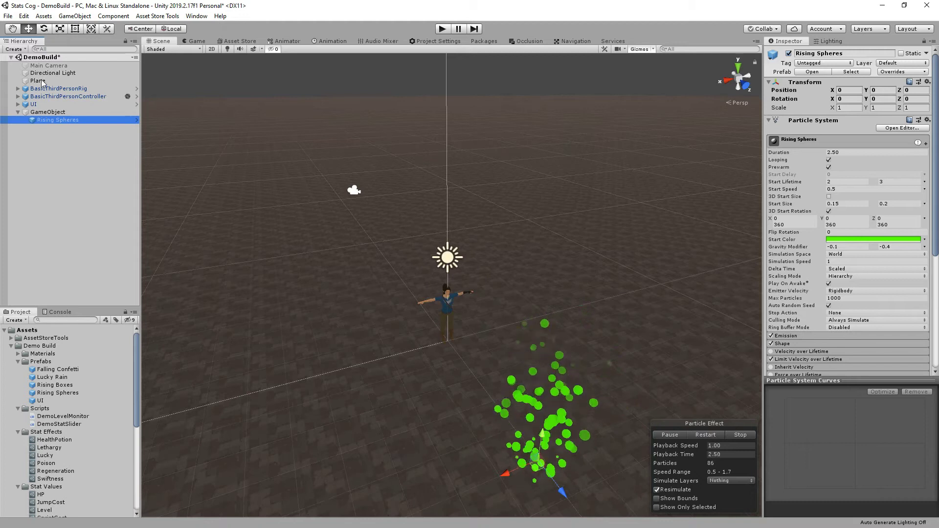
# Step: Rename the trigger GameObject as Poison Area
pyautogui.click(44, 114)
pyautogui.click(43, 114)
pyautogui.write('Pre')
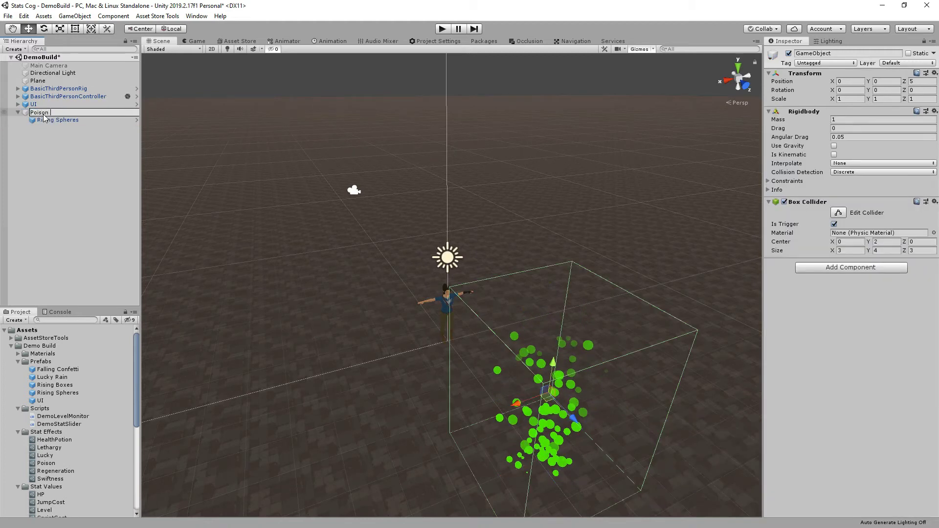
pyautogui.write('son Area')
pyautogui.press('Return')
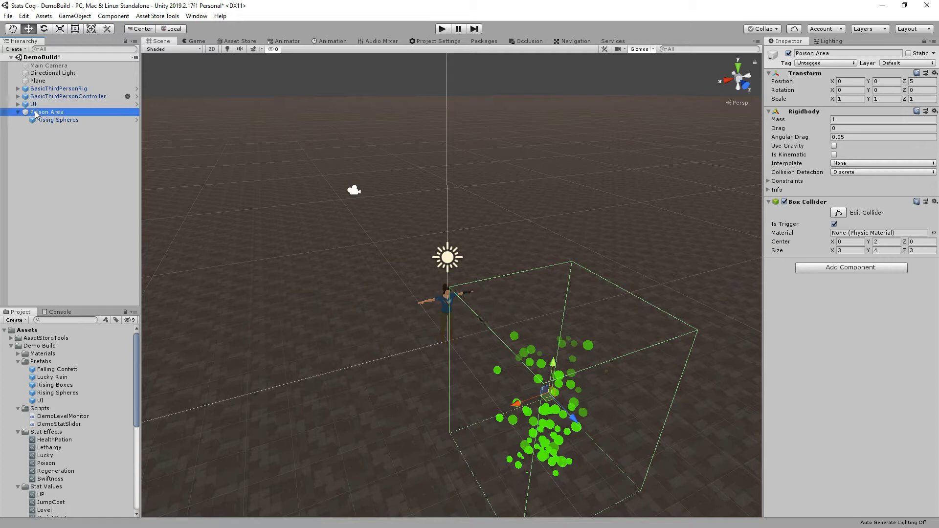
# Step: Create a C# script named DemoEffectArea in the Scripts folder and open it in Visual Studio
pyautogui.click(48, 409)
pyautogui.rightClick(48, 410)
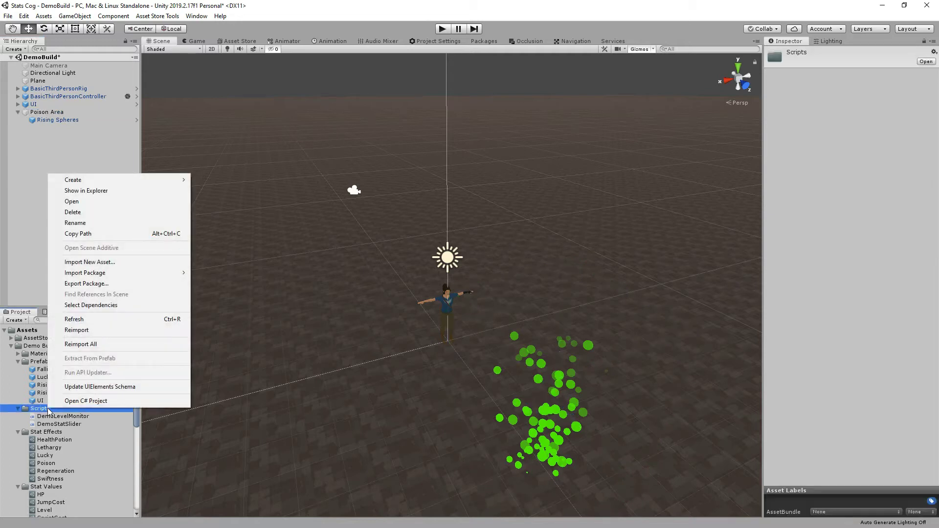
pyautogui.moveTo(168, 180)
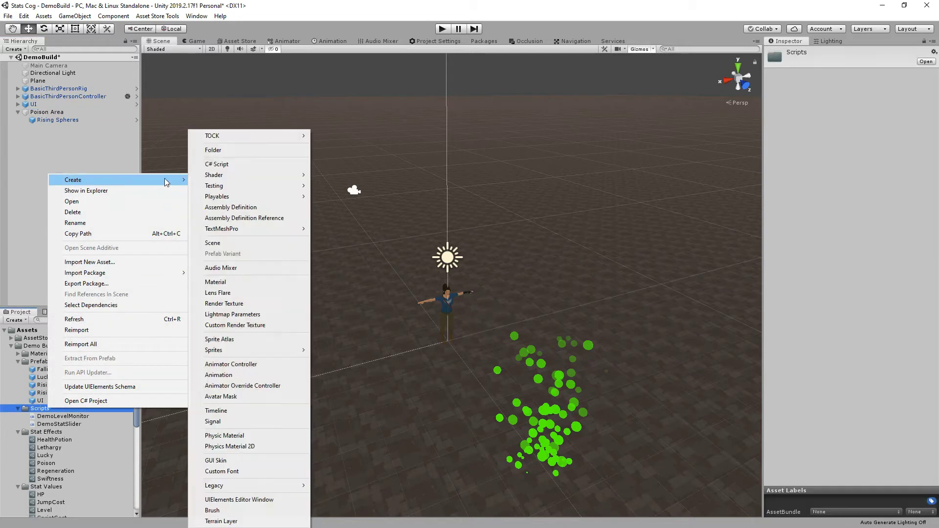
pyautogui.click(232, 165)
pyautogui.write('Dew')
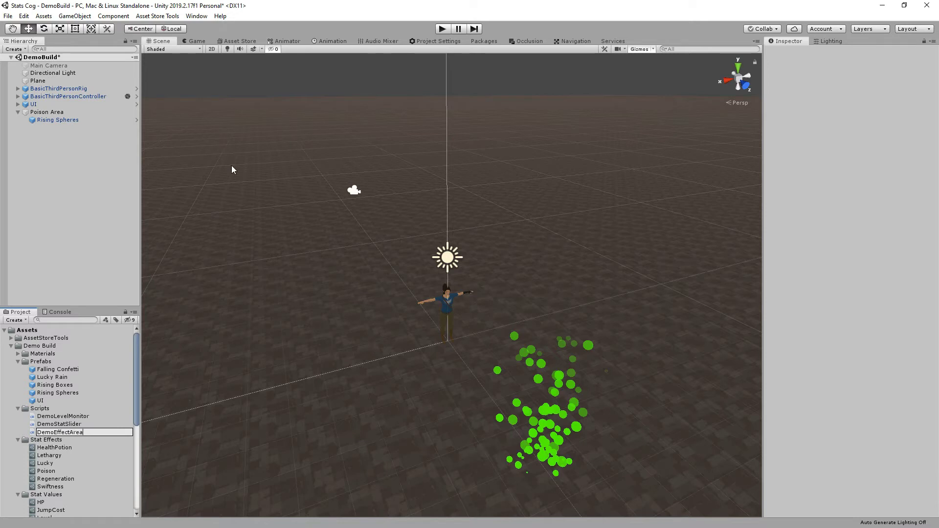
pyautogui.click(62, 416)
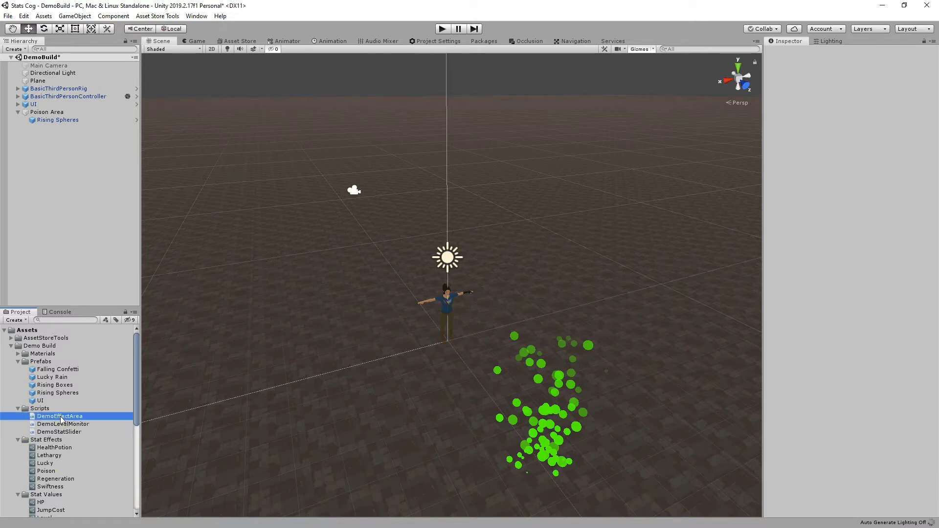
pyautogui.doubleClick(62, 417)
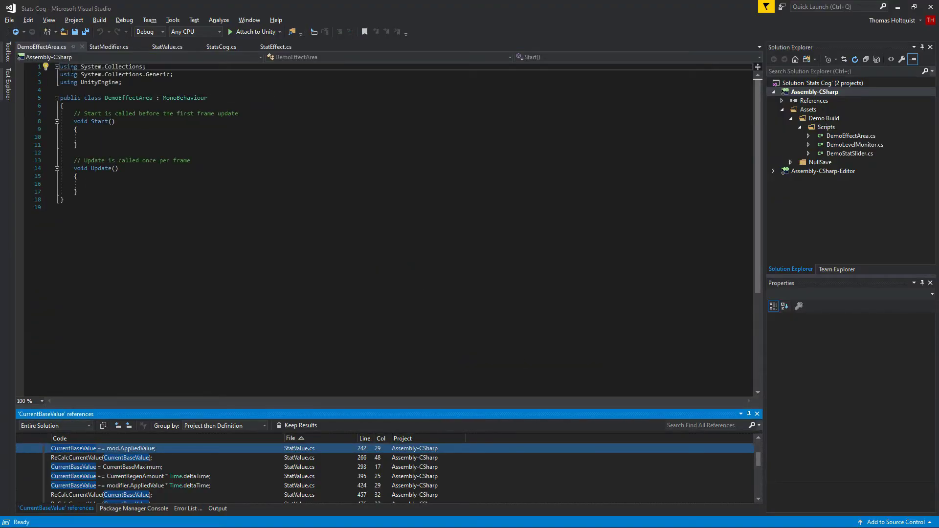
# Step: Add the directive "using NullSave.TOCK.Stats;" as the first line of the DemoEffectArea script
pyautogui.click(64, 67)
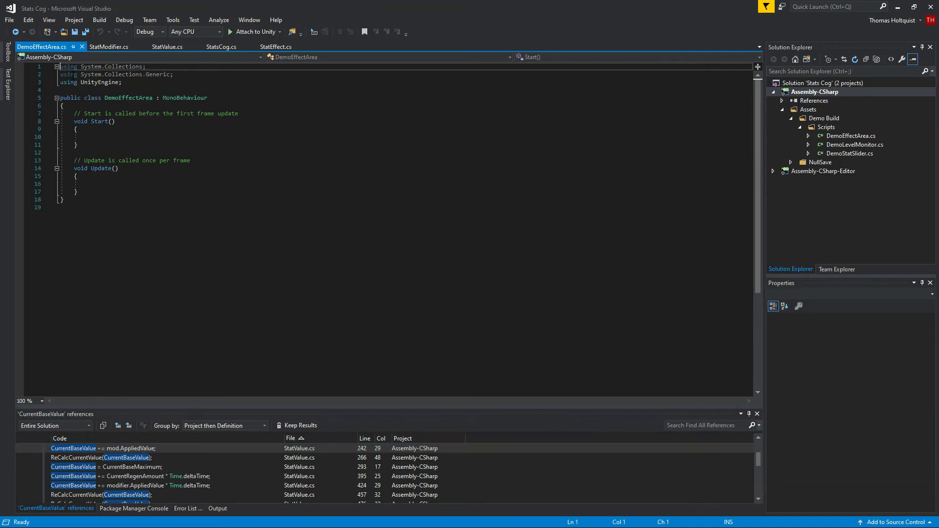
pyautogui.press('Return')
pyautogui.press('Up')
pyautogui.write('using ')
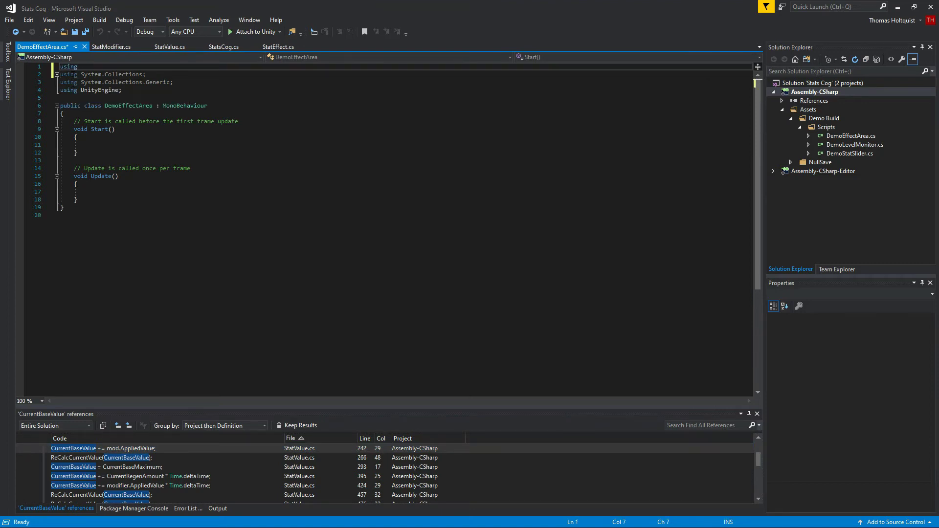
pyautogui.write('nullSave.TOCK.')
pyautogui.press('Tab')
pyautogui.write(';')
# Step: Replace the default Start and Update methods with a public string field named effectName
pyautogui.moveTo(67, 122); pyautogui.dragTo(122, 201)
pyautogui.press('Delete')
pyautogui.press('Return')
pyautogui.press('Return')
pyautogui.press('Up')
pyautogui.write('public string ')
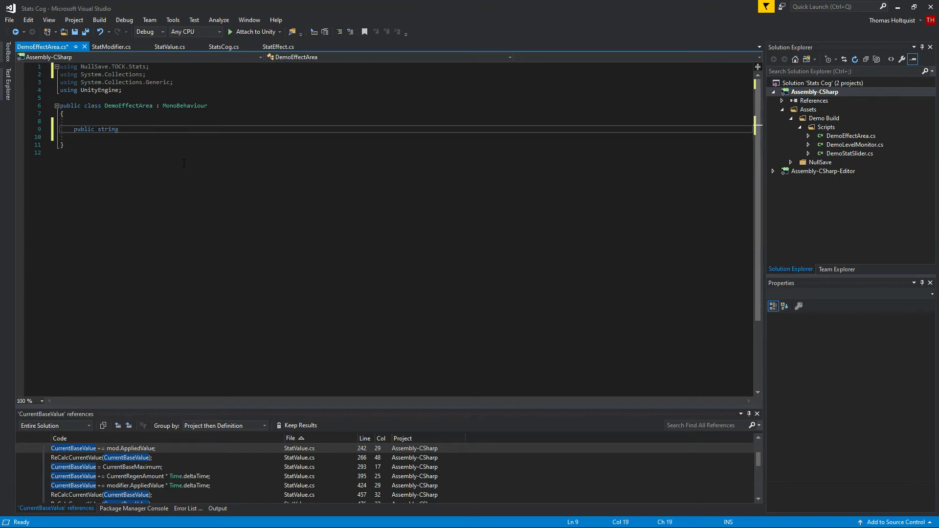
pyautogui.write('effectName;')
# Step: Insert an OnTriggerEnter(Collider other) method below the effectName field
pyautogui.press('Return')
pyautogui.press('Return')
pyautogui.write('ontr')
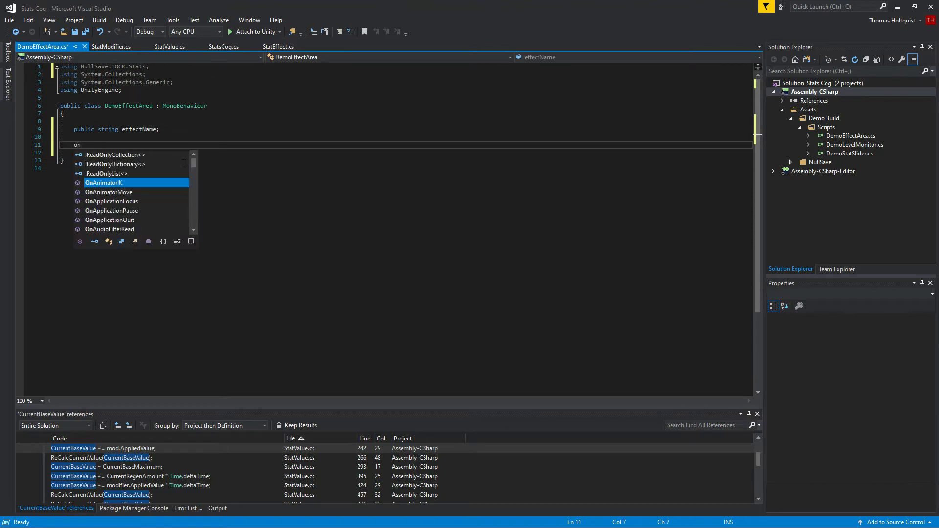
pyautogui.press('Down')
pyautogui.press('Down')
pyautogui.press('Tab')
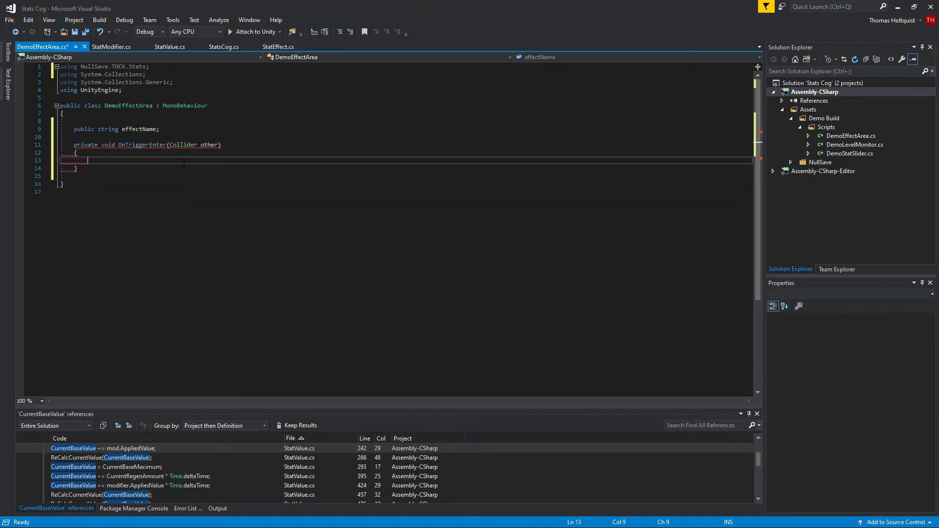
# Step: In OnTriggerEnter, declare a StatsCog variable statsCog assigned from other.gameObject.GetComponent<StatsCog>()
pyautogui.write('StatsCog')
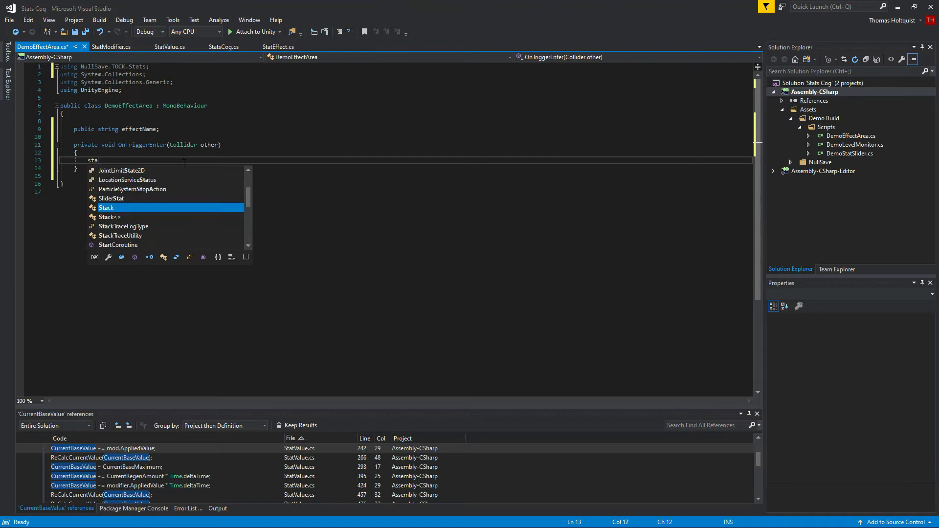
pyautogui.write(' stat')
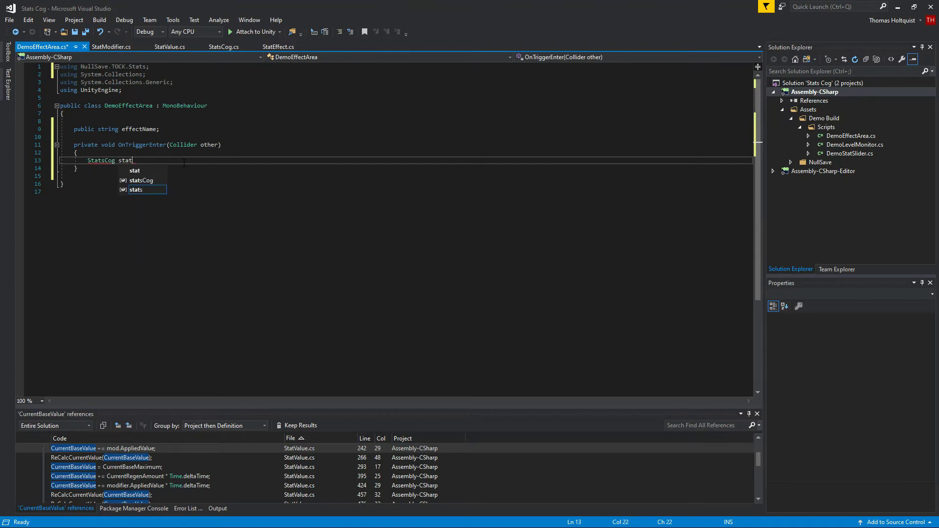
pyautogui.write('sCog = other.gam')
pyautogui.press('Tab')
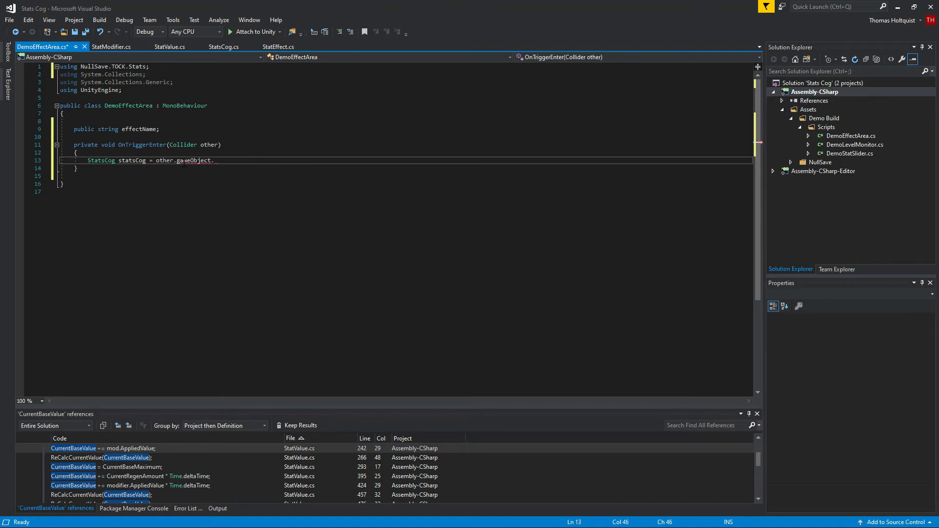
pyautogui.write('.get')
pyautogui.press('Up')
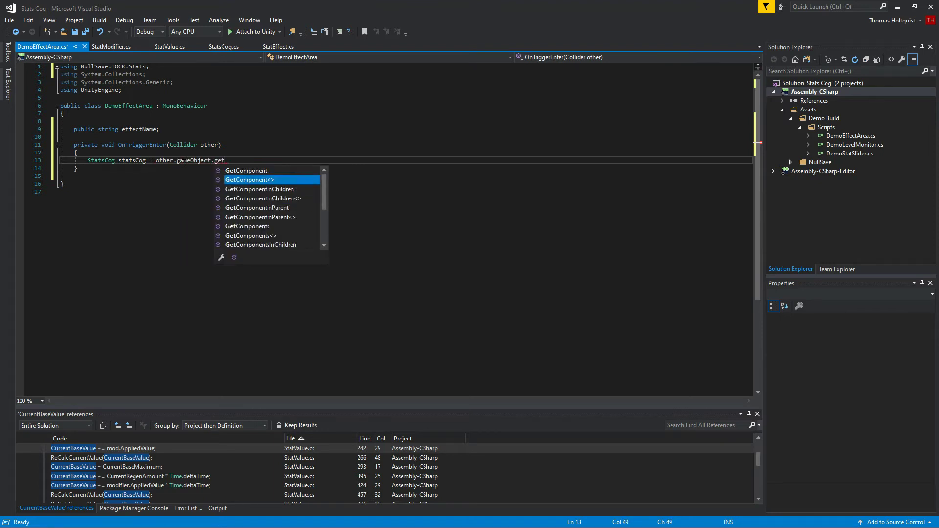
pyautogui.write('<StatsCog>')
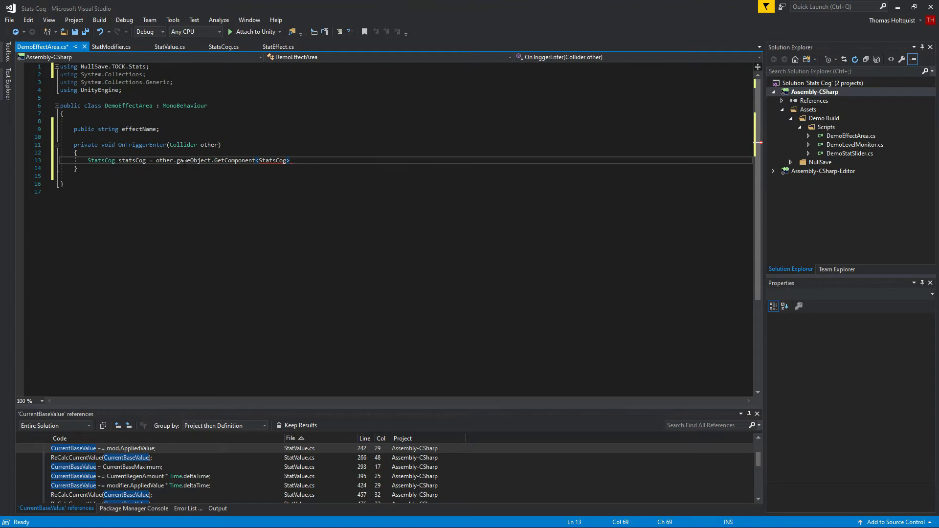
# Step: Add an "if (statsCog != null)" block with braces below the statsCog declaration
pyautogui.press('Return')
pyautogui.write('if (statsCog != null)')
pyautogui.press('Return')
pyautogui.write('{')
pyautogui.press('Return')
pyautogui.write('}')
pyautogui.press('Up')
pyautogui.press('Return')
# Step: Call statsCog.AddEffect(effectName) inside the null-check block and save the script
pyautogui.write('stat')
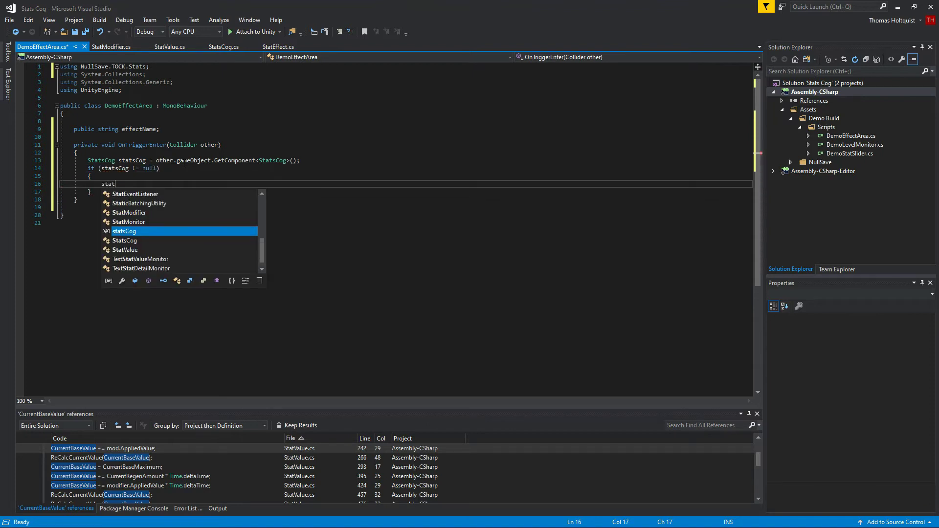
pyautogui.write('sCog.adEffect(')
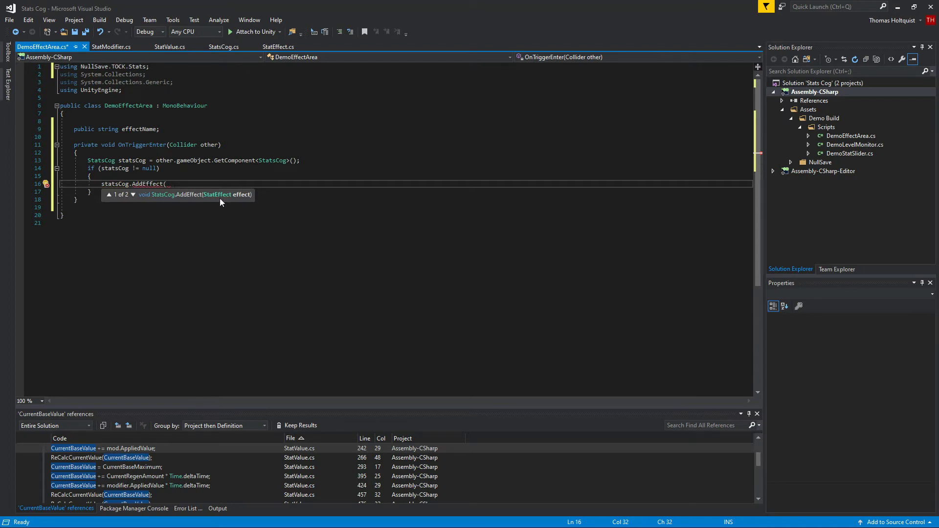
pyautogui.click(133, 194)
pyautogui.write('effectName);')
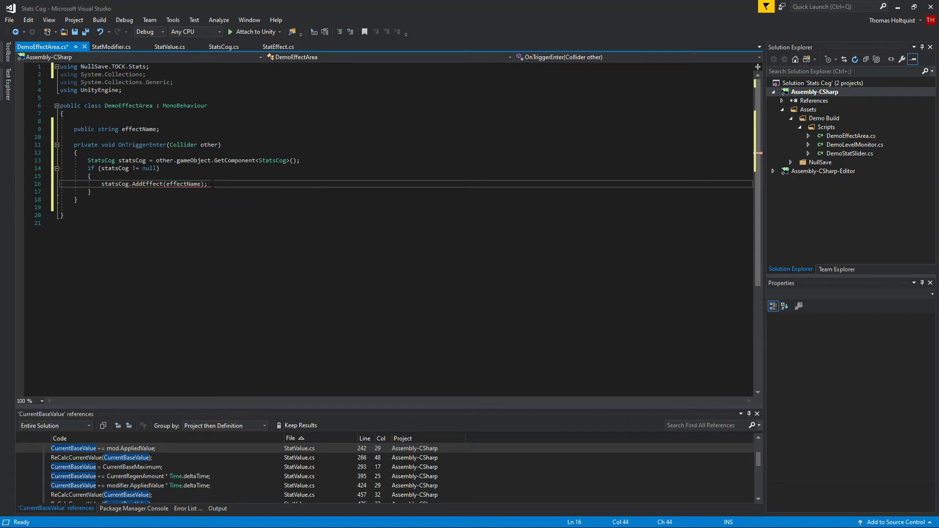
pyautogui.click(258, 242)
pyautogui.hotkey('ctrl', 's')
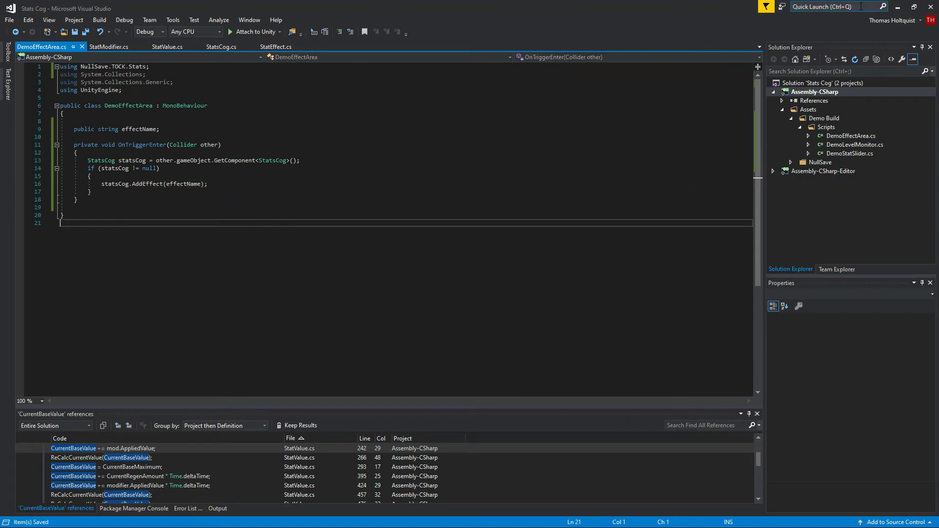
# Step: Back in Unity, add the Demo Effect Area script to Poison Area and set its Effect Name to Poison
pyautogui.click(898, 10)
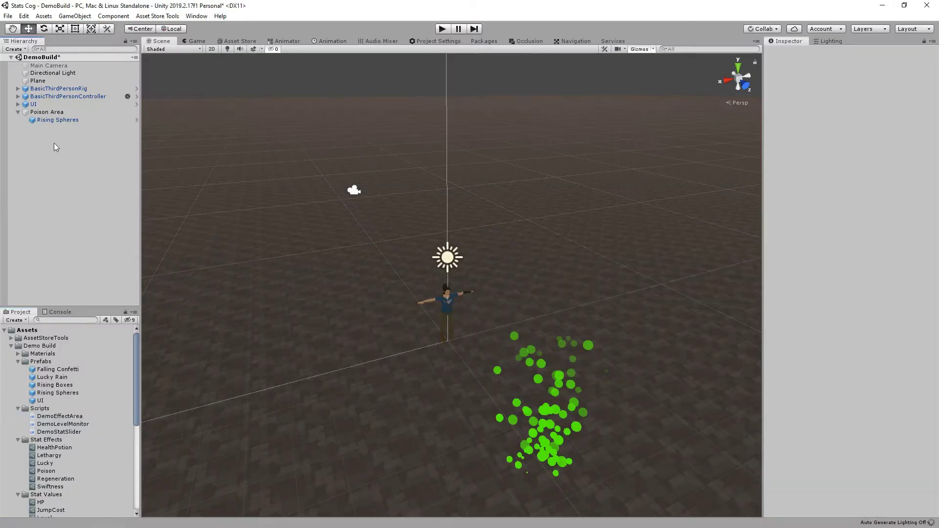
pyautogui.click(40, 115)
pyautogui.click(18, 112)
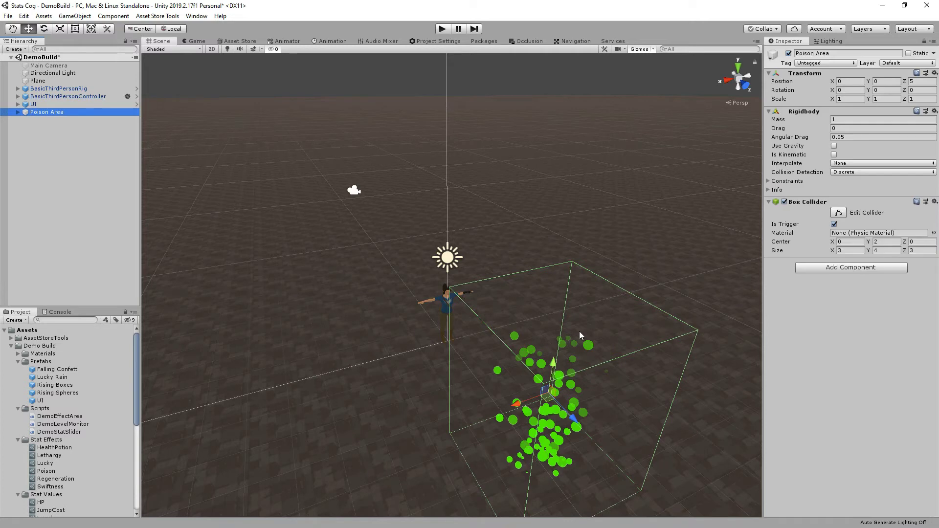
pyautogui.click(839, 268)
pyautogui.write('demo')
pyautogui.press('Return')
pyautogui.click(842, 278)
pyautogui.write('Poison')
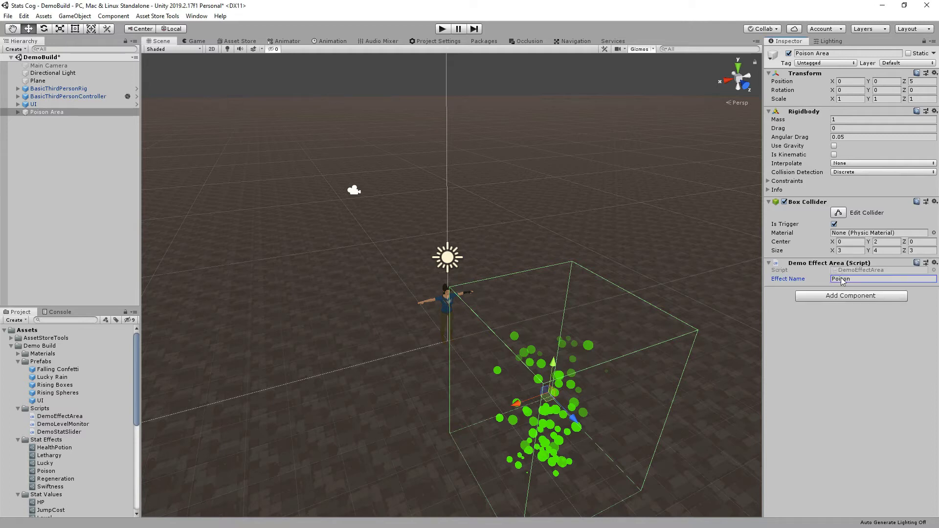
# Step: Duplicate Poison Area, move the copy to about X -6.23, and set its Effect Name to Lucky
pyautogui.scroll(-5, 148, 250)
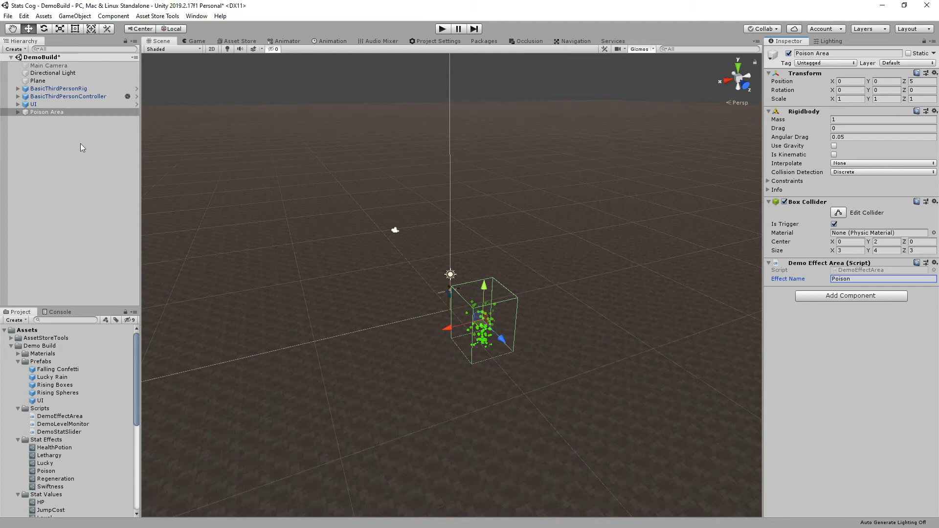
pyautogui.click(54, 113)
pyautogui.moveTo(444, 330); pyautogui.dragTo(663, 310)
pyautogui.click(848, 278)
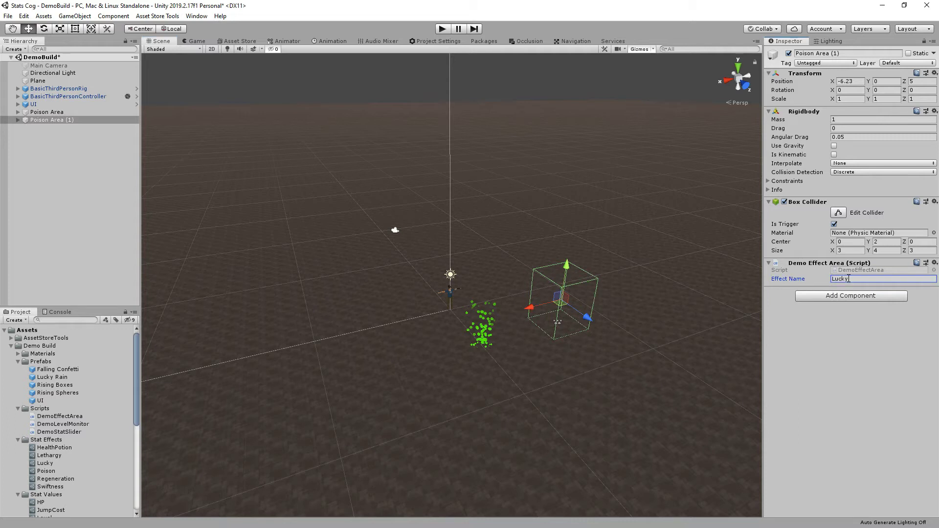
# Step: Rename the copied area as Lucky Area and replace its Rising Spheres child with the Lucky Rain prefab
pyautogui.click(19, 121)
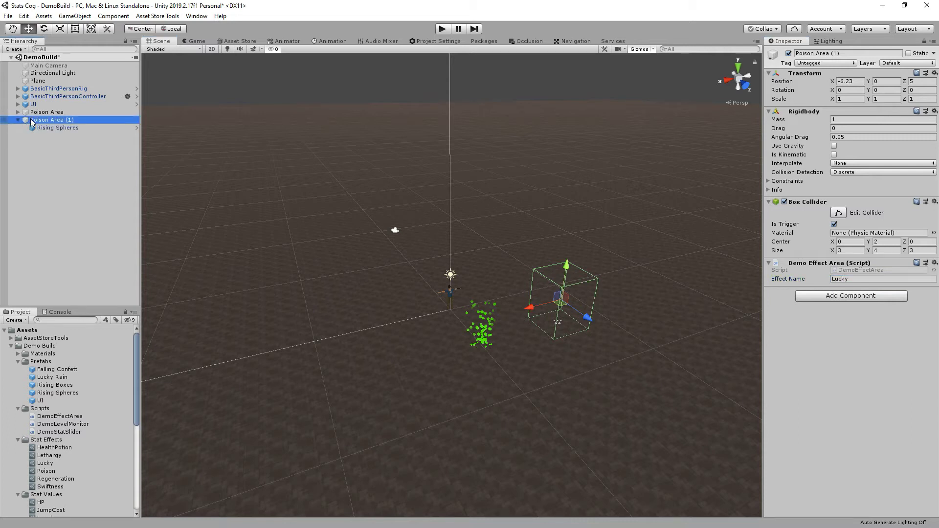
pyautogui.click(30, 121)
pyautogui.write('Lucky Area')
pyautogui.press('Return')
pyautogui.click(50, 325)
pyautogui.moveTo(61, 380); pyautogui.dragTo(43, 121)
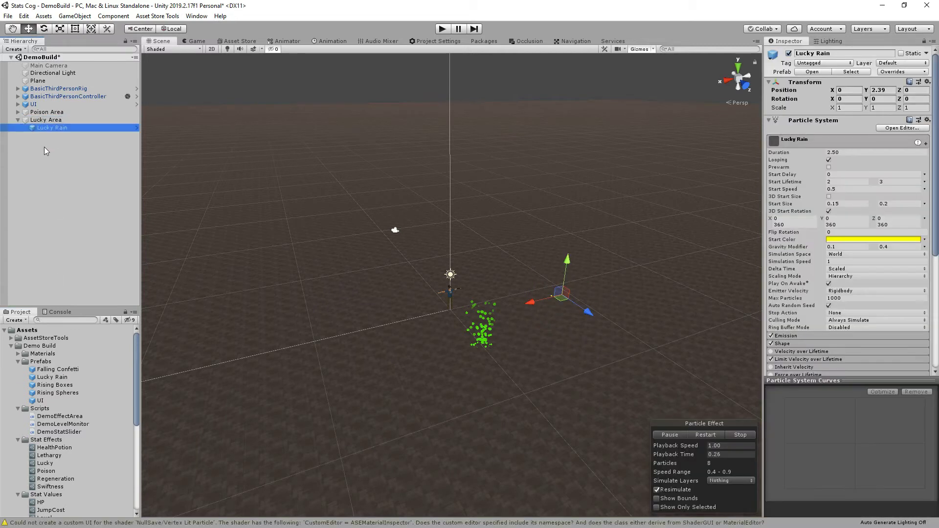
# Step: Duplicate Lucky Area and move the copy along the X axis to about X 5.61
pyautogui.click(33, 121)
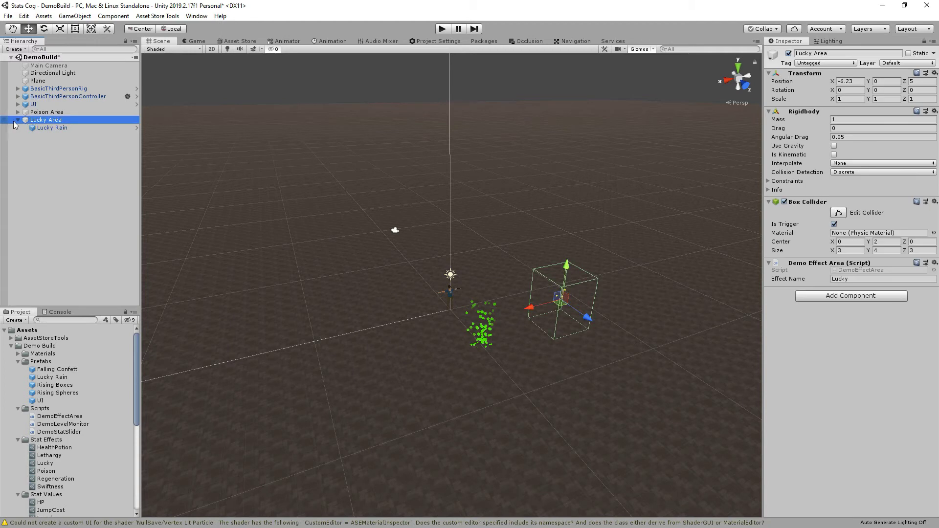
pyautogui.click(39, 140)
pyautogui.click(39, 122)
pyautogui.hotkey('ctrl', 'd')
pyautogui.moveTo(528, 314); pyautogui.dragTo(360, 357)
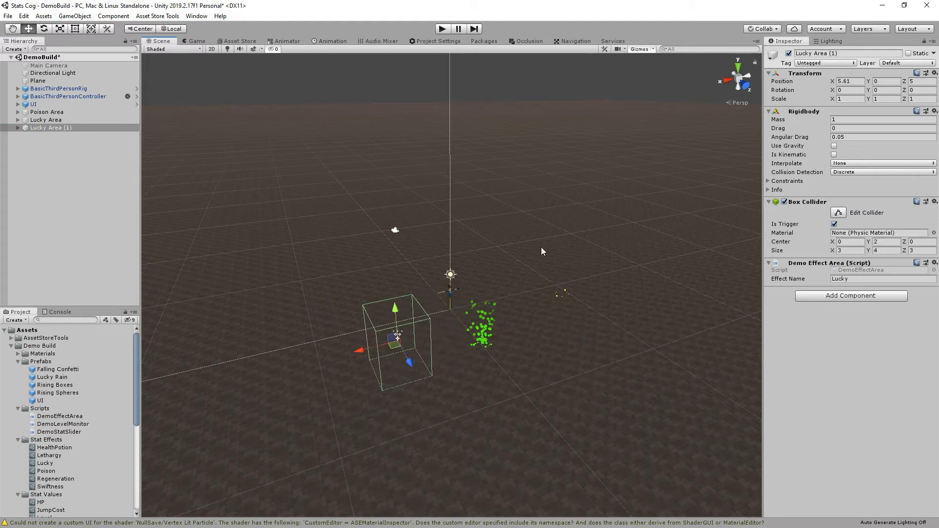
# Step: Rename the duplicated Lucky Area as Swiftness Area
pyautogui.click(84, 130)
pyautogui.write('Swiftness Area')
pyautogui.press('Return')
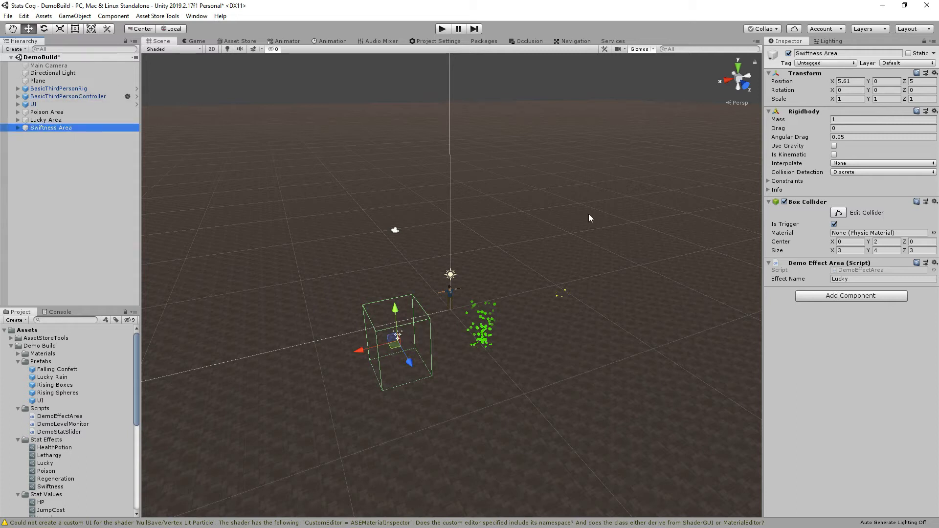
# Step: Set Swiftness Area's Effect Name to Swiftness, and duplicate the three effect areas with the copies moved to about Z 12.43
pyautogui.click(862, 279)
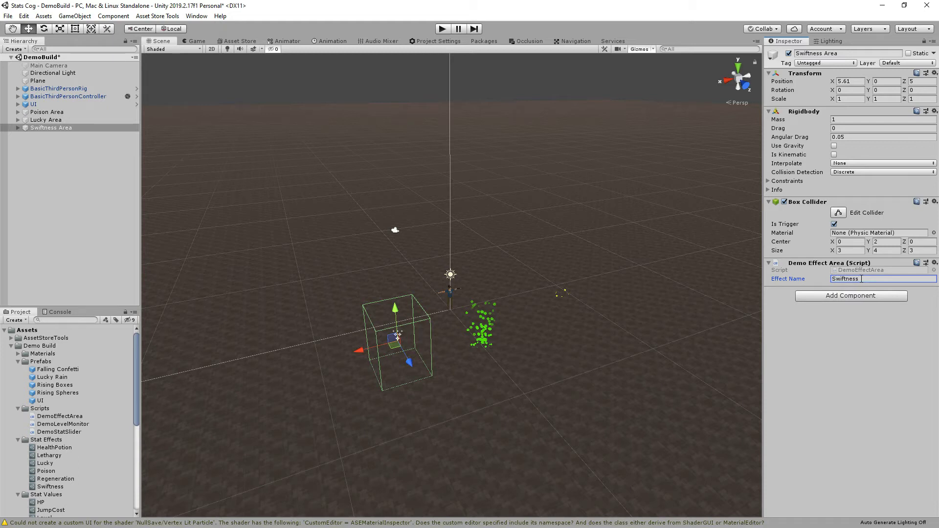
pyautogui.keyDown('shift'); pyautogui.click(49, 112); pyautogui.keyUp('shift')
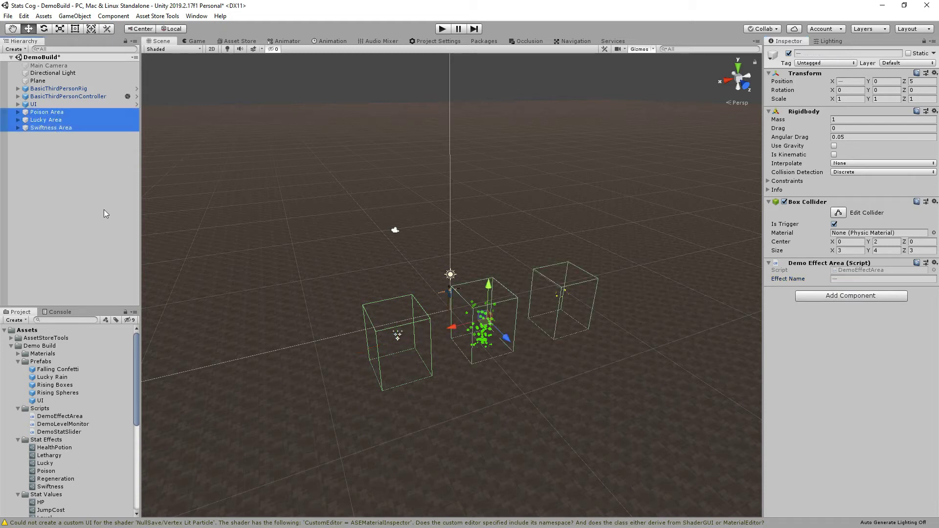
pyautogui.hotkey('ctrl', 'd')
pyautogui.moveTo(500, 345); pyautogui.dragTo(565, 404)
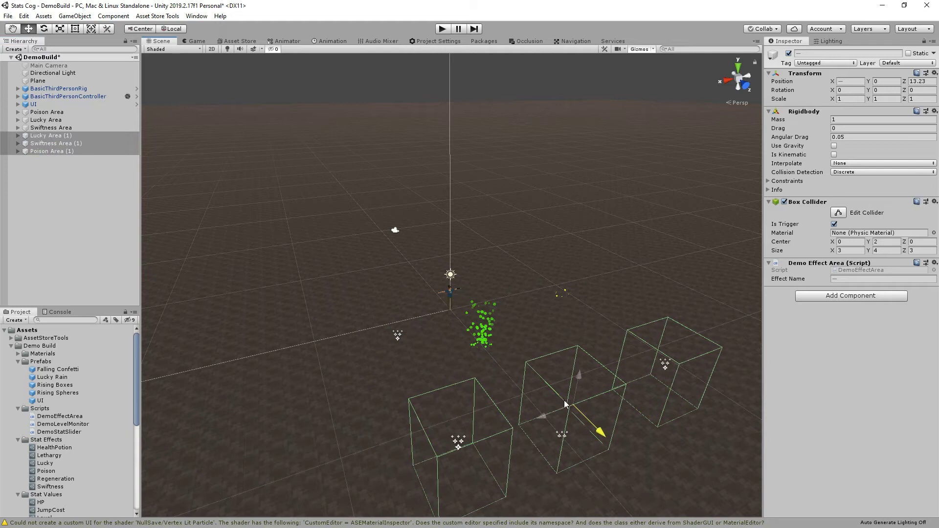
# Step: Replace Swiftness Area's Lucky Rain child with the Rising Boxes prefab
pyautogui.click(21, 128)
pyautogui.click(18, 128)
pyautogui.click(32, 136)
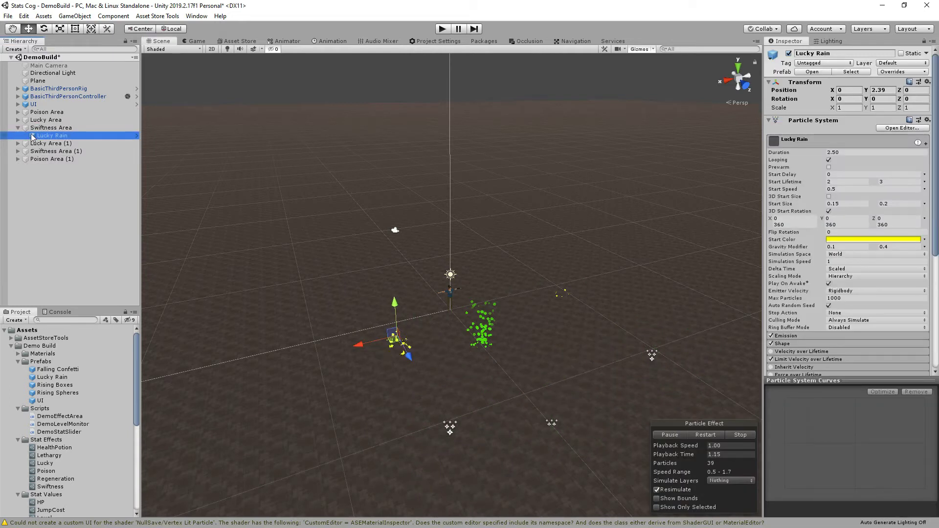
pyautogui.press('Delete')
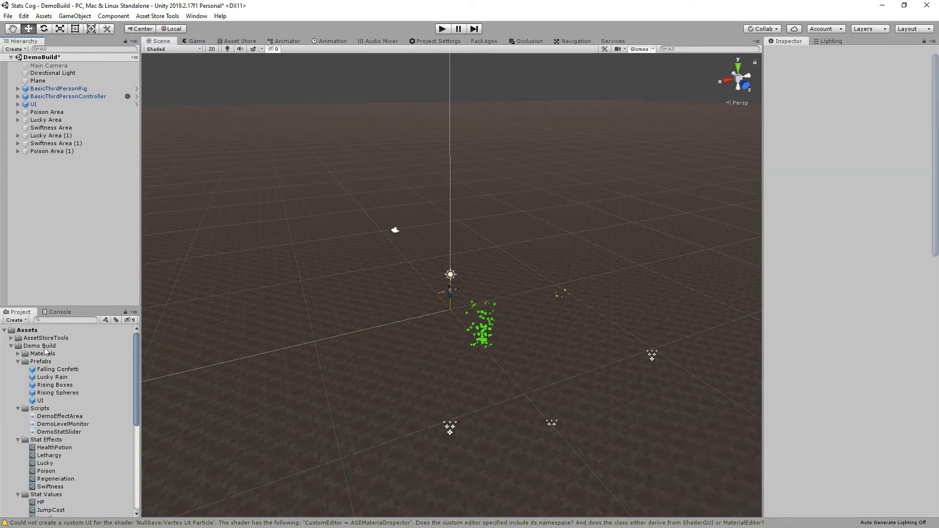
pyautogui.moveTo(54, 387); pyautogui.dragTo(54, 130)
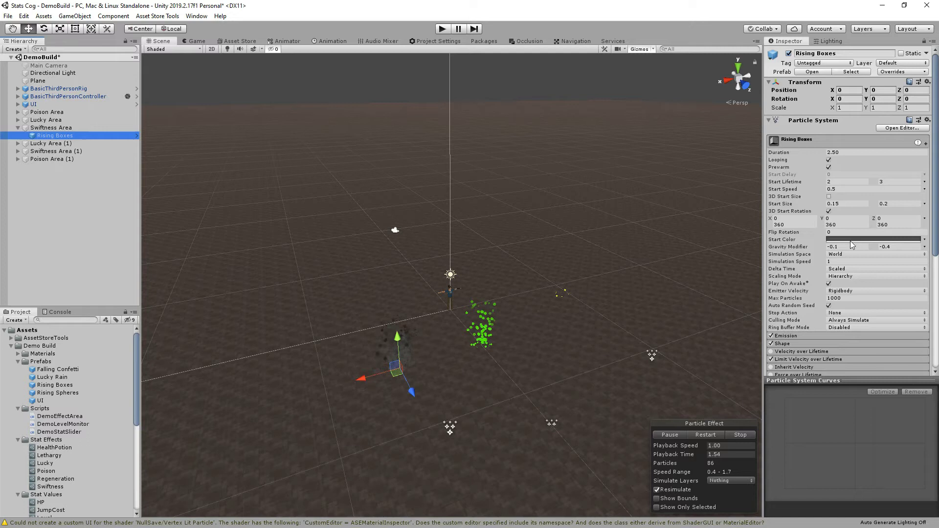
# Step: Set the Start Color of Swiftness Area's Rising Boxes particles to a blue of about 2573DE
pyautogui.click(852, 239)
pyautogui.moveTo(618, 296); pyautogui.dragTo(615, 318)
pyautogui.moveTo(651, 272); pyautogui.dragTo(673, 276)
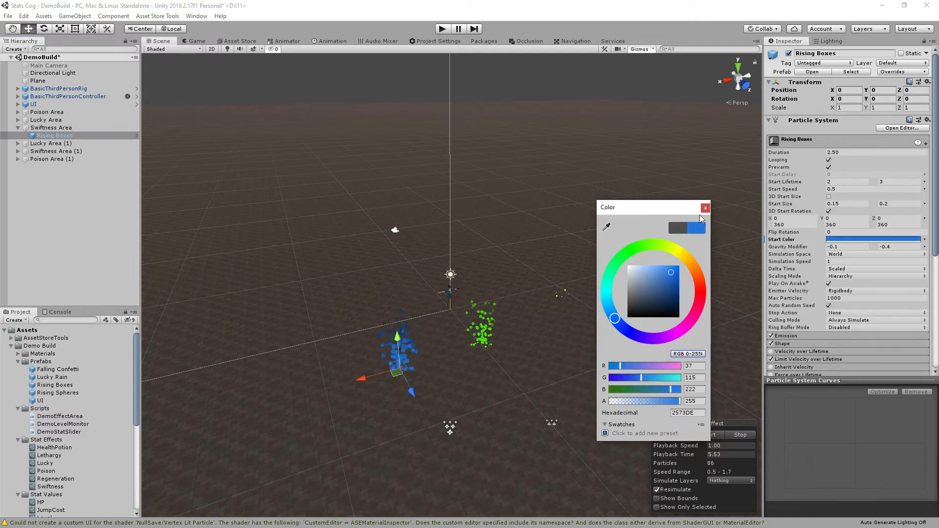
pyautogui.click(705, 208)
pyautogui.click(15, 129)
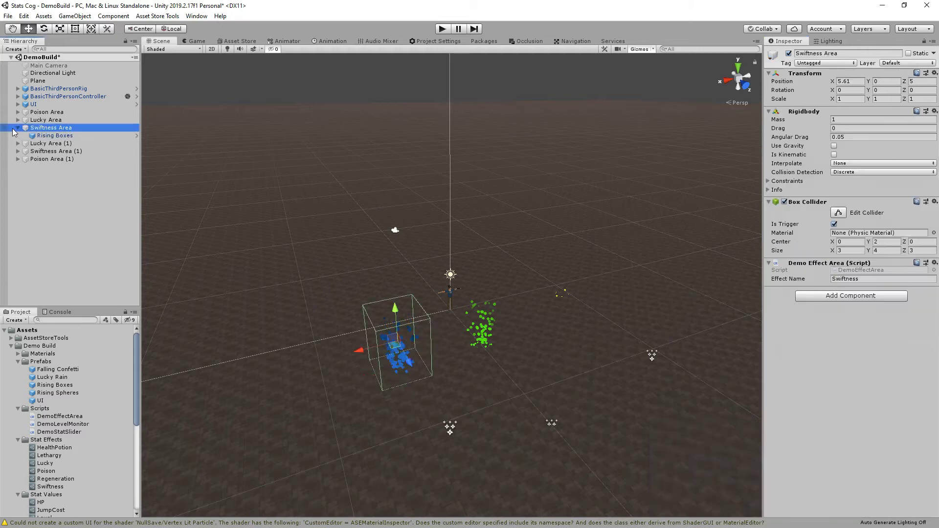
pyautogui.click(17, 128)
# Step: Rename Swiftness Area (1) as Lethargy Area and set its Effect Name to Lethargy
pyautogui.click(41, 136)
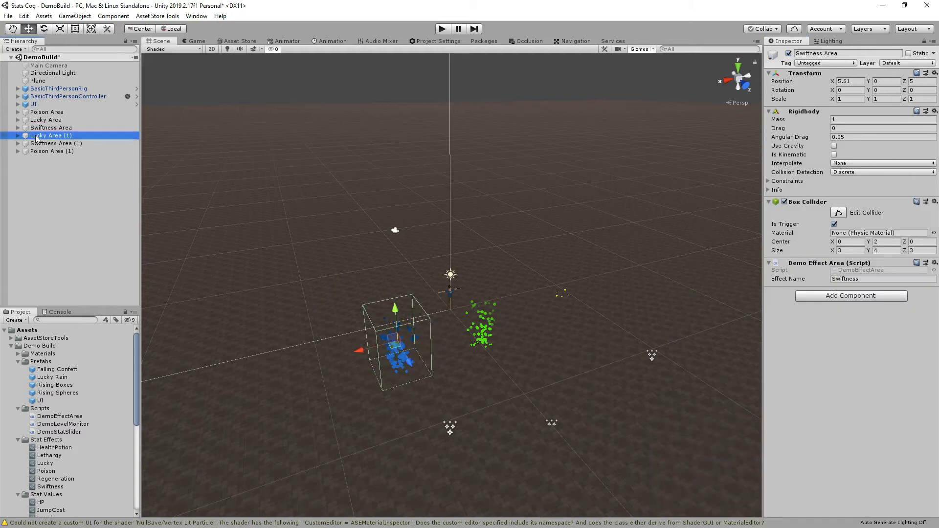
pyautogui.click(44, 143)
pyautogui.click(45, 152)
pyautogui.click(48, 143)
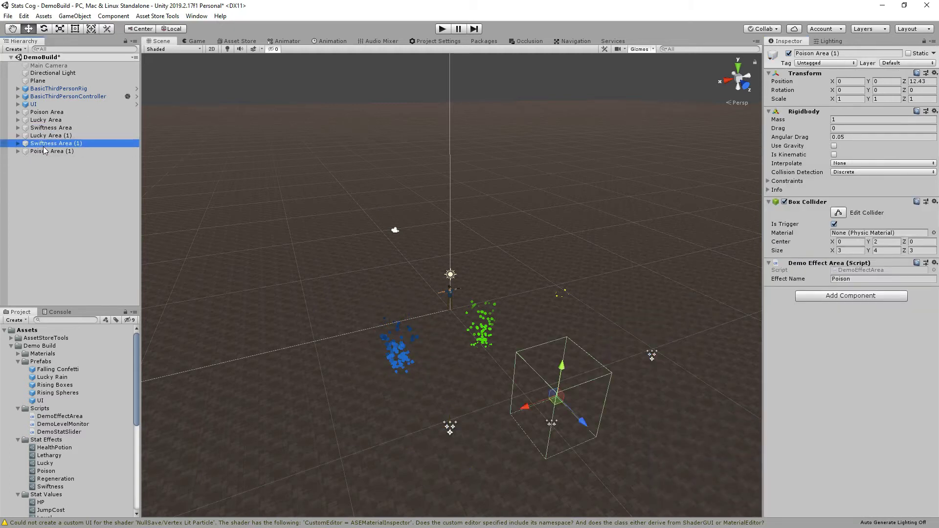
pyautogui.click(95, 143)
pyautogui.write('Let')
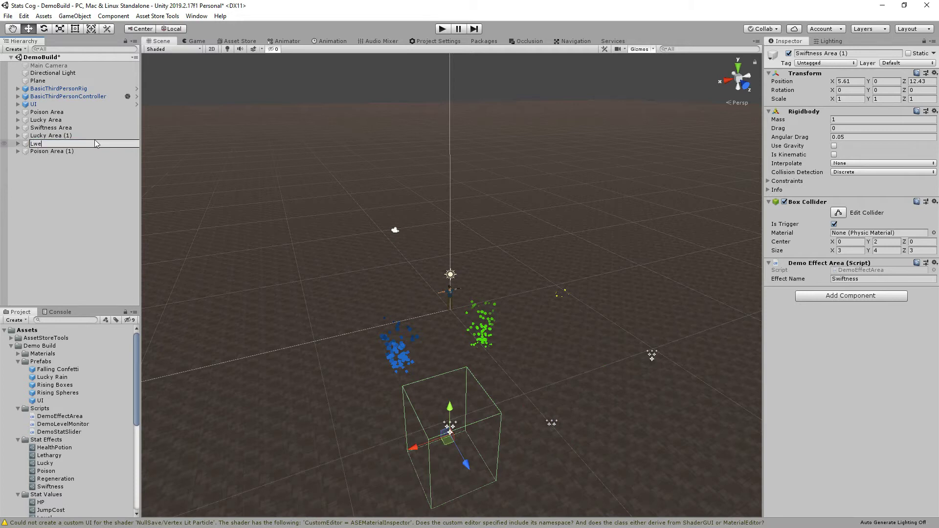
pyautogui.write('hargy Area')
pyautogui.press('Return')
pyautogui.click(842, 279)
pyautogui.write('Lethargy')
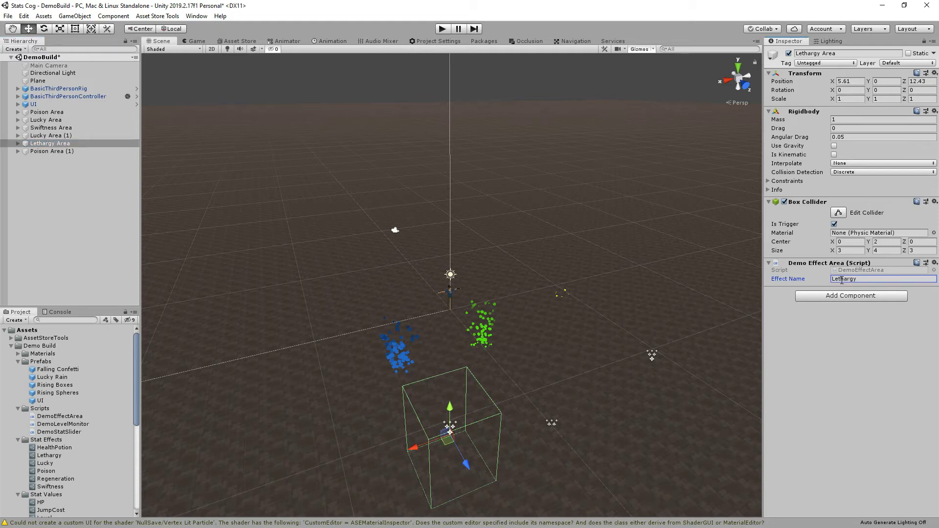
# Step: Replace Lethargy Area's Lucky Rain child with the Rising Boxes prefab, keeping the prefab's default color
pyautogui.click(22, 145)
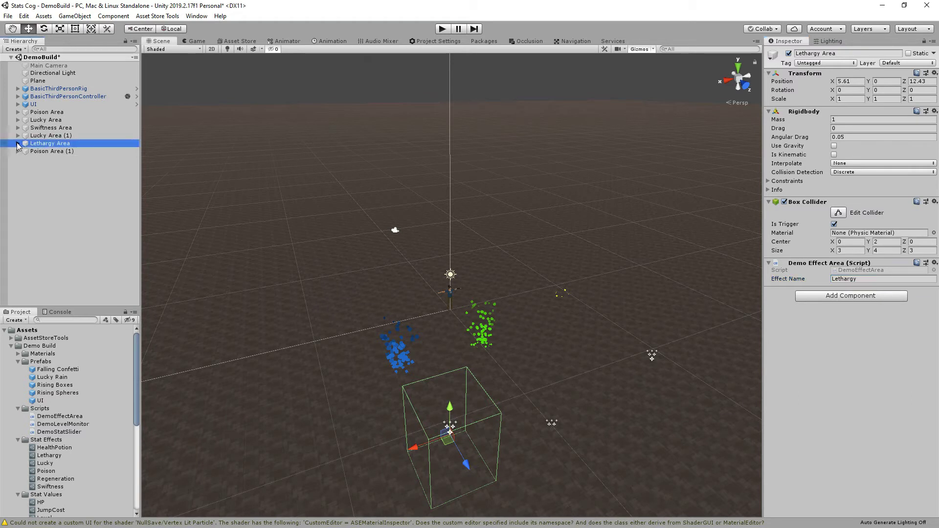
pyautogui.click(18, 144)
pyautogui.click(38, 151)
pyautogui.press('Delete')
pyautogui.moveTo(52, 389); pyautogui.dragTo(49, 144)
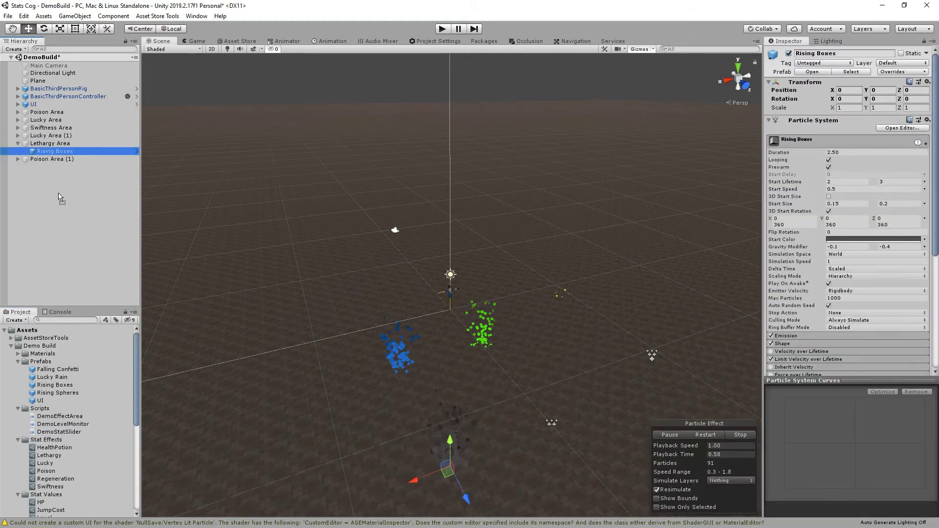
pyautogui.click(18, 144)
# Step: Rename Lucky Area (1) as Health Potion Area and clear its Effect Name
pyautogui.click(39, 136)
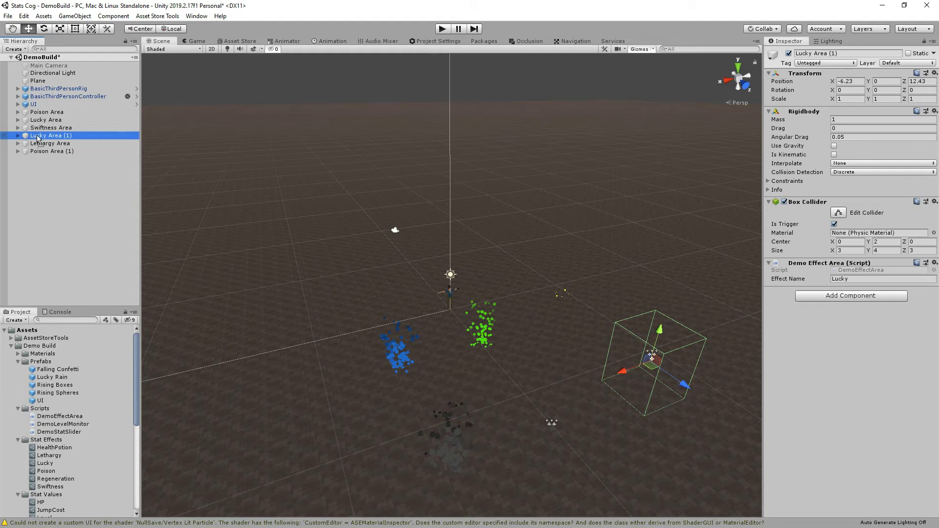
pyautogui.click(52, 134)
pyautogui.write('Hea')
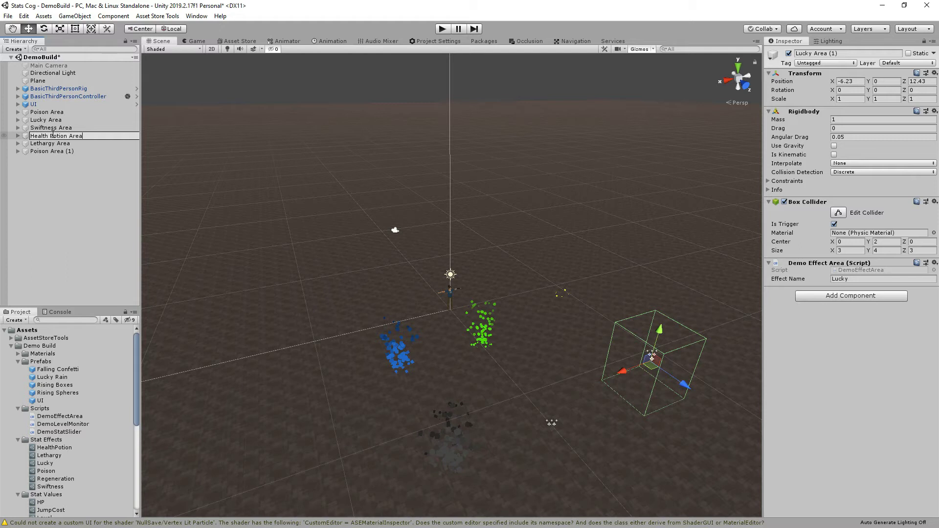
pyautogui.write('lth Potion Area')
pyautogui.press('Return')
pyautogui.click(854, 280)
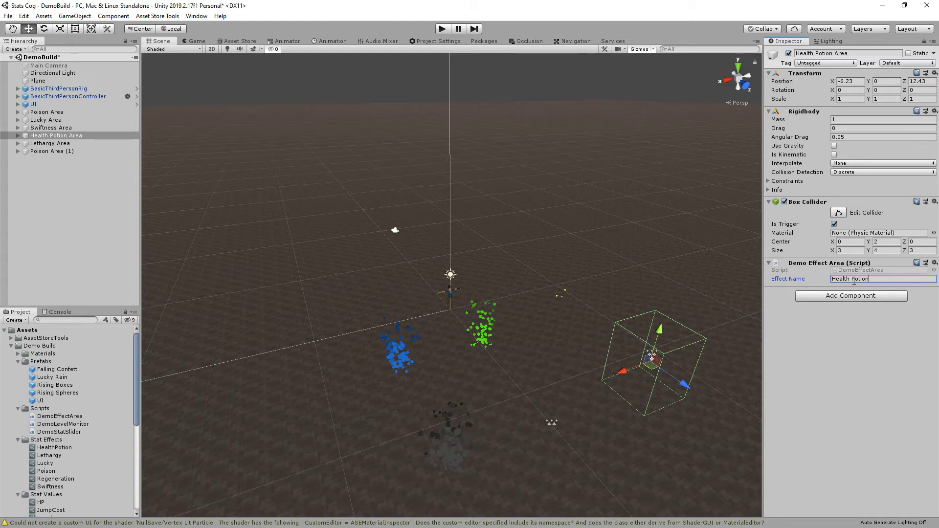
pyautogui.hotkey('ctrl', 'a')
pyautogui.press('BackSpace')
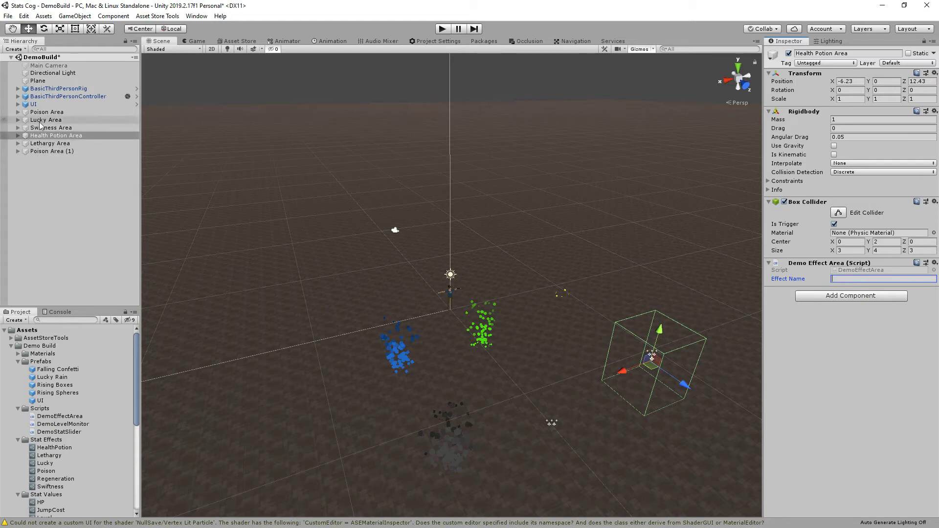
# Step: Rename Poison Area (1) as HealthPotion Area and set its Effect Name to HealthPotion
pyautogui.click(50, 152)
pyautogui.click(50, 151)
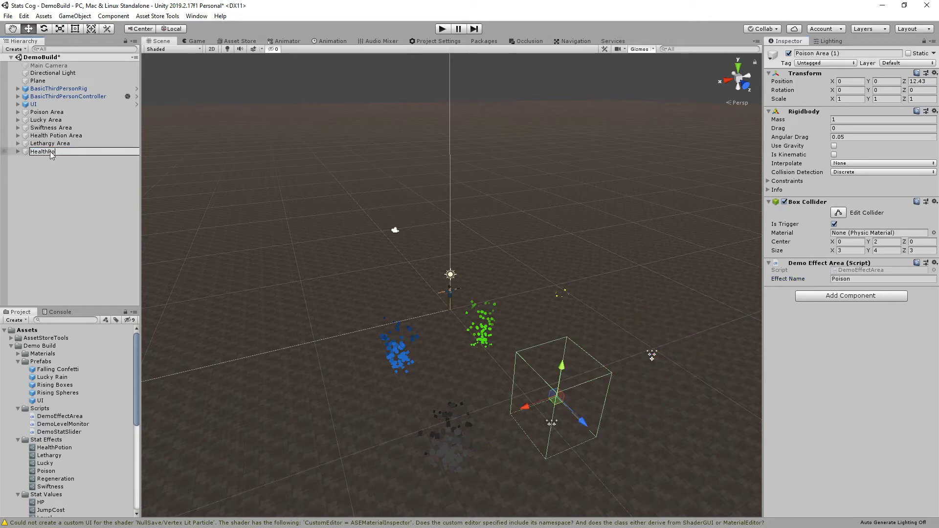
pyautogui.write('HealthPotion Area')
pyautogui.press('Return')
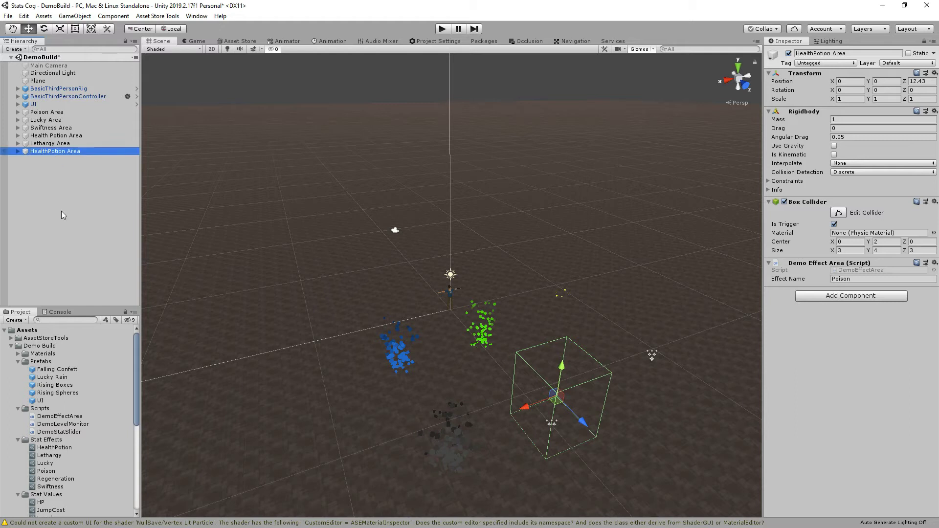
pyautogui.click(867, 279)
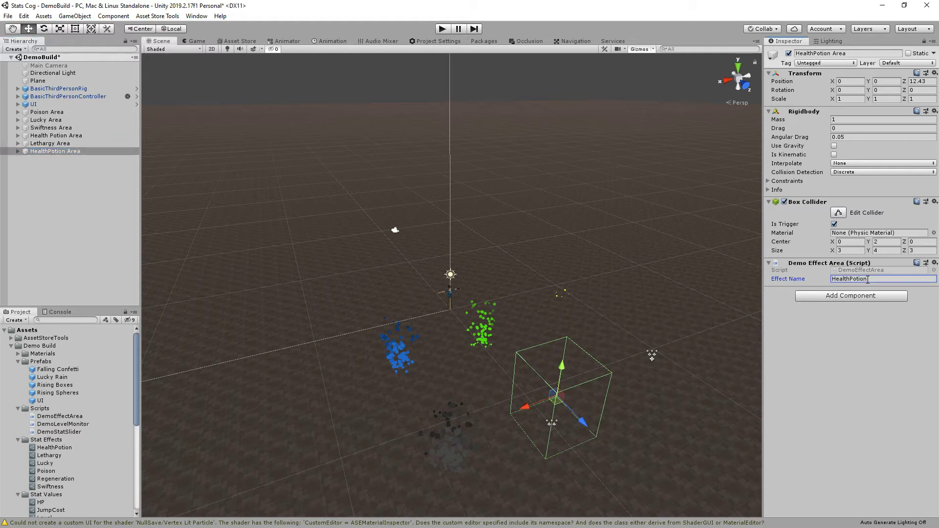
# Step: Set the Start Color of HealthPotion Area's Rising Spheres particles to a red of about F81800
pyautogui.click(19, 151)
pyautogui.click(35, 160)
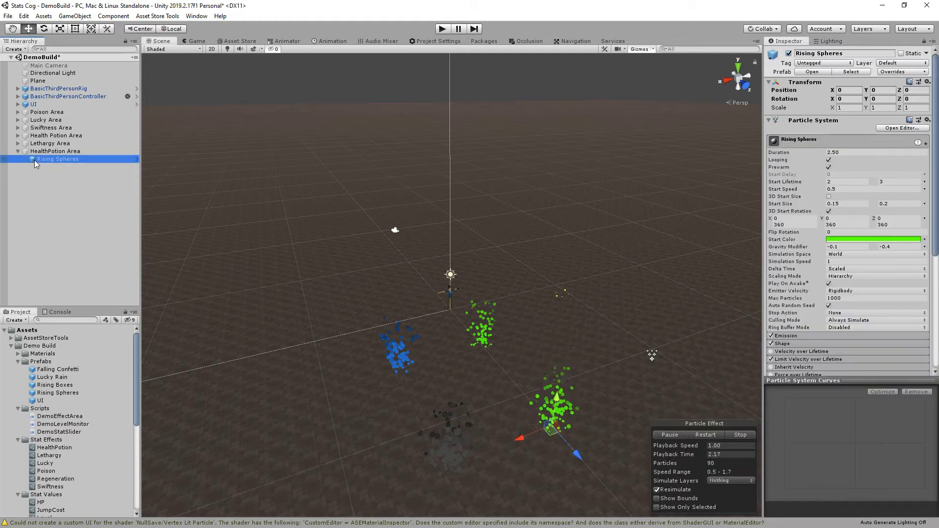
pyautogui.click(856, 239)
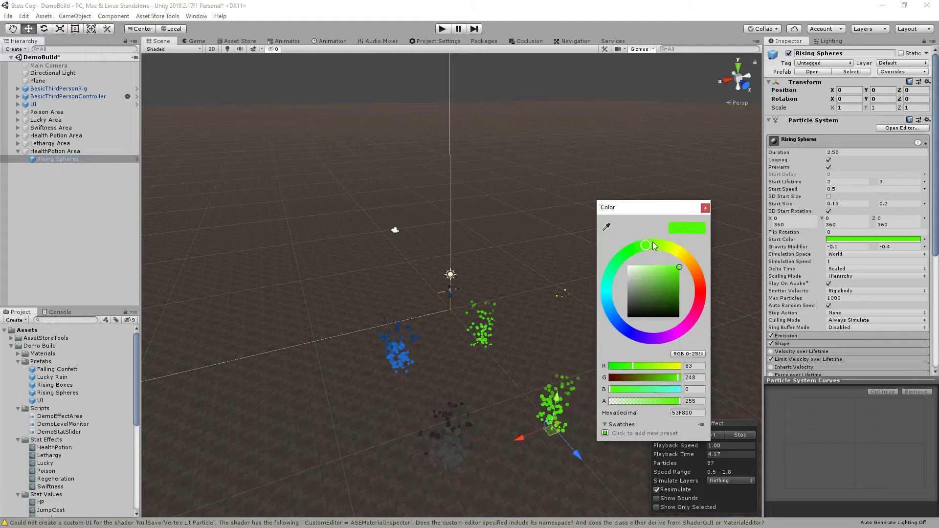
pyautogui.click(702, 286)
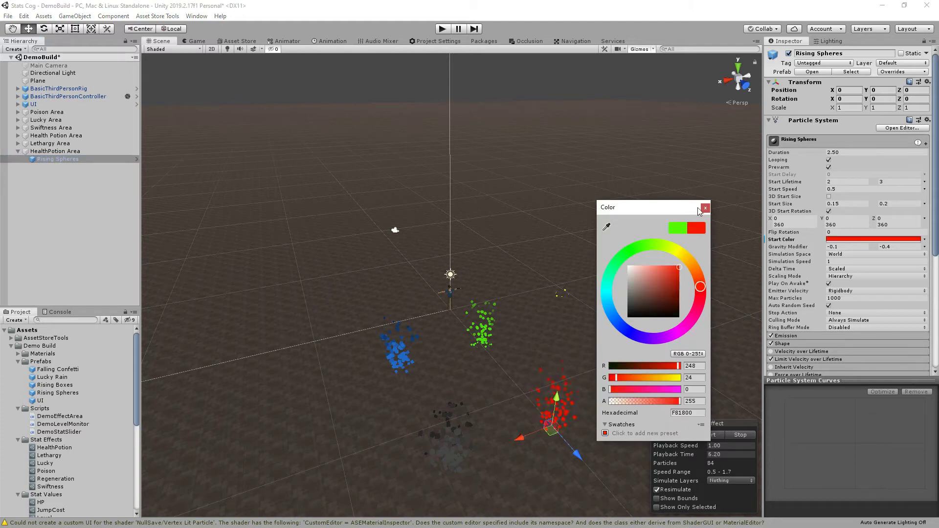
pyautogui.click(704, 208)
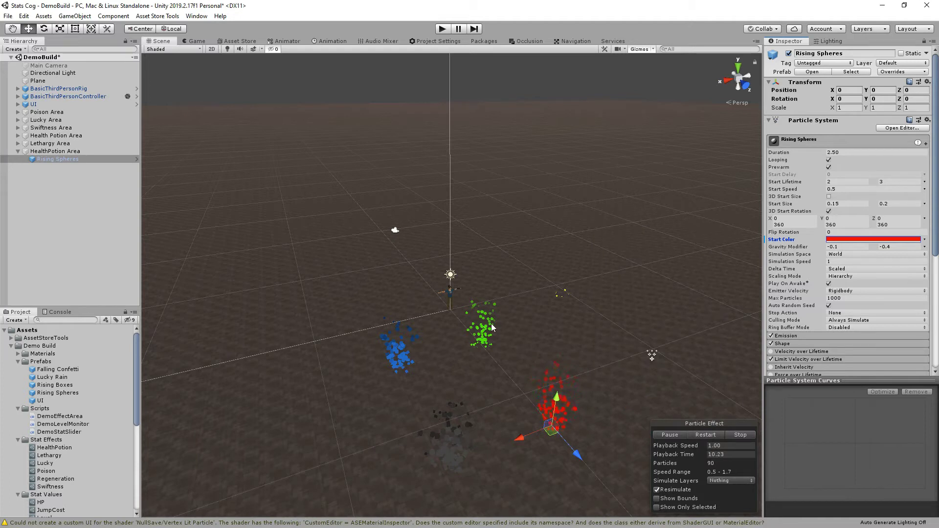
pyautogui.click(44, 120)
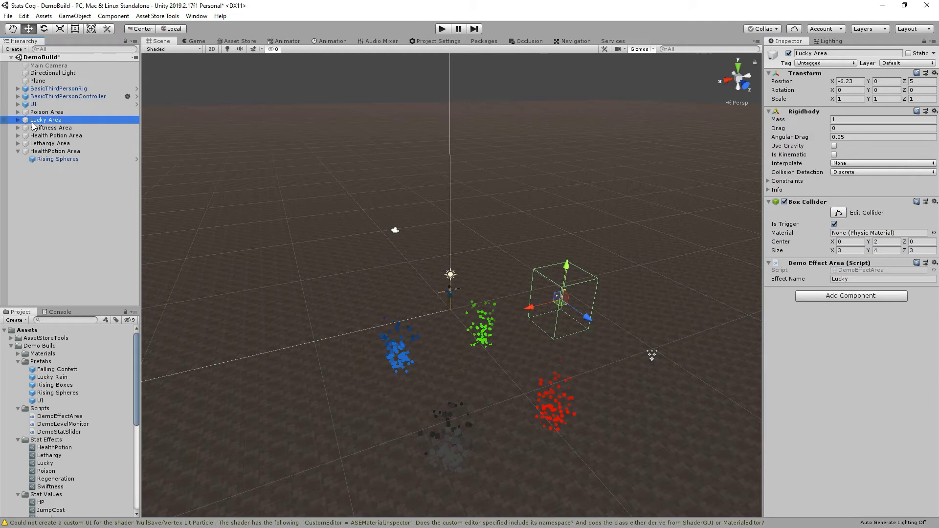
pyautogui.click(18, 151)
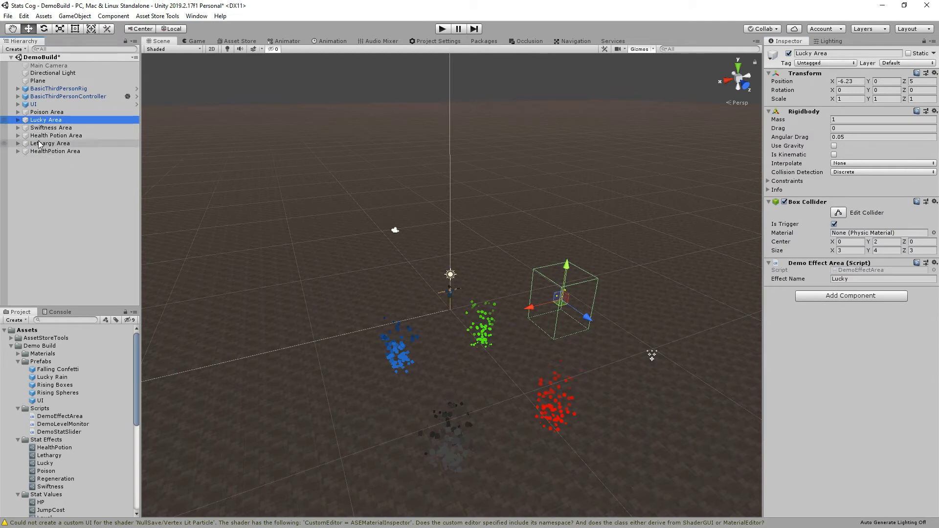
# Step: Rename Health Potion Area as Regeneration Area and set its Effect Name to Regeneration
pyautogui.click(44, 136)
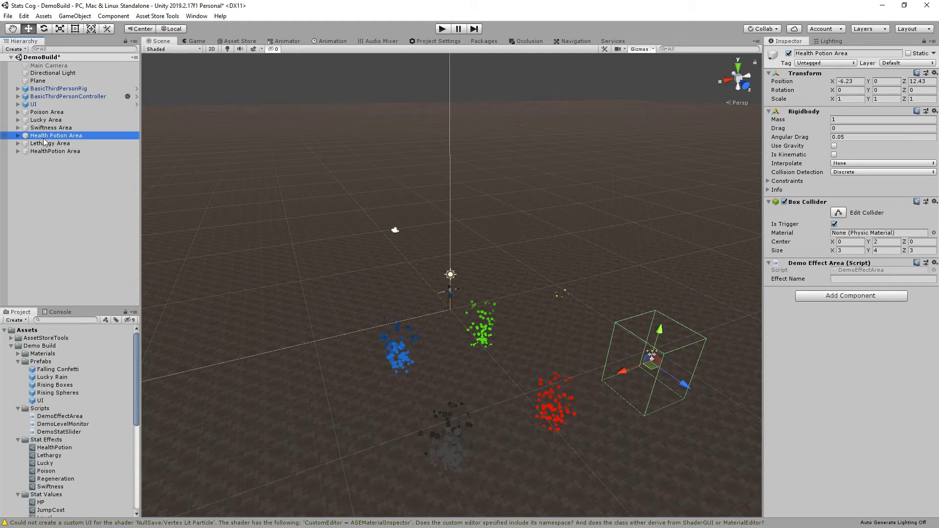
pyautogui.click(91, 134)
pyautogui.write('Regeneration')
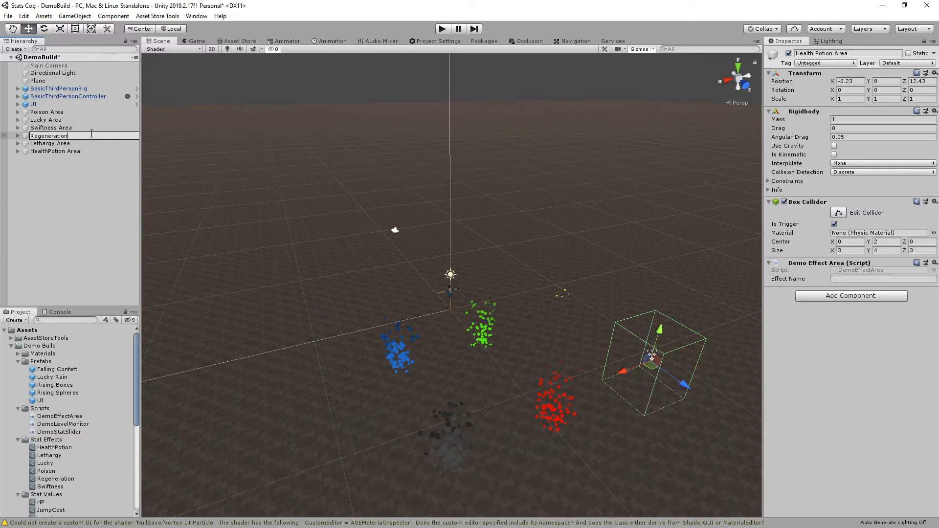
pyautogui.write(' Area')
pyautogui.press('Return')
pyautogui.click(885, 279)
pyautogui.write('Regeneration')
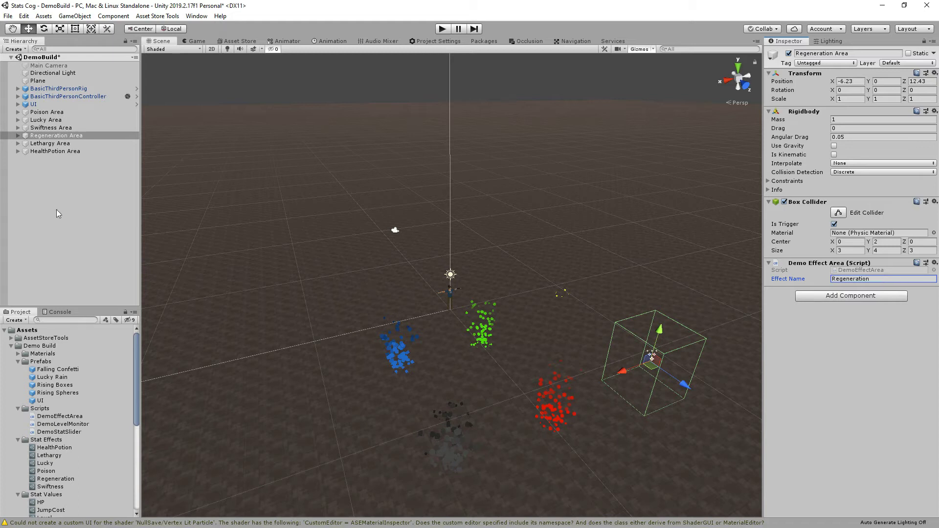
# Step: Set the Start Color of Regeneration Area's Lucky Rain particles to an orange-red of about D43D15
pyautogui.click(18, 135)
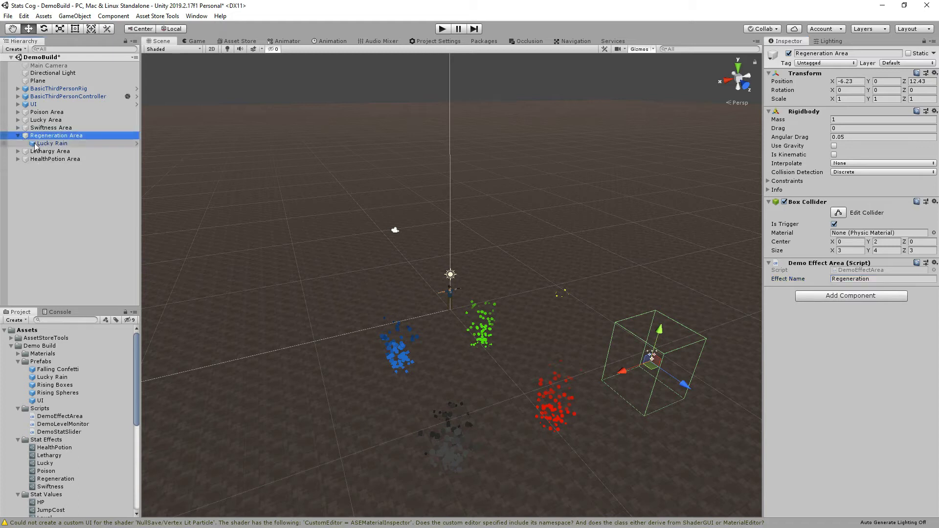
pyautogui.click(49, 144)
pyautogui.click(831, 239)
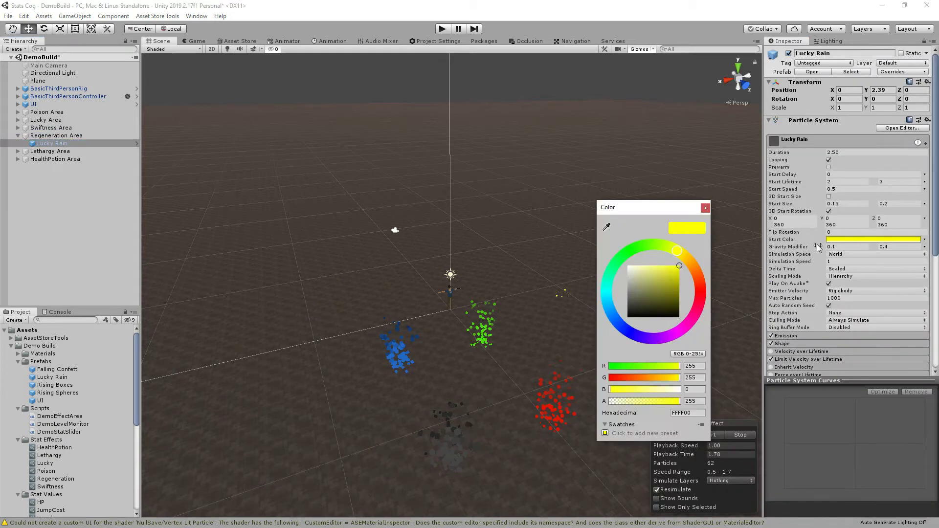
pyautogui.moveTo(692, 269); pyautogui.dragTo(700, 287)
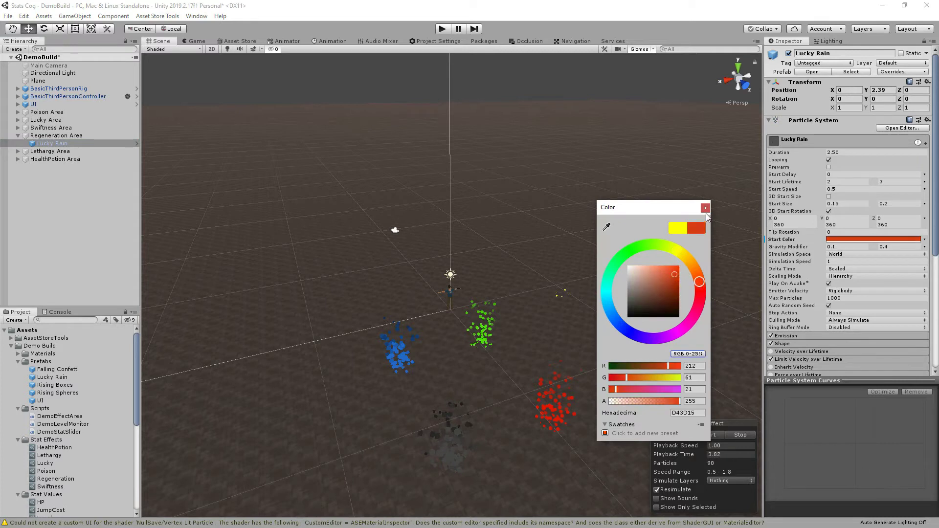
pyautogui.click(705, 207)
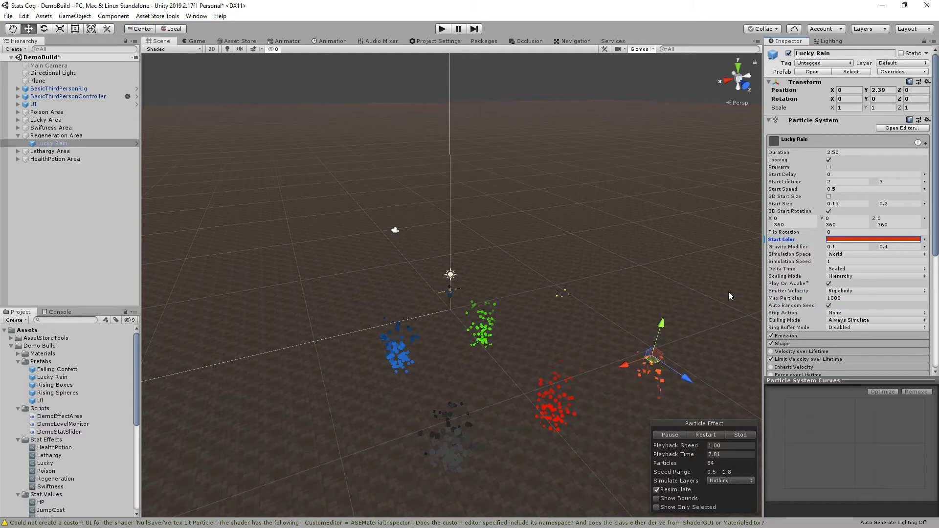
pyautogui.click(18, 136)
# Step: Start play mode and show the debug readout of BasicThirdPersonController's Stats Cog component
pyautogui.click(439, 28)
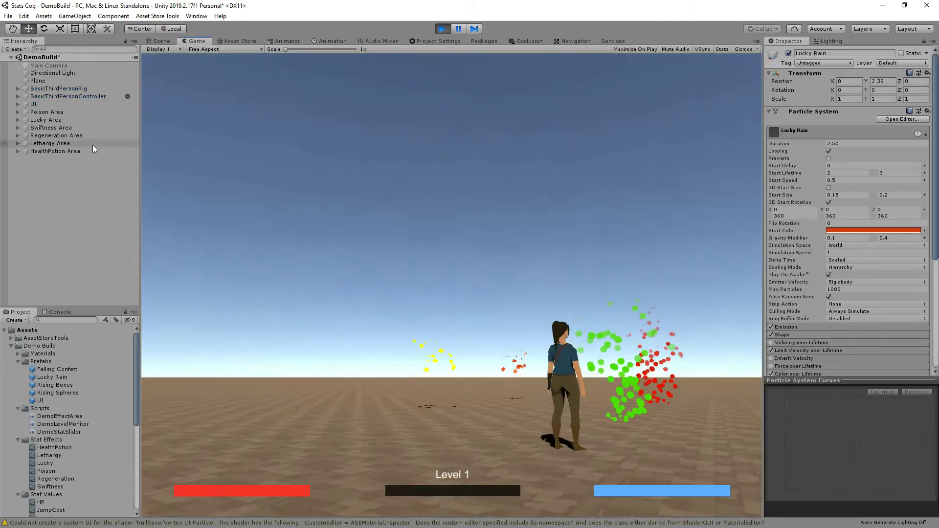
pyautogui.click(69, 97)
pyautogui.scroll(-10, 814, 338)
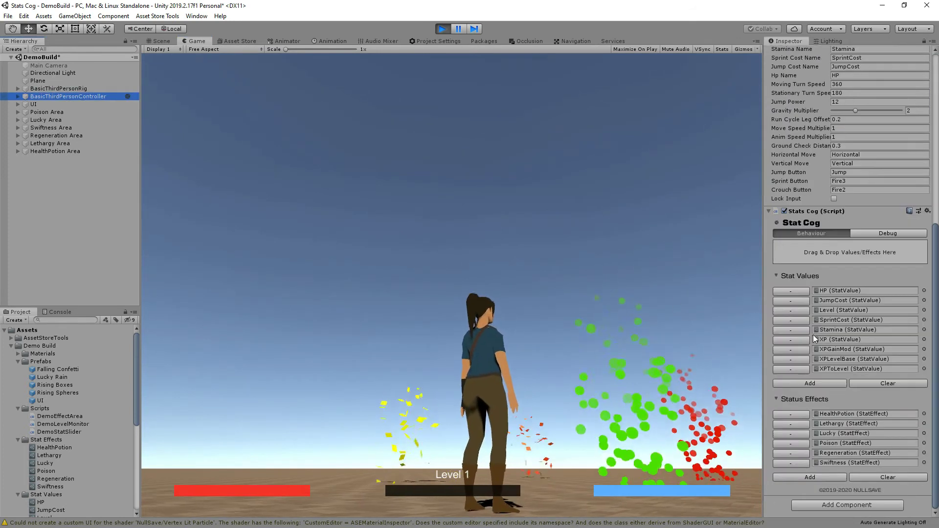
pyautogui.click(880, 234)
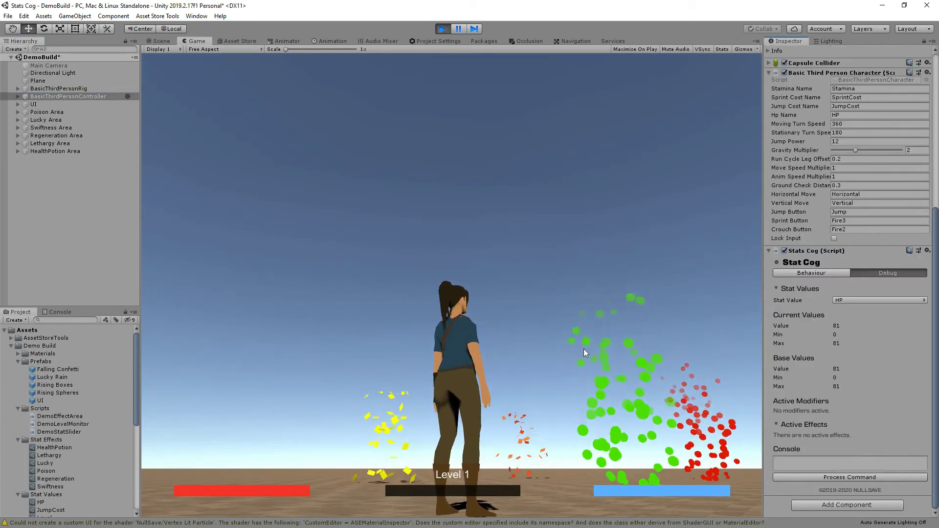
# Step: Run the character through the green Poison area and into the red HealthPotion area to test both effects on HP
pyautogui.click(618, 477)
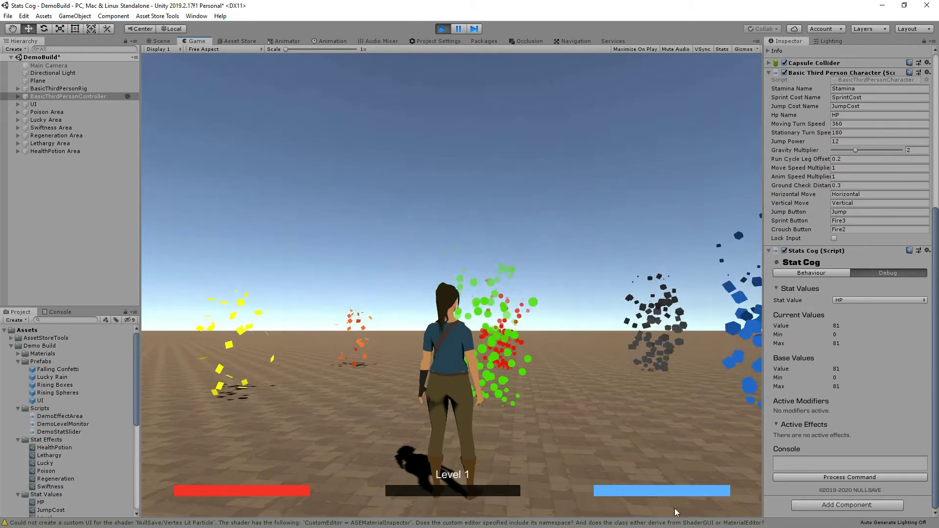
pyautogui.press('w')
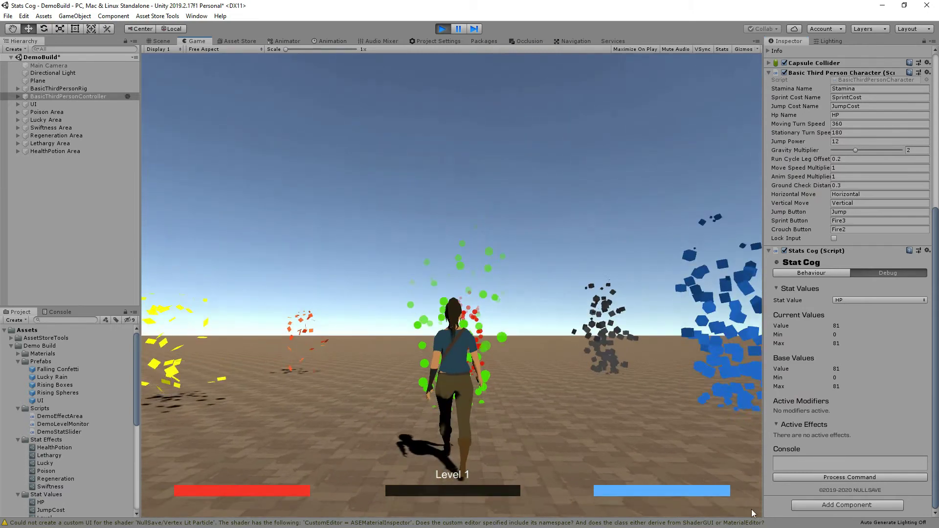
pyautogui.hotkey('shift', 'w')
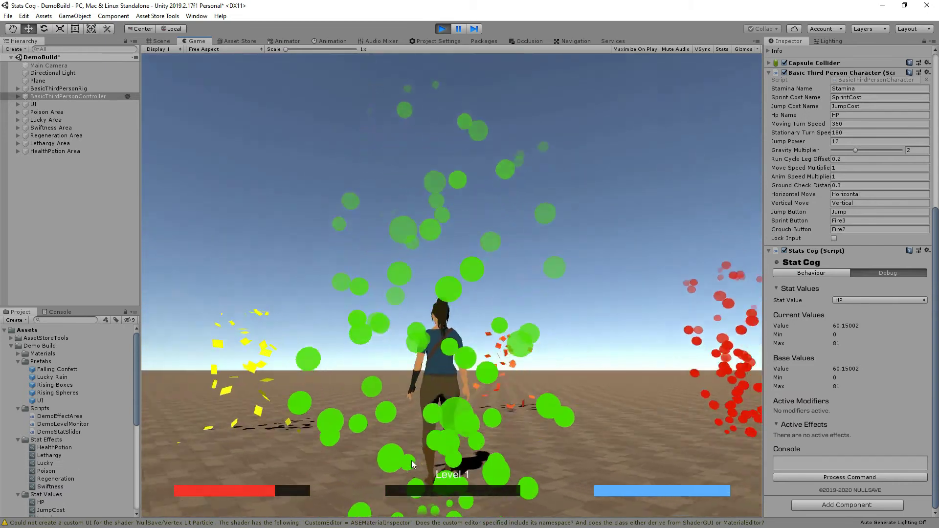
pyautogui.hotkey('shift', 'w')
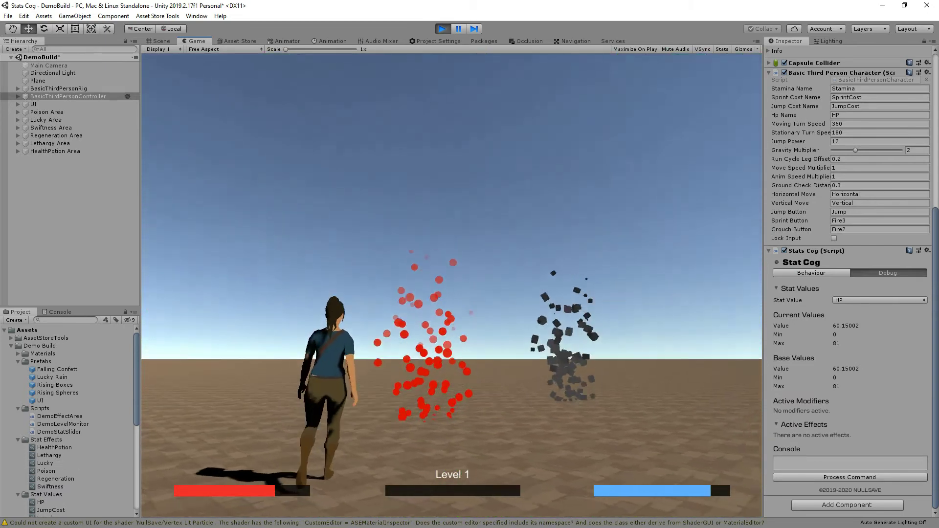
pyautogui.hotkey('shift', 'w')
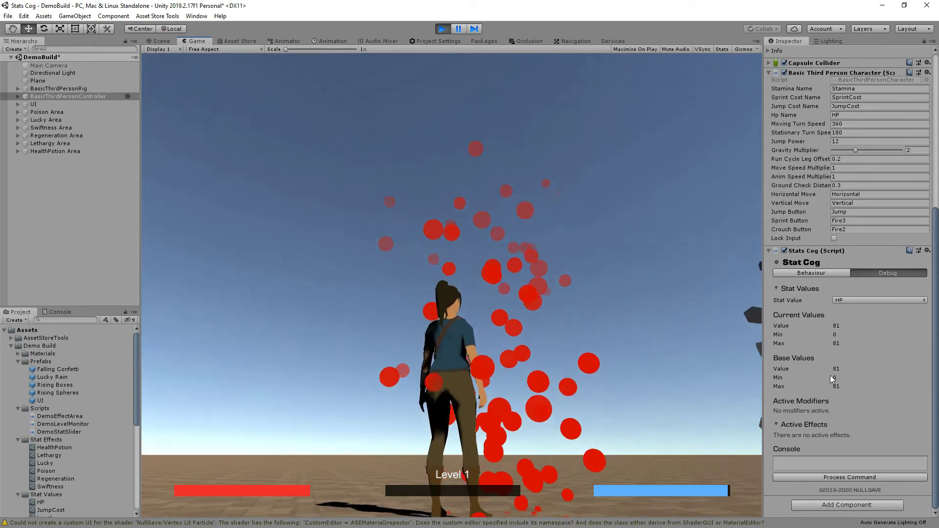
# Step: Run the character through the orange Regeneration area and into the Poison area to test both effects running together
pyautogui.hotkey('shift', 'w')
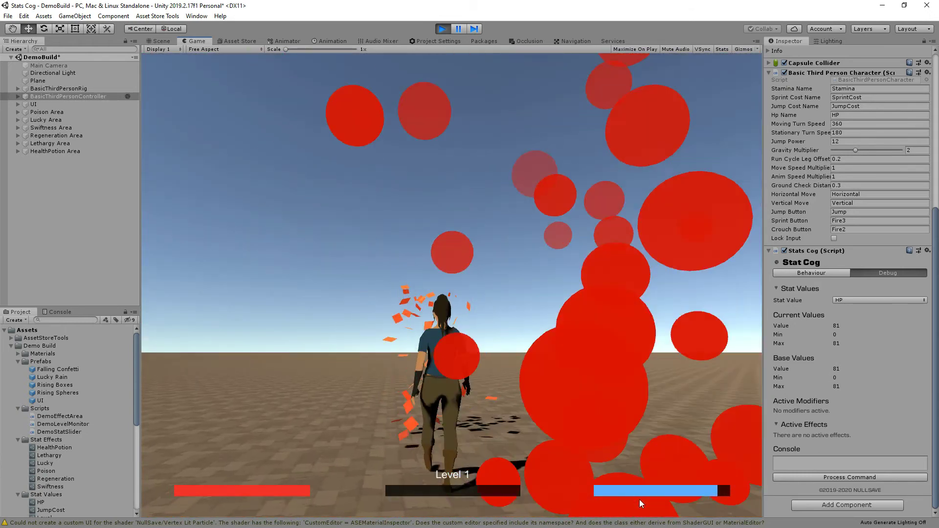
pyautogui.press('w')
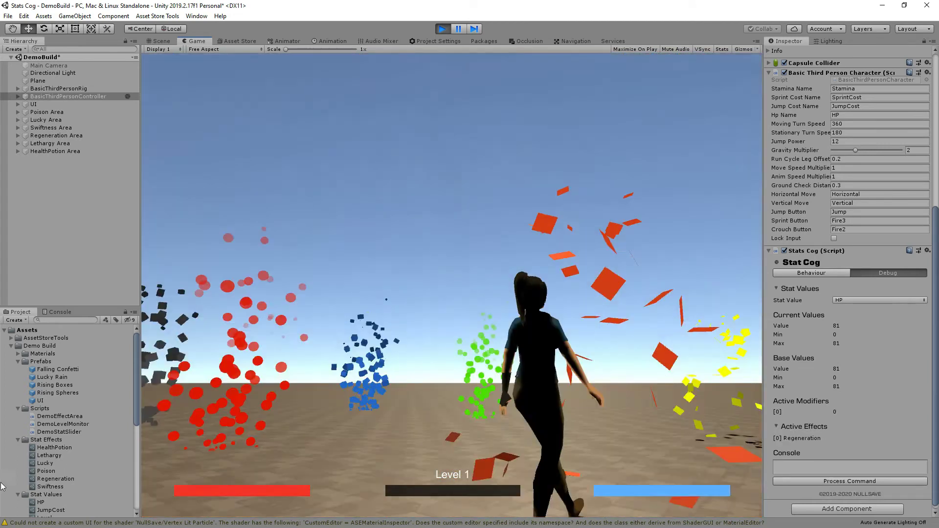
pyautogui.hotkey('shift', 'w')
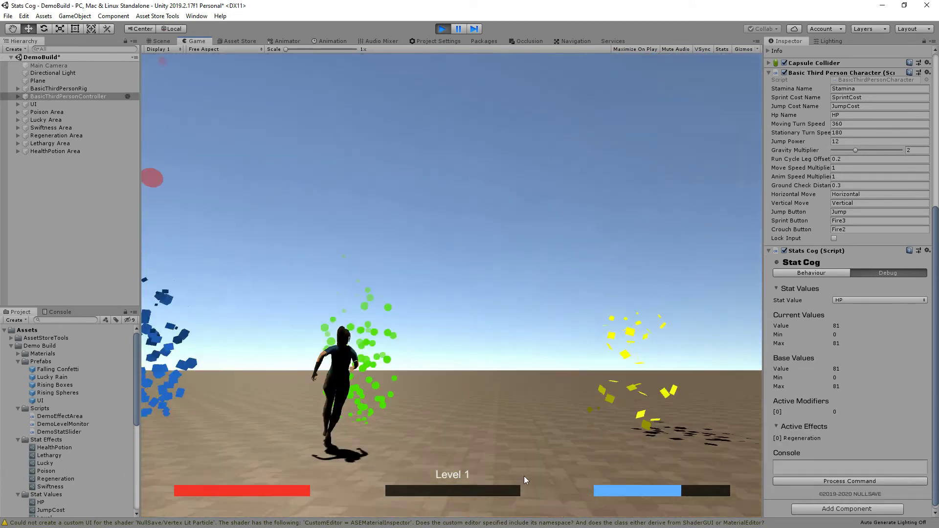
pyautogui.hotkey('shift', 'w')
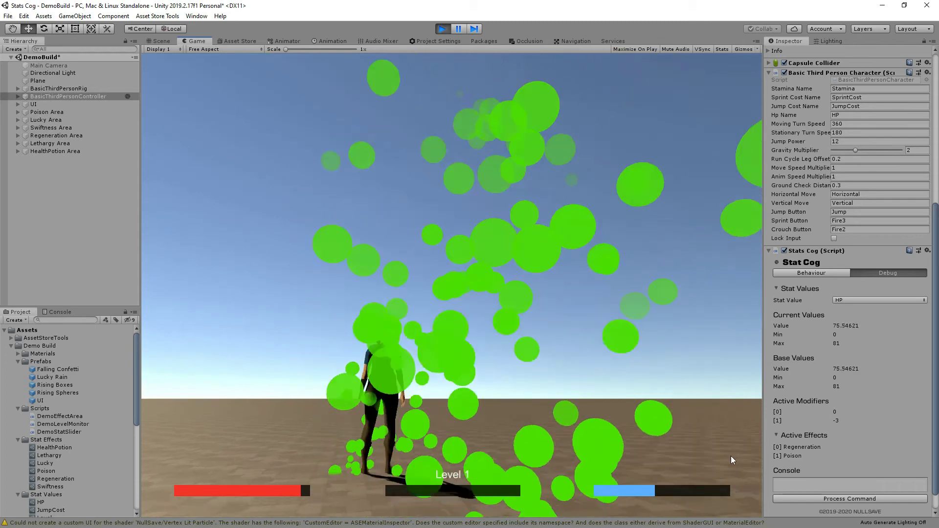
pyautogui.press('w')
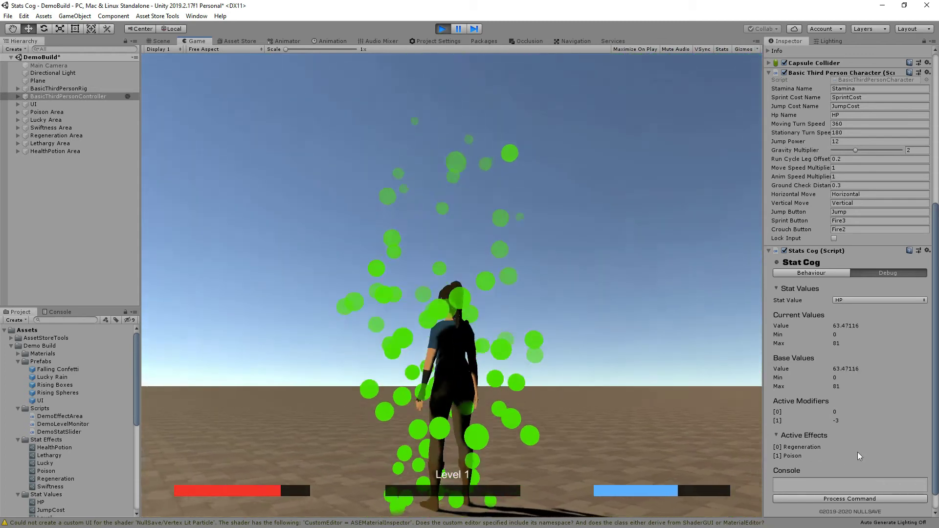
pyautogui.press('a')
pyautogui.press('w')
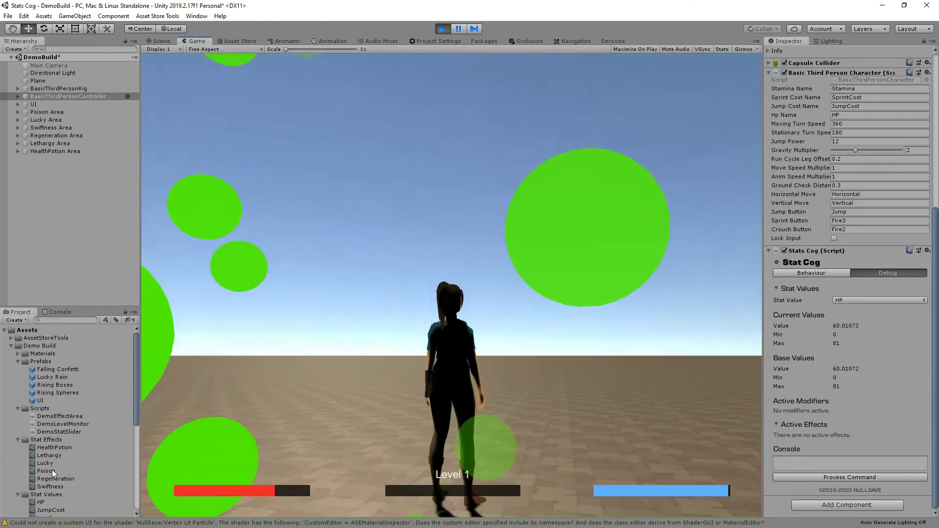
# Step: Examine the stat modifiers of the Poison and Regeneration stat effects
pyautogui.click(45, 471)
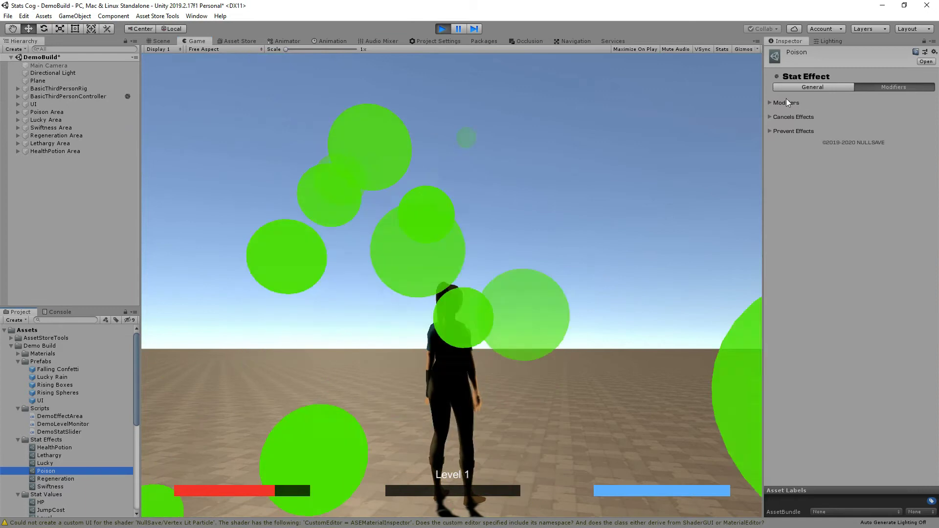
pyautogui.click(770, 104)
pyautogui.click(770, 103)
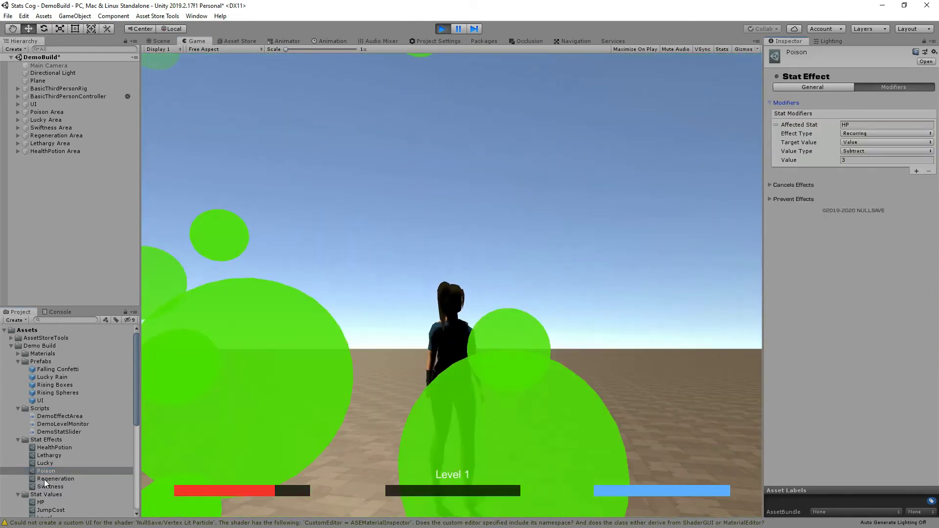
pyautogui.click(46, 479)
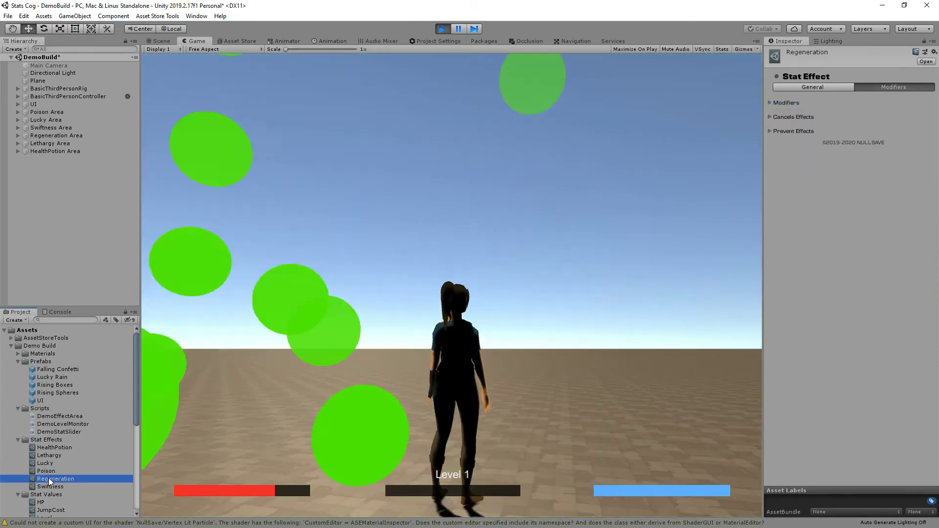
pyautogui.click(771, 103)
# Step: Run the character through the Poison area to the HealthPotion area to test healing while poisoned, and end play mode
pyautogui.click(685, 245)
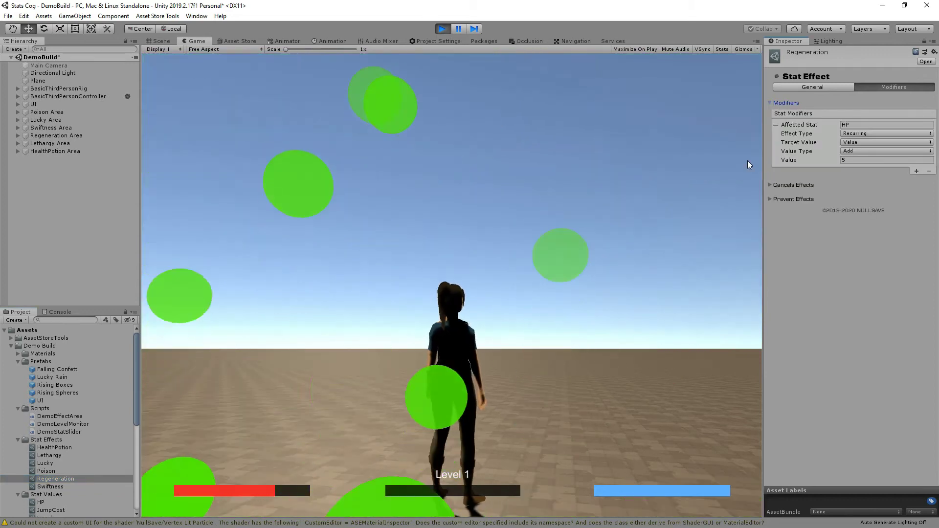
pyautogui.press('w')
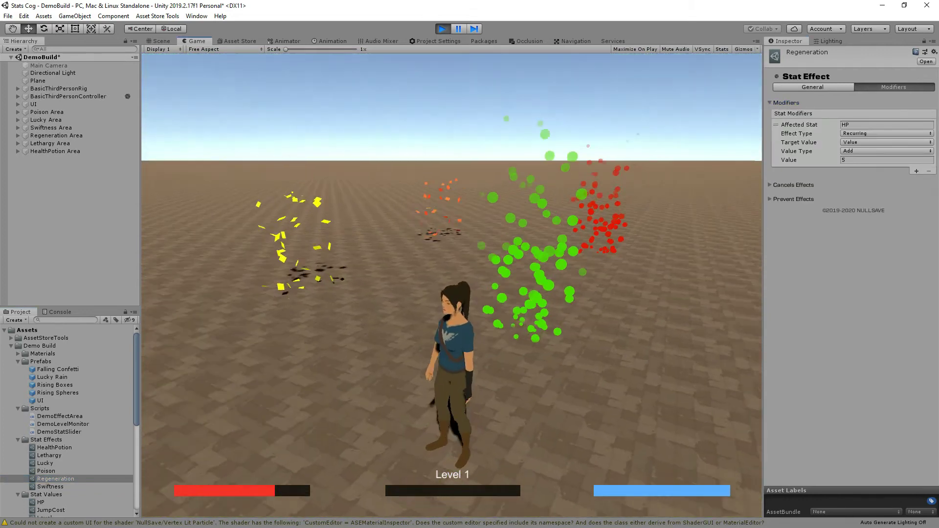
pyautogui.press('w')
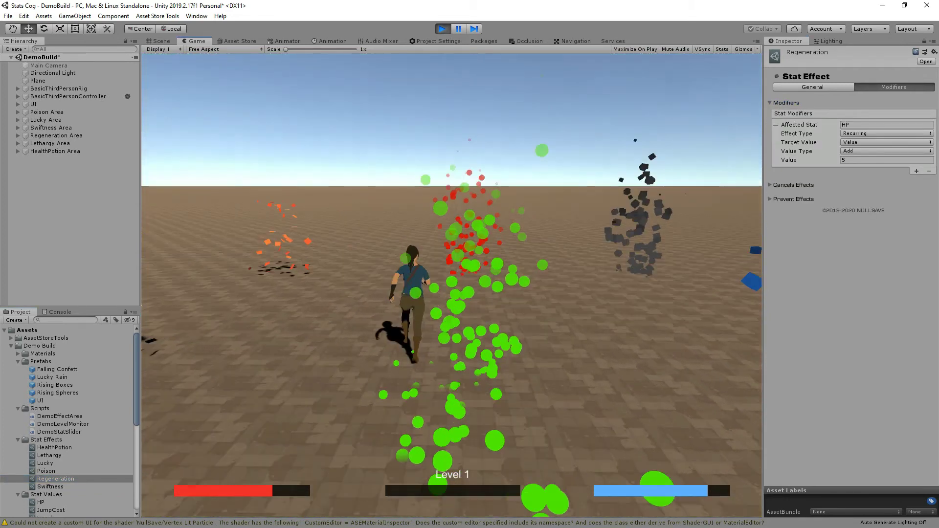
pyautogui.press('w')
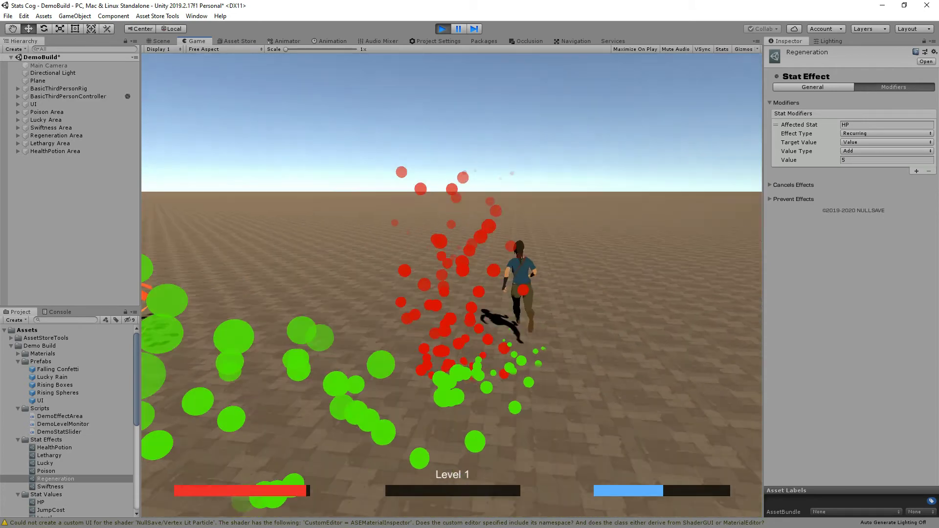
pyautogui.press('w')
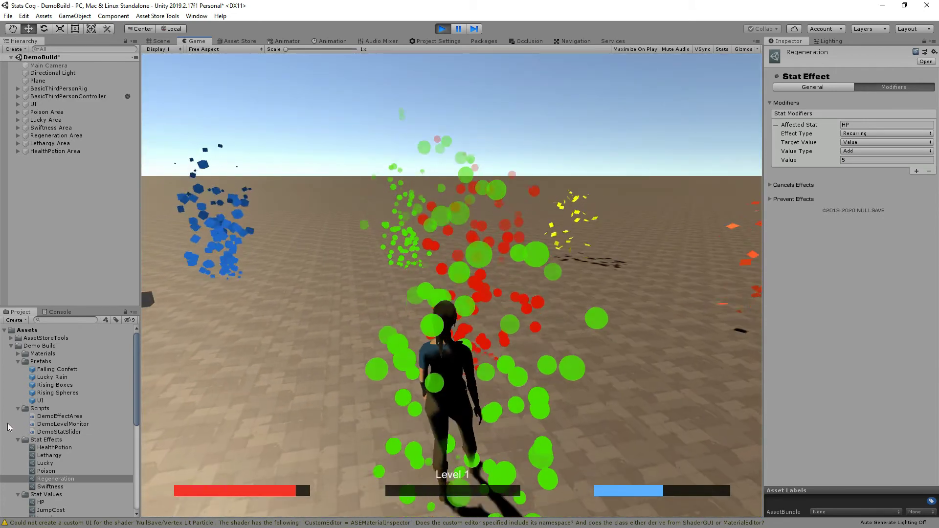
pyautogui.press('w')
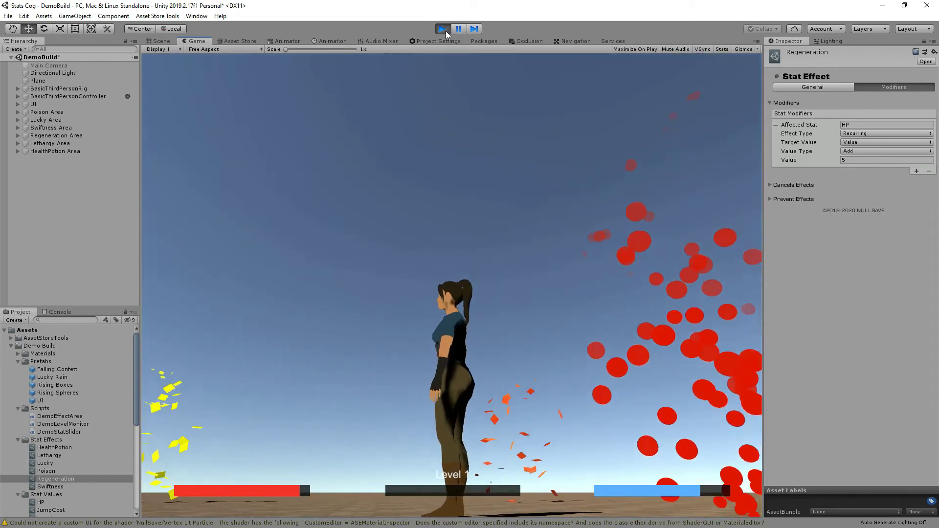
pyautogui.click(443, 29)
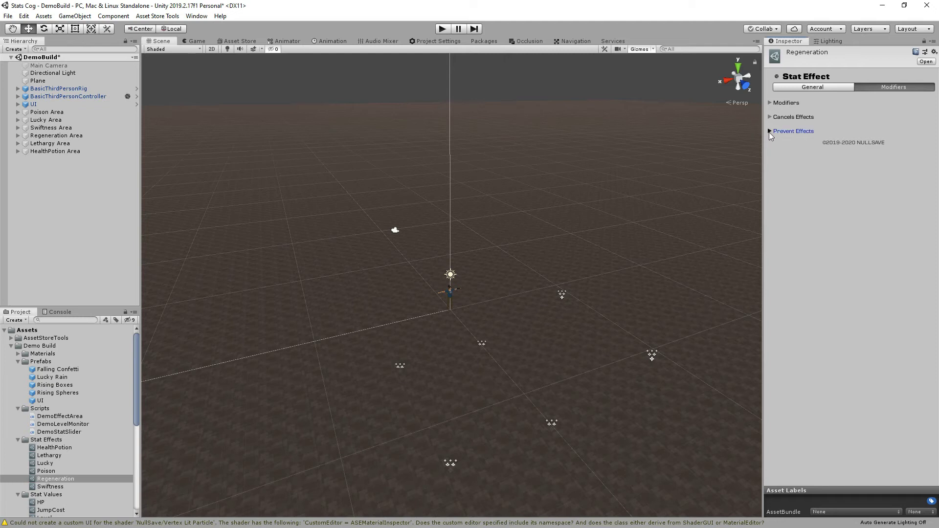
# Step: Add Poison to Regeneration's Cancels Effects list and Regeneration to Poison's Cancels Effects list
pyautogui.click(771, 117)
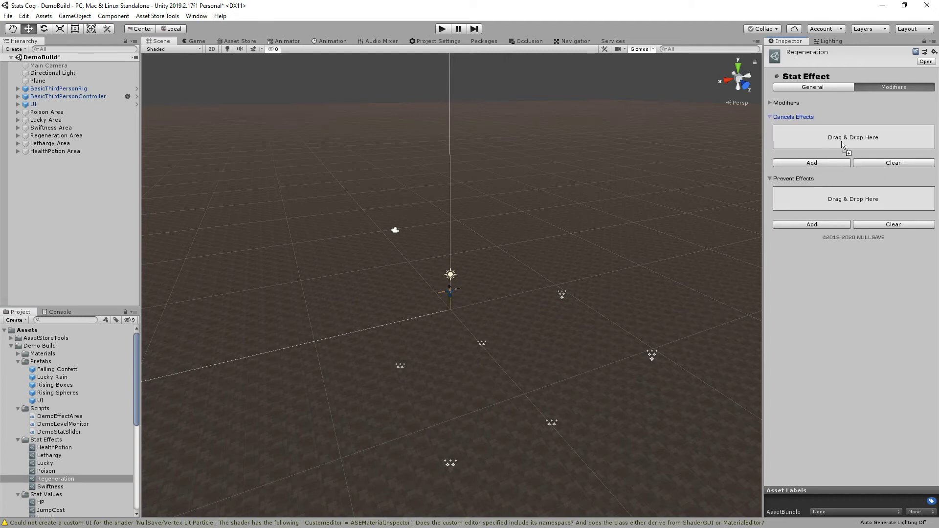
pyautogui.moveTo(842, 145); pyautogui.dragTo(840, 140)
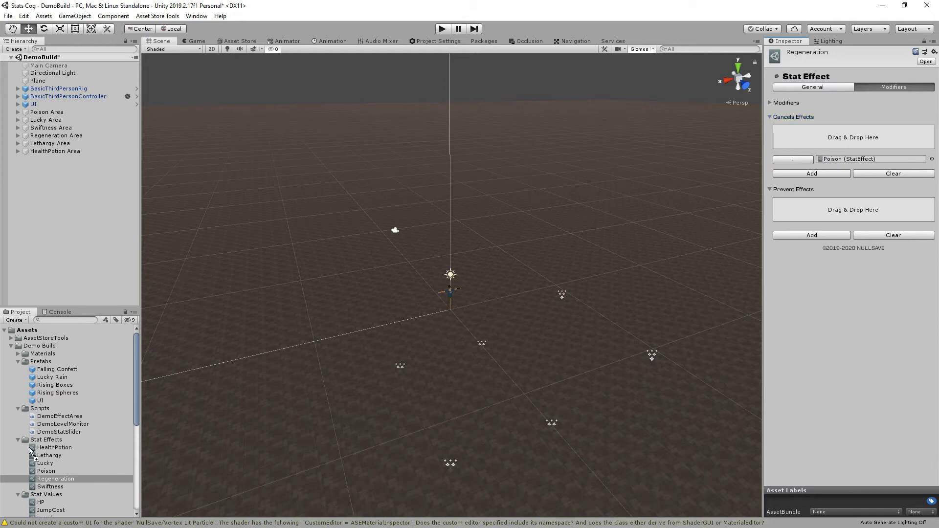
pyautogui.click(48, 471)
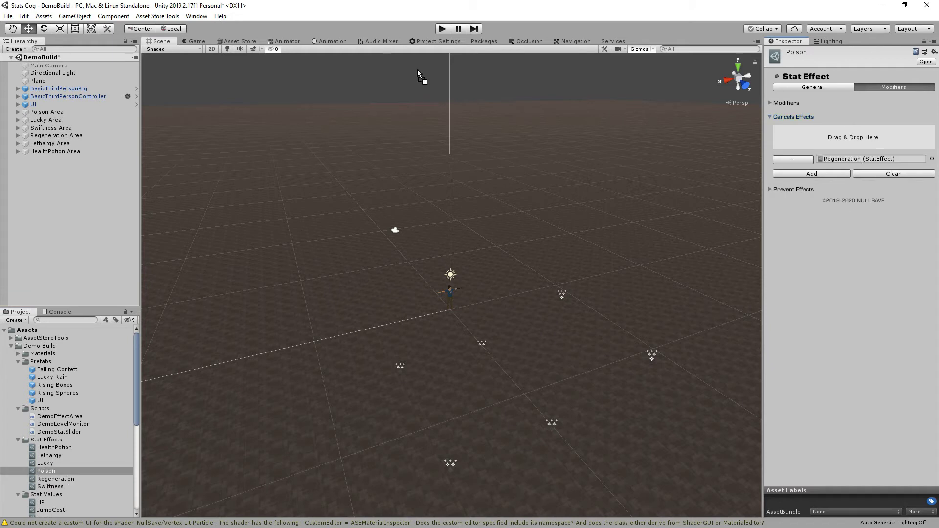
# Step: Restart play mode, move the character into the Poison area and show the debug readout of its Stats Cog component
pyautogui.click(441, 29)
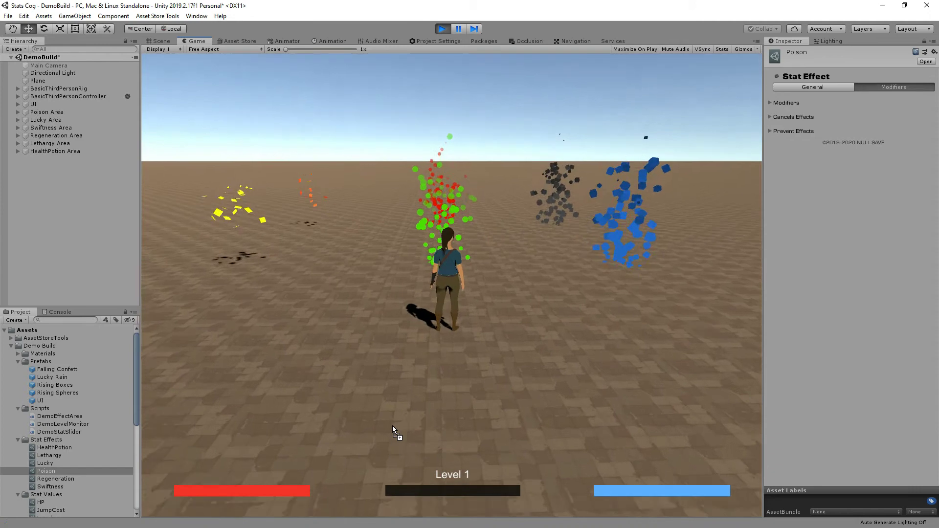
pyautogui.press('w')
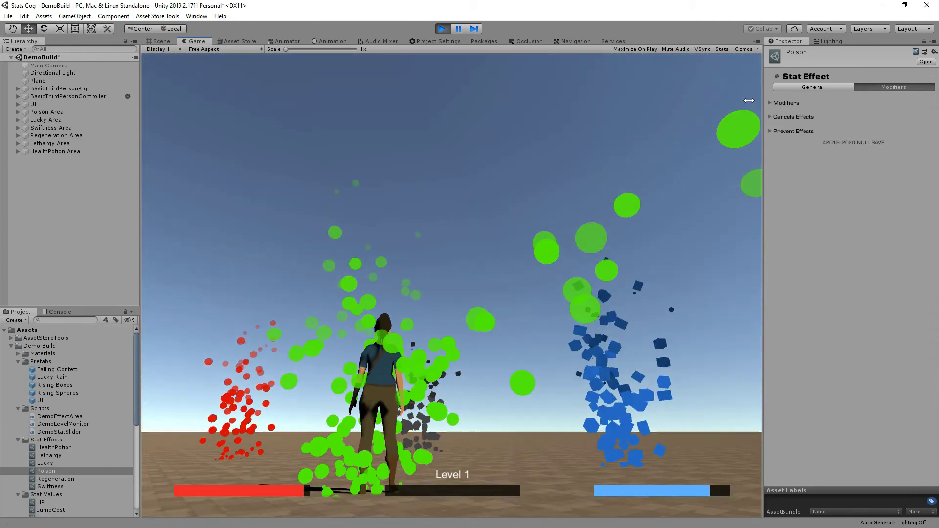
pyautogui.click(60, 97)
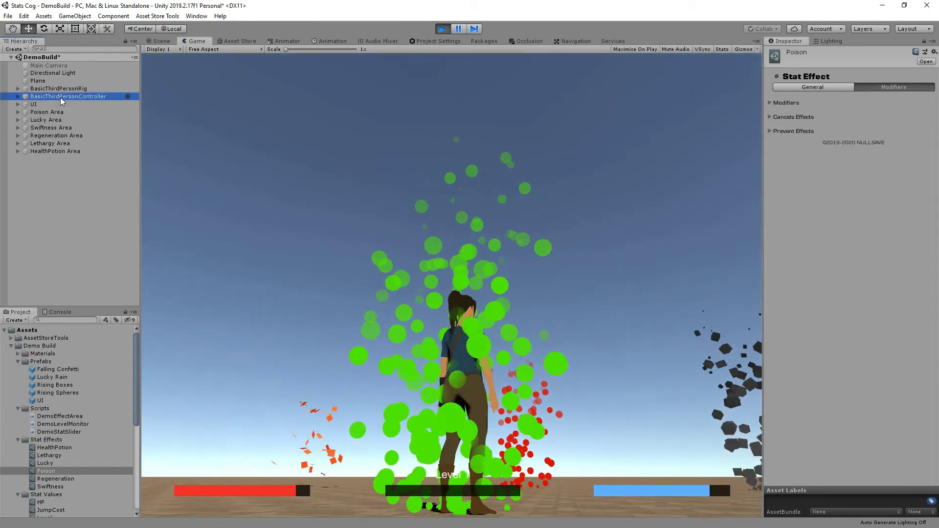
pyautogui.scroll(-10, 876, 230)
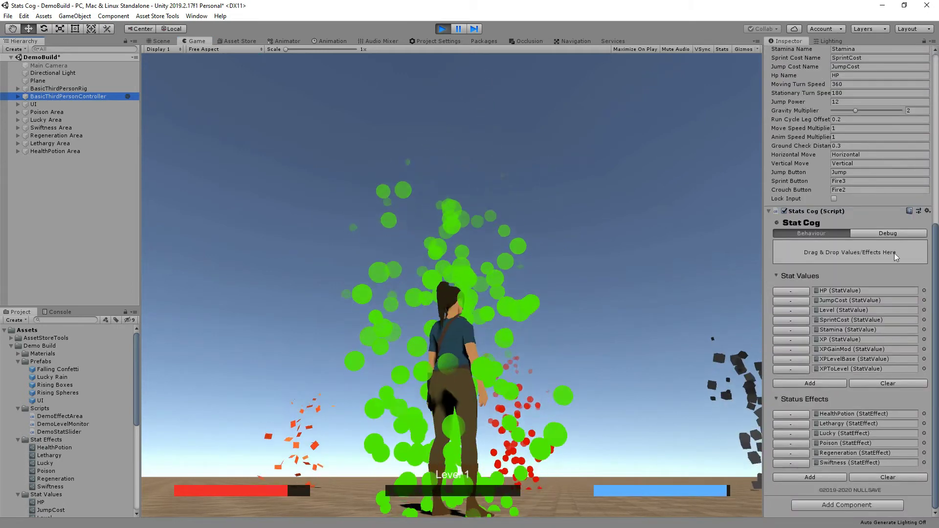
pyautogui.click(888, 233)
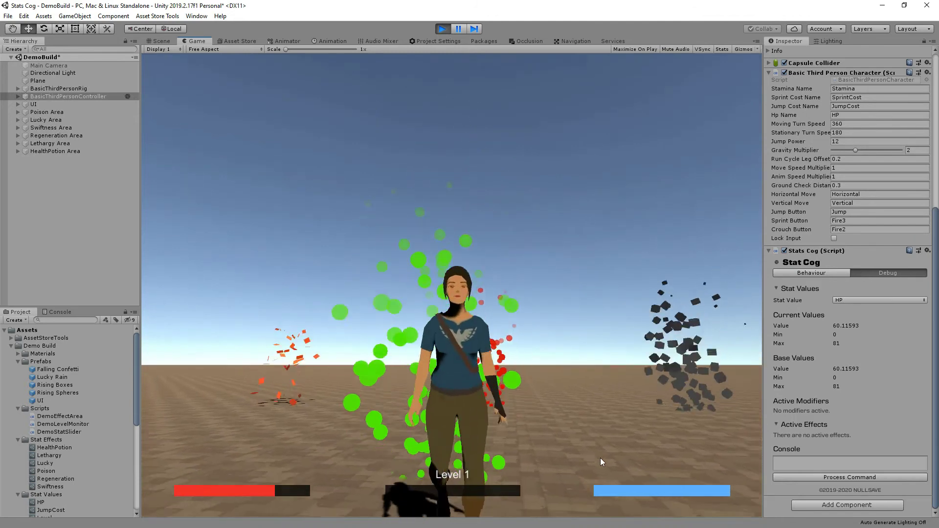
# Step: Run the character through the Regeneration area and on to the yellow Lucky area to test their active effects
pyautogui.press('a')
pyautogui.hotkey('shift', 'w')
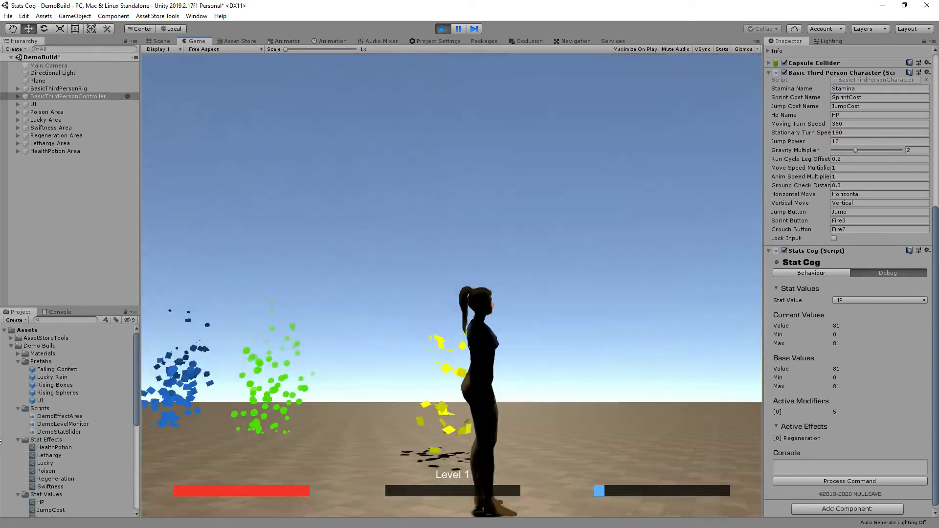
pyautogui.press('w')
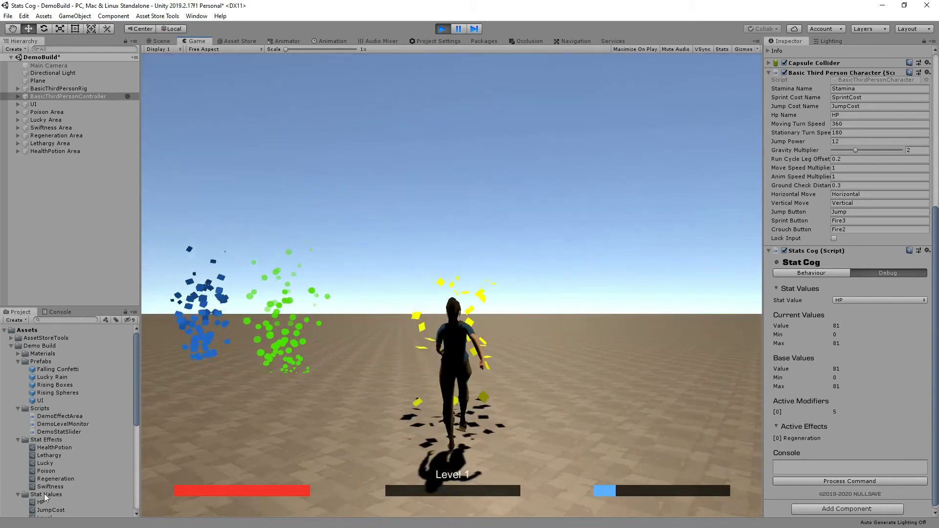
pyautogui.press('w')
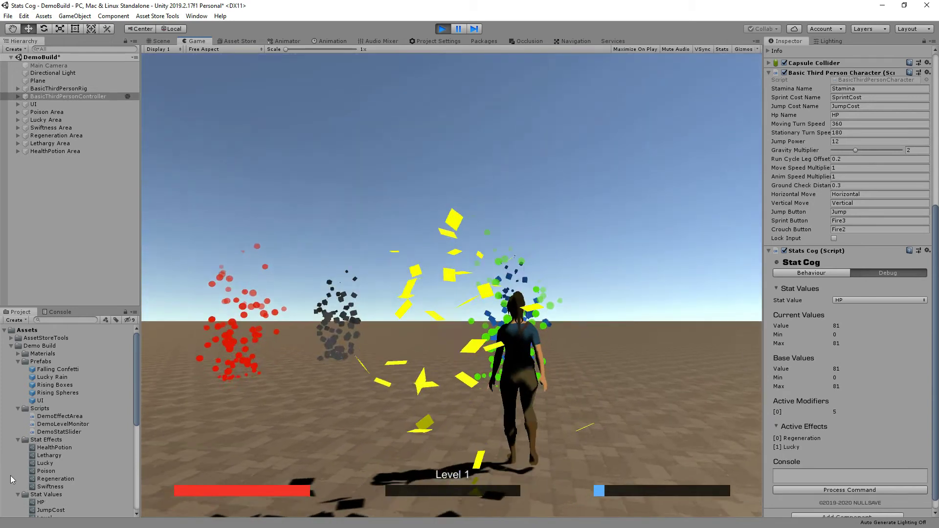
# Step: Run the character from the yellow Lucky area through the green particle area toward the dark Lethargy area to watch its active effects
pyautogui.press('w')
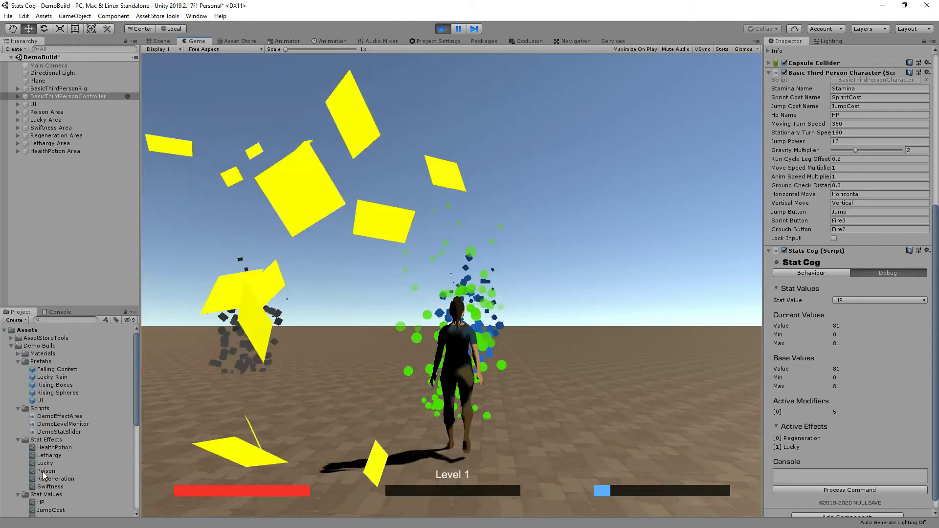
pyautogui.press('w')
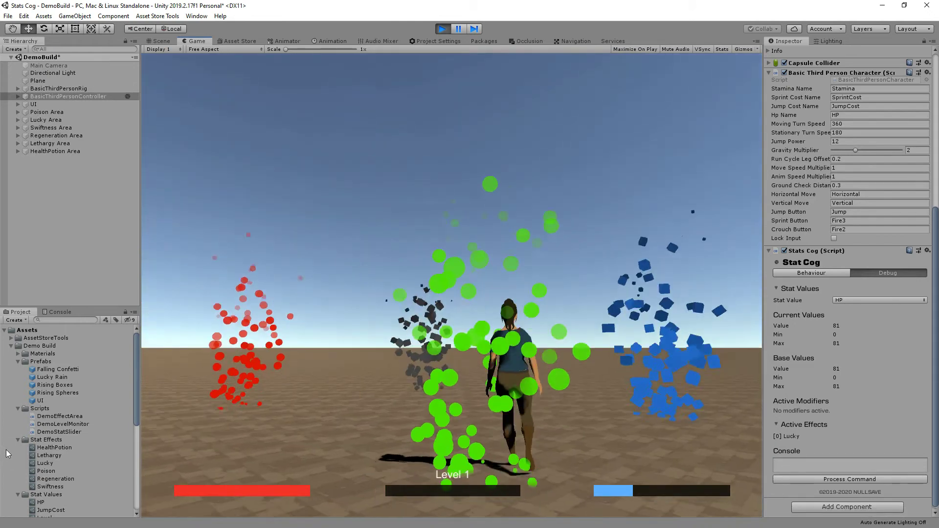
pyautogui.press('w')
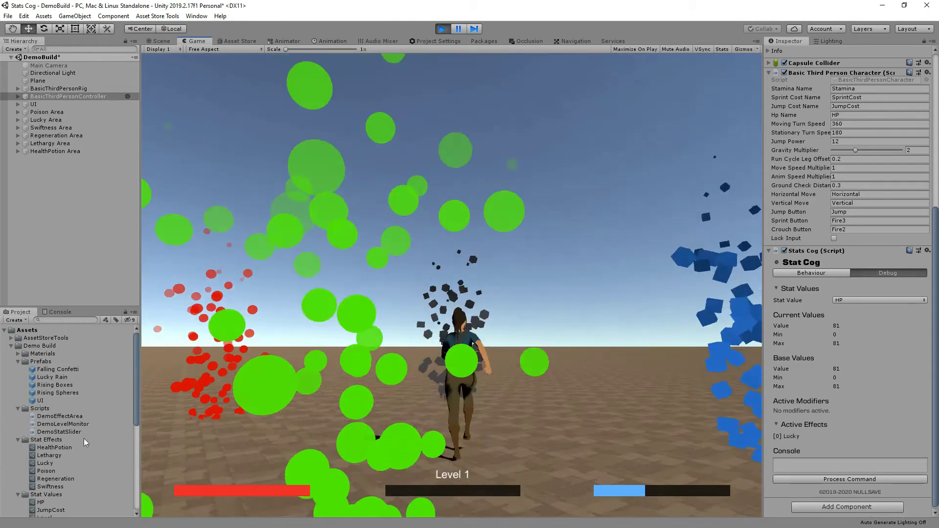
pyautogui.press('w')
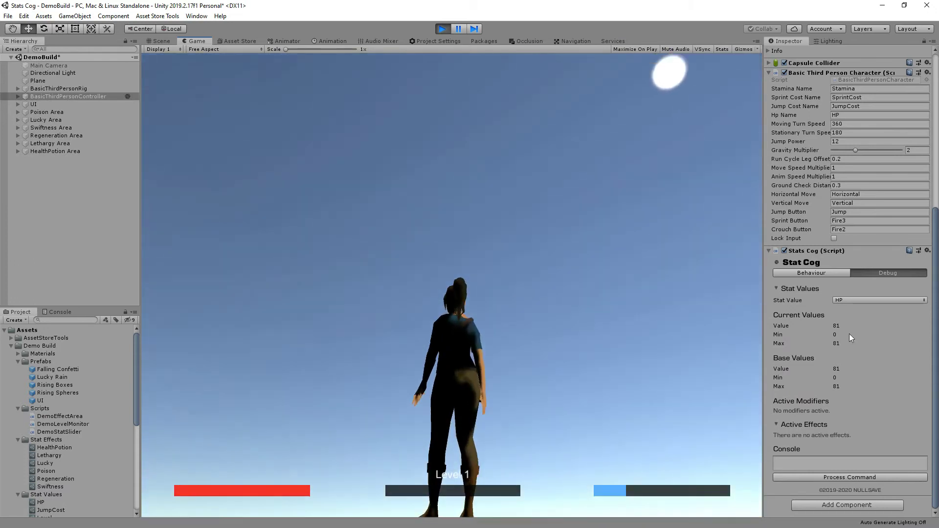
# Step: Show the Stamina stat in the debug readout and sprint the character into the dark Lethargy area to test its modifiers
pyautogui.click(868, 299)
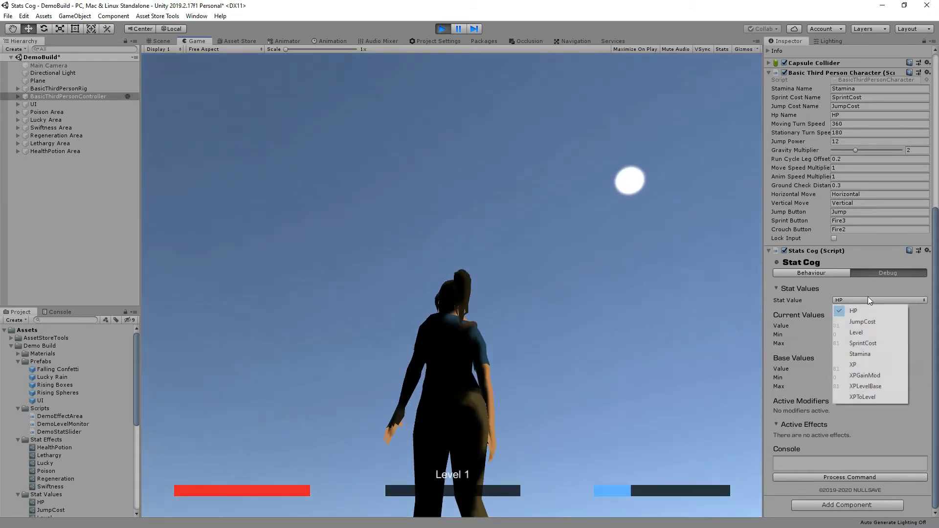
pyautogui.click(869, 354)
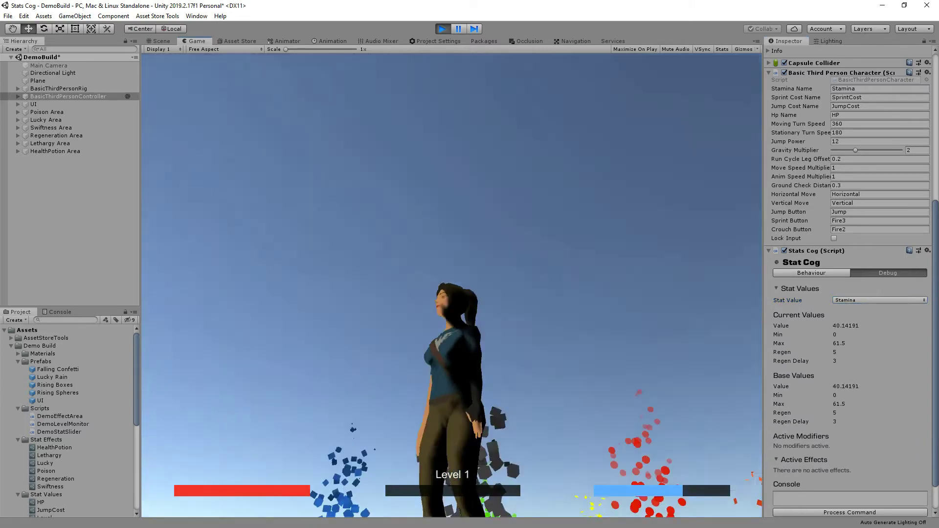
pyautogui.hotkey('shift', 'w')
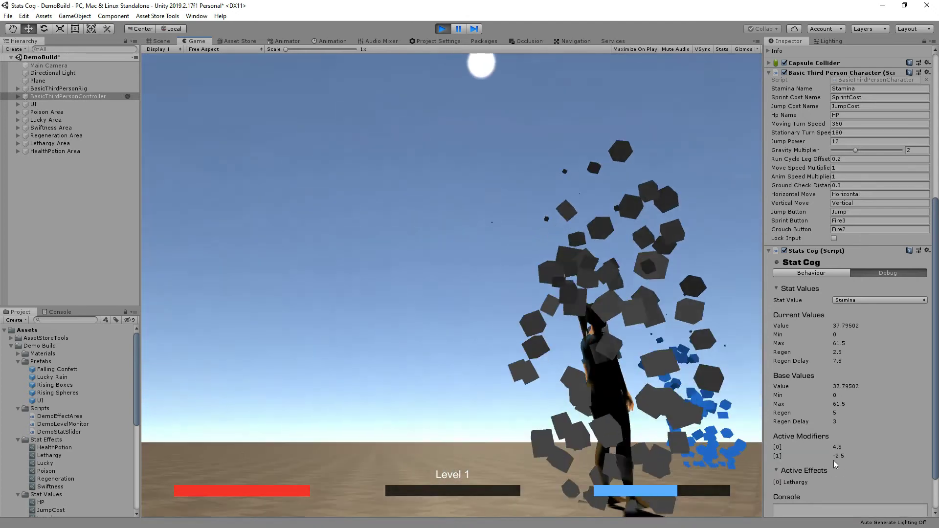
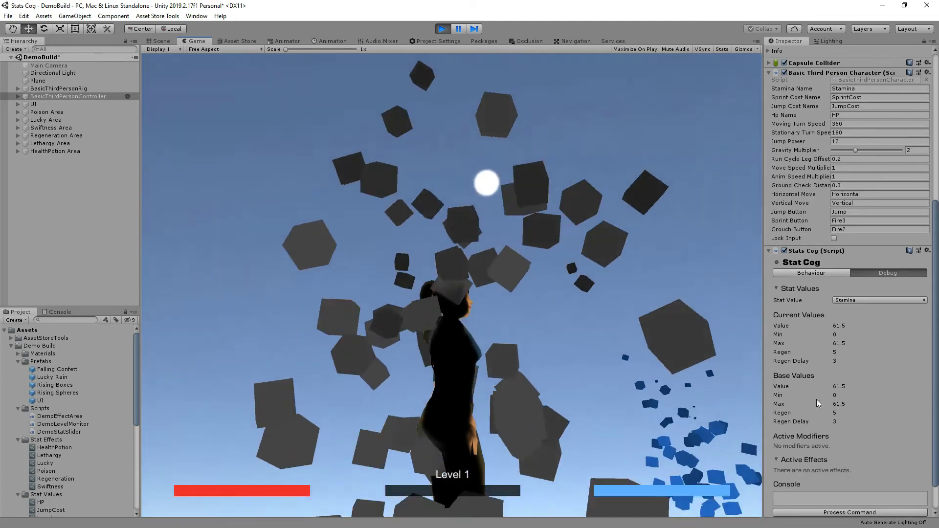
pyautogui.click(817, 424)
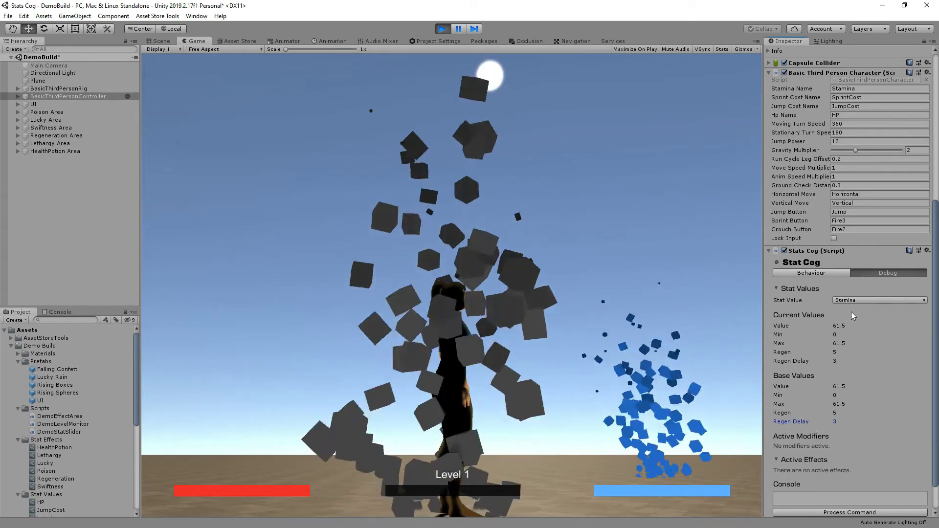
# Step: Show the JumpCost stat in the debug readout and test it by sprinting the character into the blue Swiftness area and jumping
pyautogui.click(855, 300)
pyautogui.click(860, 321)
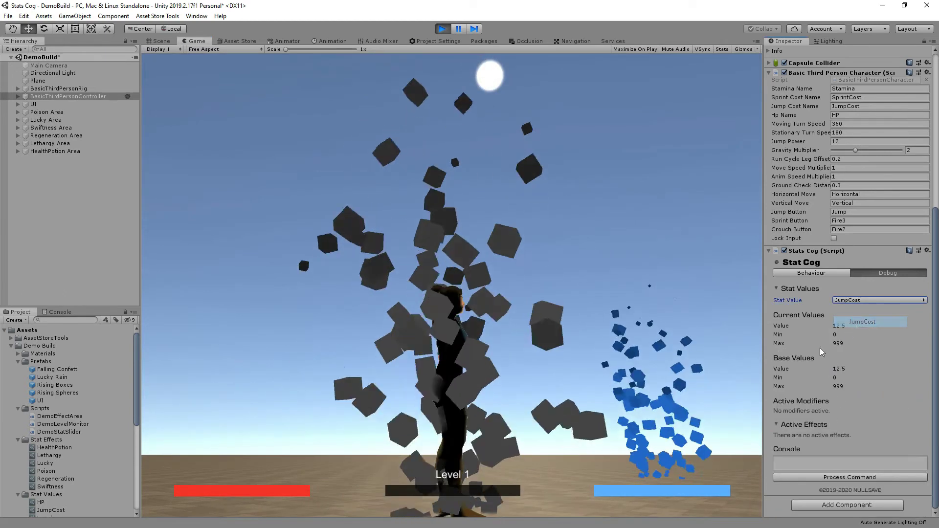
pyautogui.click(623, 443)
pyautogui.hotkey('shift', 'w')
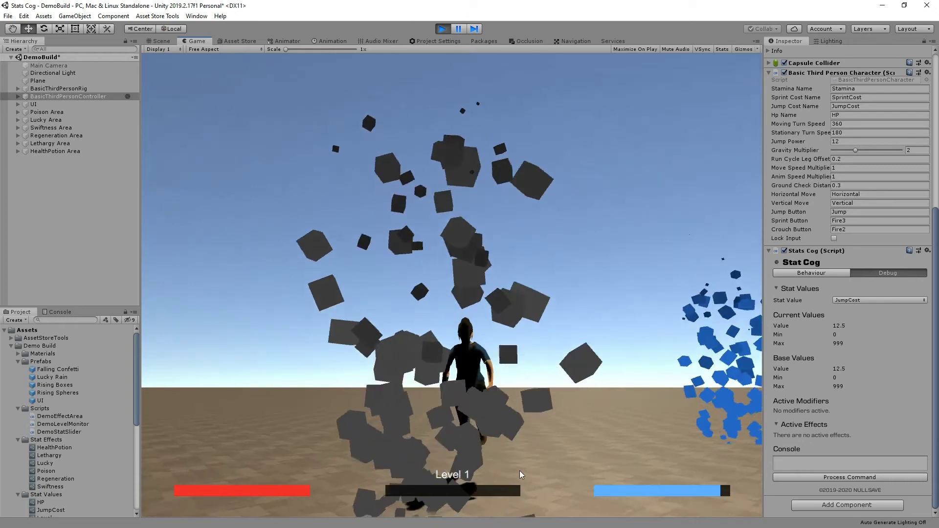
pyautogui.hotkey('shift', 's')
pyautogui.hotkey('shift', 'w')
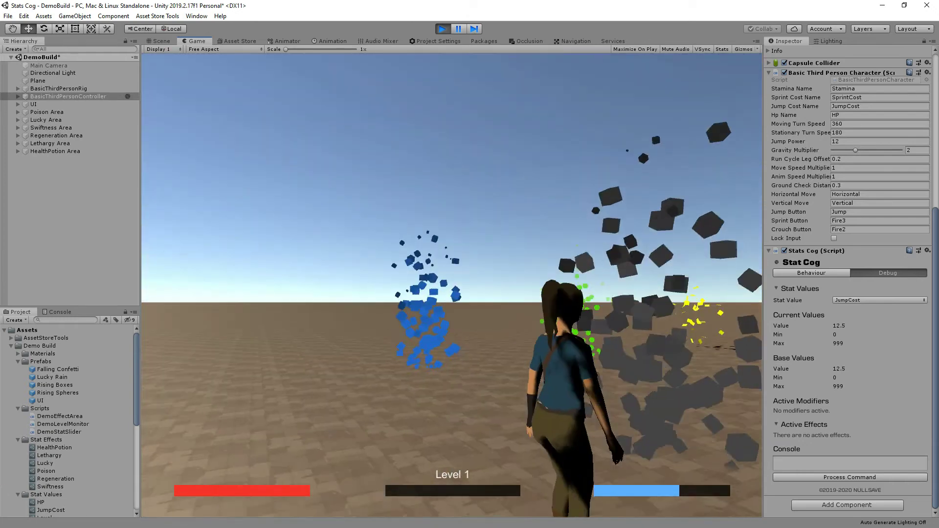
pyautogui.hotkey('shift', 'w')
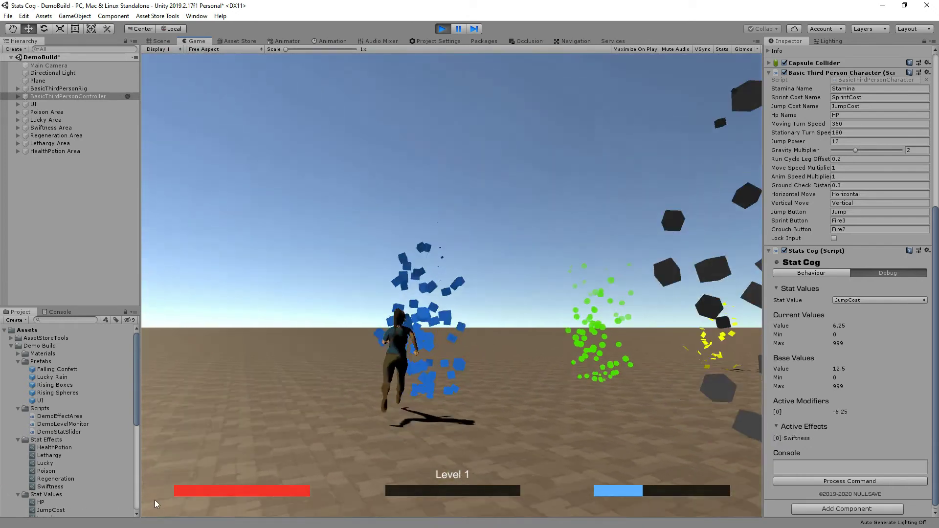
pyautogui.hotkey('shift', 'w')
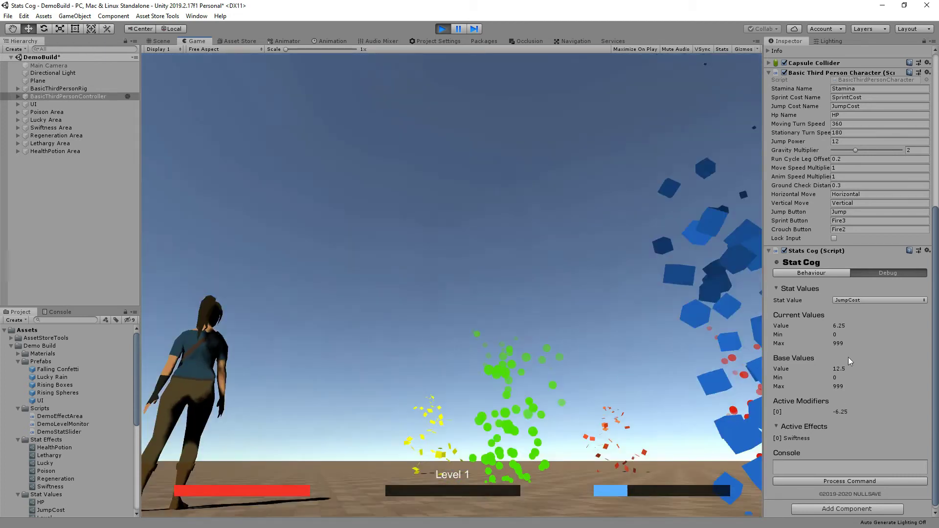
pyautogui.press('space')
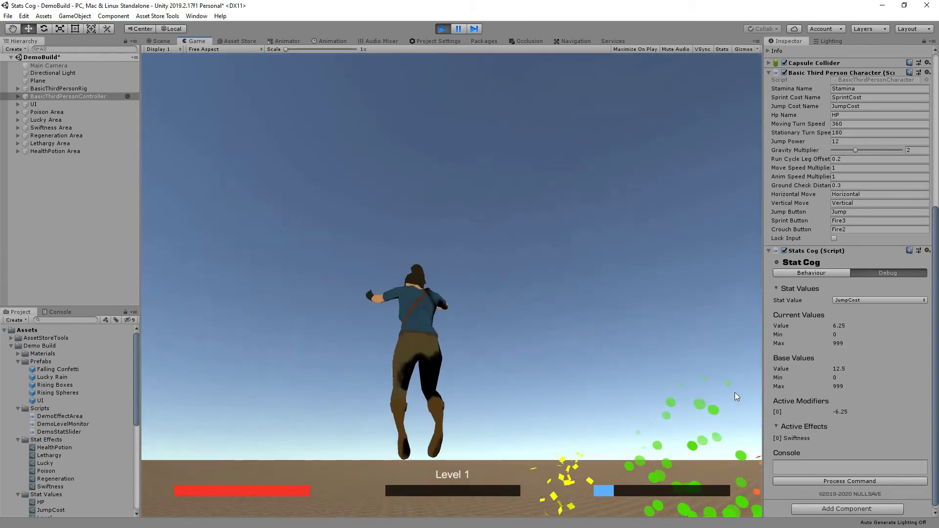
pyautogui.press('space')
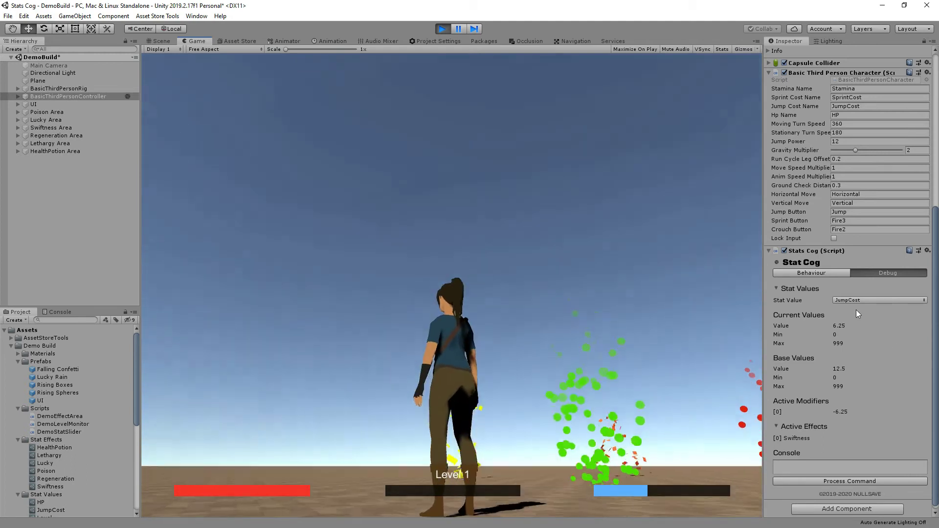
# Step: Switch the Stats Cog debug readout to the SprintCost stat to check its value
pyautogui.click(857, 304)
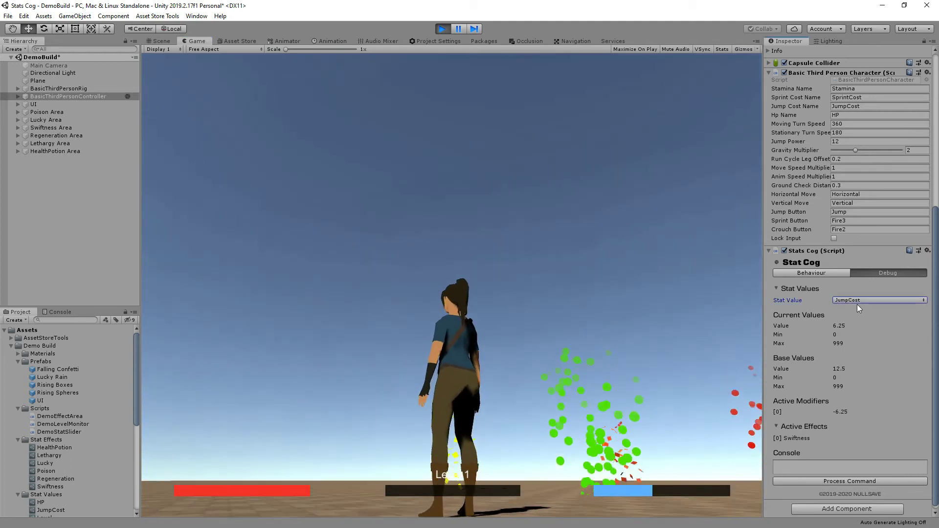
pyautogui.click(865, 292)
pyautogui.click(805, 409)
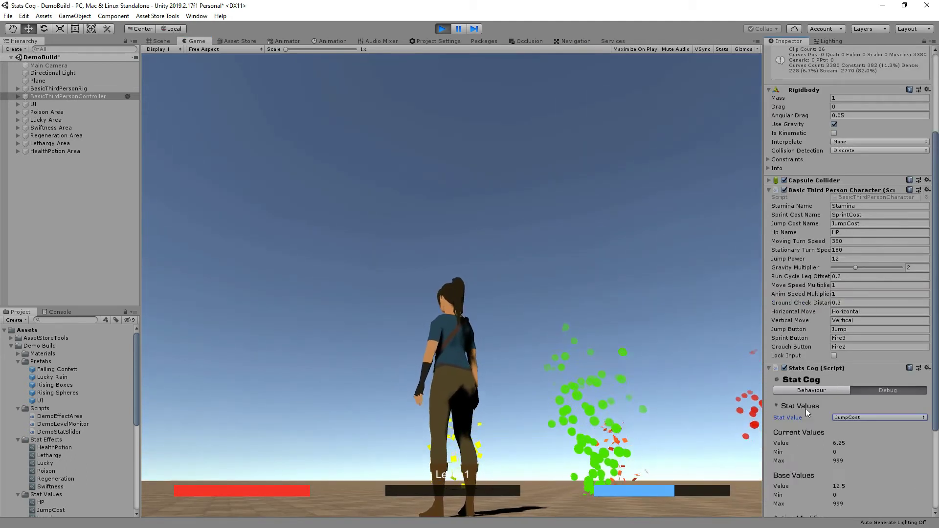
pyautogui.click(849, 418)
pyautogui.click(867, 460)
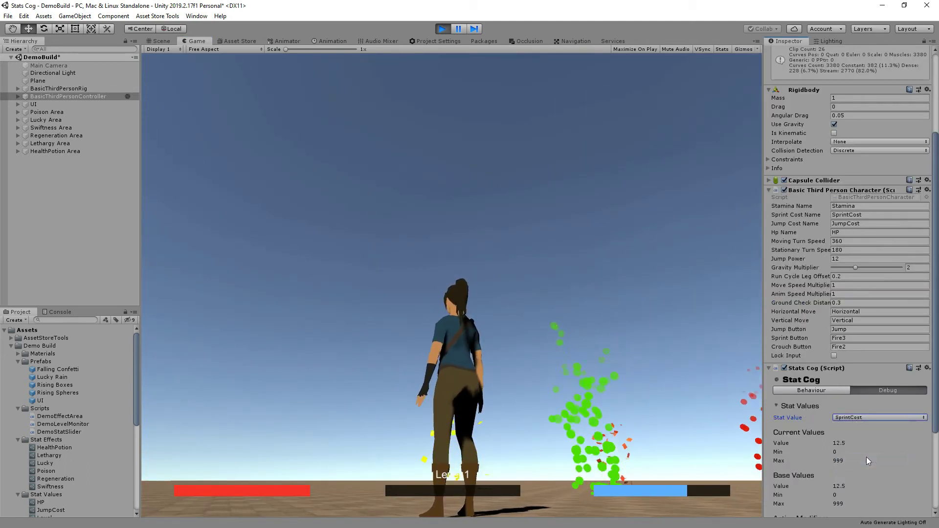
pyautogui.scroll(-5, 861, 398)
pyautogui.click(59, 432)
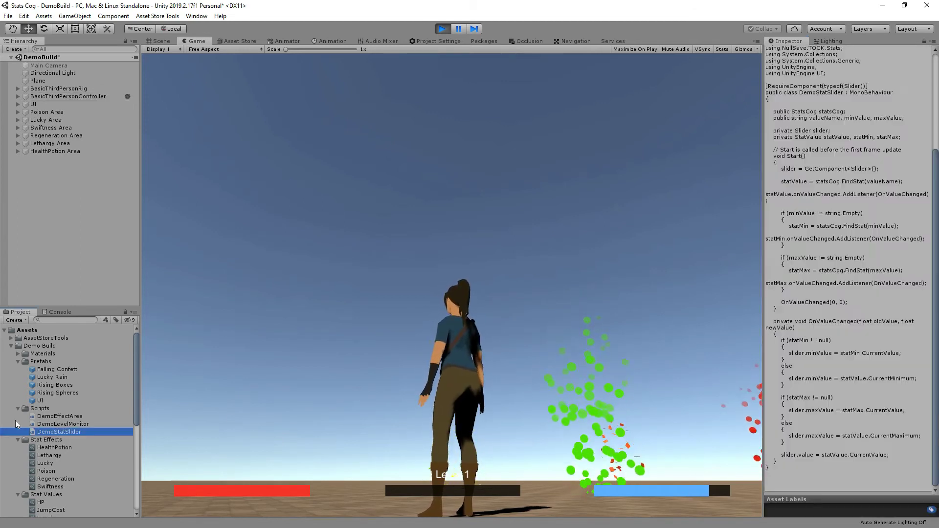
# Step: Reselect BasicThirdPersonController, check its SprintCost debug values while the character is in the Swiftness area, and end play mode
pyautogui.click(63, 98)
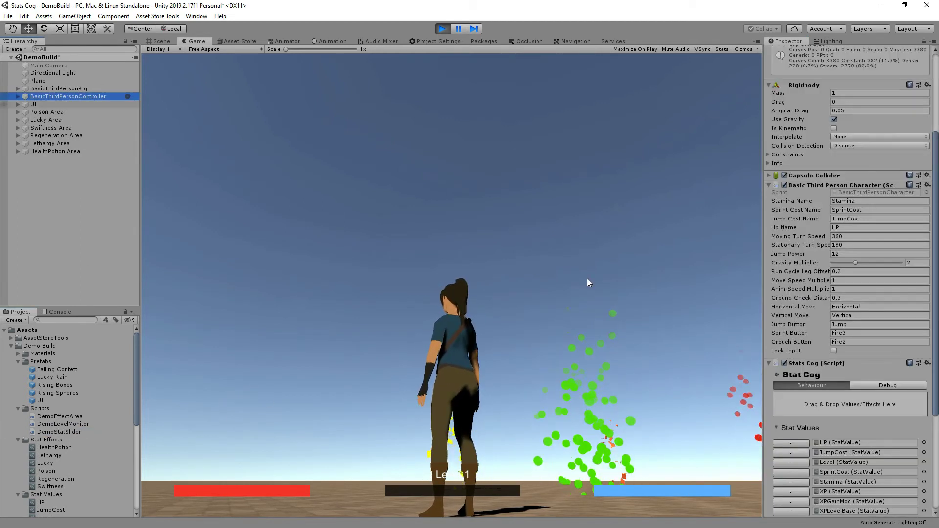
pyautogui.click(875, 385)
pyautogui.click(844, 413)
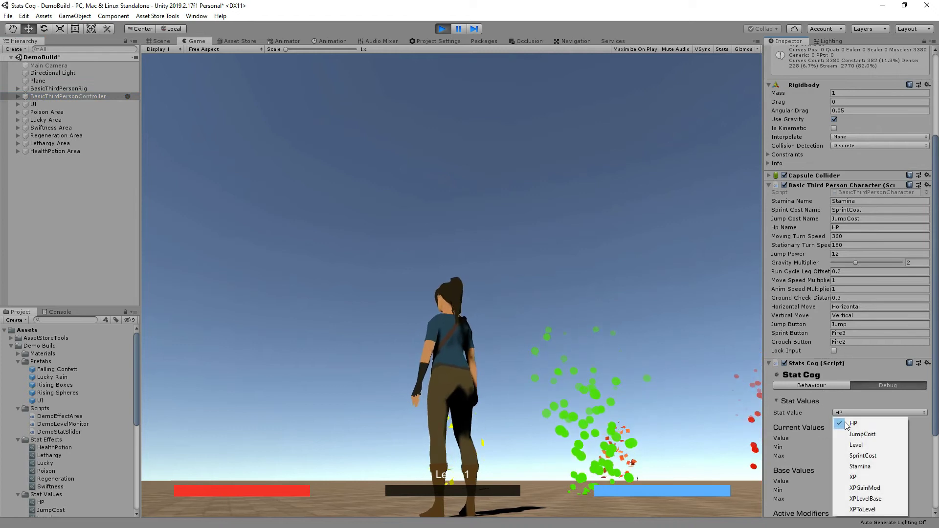
pyautogui.click(862, 456)
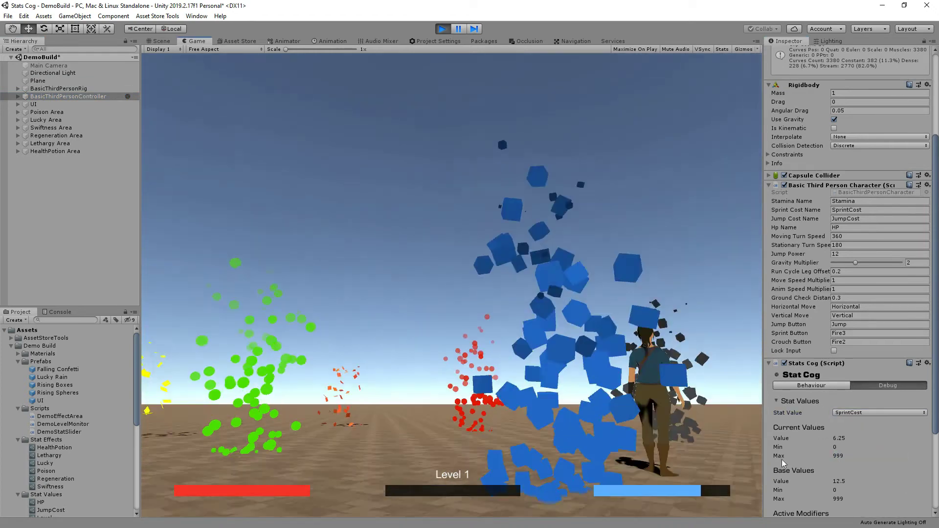
pyautogui.press('Escape')
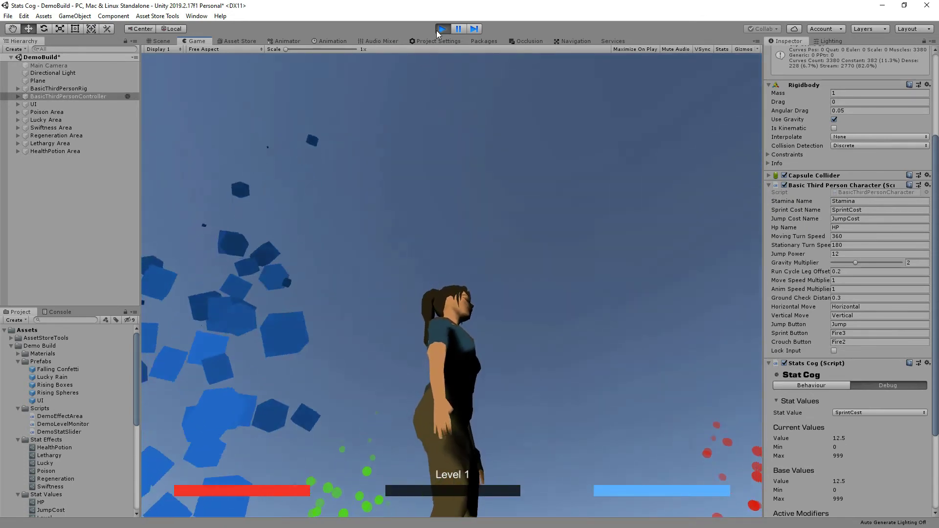
pyautogui.click(440, 29)
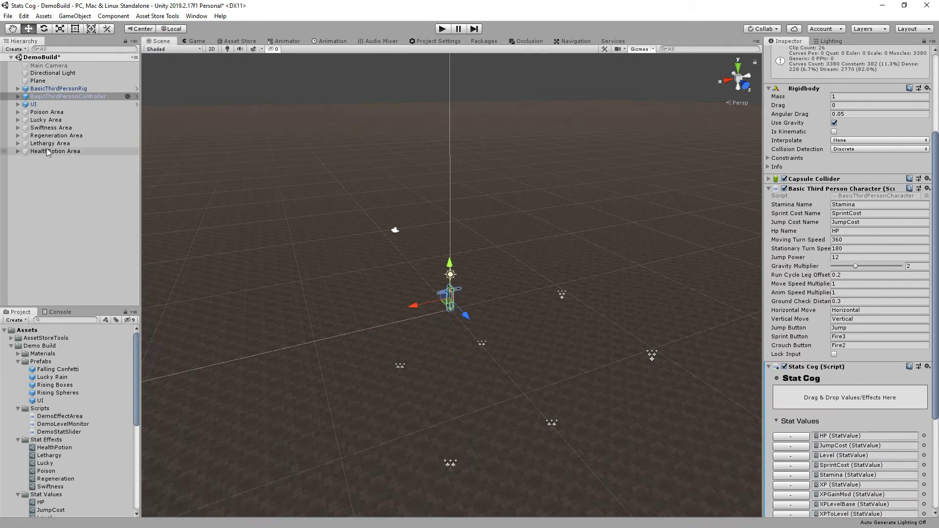
# Step: Create a new Stats Cog stat effect named Gain25XP in the Stat Effects folder
pyautogui.click(48, 152)
pyautogui.click(45, 440)
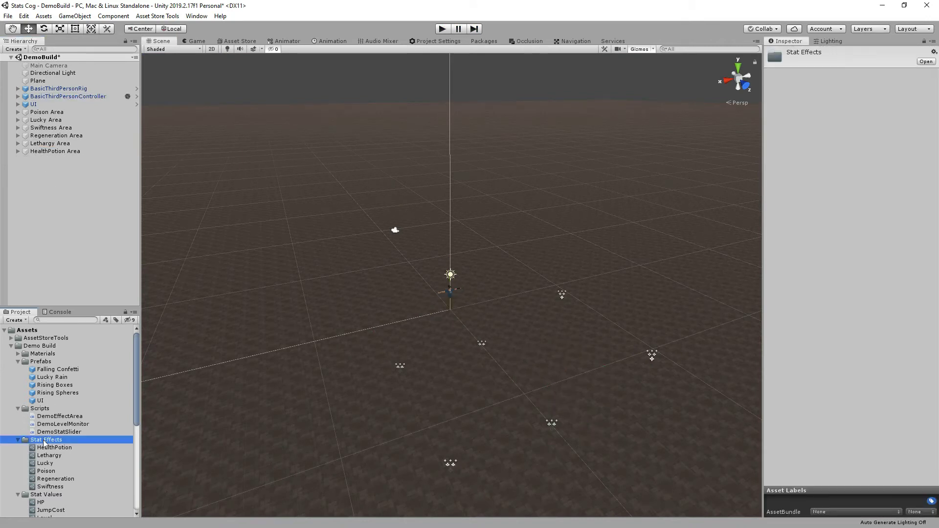
pyautogui.rightClick(44, 444)
pyautogui.moveTo(116, 214)
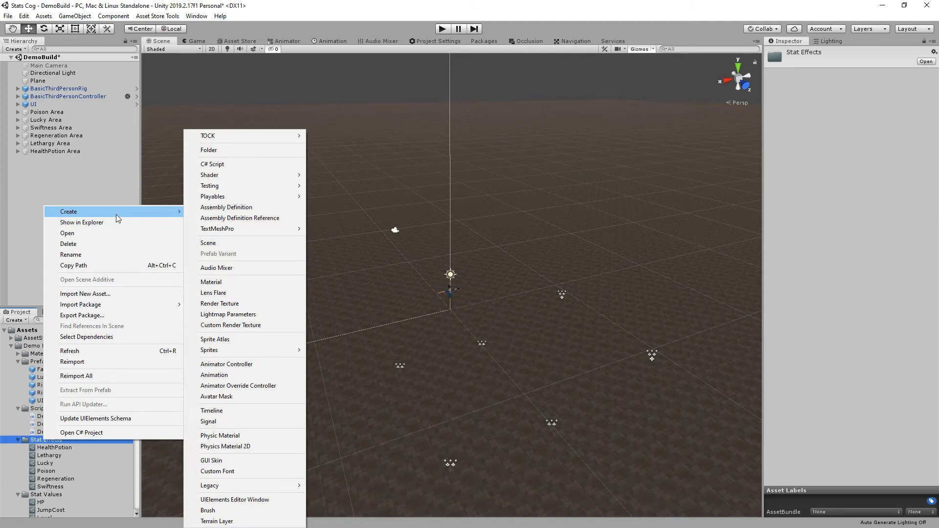
pyautogui.moveTo(280, 137)
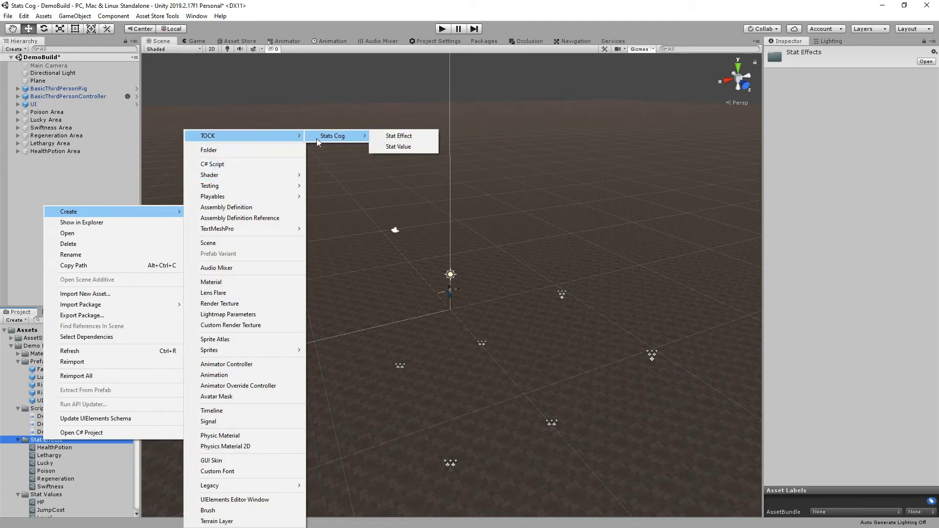
pyautogui.click(398, 136)
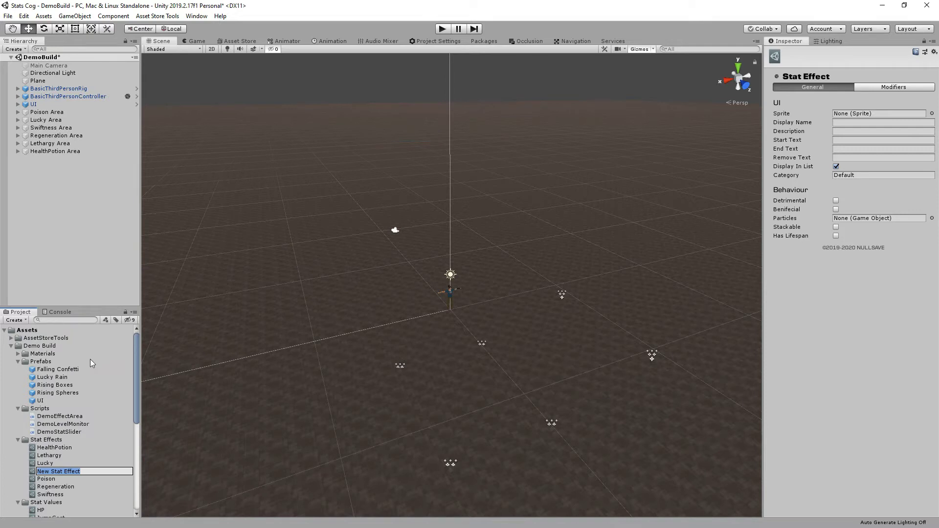
pyautogui.write('Gain25XP')
pyautogui.press('Return')
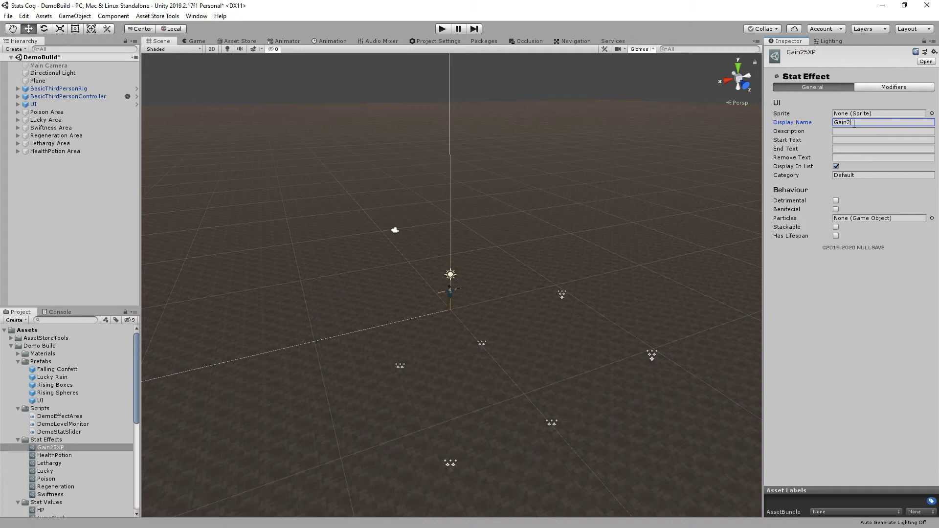
# Step: Set the effect's display name to "Gain 25 XP", disable Display In List, and enable Stackable and Has Lifespan
pyautogui.press('Tab')
pyautogui.press('Tab')
pyautogui.press('Tab')
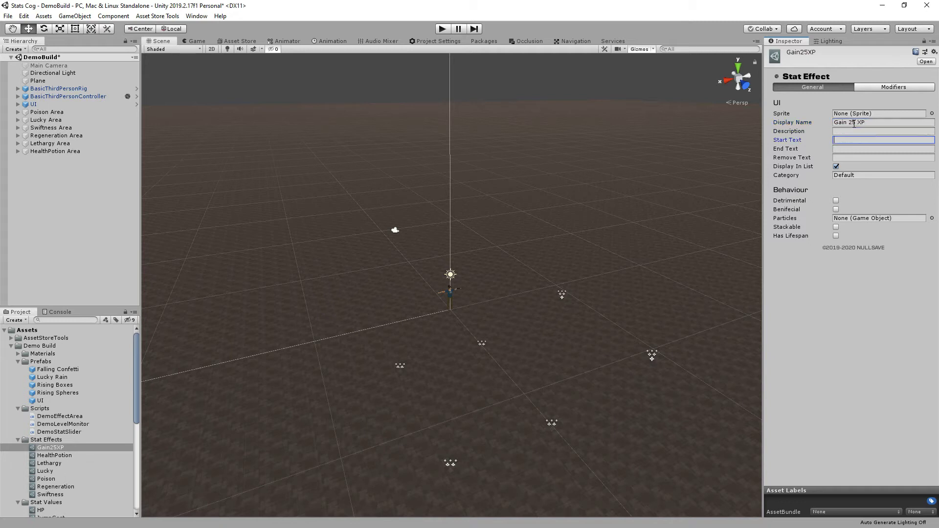
pyautogui.click(836, 167)
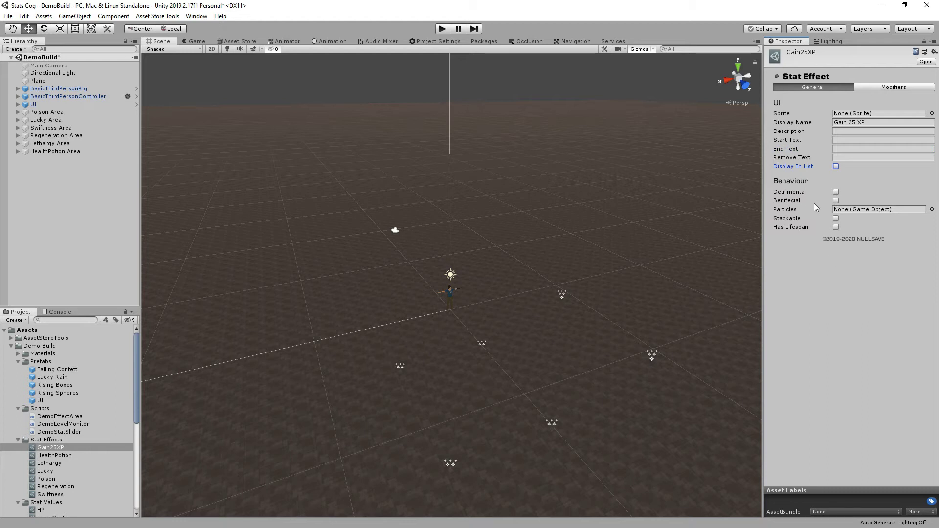
pyautogui.click(835, 227)
# Step: Add a stat modifier to Gain25XP that affects the XP stat with the value 25 * XPGainMod
pyautogui.click(879, 88)
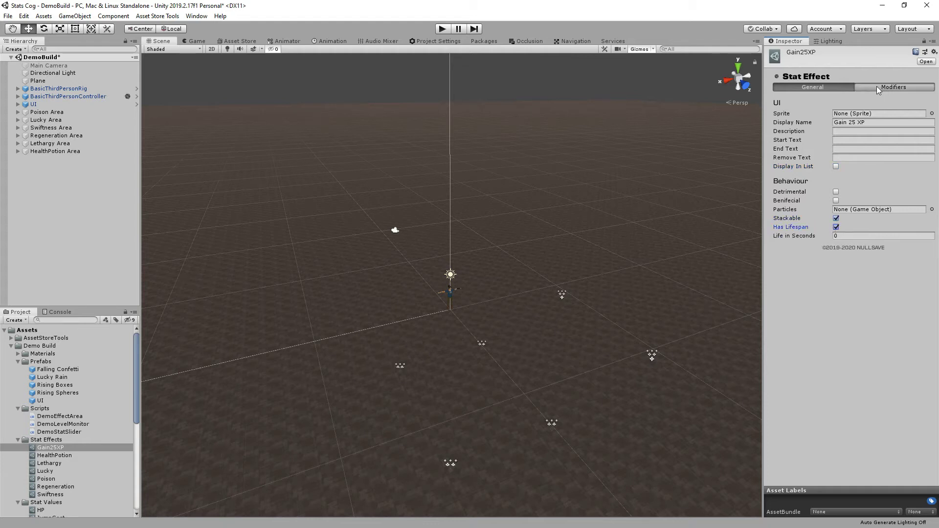
pyautogui.click(772, 103)
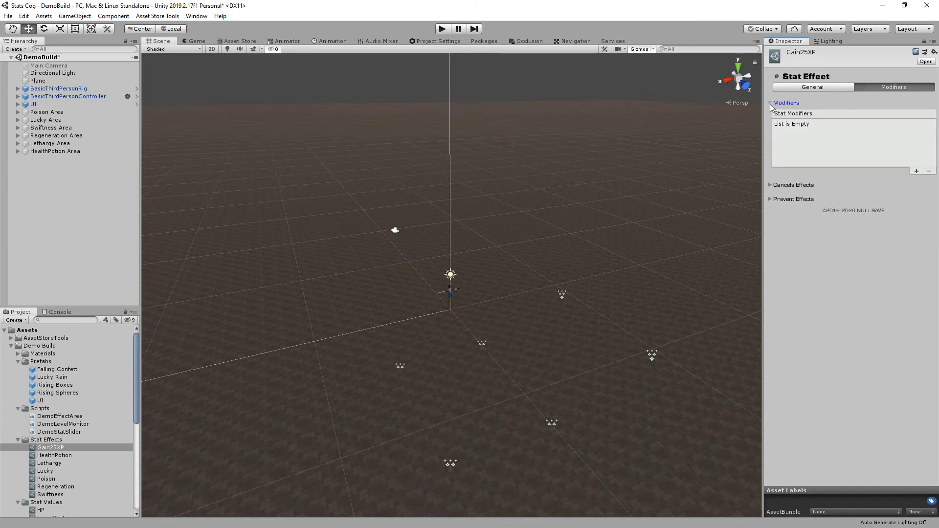
pyautogui.click(916, 172)
pyautogui.click(854, 126)
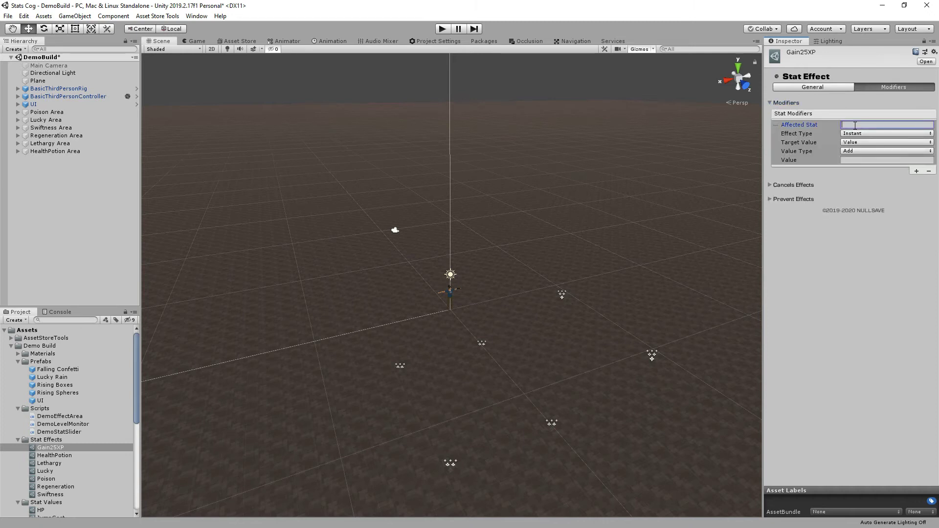
pyautogui.click(876, 157)
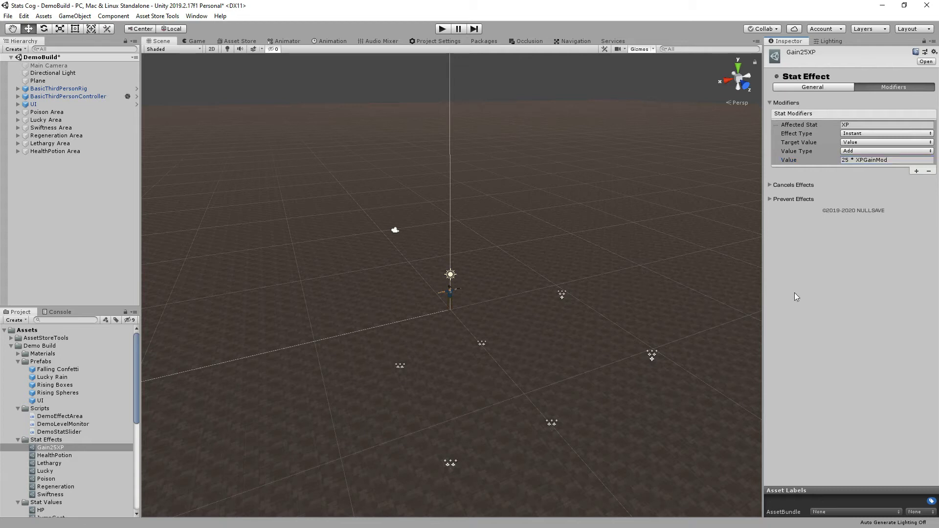
# Step: Duplicate Regeneration Area and move the copy to about X -13.27, Z 6.98, away from the other areas
pyautogui.click(60, 152)
pyautogui.press('Up')
pyautogui.press('Up')
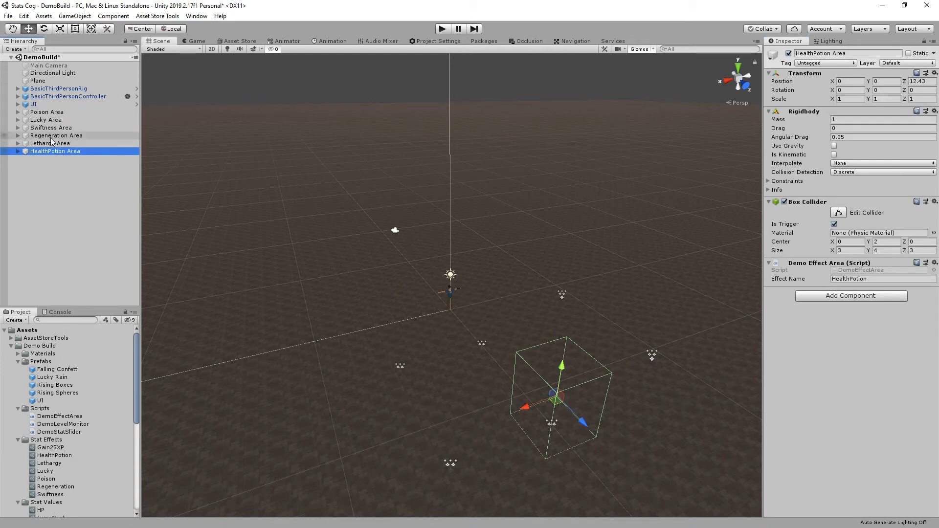
pyautogui.hotkey('ctrl', 'd')
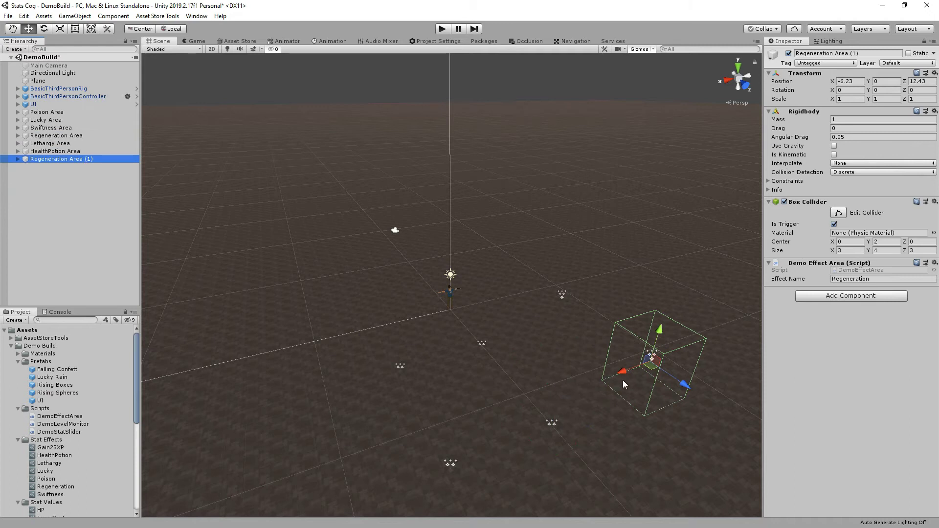
pyautogui.moveTo(623, 374); pyautogui.dragTo(624, 374)
pyautogui.moveTo(678, 389); pyautogui.dragTo(634, 298)
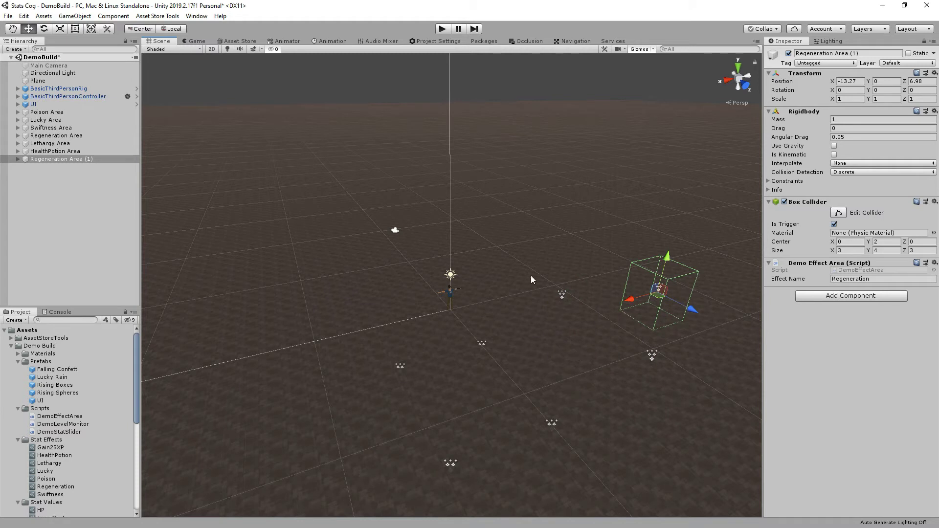
# Step: Rename the duplicated area to XP Gain Area and set its Demo Effect Area effect name to Gain25XP
pyautogui.click(94, 161)
pyautogui.write('XP Gain Area')
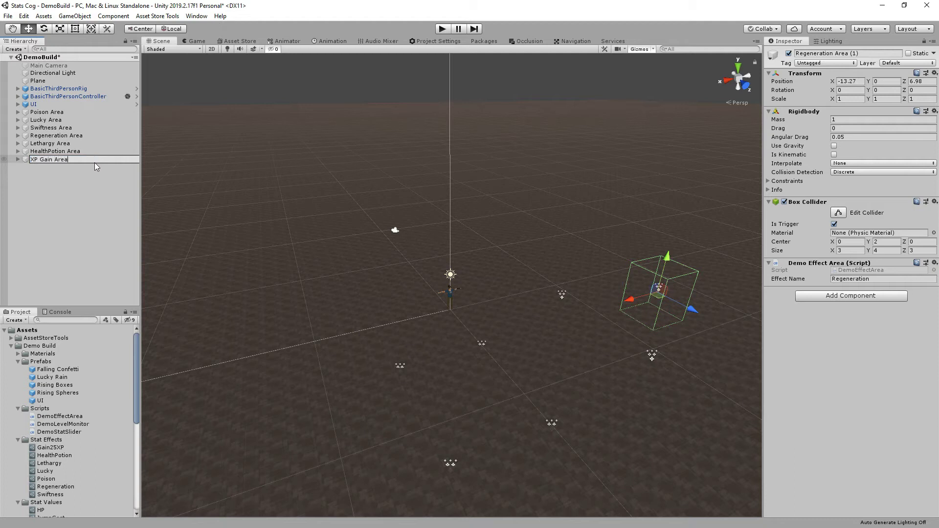
pyautogui.press('Return')
pyautogui.click(851, 278)
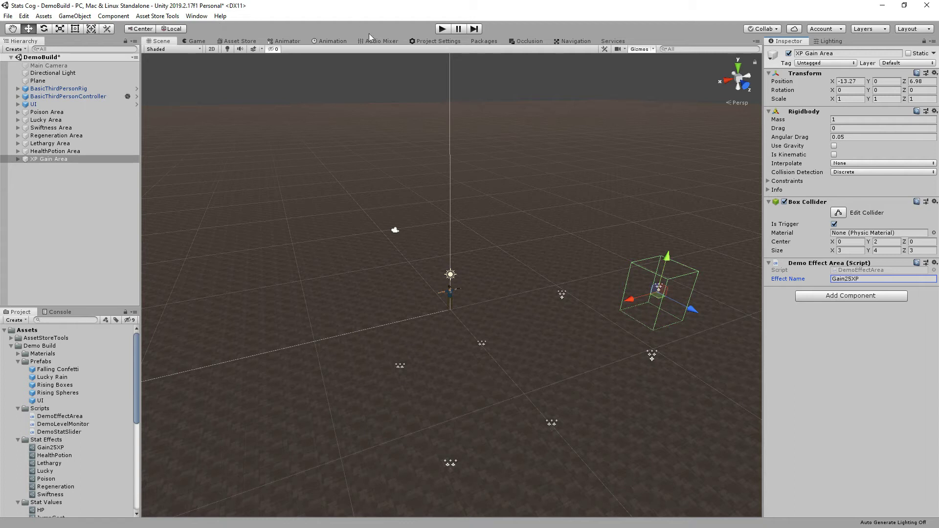
# Step: Leave play mode and add the Gain25XP effect to the Stats Cog component of BasicThirdPersonController
pyautogui.click(441, 29)
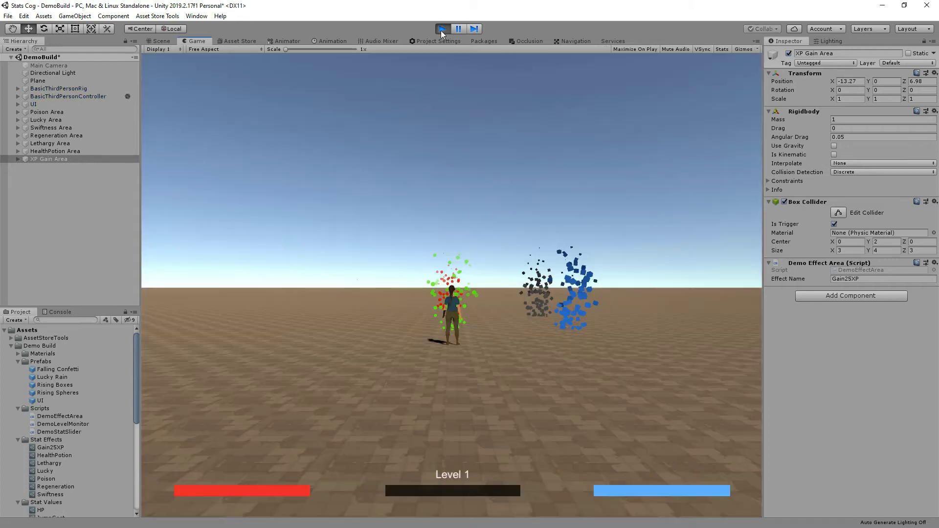
pyautogui.click(441, 29)
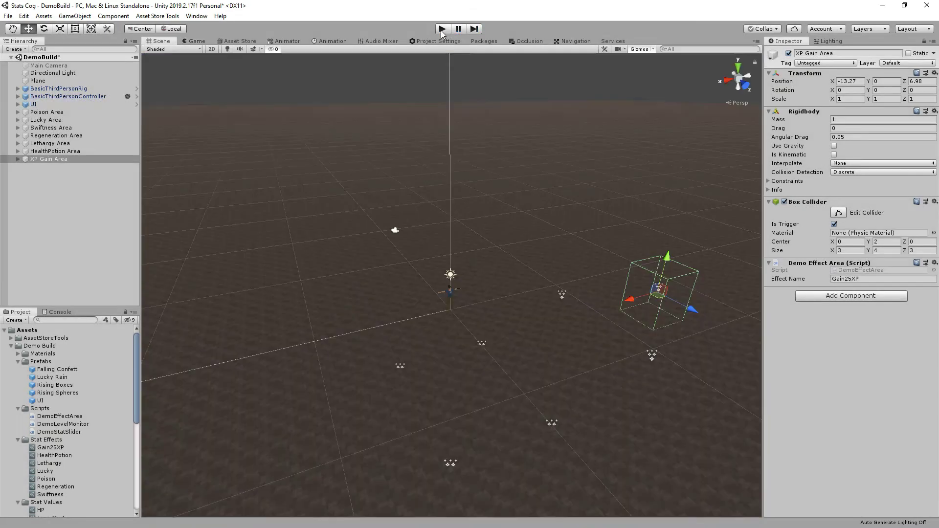
pyautogui.click(64, 97)
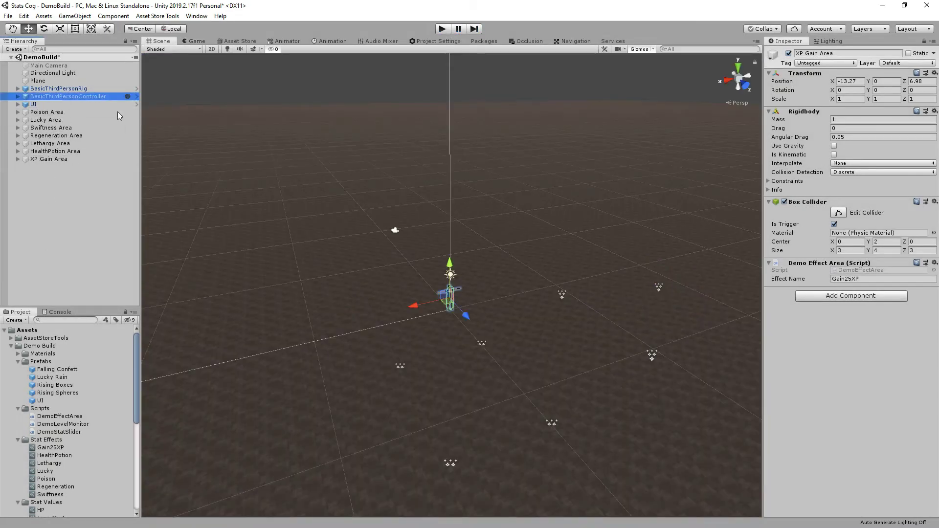
pyautogui.scroll(-8, 838, 401)
pyautogui.moveTo(45, 448); pyautogui.dragTo(831, 259)
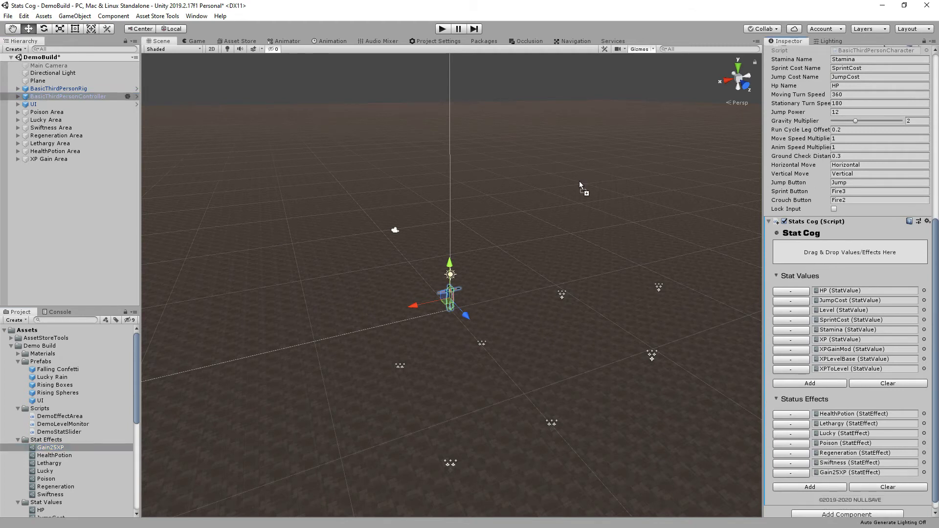
# Step: Start play mode and switch the Stats Cog debug readout to the XP stat
pyautogui.click(442, 29)
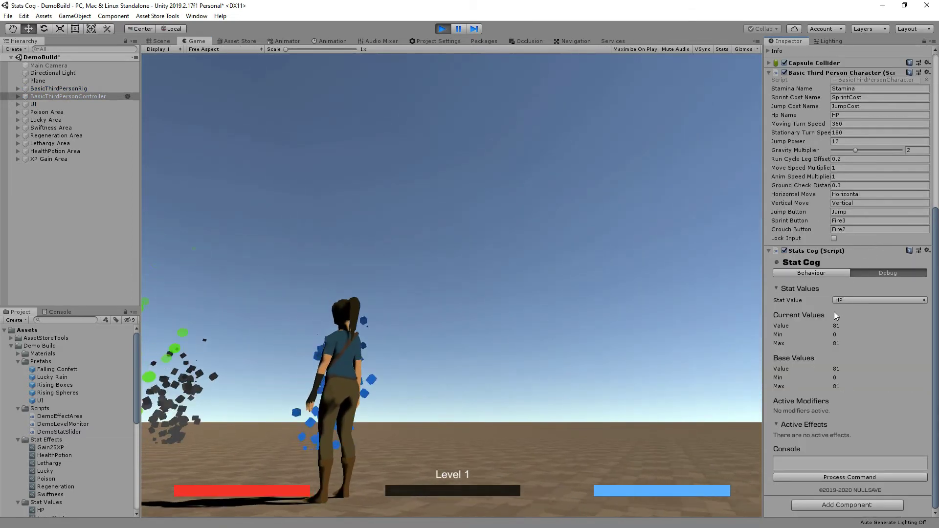
pyautogui.click(842, 300)
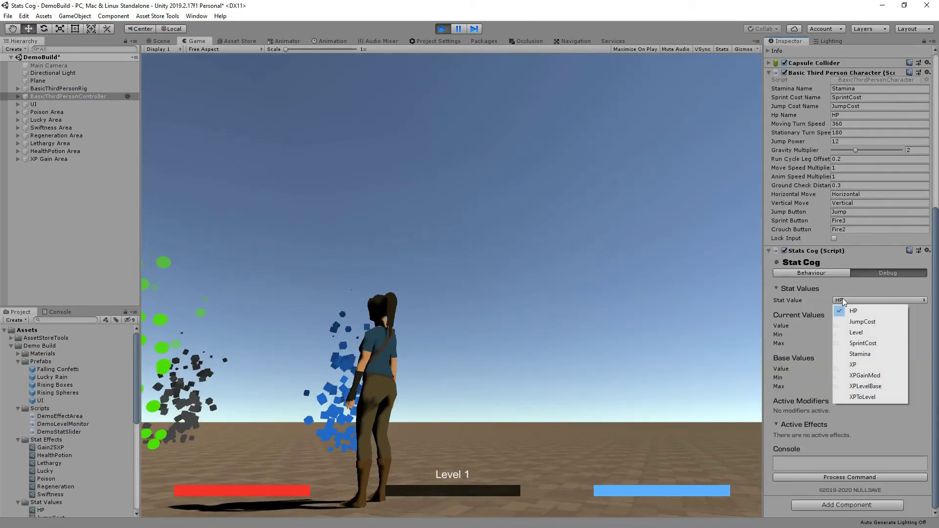
pyautogui.click(852, 364)
# Step: Run the character through the XP Gain Area to test how the Gain25XP effect changes the XP value
pyautogui.click(588, 369)
pyautogui.press('w')
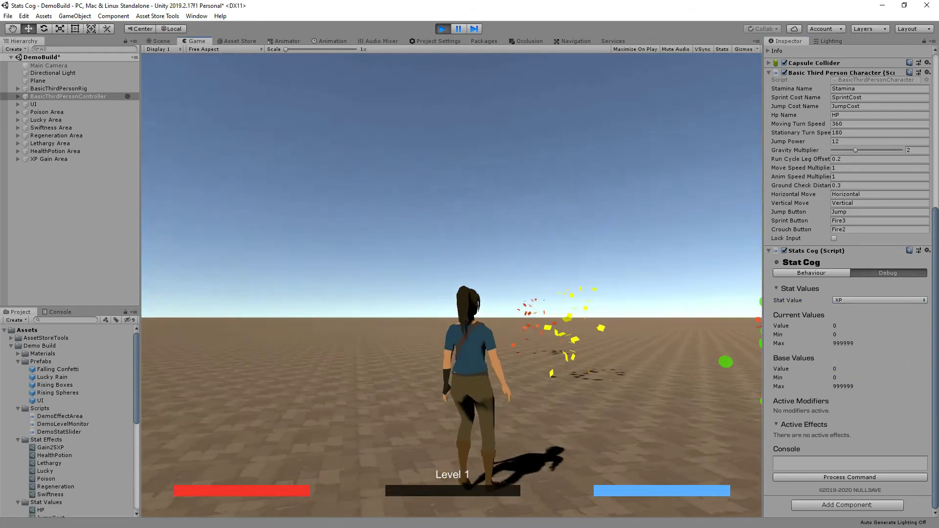
pyautogui.press('shift')
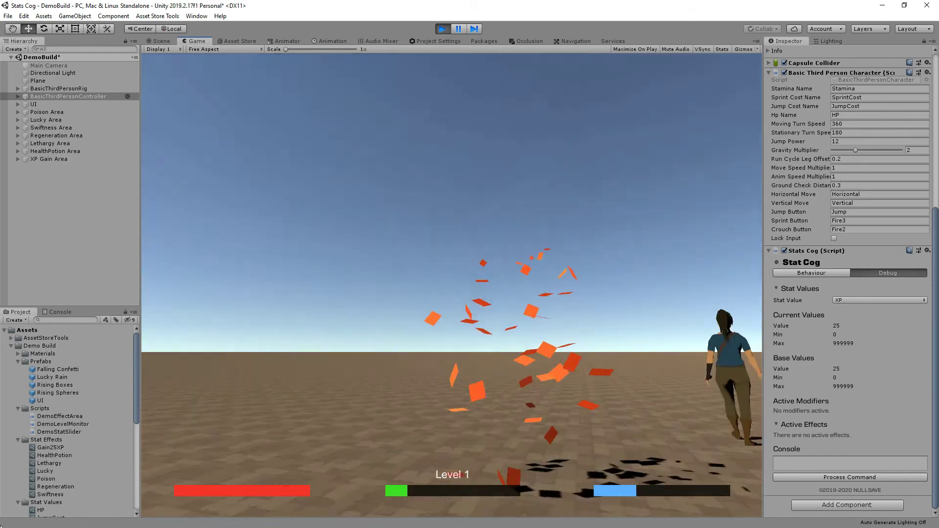
pyautogui.press('w')
pyautogui.press('w')
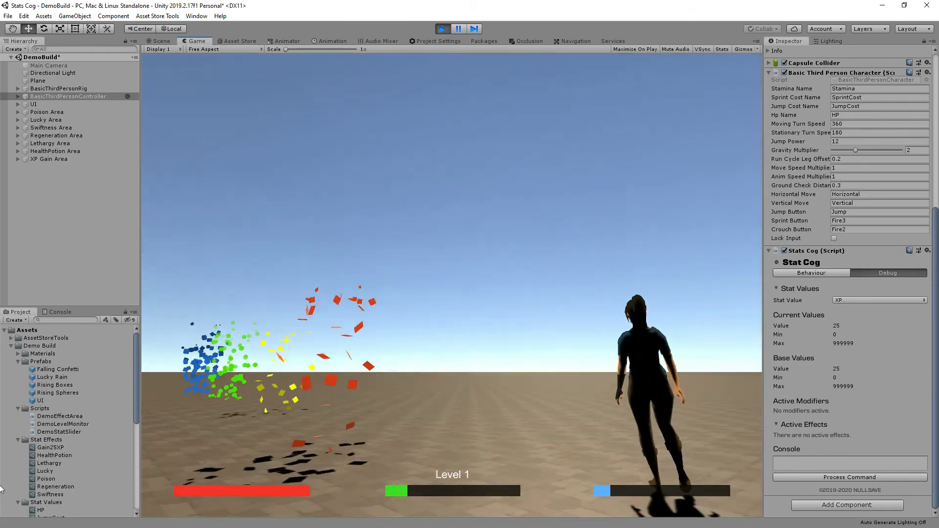
pyautogui.press('w')
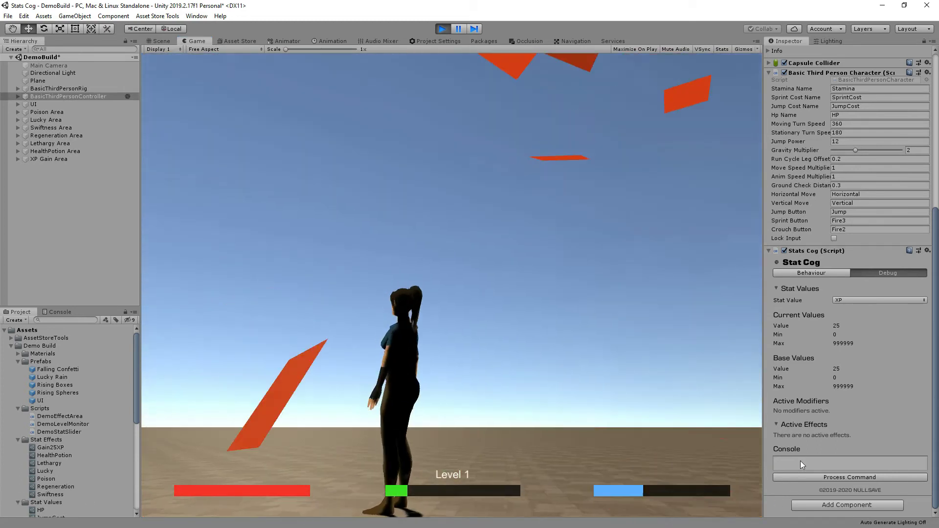
pyautogui.click(800, 463)
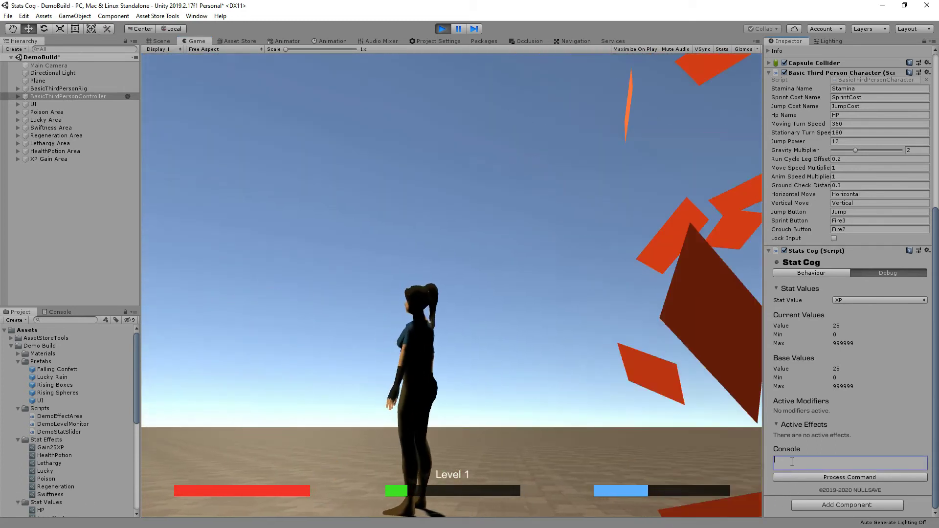
pyautogui.write('value')
pyautogui.press('BackSpace')
pyautogui.press('BackSpace')
pyautogui.press('BackSpace')
pyautogui.press('BackSpace')
pyautogui.press('BackSpace')
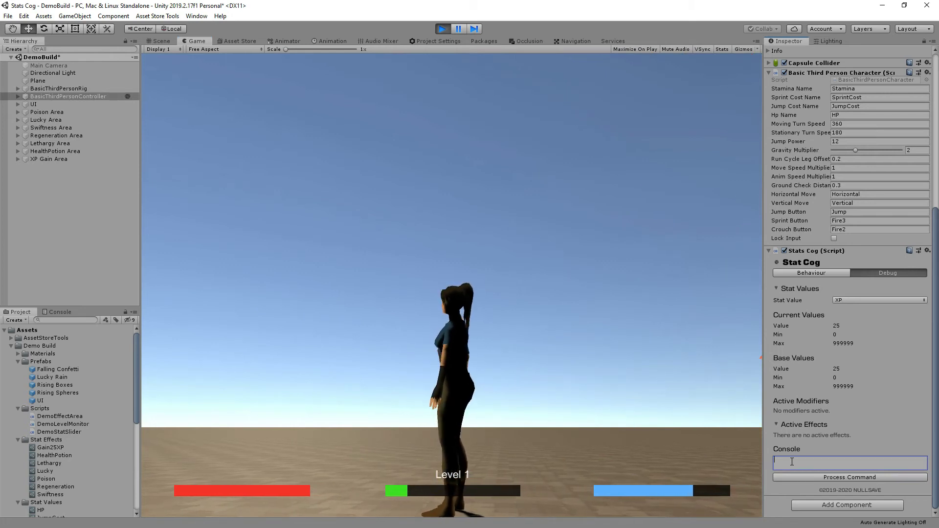
# Step: Walk the character through the Lucky Area so the Lucky effect is applied during the XP test
pyautogui.click(477, 301)
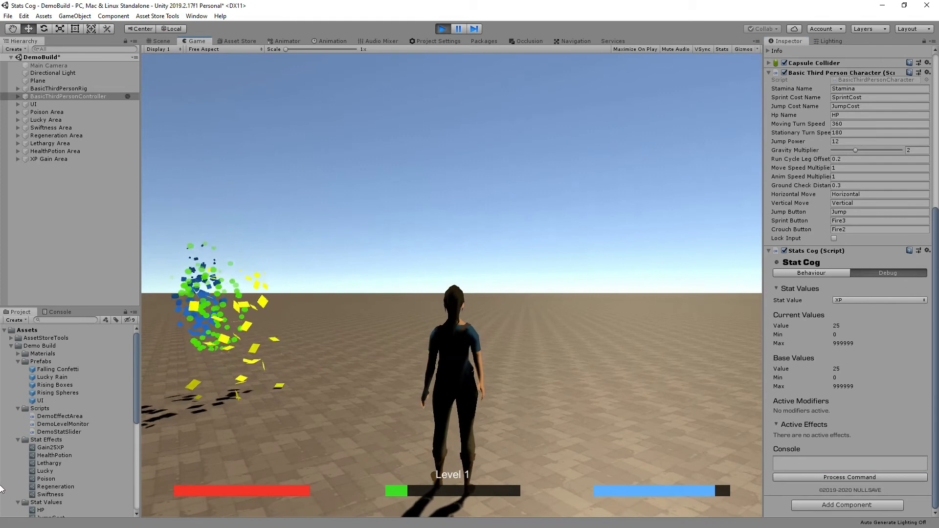
pyautogui.press('w')
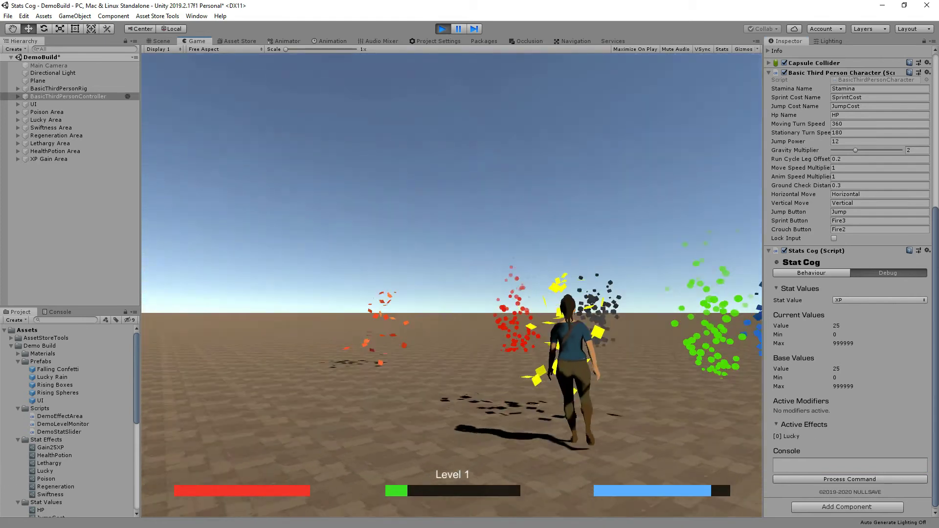
# Step: Walk the character through the orange XP Gain area to test the XP gain while the Lucky effect is active
pyautogui.press('w')
pyautogui.press('w')
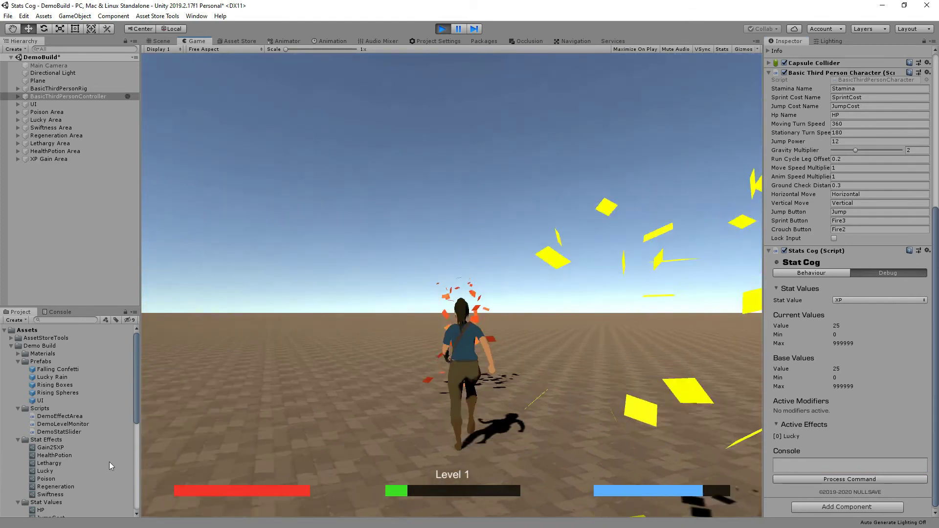
pyautogui.press('w')
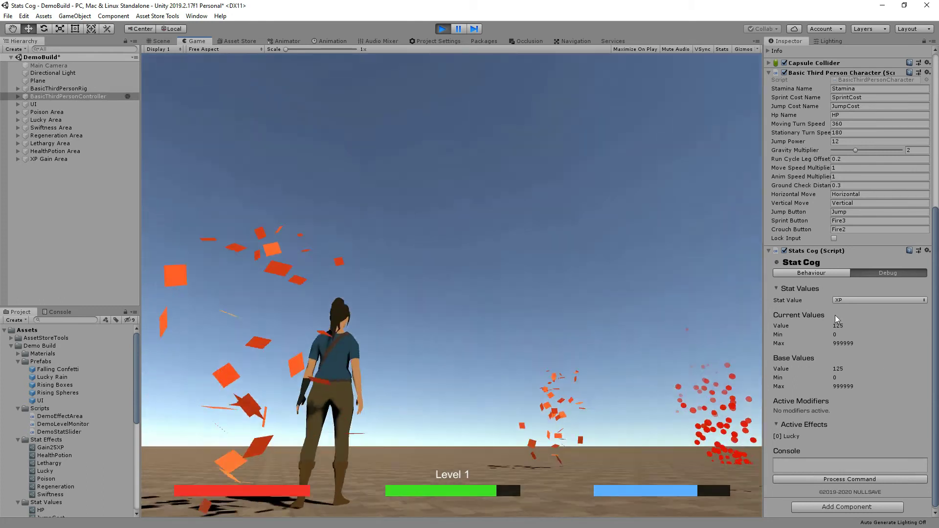
pyautogui.press('w')
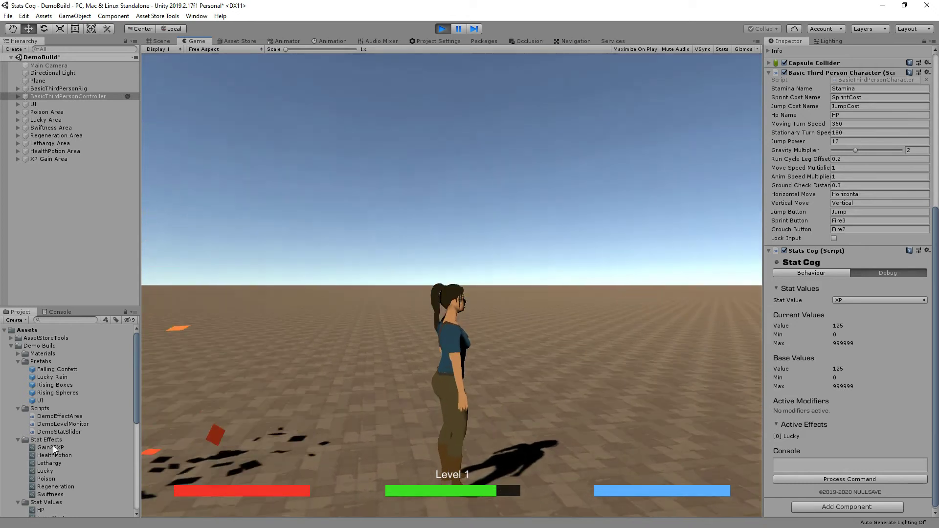
# Step: Examine the stat modifiers of the Gain25XP stat effect
pyautogui.click(53, 446)
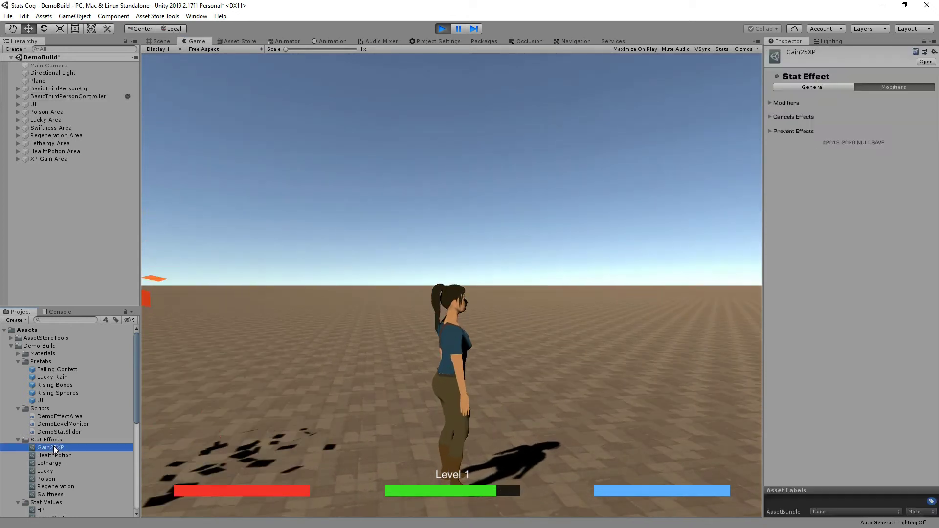
pyautogui.click(772, 103)
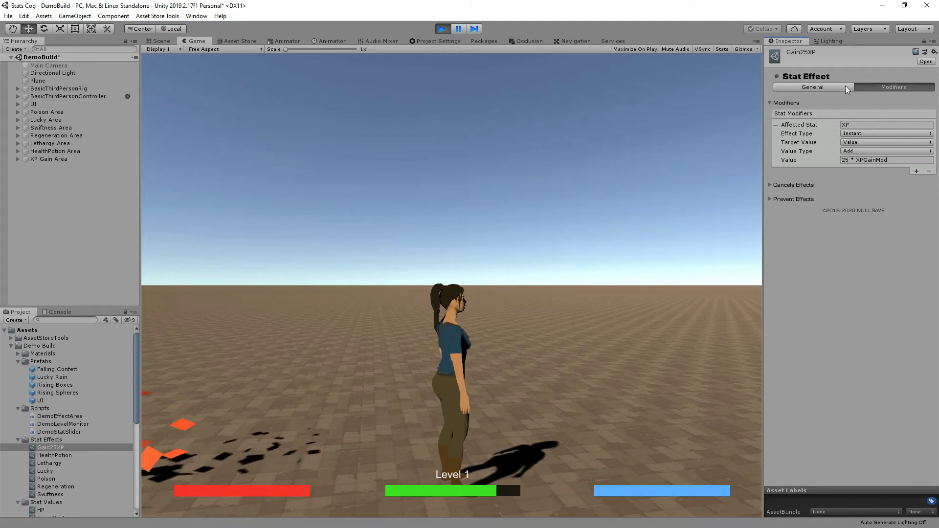
# Step: Show the XPGainMod stat in the debug view of the BasicThirdPersonController's Stats Cog component
pyautogui.click(98, 95)
pyautogui.scroll(-5, 790, 261)
pyautogui.scroll(-4, 856, 266)
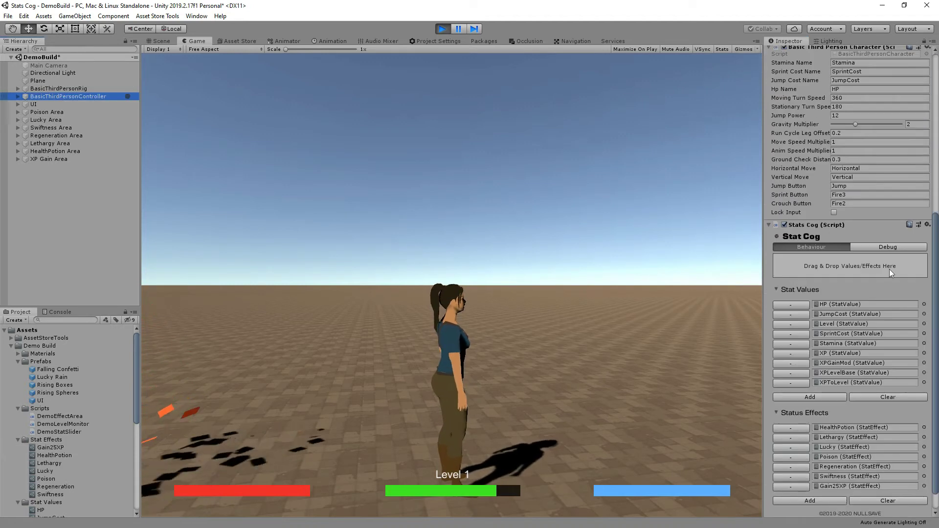
pyautogui.click(884, 247)
pyautogui.click(849, 299)
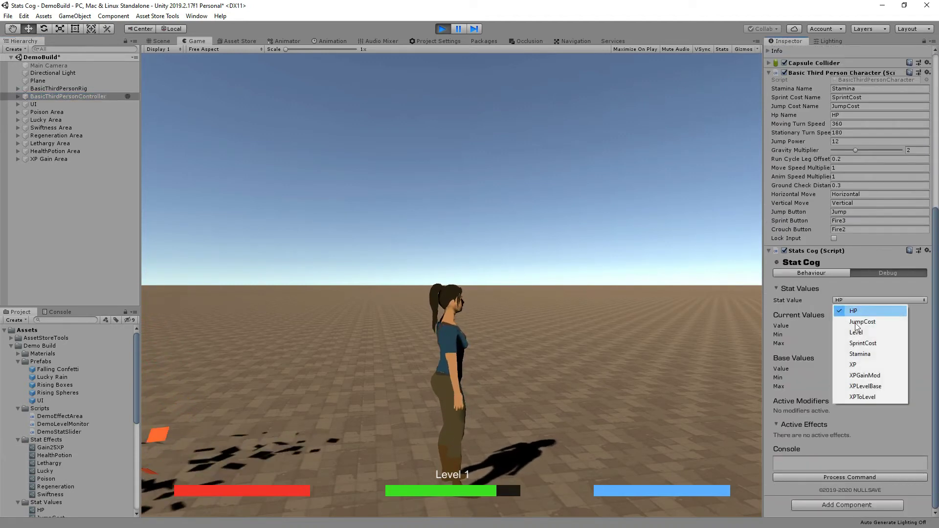
pyautogui.click(865, 376)
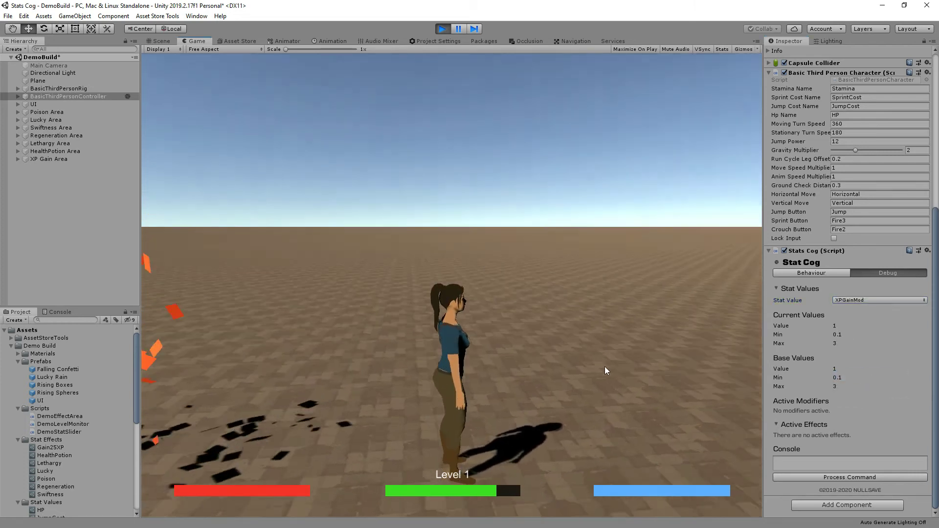
# Step: Run the character through the yellow Lucky area and the orange XP Gain area, watching XPGainMod, and stop the play test
pyautogui.press('w')
pyautogui.press('shift')
pyautogui.press('w')
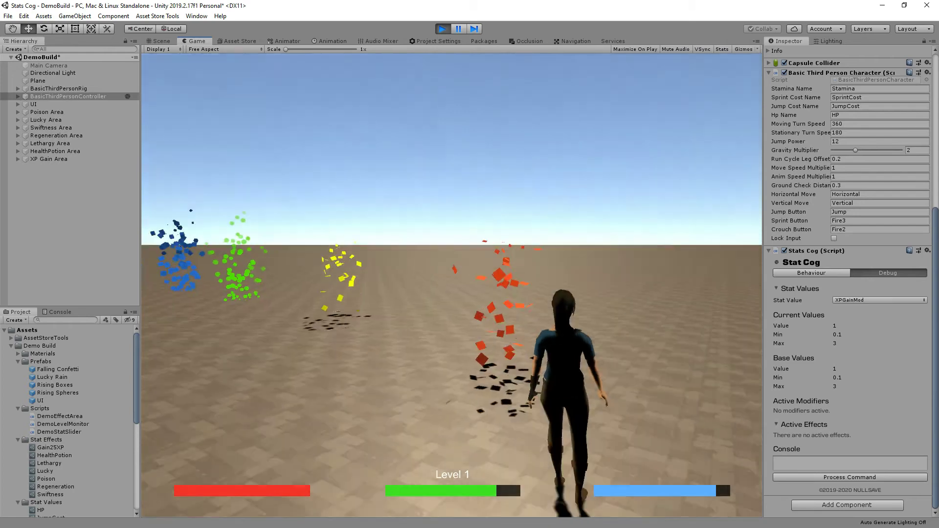
pyautogui.press('w')
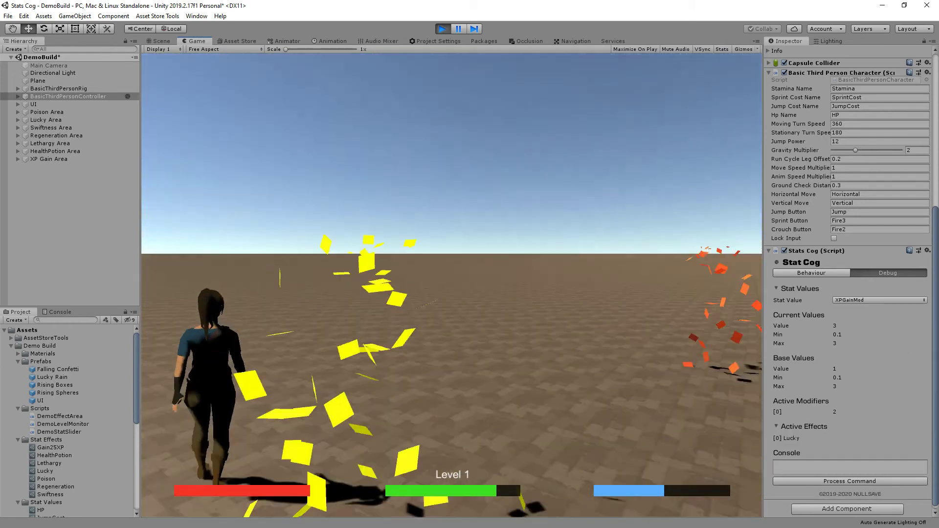
pyautogui.press('w')
pyautogui.press('w')
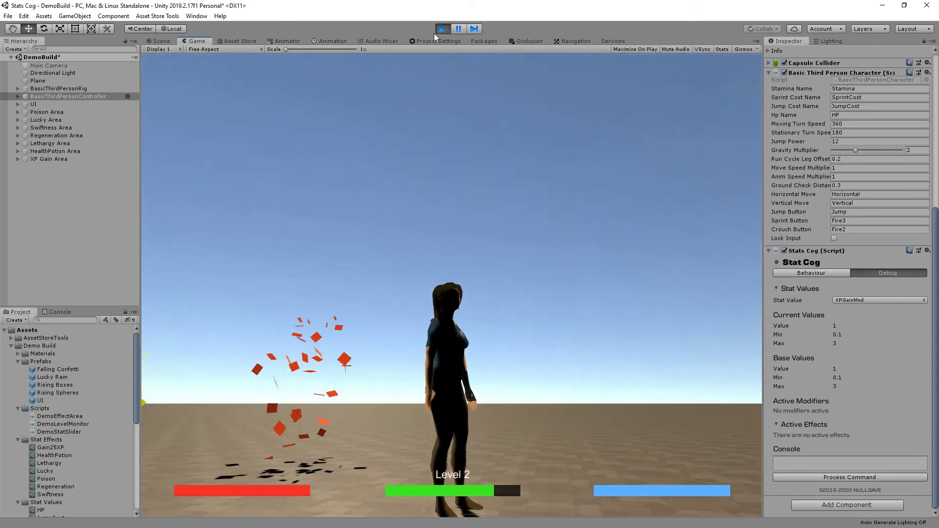
pyautogui.click(437, 30)
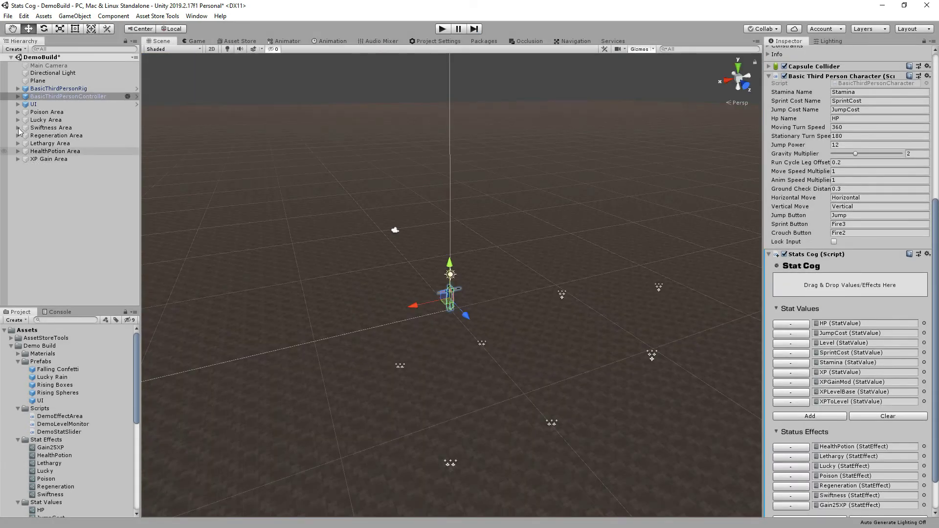
# Step: Switch the scene to 2D view and add a UI Text object as a child of the UI's Update List
pyautogui.click(17, 105)
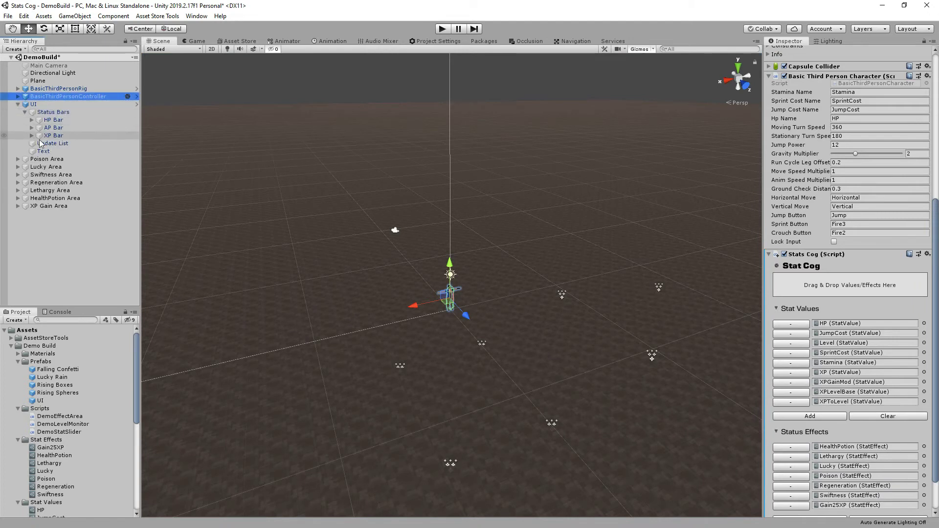
pyautogui.click(211, 48)
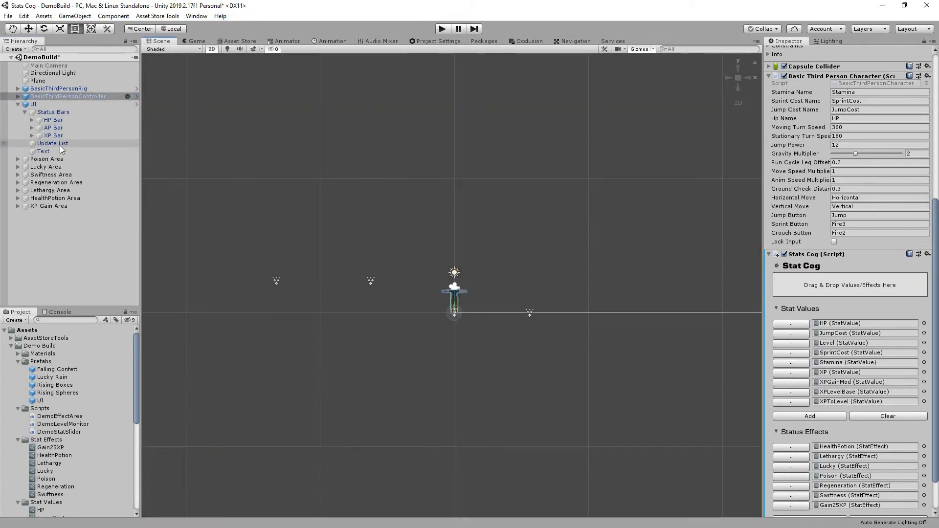
pyautogui.click(52, 144)
pyautogui.press('f')
pyautogui.scroll(6, 458, 276)
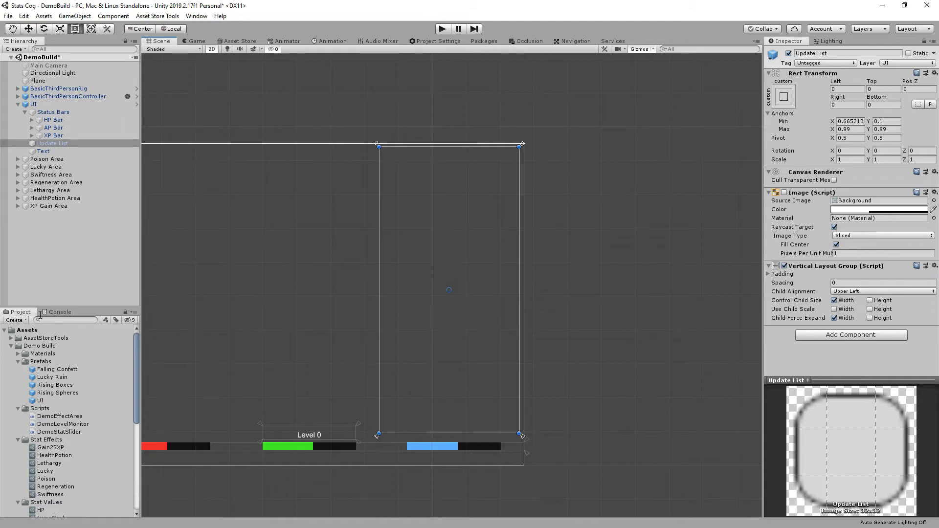
pyautogui.rightClick(66, 144)
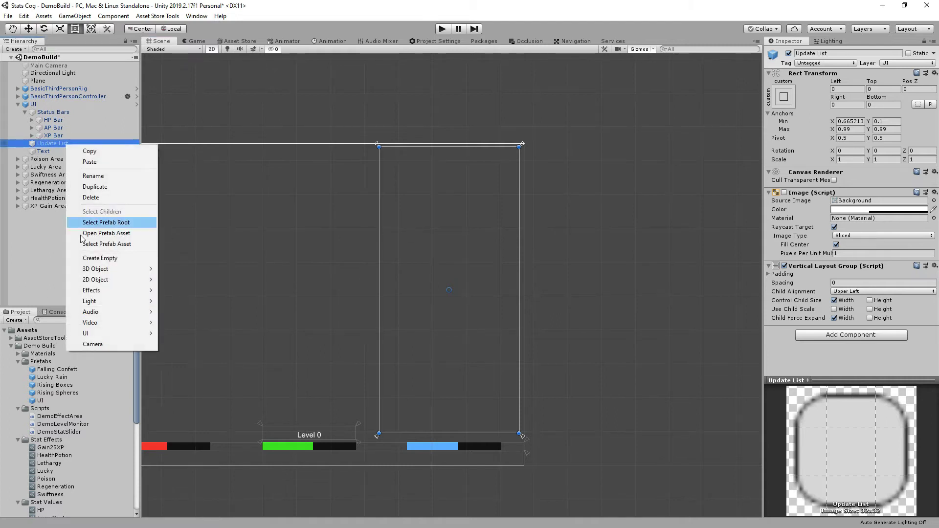
pyautogui.moveTo(112, 336)
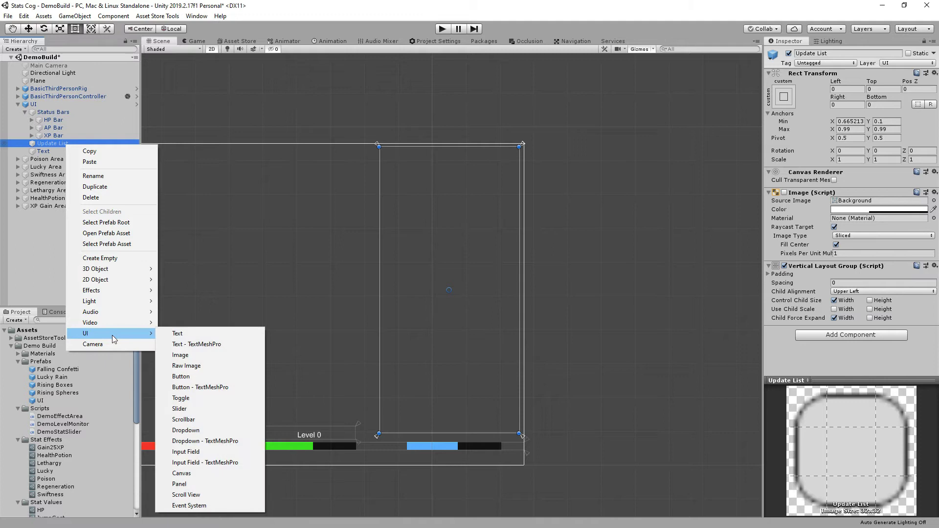
pyautogui.click(175, 333)
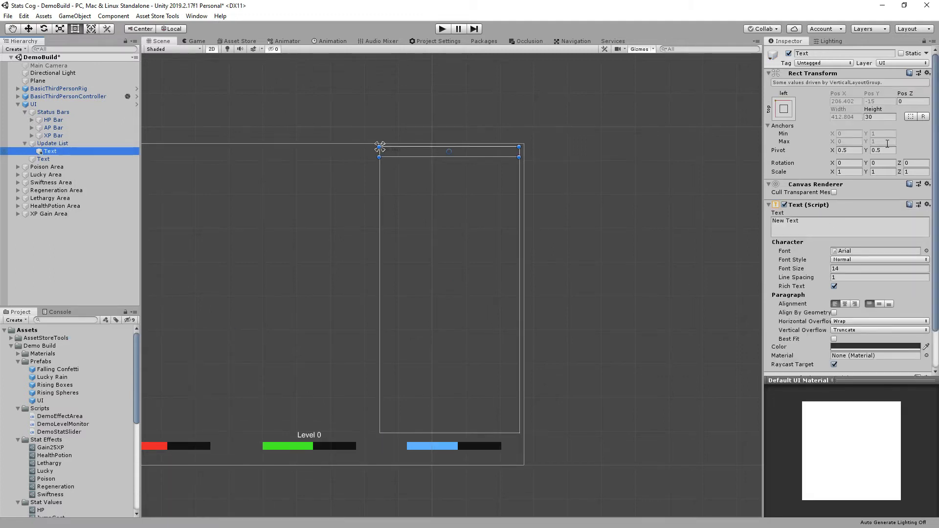
# Step: Set the new text's color to white (FFFFFF) and its font size to 18
pyautogui.click(854, 346)
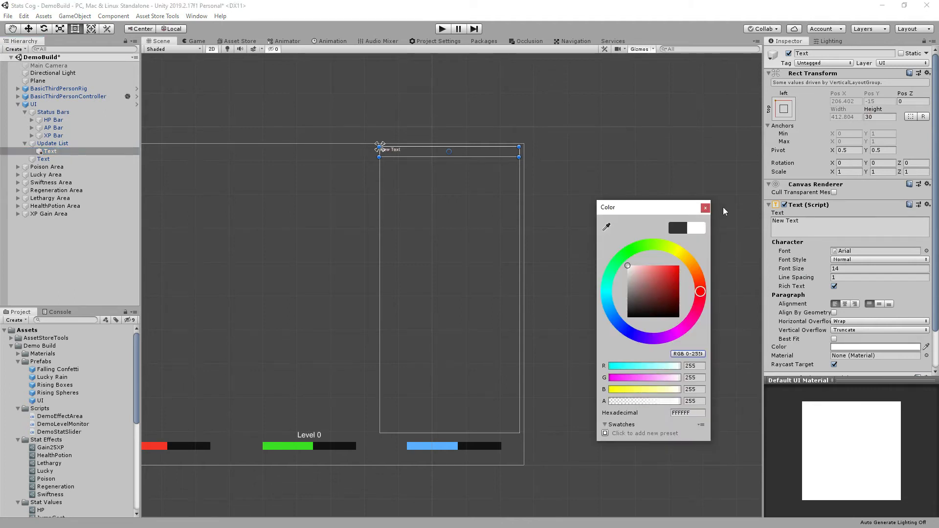
pyautogui.click(705, 208)
pyautogui.click(843, 267)
pyautogui.write('18')
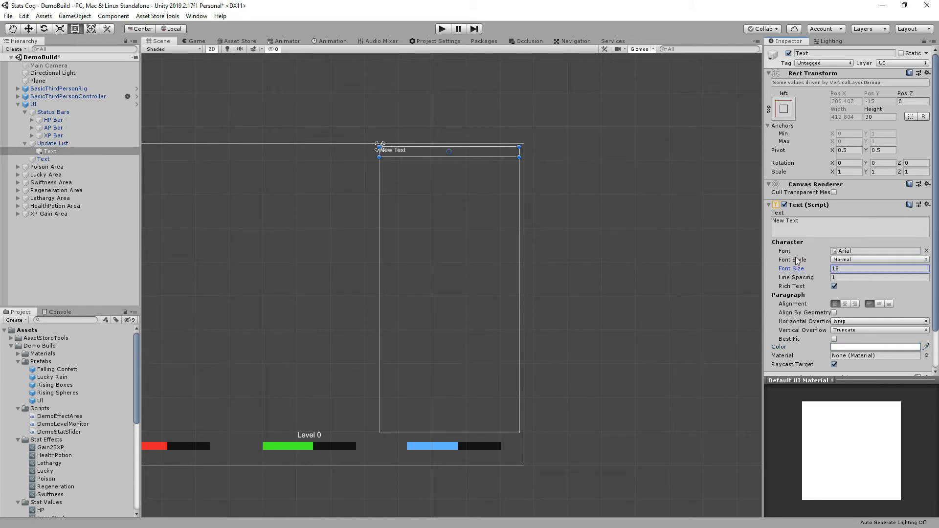
# Step: Preview the new text in the game view and add an Outline effect component to it
pyautogui.click(192, 42)
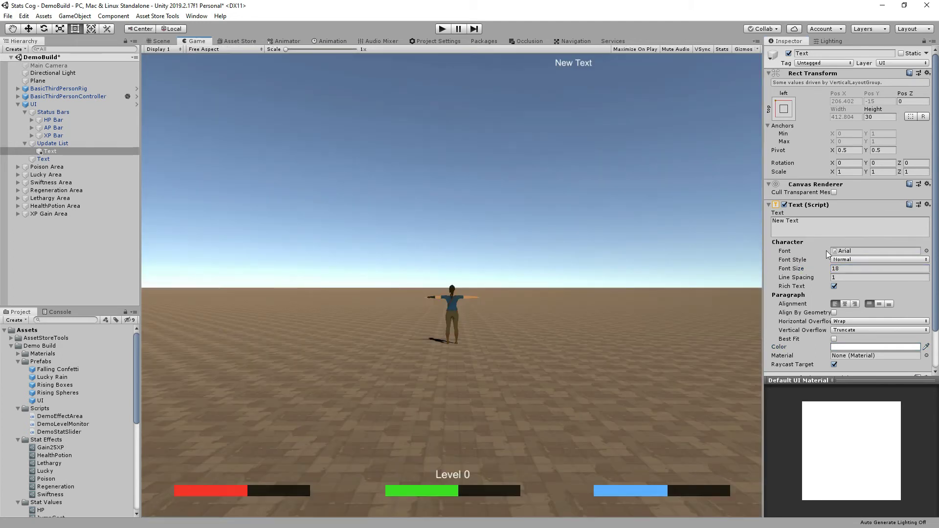
pyautogui.click(819, 225)
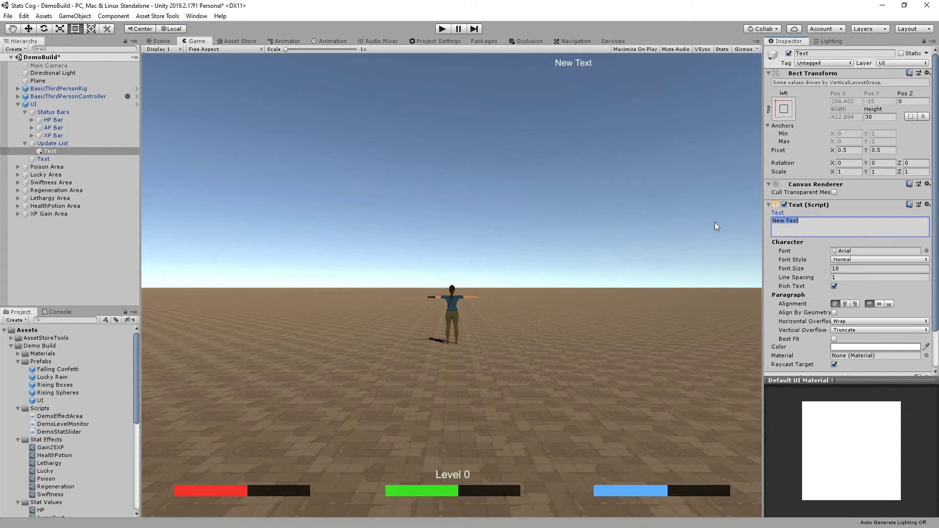
pyautogui.click(125, 18)
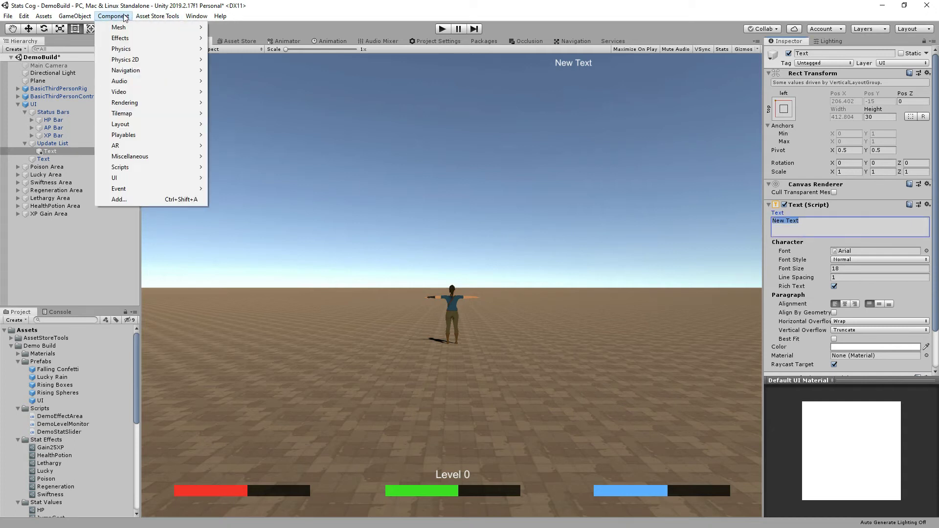
pyautogui.moveTo(147, 178)
pyautogui.moveTo(264, 178)
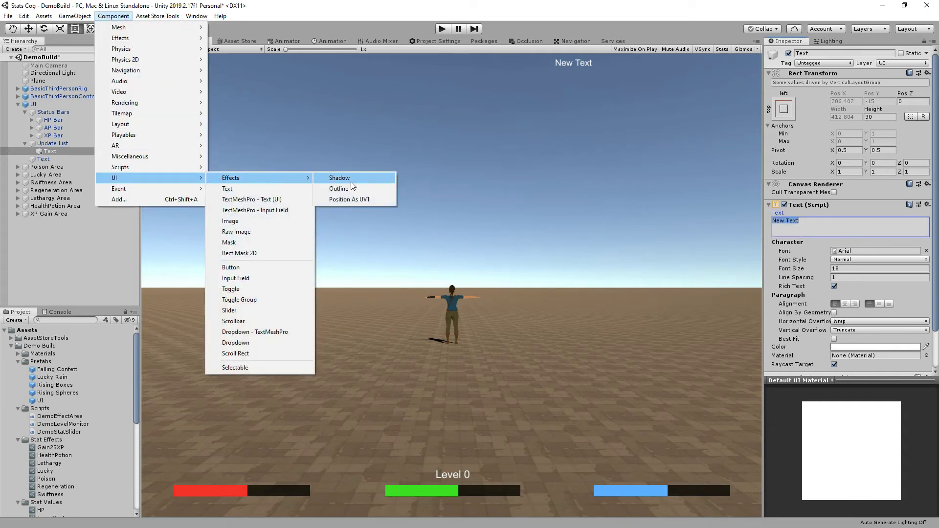
pyautogui.click(355, 187)
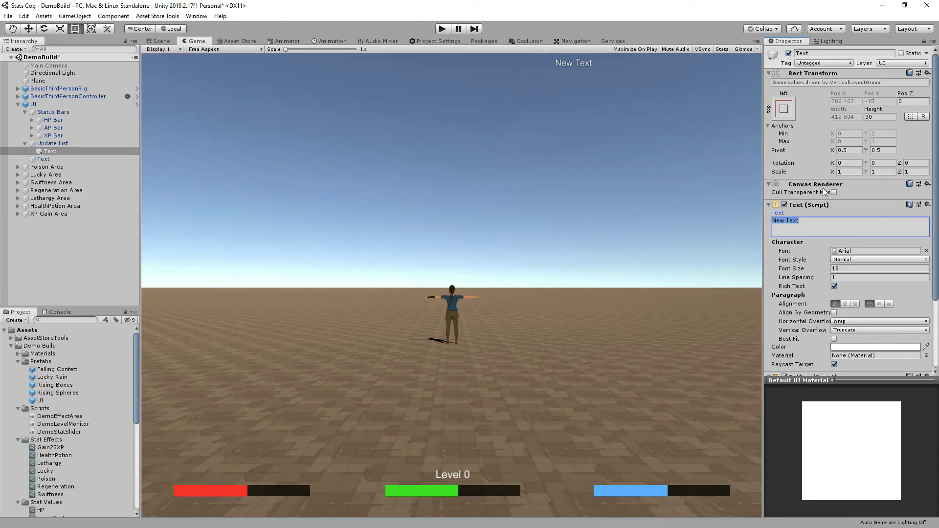
pyautogui.scroll(-3, 823, 188)
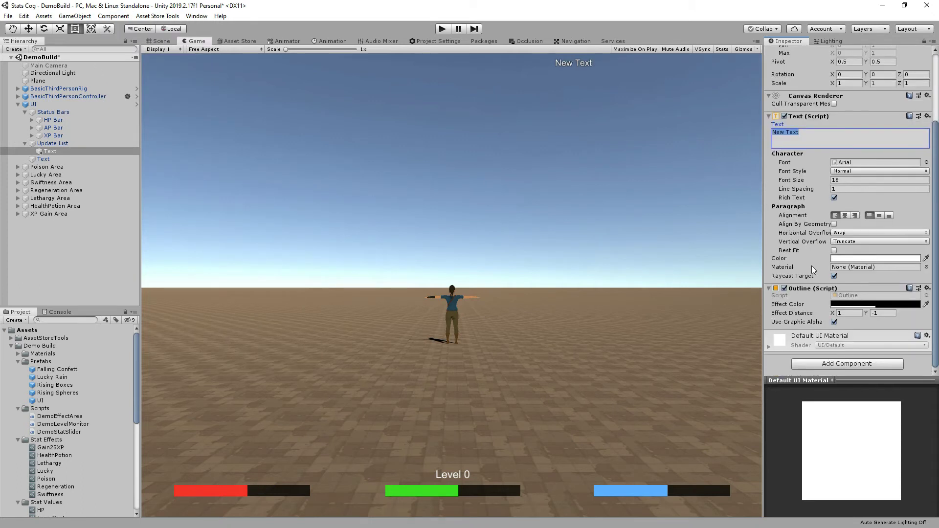
pyautogui.scroll(3, 819, 269)
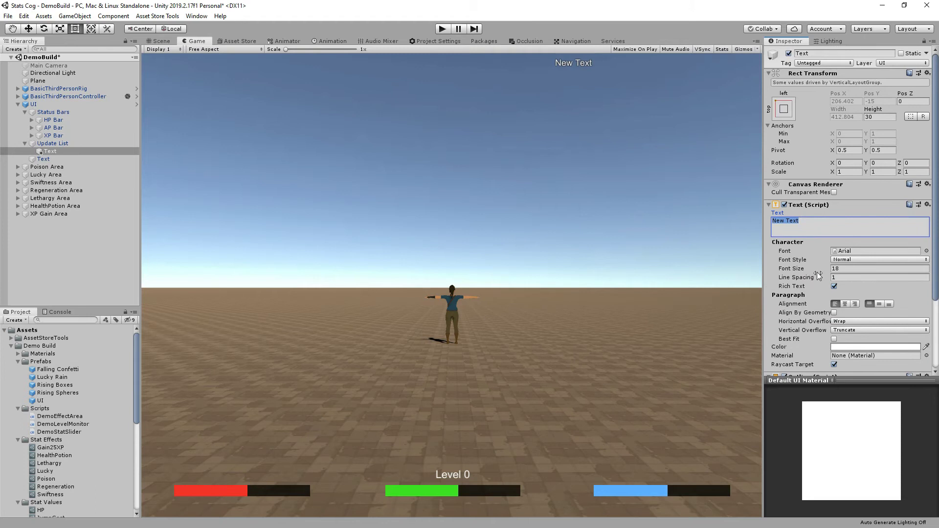
pyautogui.scroll(-3, 820, 276)
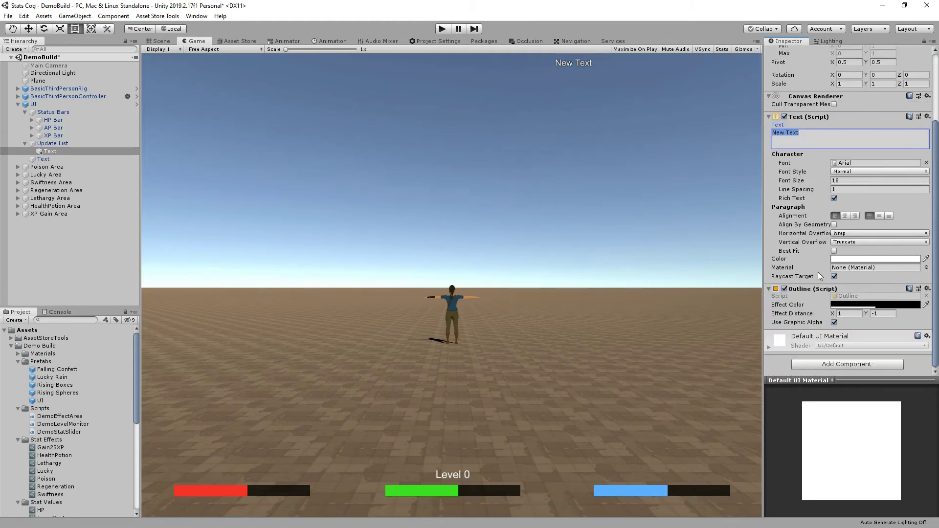
pyautogui.scroll(3, 820, 276)
# Step: Rename the Text object under Update List as EventItem
pyautogui.click(26, 238)
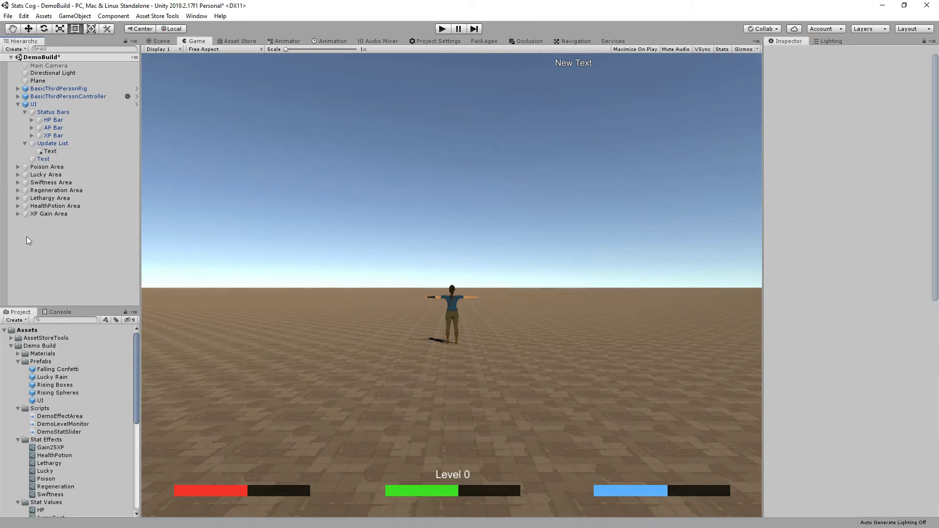
pyautogui.click(52, 152)
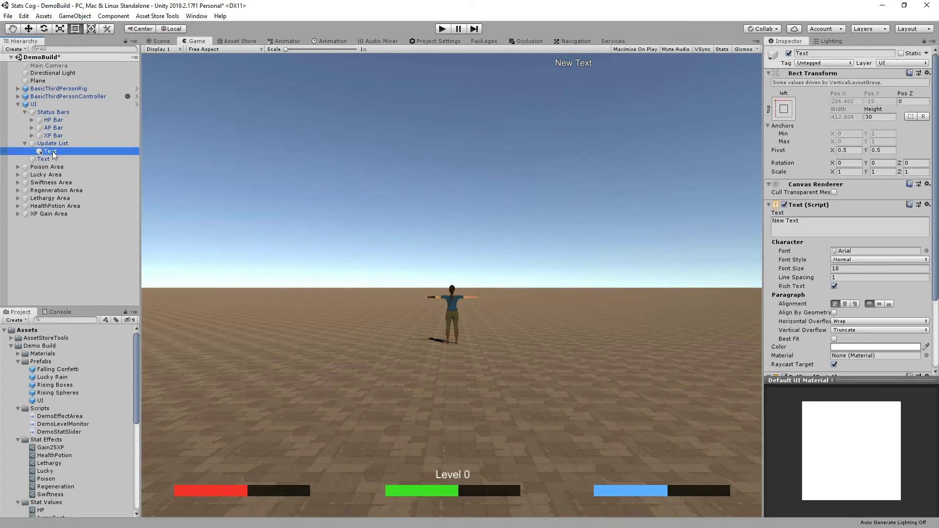
pyautogui.click(51, 150)
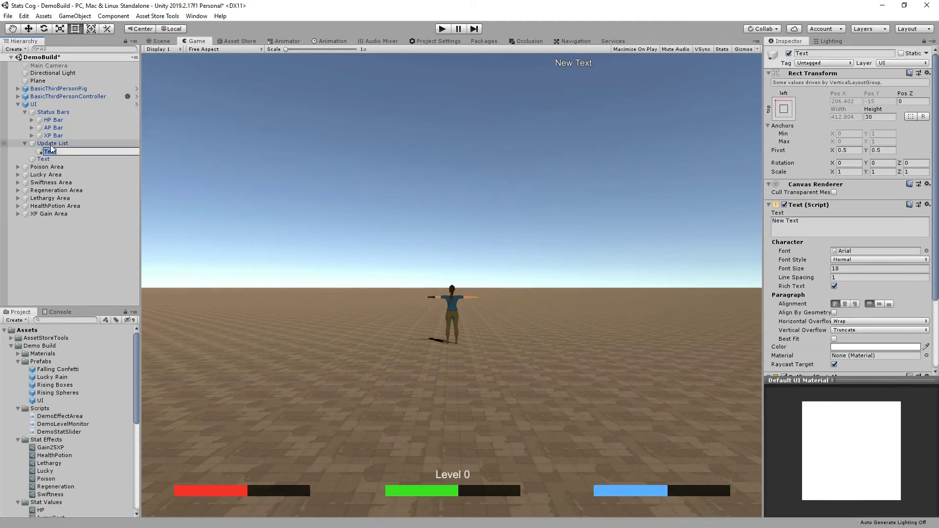
pyautogui.write('EventItem')
pyautogui.press('Return')
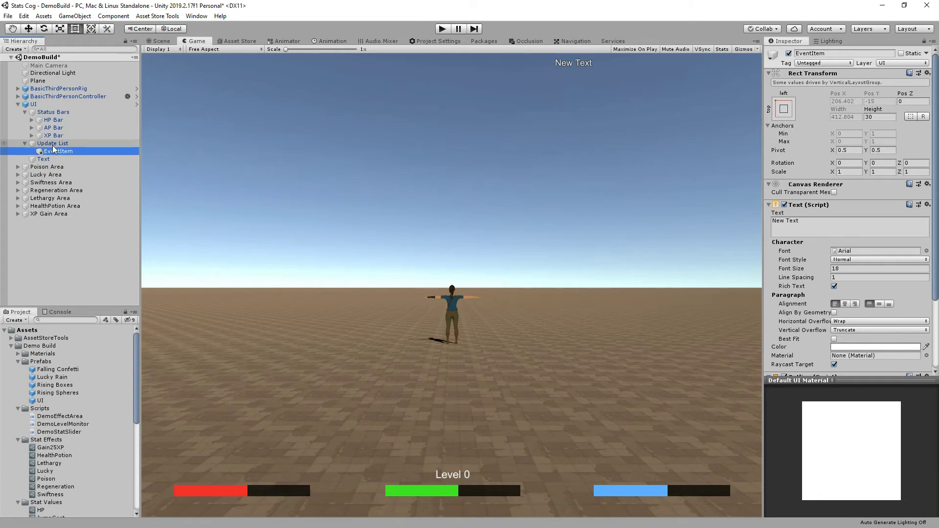
# Step: Create a C# script named EventListClient in the Demo Build's Scripts folder
pyautogui.rightClick(36, 409)
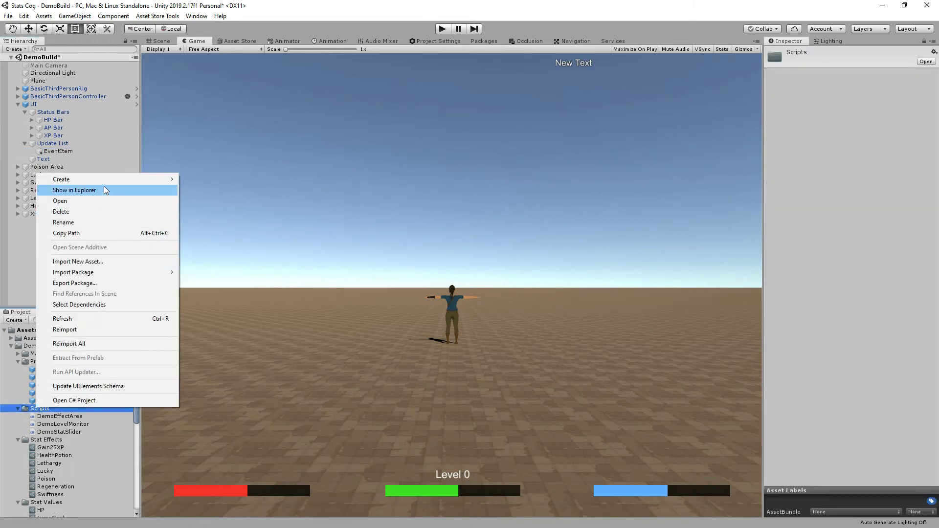
pyautogui.moveTo(109, 183)
pyautogui.click(218, 167)
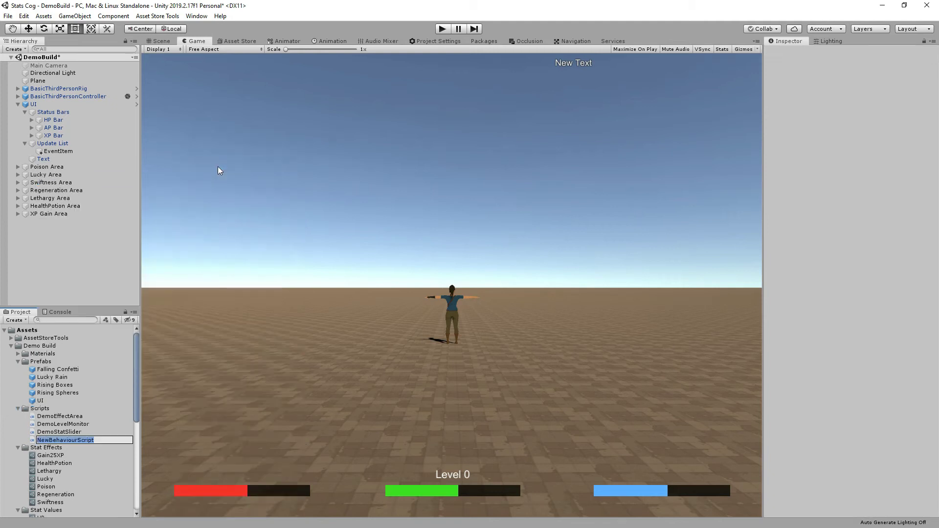
pyautogui.write('EventListClient')
pyautogui.press('Return')
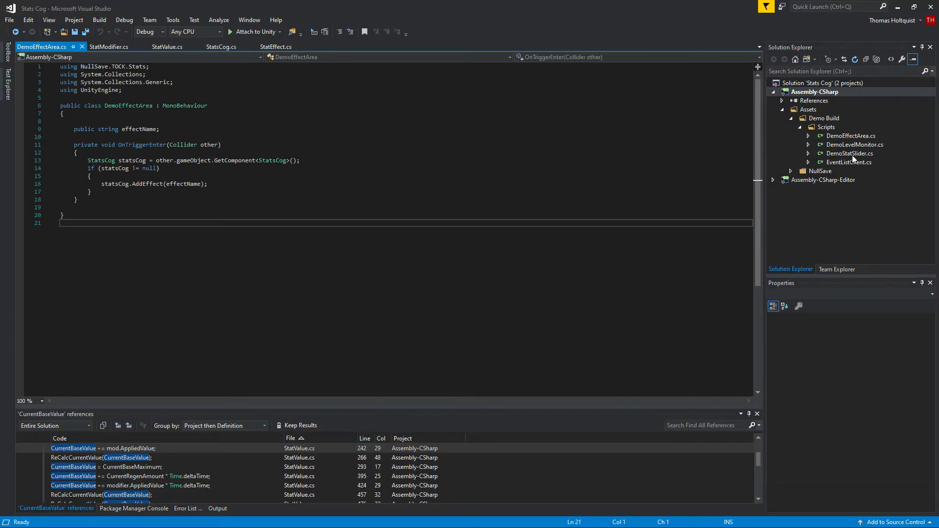
# Step: Open the EventListClient script and add a using directive for UnityEngine.UI below the existing ones
pyautogui.doubleClick(840, 163)
pyautogui.click(126, 88)
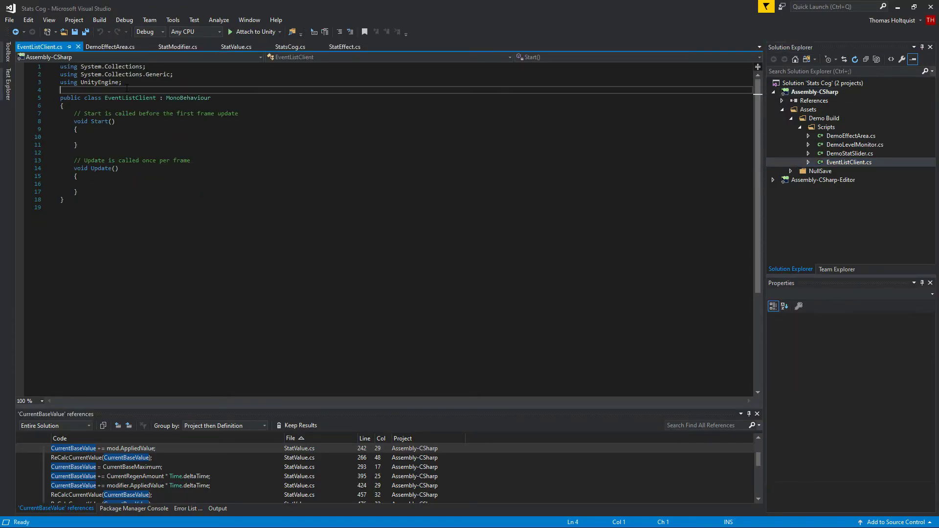
pyautogui.press('Up')
pyautogui.hotkey('ctrl', 'c')
pyautogui.hotkey('ctrl', 'v')
pyautogui.press('End')
pyautogui.press('Left')
pyautogui.write('.UI')
pyautogui.click(94, 145)
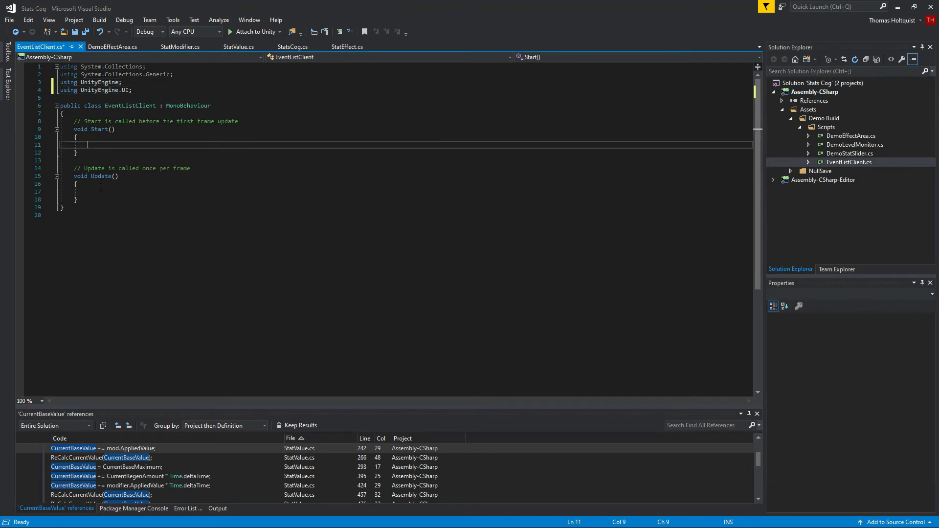
# Step: Add the attribute [RequireComponent(typeof(Text))] above the EventListClient class declaration
pyautogui.click(65, 97)
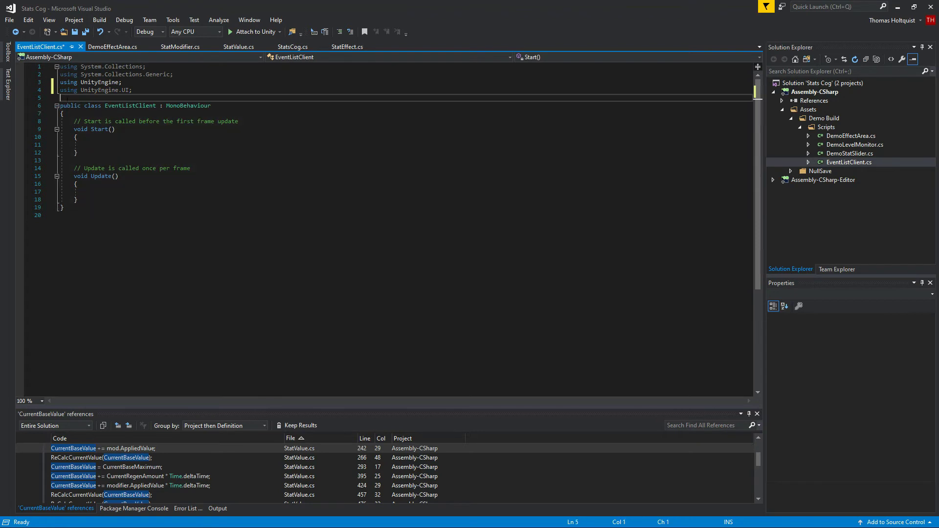
pyautogui.press('Return')
pyautogui.write('[requi(t')
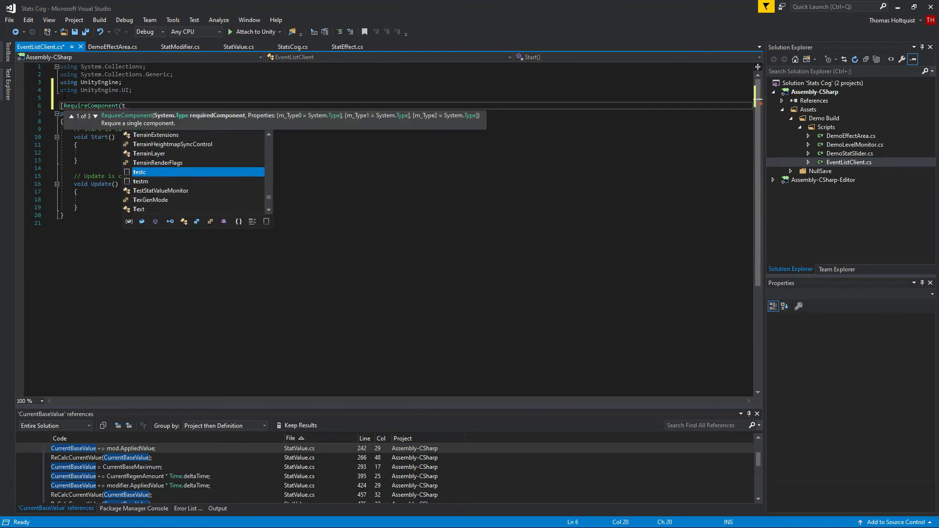
pyautogui.write('ypoe')
pyautogui.write('(Text))]')
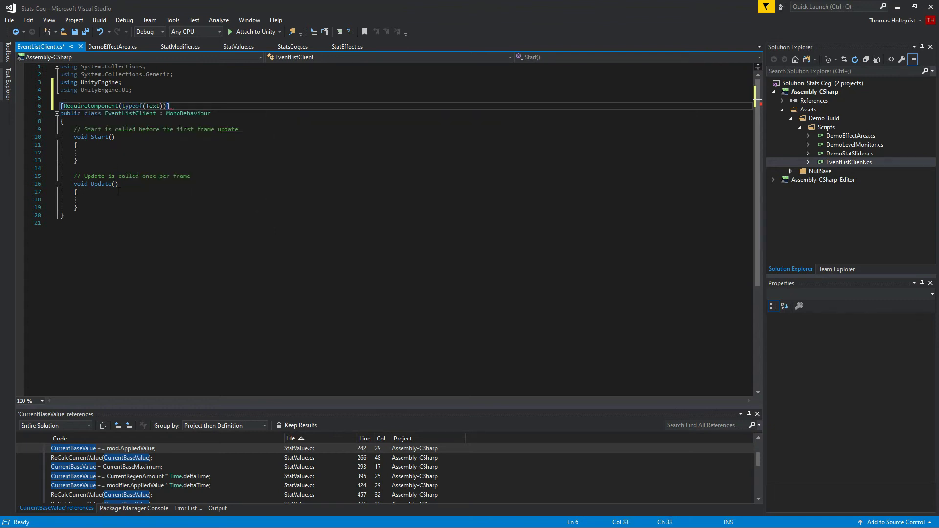
# Step: Delete the default Start and Update methods from EventListClient, leaving blank lines inside the class body
pyautogui.moveTo(64, 215); pyautogui.dragTo(37, 133)
pyautogui.press('Delete')
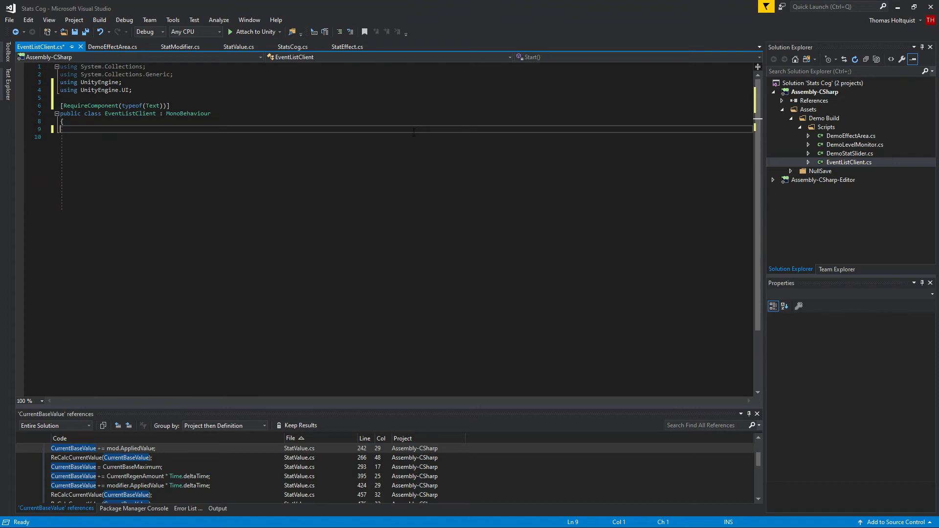
pyautogui.press('Return')
pyautogui.press('Return')
pyautogui.press('Return')
pyautogui.press('Up')
pyautogui.press('Up')
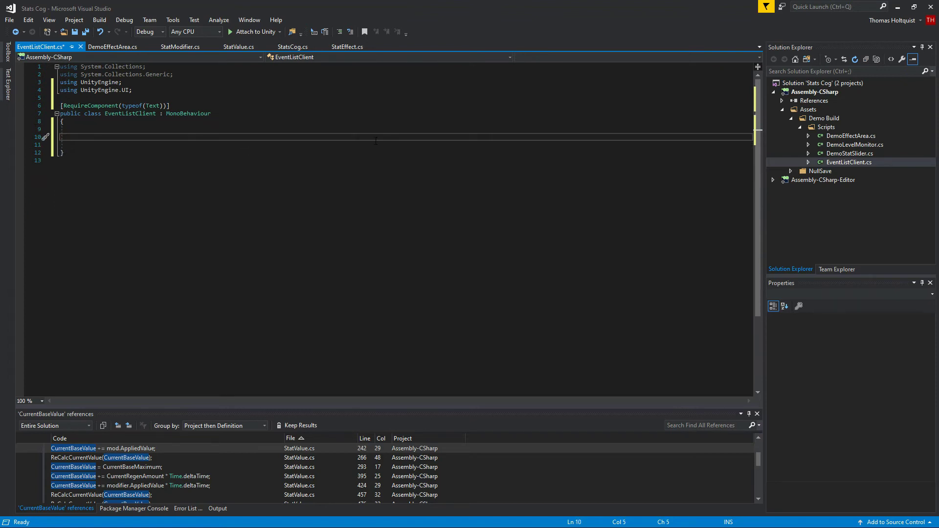
# Step: Insert a private void Start() method in EventListClient and declare a Text field named text above it
pyautogui.write('start')
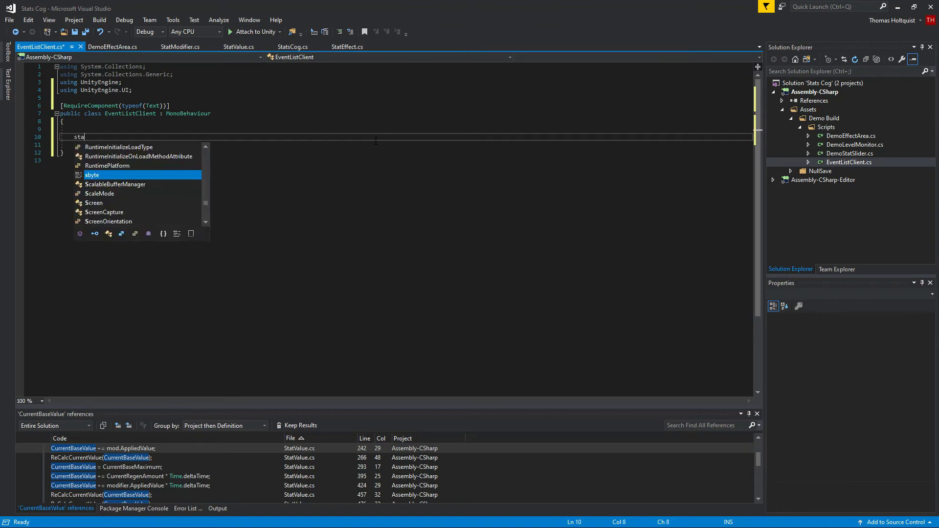
pyautogui.press('Tab')
pyautogui.press('Up')
pyautogui.press('Up')
pyautogui.press('Up')
pyautogui.press('Return')
pyautogui.press('Return')
pyautogui.press('Up')
pyautogui.write('Text text;')
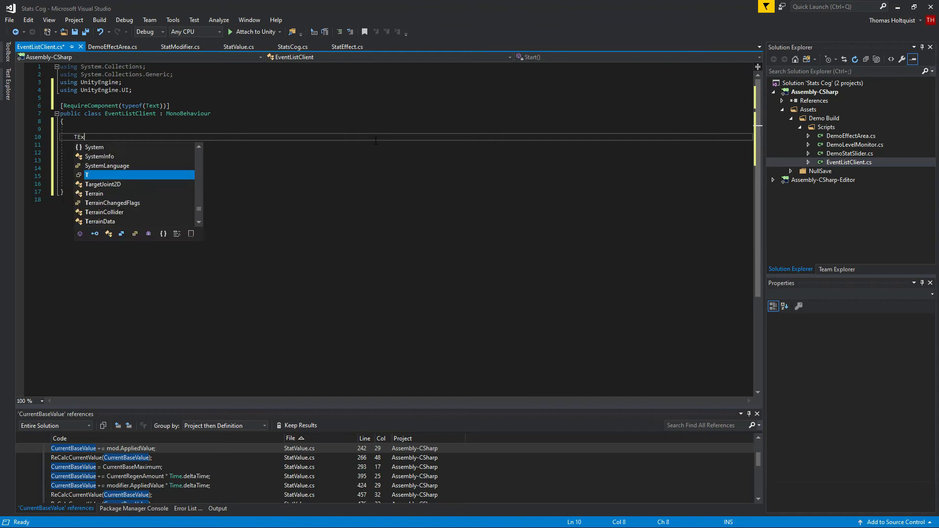
# Step: Assign text = GetComponent<Text>(); inside the Start method and save the script
pyautogui.press('Down')
pyautogui.press('Down')
pyautogui.press('Down')
pyautogui.press('Down')
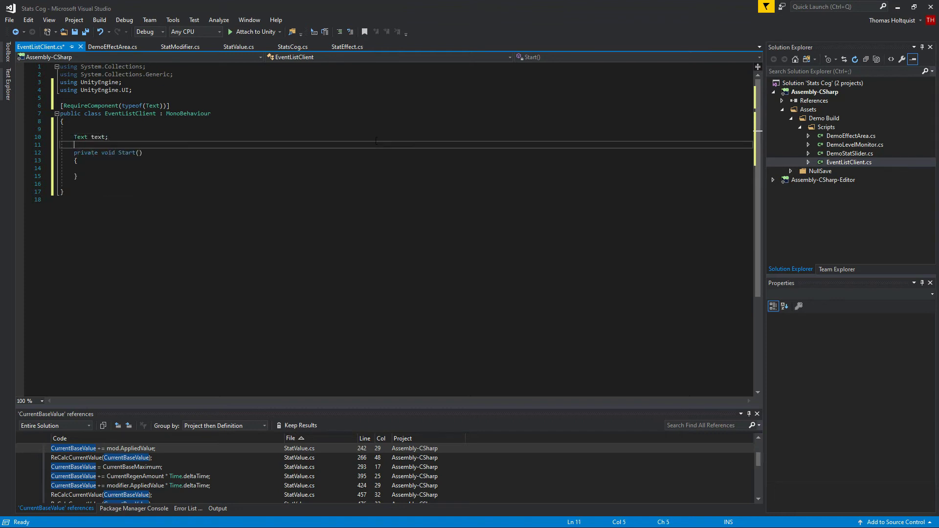
pyautogui.write('text = getcom')
pyautogui.press('Tab')
pyautogui.write('<Text>')
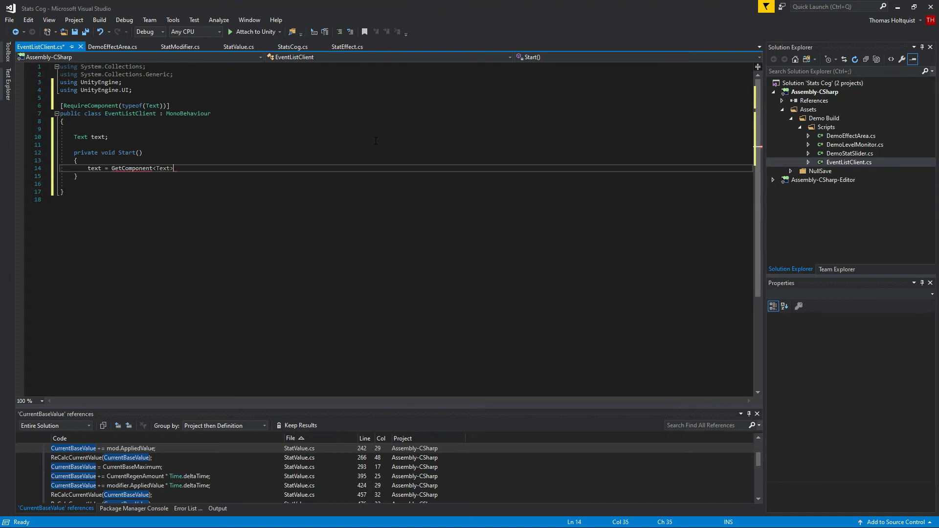
pyautogui.click(381, 177)
pyautogui.hotkey('ctrl', 's')
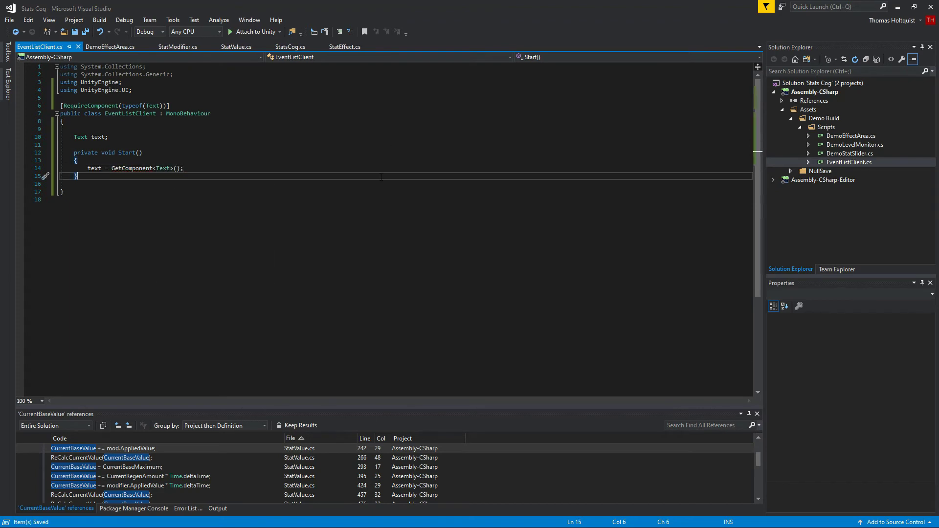
# Step: Switch to Unity and create a C# script named DemoEventList in the Demo Build's Scripts folder
pyautogui.click(159, 183)
pyautogui.click(235, 216)
pyautogui.click(275, 176)
pyautogui.hotkey('alt', 'Tab')
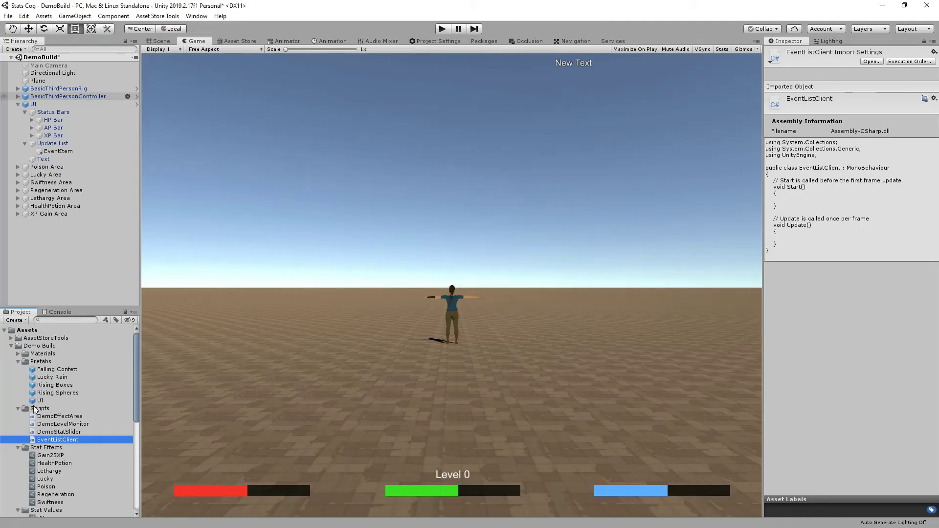
pyautogui.click(31, 410)
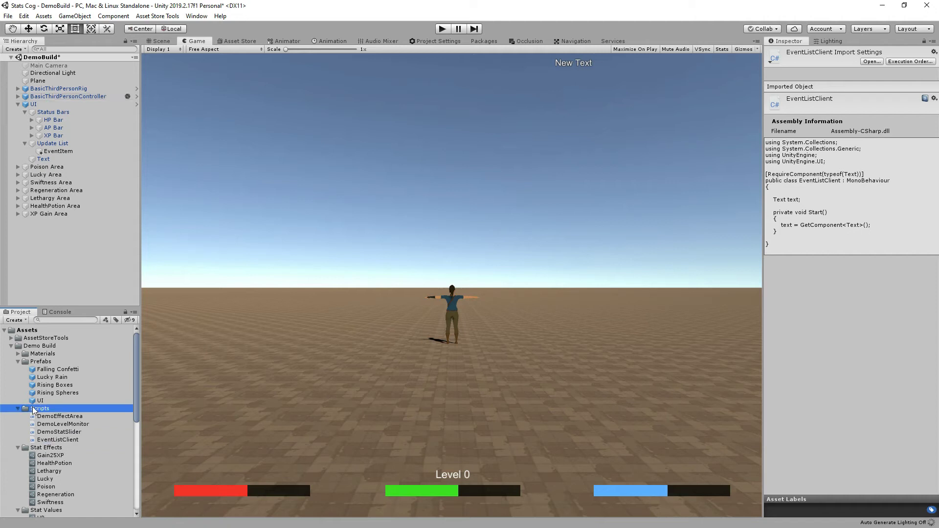
pyautogui.rightClick(31, 409)
pyautogui.moveTo(108, 177)
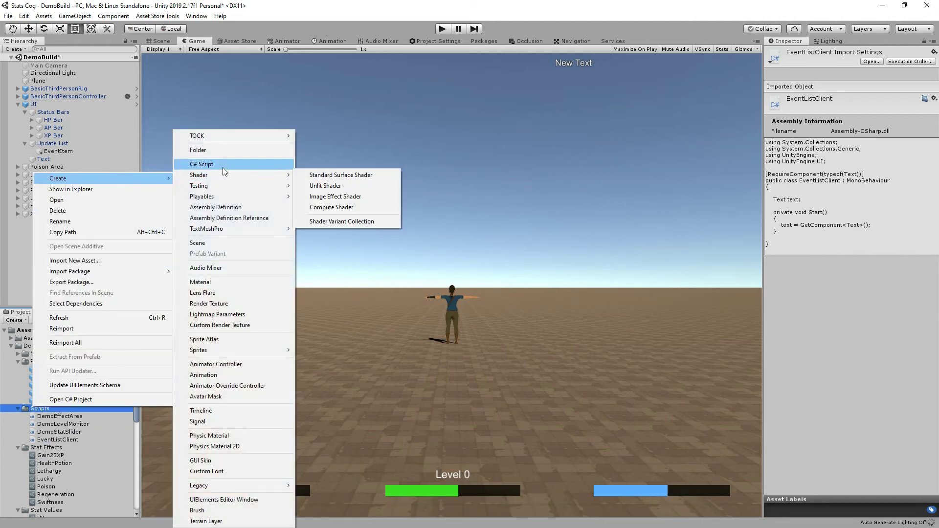
pyautogui.click(222, 167)
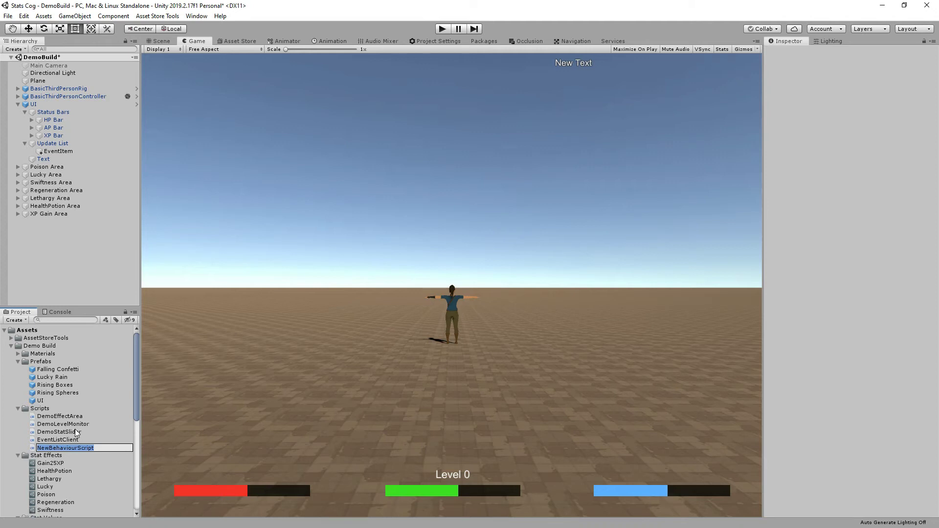
pyautogui.write('De')
pyautogui.press('Return')
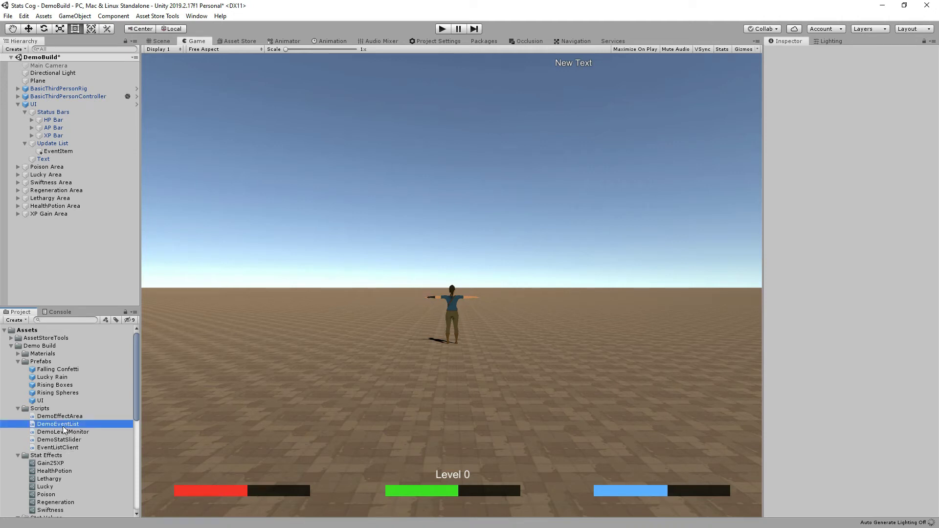
# Step: Open the DemoEventList script and add using NullSave.TOCK.Stats; as its first line
pyautogui.doubleClick(63, 428)
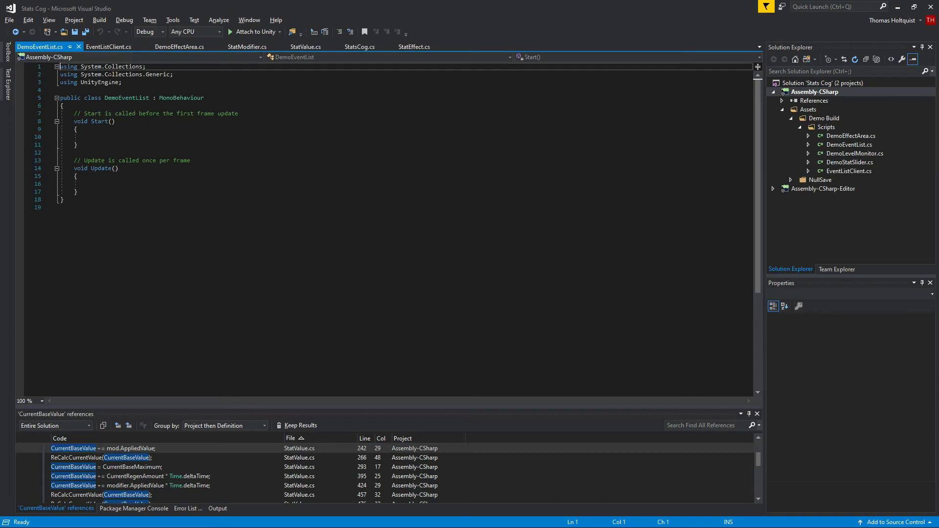
pyautogui.press('Return')
pyautogui.press('Up')
pyautogui.write('using NullSave.TOCK.')
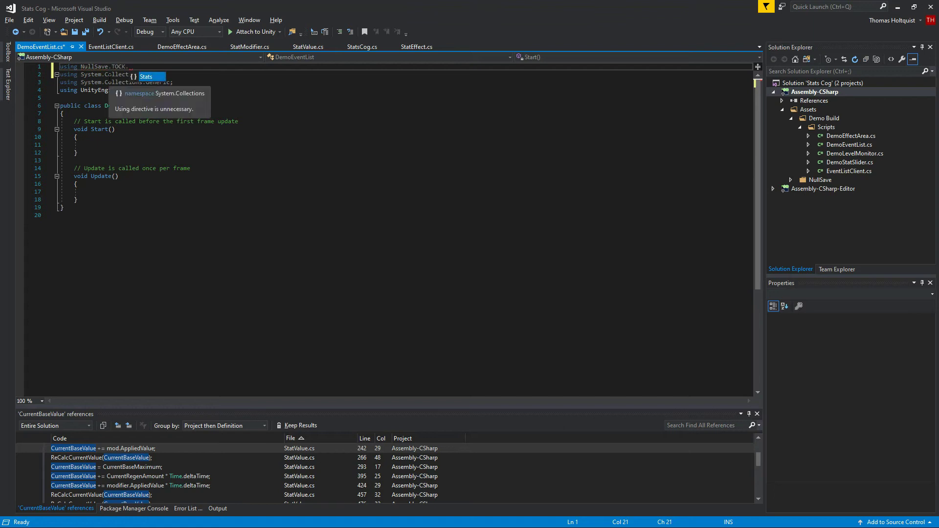
pyautogui.press('Tab')
pyautogui.write(';')
pyautogui.click(96, 99)
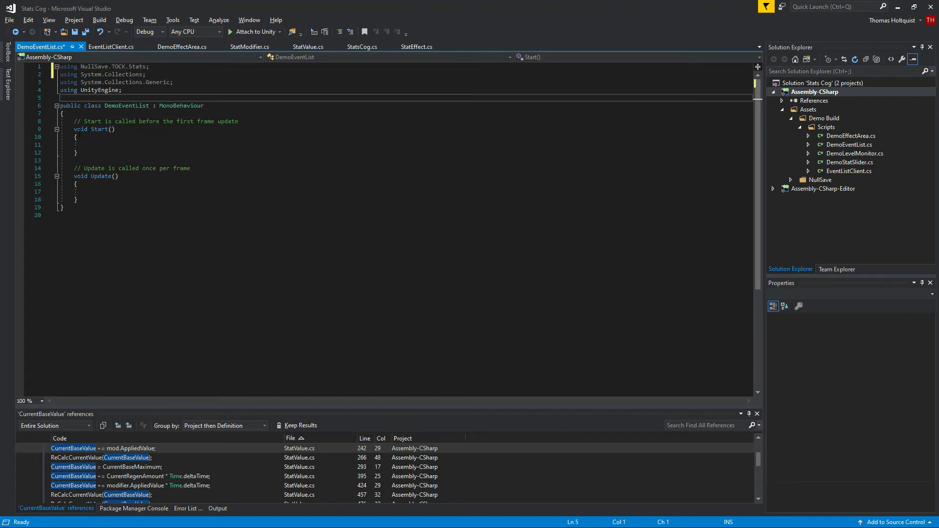
# Step: Declare a public StatsCog field named statsCog at the start of the DemoEventList class
pyautogui.click(86, 116)
pyautogui.press('Return')
pyautogui.press('Return')
pyautogui.press('Return')
pyautogui.press('Up')
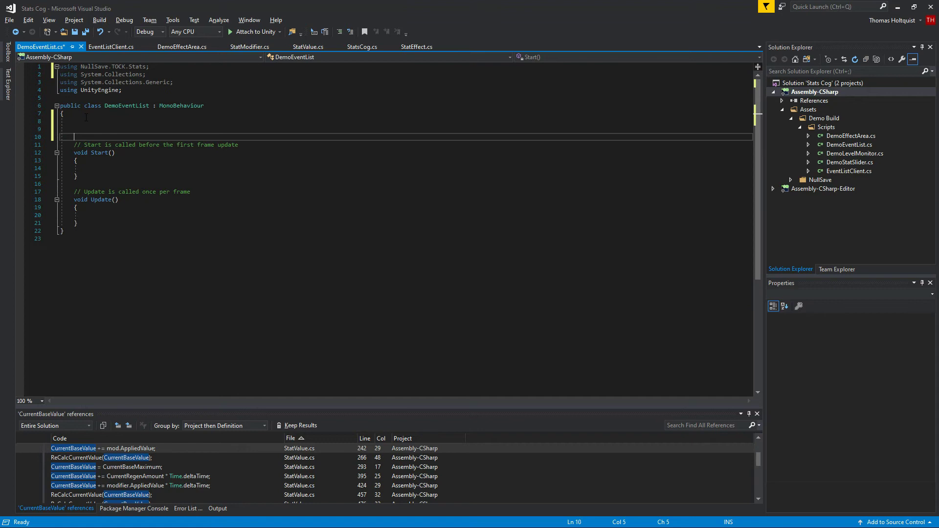
pyautogui.write('public stats')
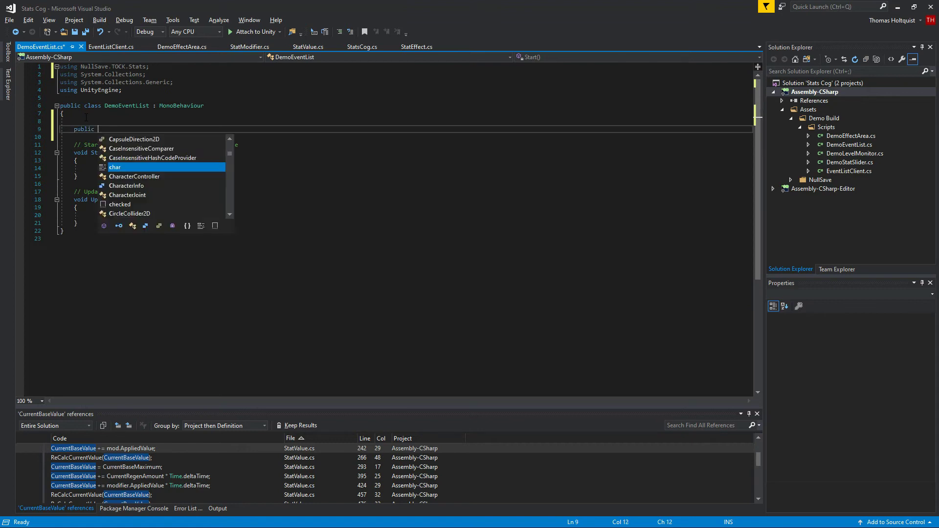
pyautogui.write(' stats')
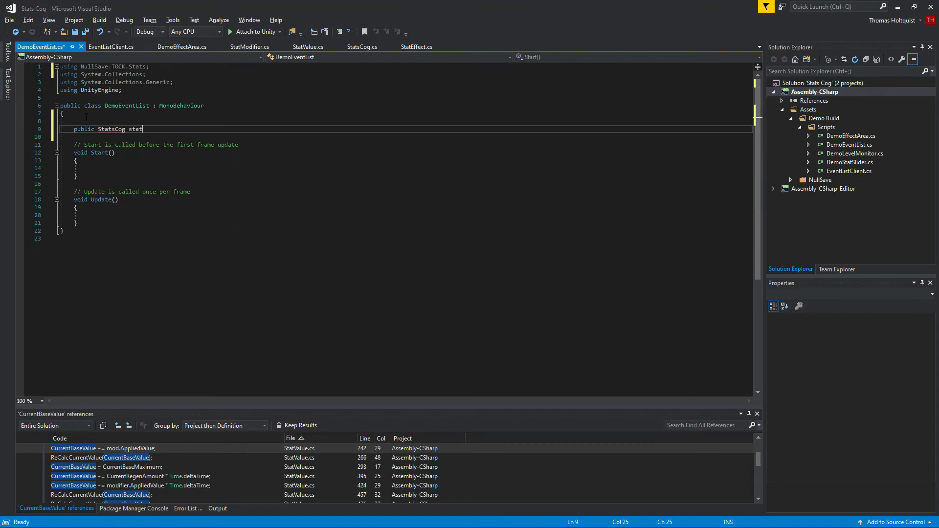
pyautogui.write('Cog;')
# Step: Declare a public GameObject field named listItemPrefab below the statsCog field
pyautogui.press('Return')
pyautogui.write('public game')
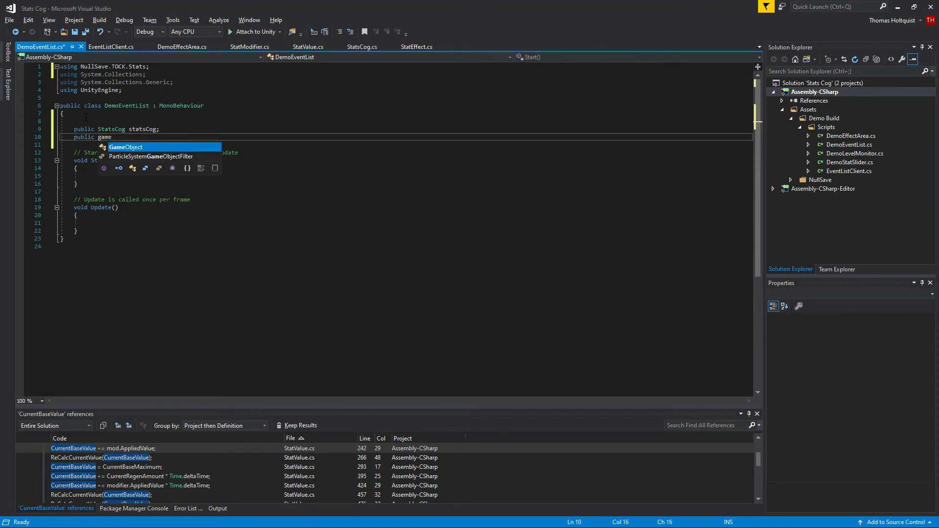
pyautogui.write(' listIt')
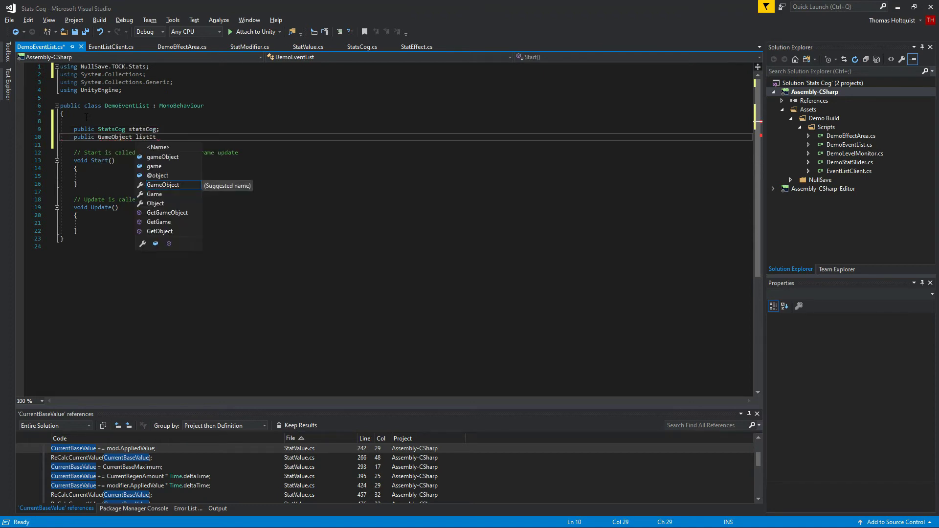
pyautogui.write('emPrefab;')
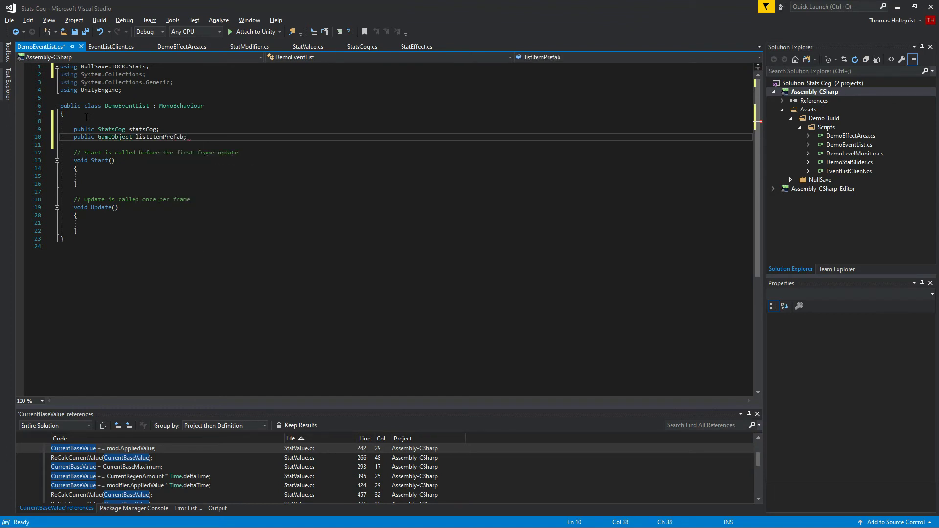
# Step: In the Start method, register the listener with statsCog.onEffectAdded.AddListener(EffectAdded);
pyautogui.click(113, 177)
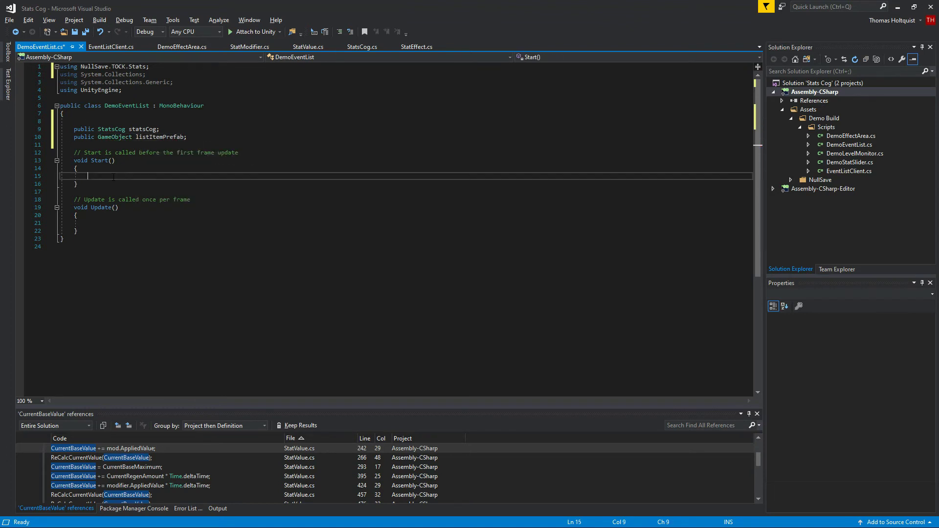
pyautogui.write('stats')
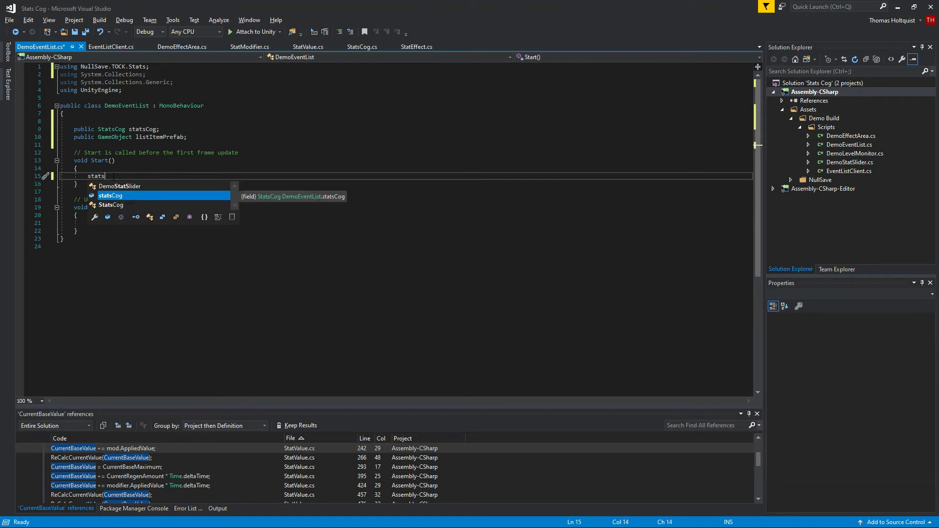
pyautogui.write('Cog.onEffectAdded')
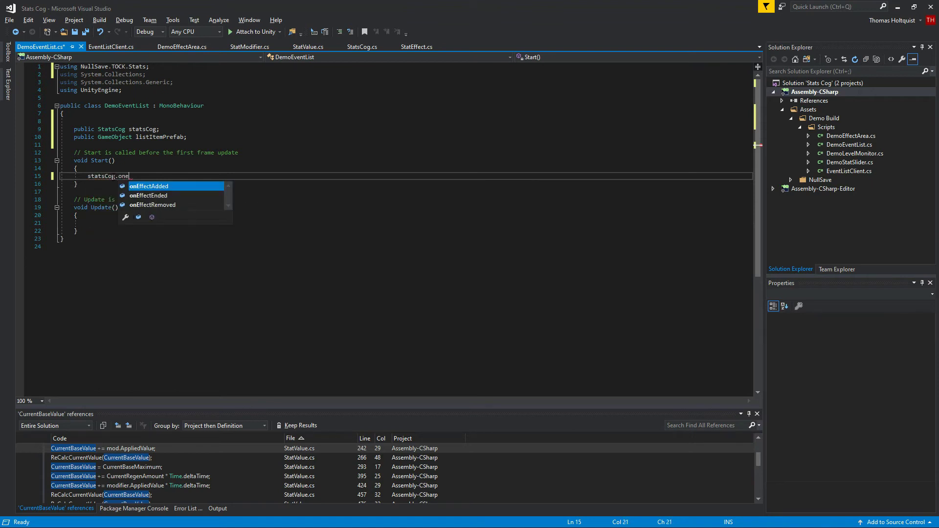
pyautogui.press('Tab')
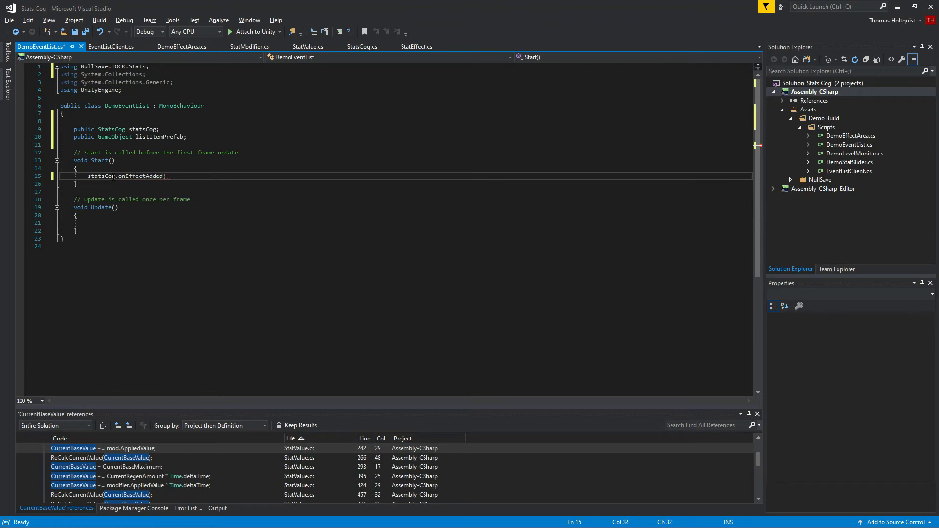
pyautogui.click(103, 229)
pyautogui.click(236, 175)
pyautogui.write('A')
pyautogui.press('Tab')
pyautogui.write('(EffectA')
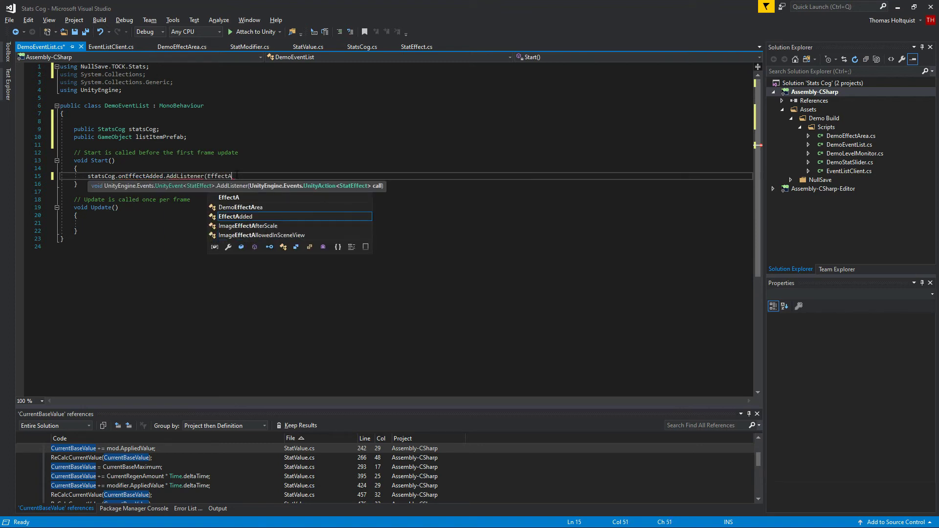
pyautogui.write('dded);')
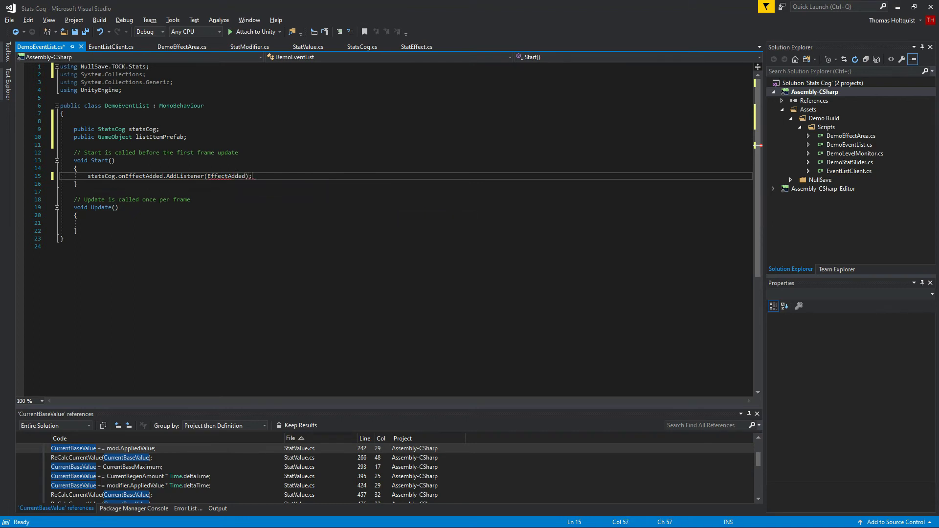
# Step: Remove the Update method from DemoEventList, start a void method in its place, and change the listener callback in Start to OnEffectAdded
pyautogui.click(97, 231)
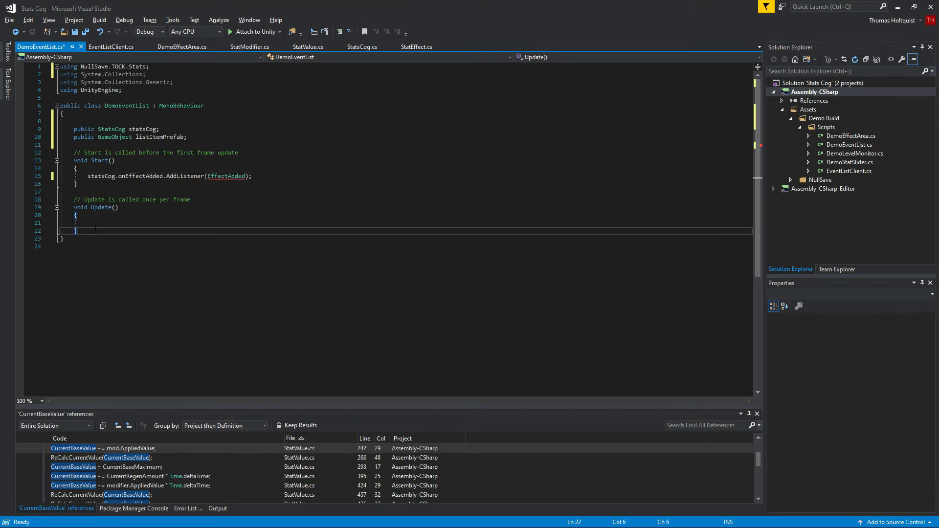
pyautogui.moveTo(78, 230); pyautogui.dragTo(77, 199)
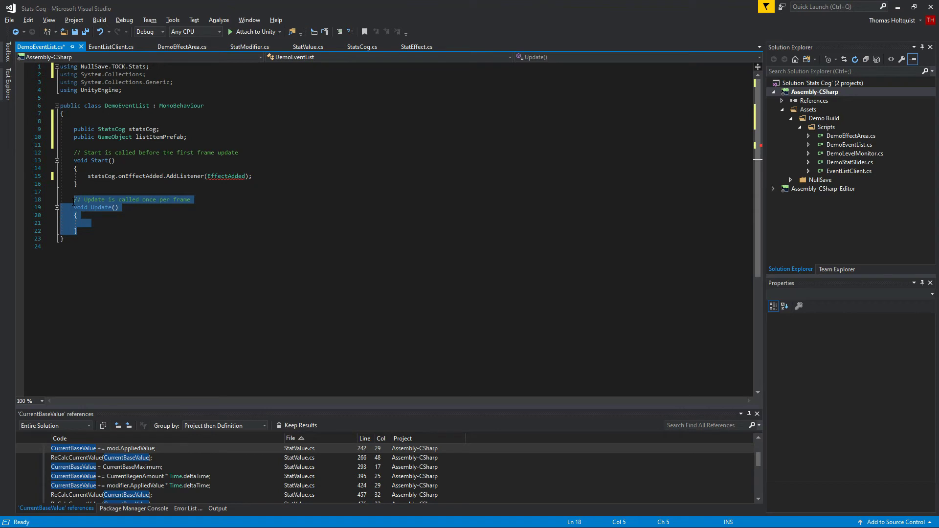
pyautogui.write('void E')
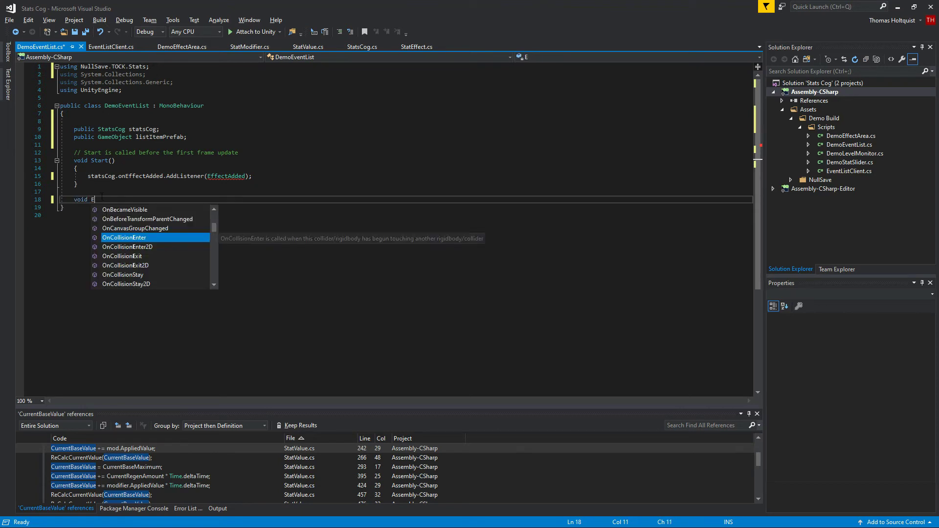
pyautogui.press('Escape')
pyautogui.click(207, 176)
pyautogui.write('On')
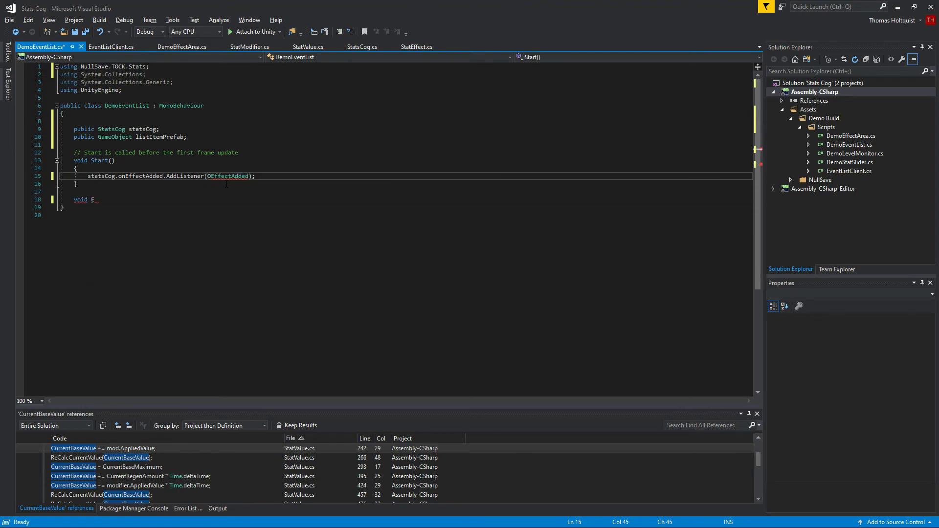
# Step: Write an empty void OnEffectAdded() method with its braces below the Start method
pyautogui.click(106, 200)
pyautogui.press('BackSpace')
pyautogui.write('OnEffect')
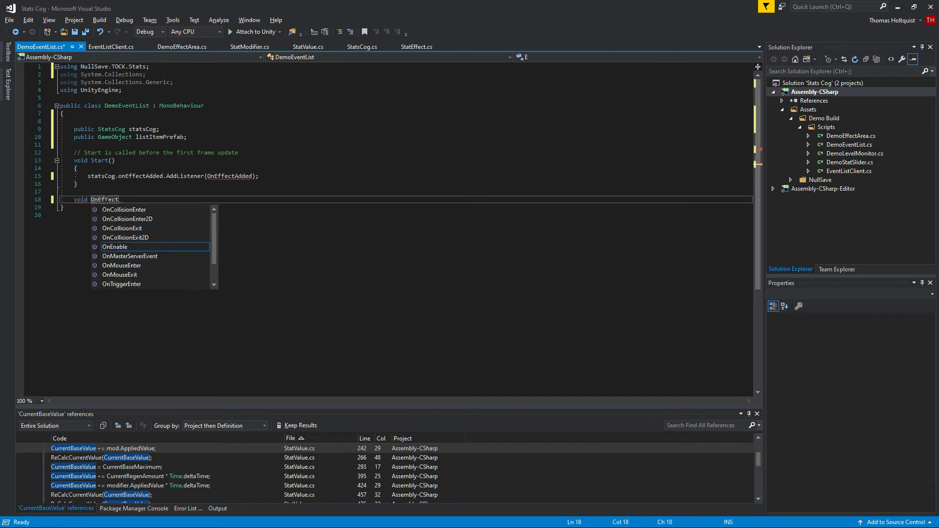
pyautogui.write('Added()')
pyautogui.press('Return')
pyautogui.write('{')
pyautogui.press('Return')
pyautogui.write('}')
pyautogui.press('Up')
# Step: Give the OnEffectAdded method a StatEffect parameter named statEffect
pyautogui.click(139, 200)
pyautogui.write('stat')
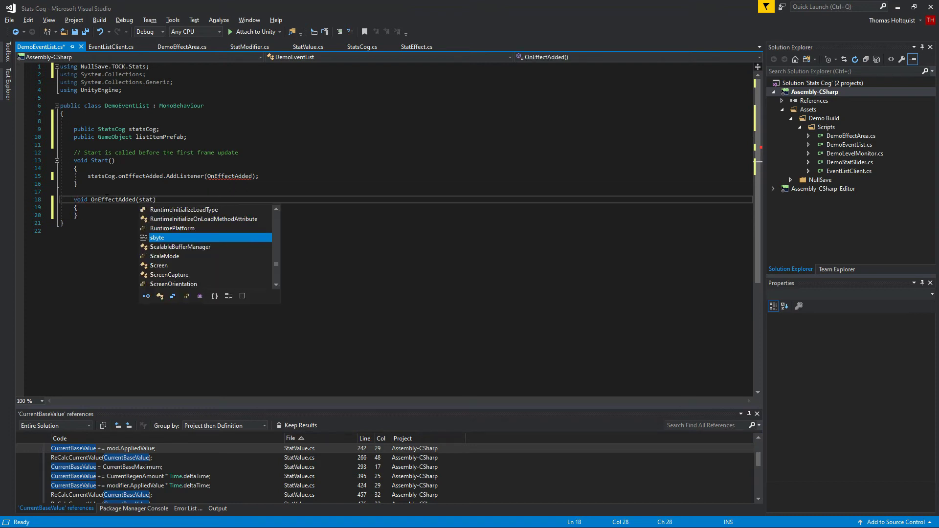
pyautogui.write('Effect')
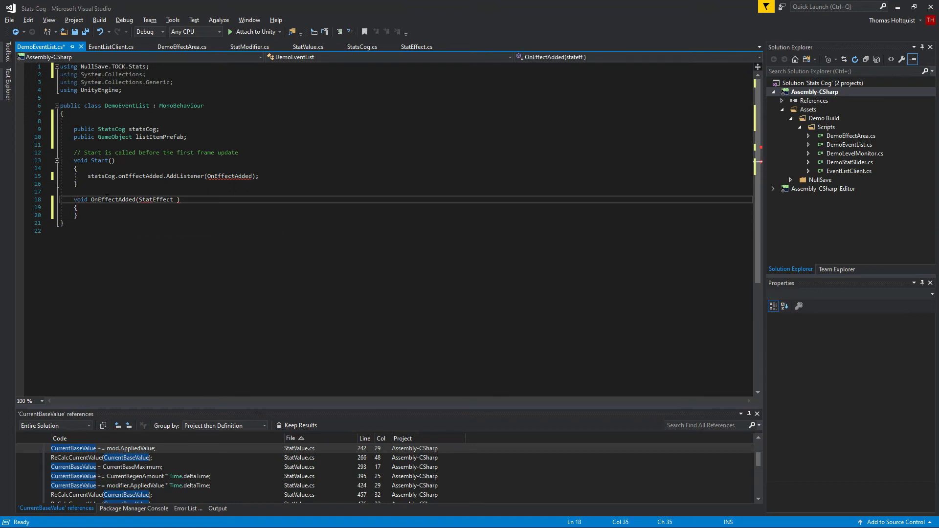
pyautogui.press('Tab')
pyautogui.press('Down')
pyautogui.press('Down')
# Step: Duplicate the OnEffectAdded method twice below itself and rename the copies OnEffectEnded and OnEffectRemoved
pyautogui.moveTo(45, 197); pyautogui.dragTo(56, 229)
pyautogui.hotkey('ctrl', 'c')
pyautogui.hotkey('ctrl', 'v')
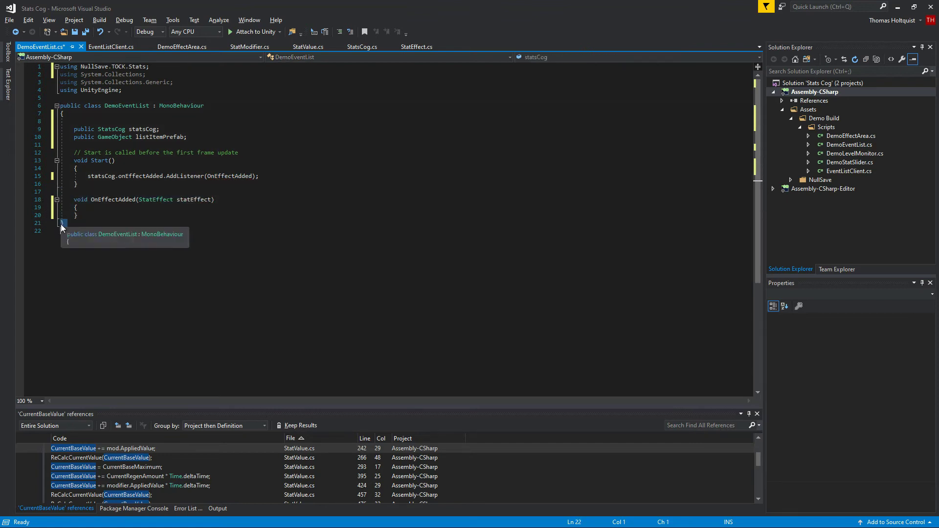
pyautogui.hotkey('ctrl', 'v')
pyautogui.moveTo(118, 232); pyautogui.dragTo(136, 233)
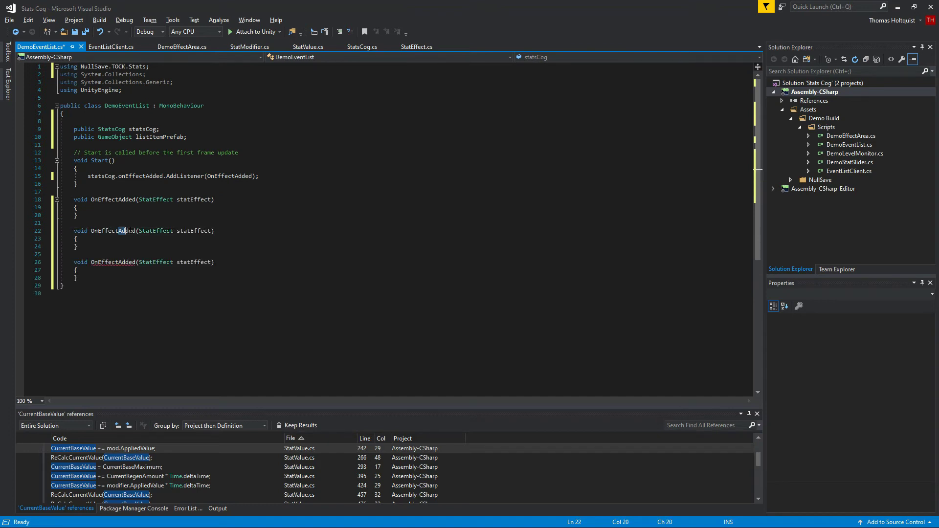
pyautogui.write('Ended')
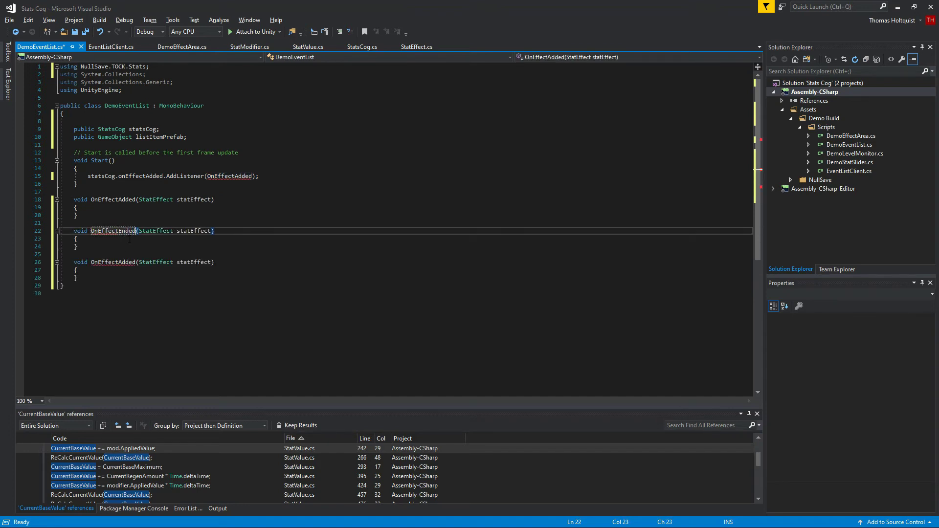
pyautogui.moveTo(118, 263); pyautogui.dragTo(135, 263)
pyautogui.write('Remove')
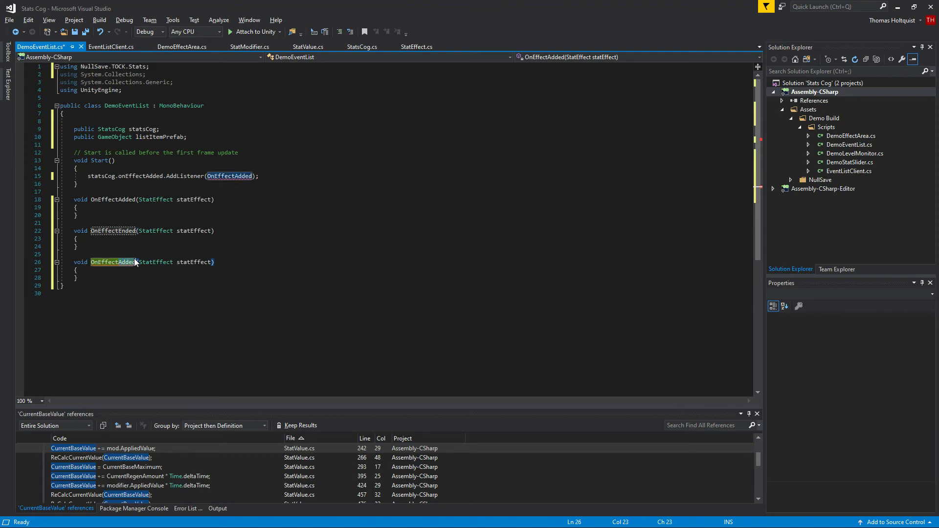
pyautogui.press('Right')
# Step: Duplicate the statsCog.onEffectAdded.AddListener line twice within the Start method
pyautogui.click(319, 175)
pyautogui.hotkey('ctrl', 'c')
pyautogui.hotkey('ctrl', 'v')
pyautogui.hotkey('ctrl', 'v')
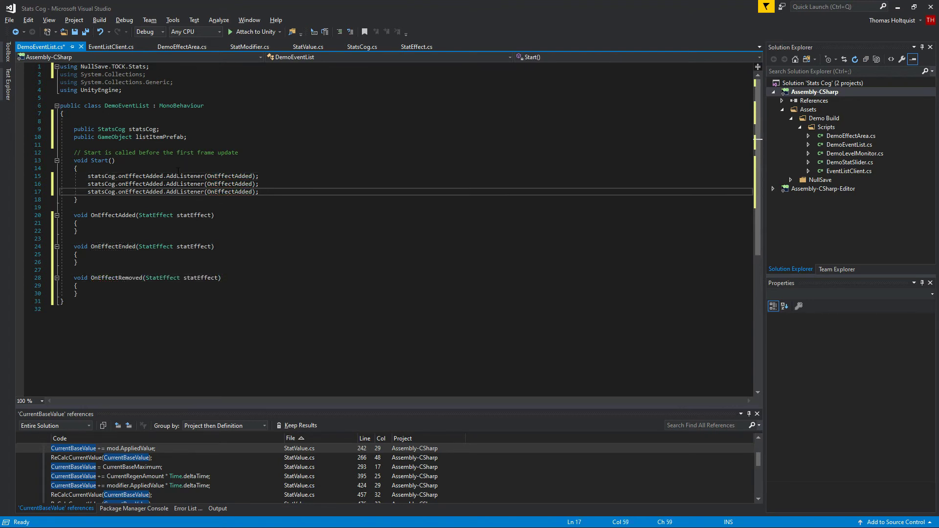
# Step: Set the callback of the second AddListener line in Start to OnEffectEnded
pyautogui.doubleClick(127, 214)
pyautogui.hotkey('ctrl', 'c')
pyautogui.click(238, 177)
pyautogui.doubleClick(237, 181)
pyautogui.hotkey('ctrl', 'v')
pyautogui.click(115, 239)
pyautogui.doubleClick(113, 246)
pyautogui.doubleClick(230, 184)
pyautogui.hotkey('ctrl', 'v')
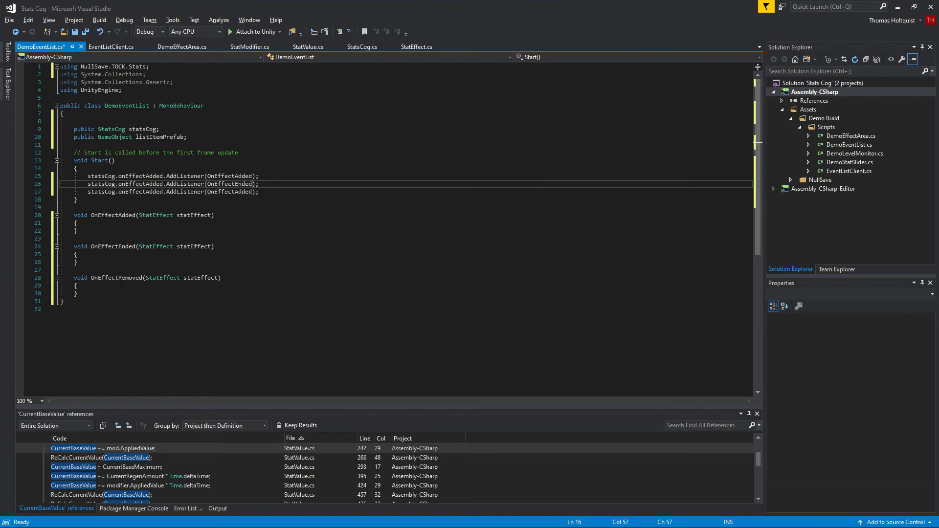
# Step: Set the callback of the third AddListener line in Start to OnEffectRemoved
pyautogui.doubleClick(115, 278)
pyautogui.click(235, 191)
pyautogui.hotkey('ctrl', 'v')
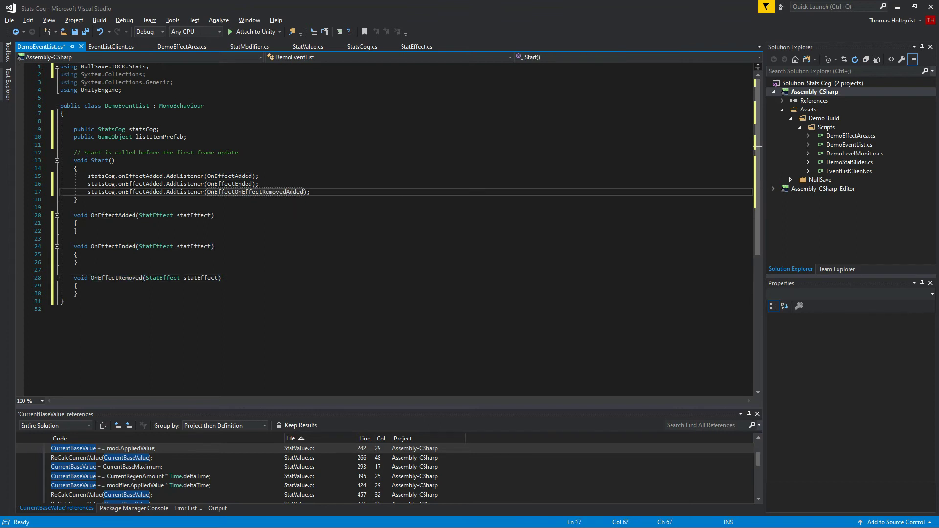
pyautogui.doubleClick(248, 192)
pyautogui.hotkey('ctrl', 'v')
# Step: Change the events on the second and third AddListener lines to onEffectEnded and onEffectRemoved respectively
pyautogui.doubleClick(142, 184)
pyautogui.press('BackSpace')
pyautogui.write('onEffectE')
pyautogui.press('Tab')
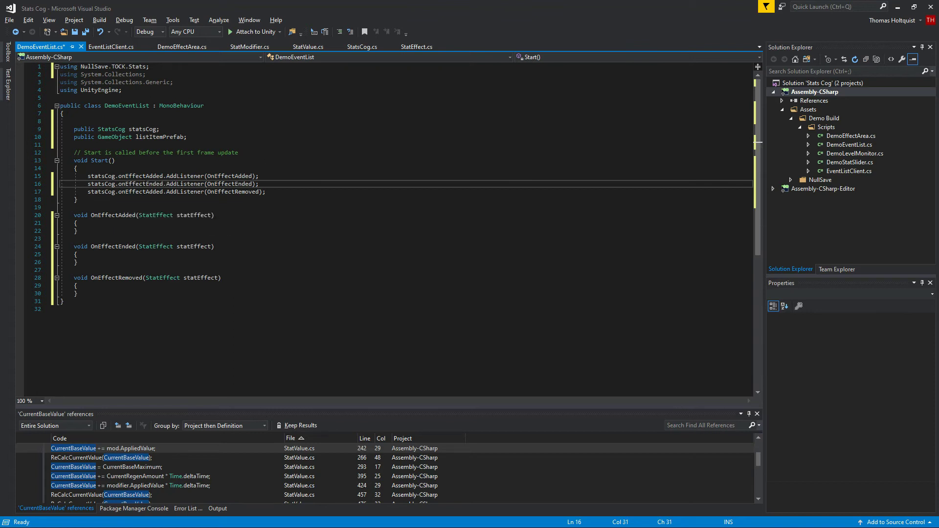
pyautogui.doubleClick(143, 192)
pyautogui.write('onEffectRemoved')
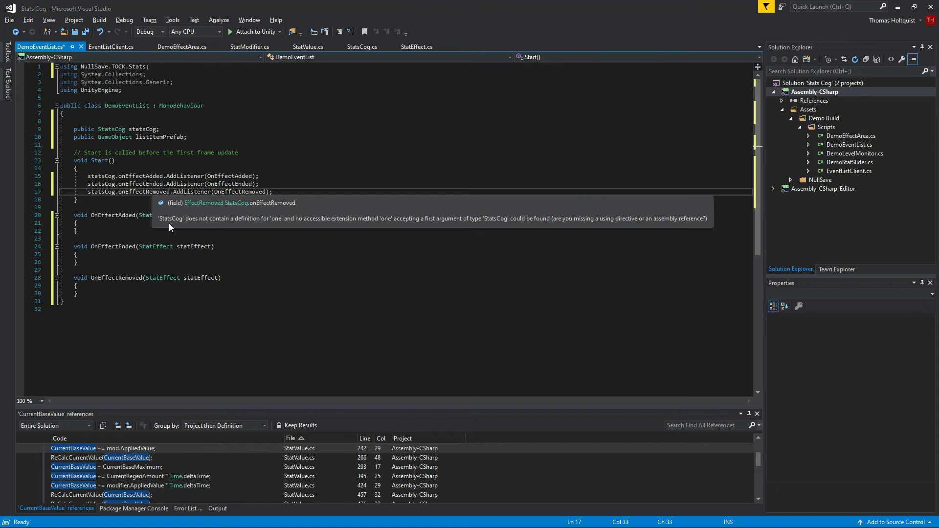
# Step: Declare a public Transform field named container below the listItemPrefab field
pyautogui.click(229, 138)
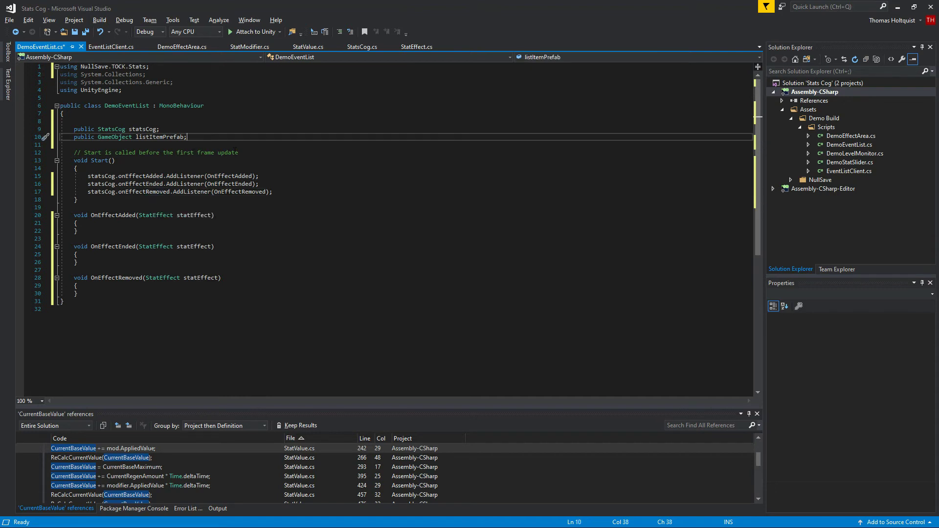
pyautogui.press('Return')
pyautogui.write('public trta')
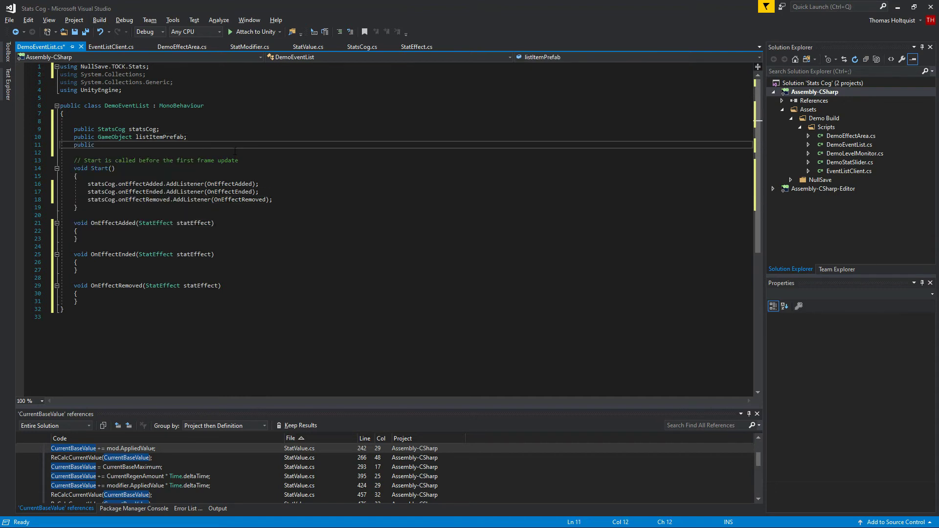
pyautogui.press('BackSpace')
pyautogui.press('BackSpace')
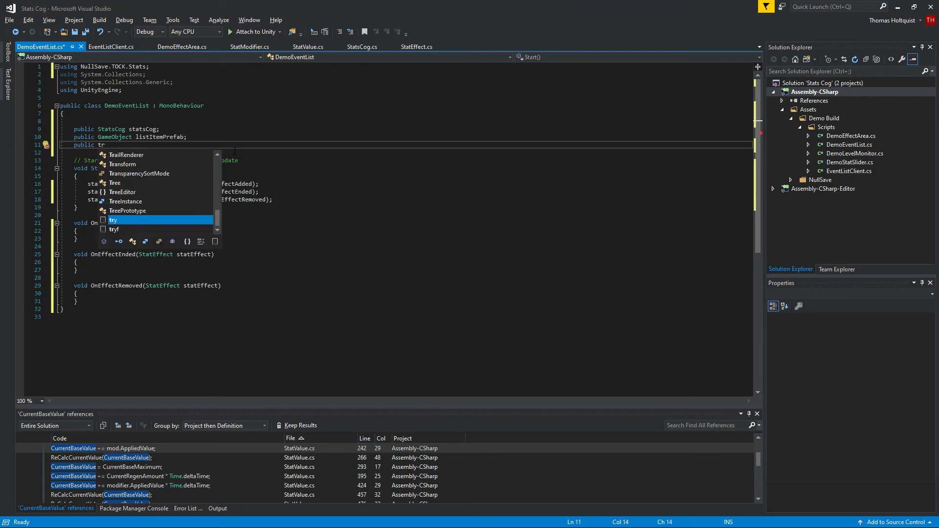
pyautogui.write('ansform')
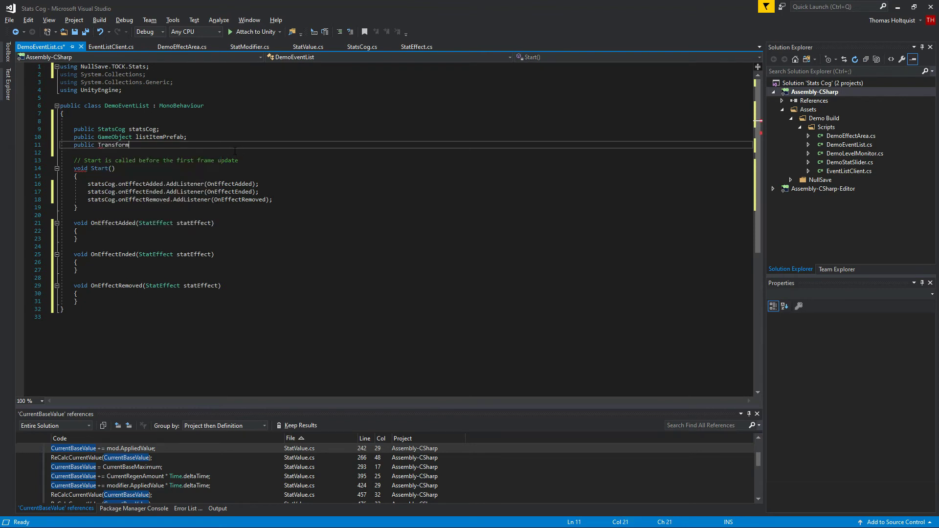
pyautogui.write(' container;')
# Step: In the OnEffectAdded method, add the line GameObject go = Instantiate(listItemPrefab, container);
pyautogui.click(182, 237)
pyautogui.press('Return')
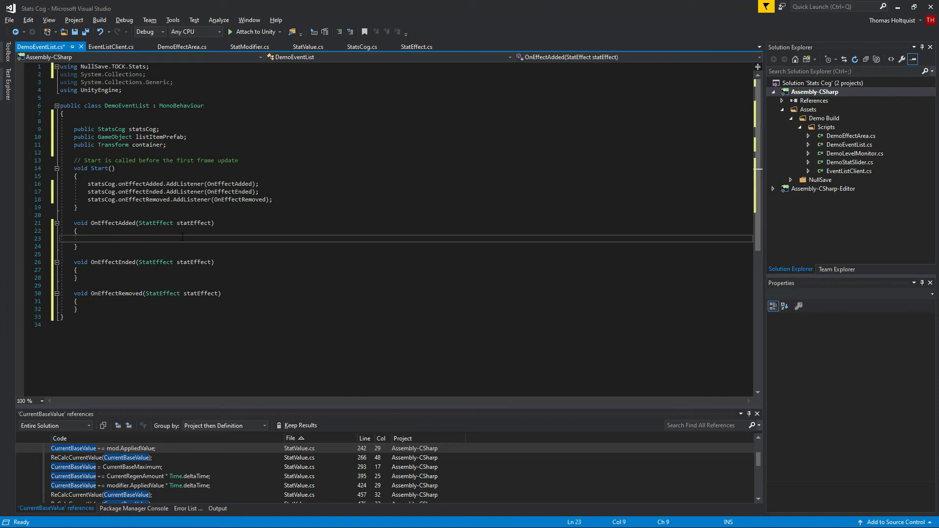
pyautogui.write('game')
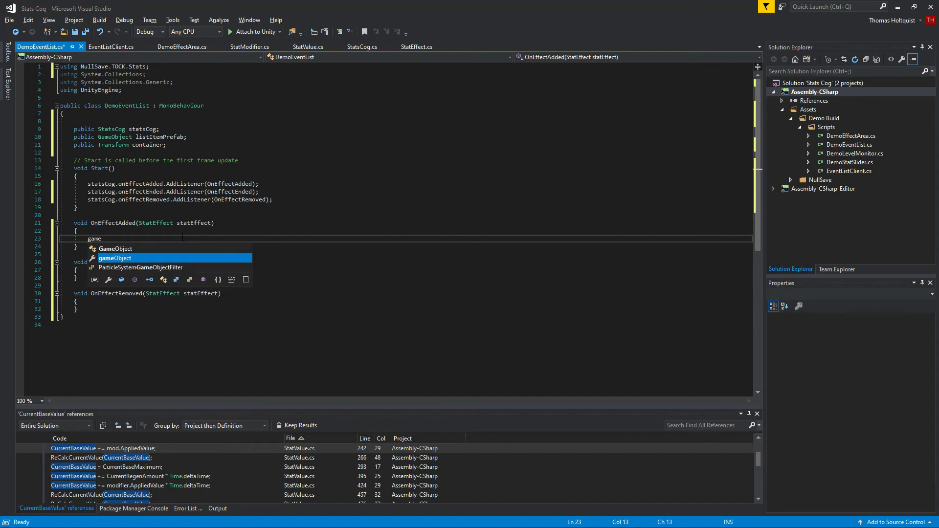
pyautogui.press('Up')
pyautogui.write('go = i')
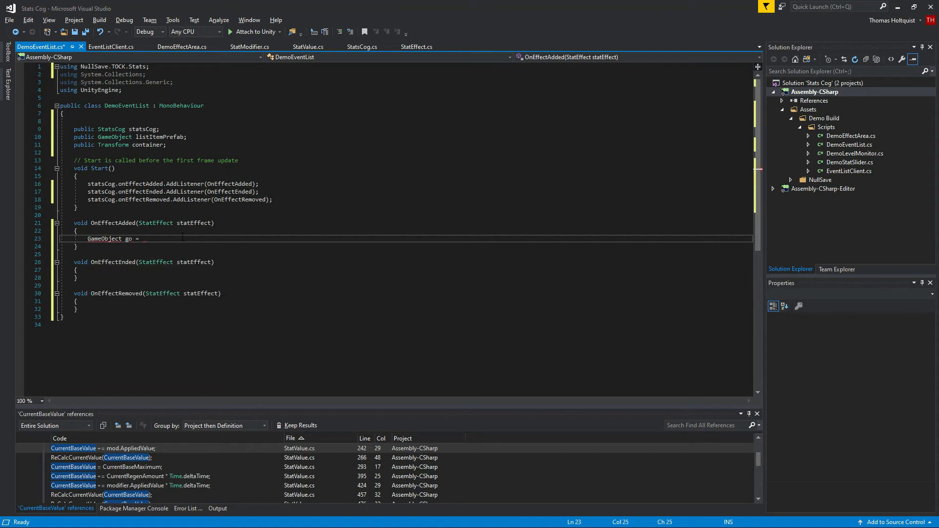
pyautogui.press('Down')
pyautogui.press('Down')
pyautogui.press('Tab')
pyautogui.write('(listim, container);')
pyautogui.press('Return')
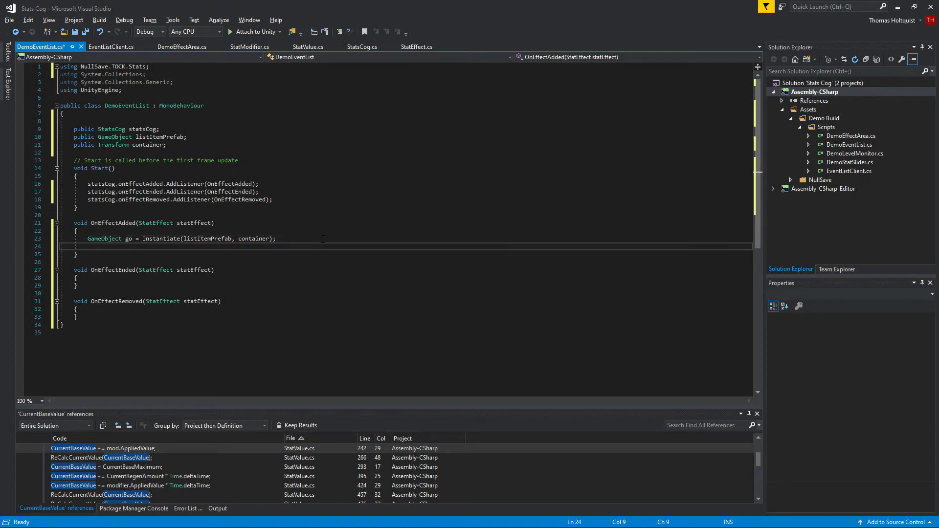
# Step: Below the Instantiate line, add EventListClient client = go.GetComponent<EventListClient>();
pyautogui.moveTo(215, 183)
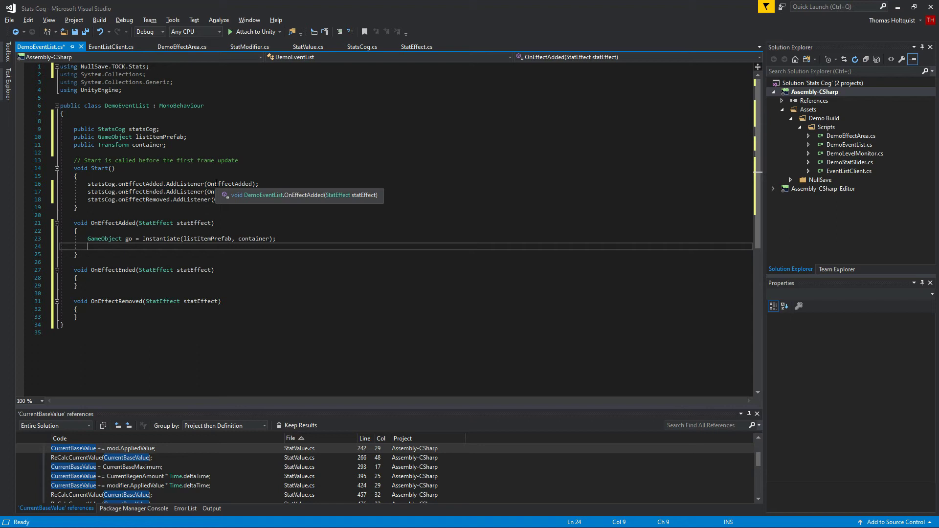
pyautogui.write('EventListClient')
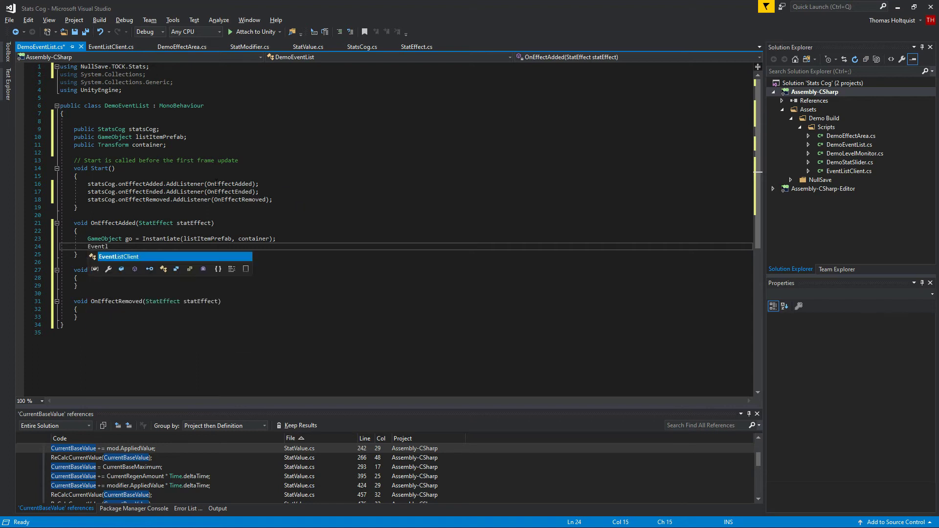
pyautogui.press('Tab')
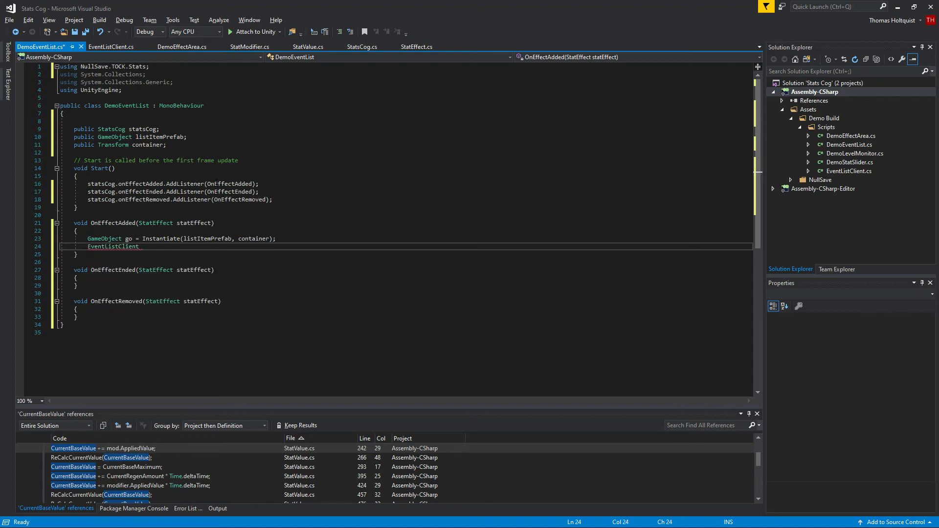
pyautogui.write('client = go.GetComponent<')
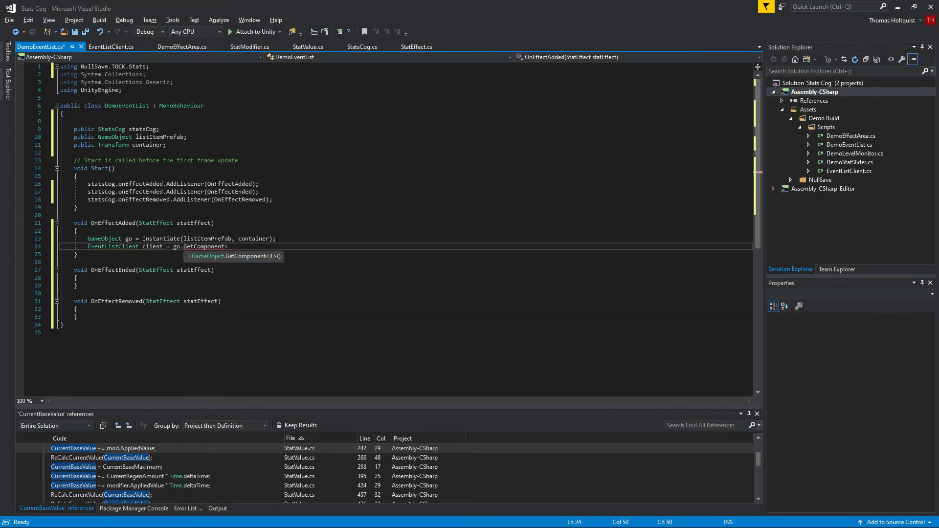
pyautogui.write('EventListClient>();')
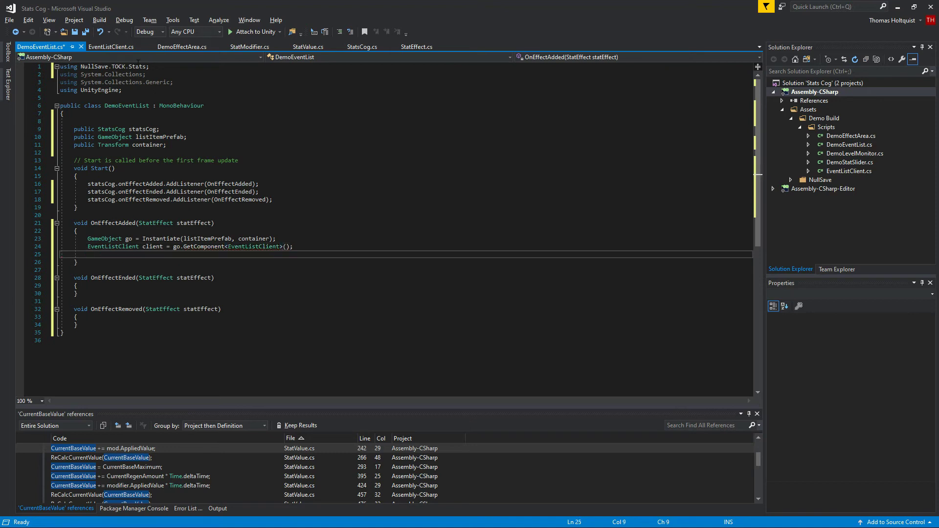
# Step: In the EventListClient script, add an empty public void SetText(string text) method below Start
pyautogui.click(111, 46)
pyautogui.press('Return')
pyautogui.press('Return')
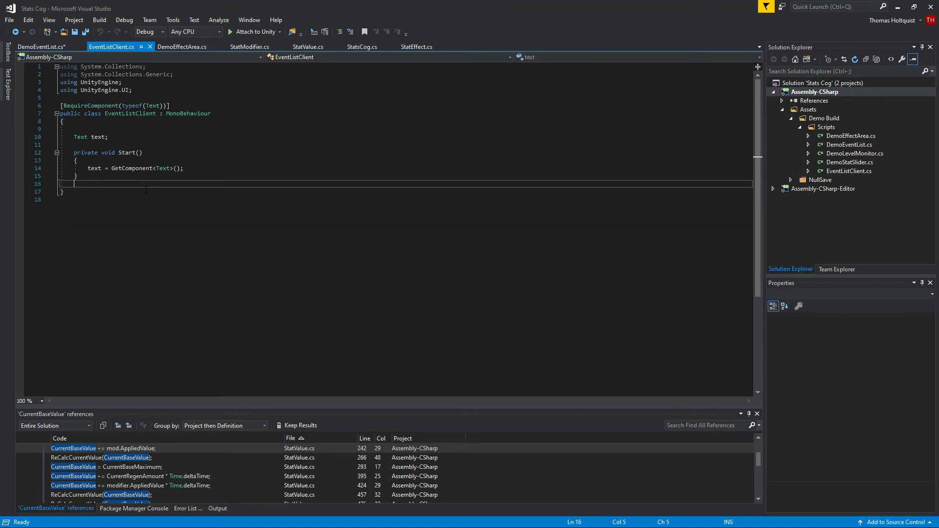
pyautogui.write('public void SA')
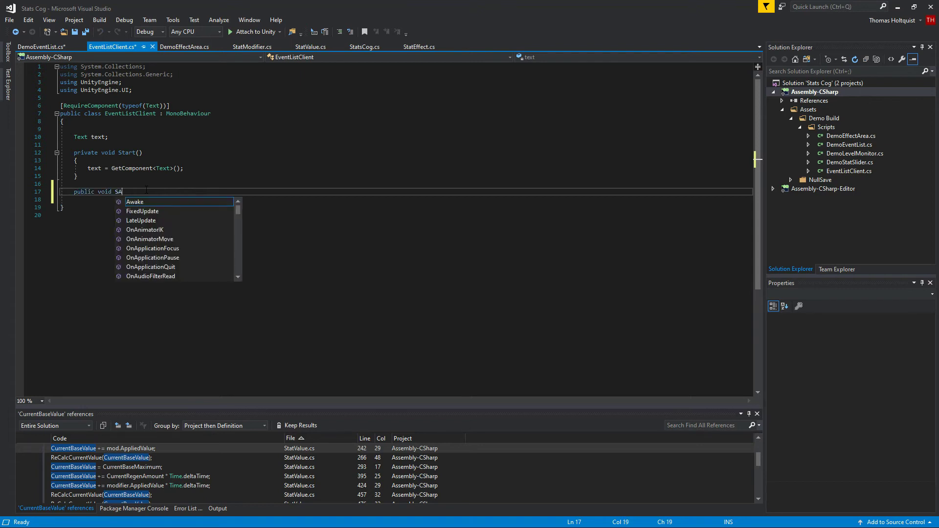
pyautogui.press('BackSpace')
pyautogui.write('etT')
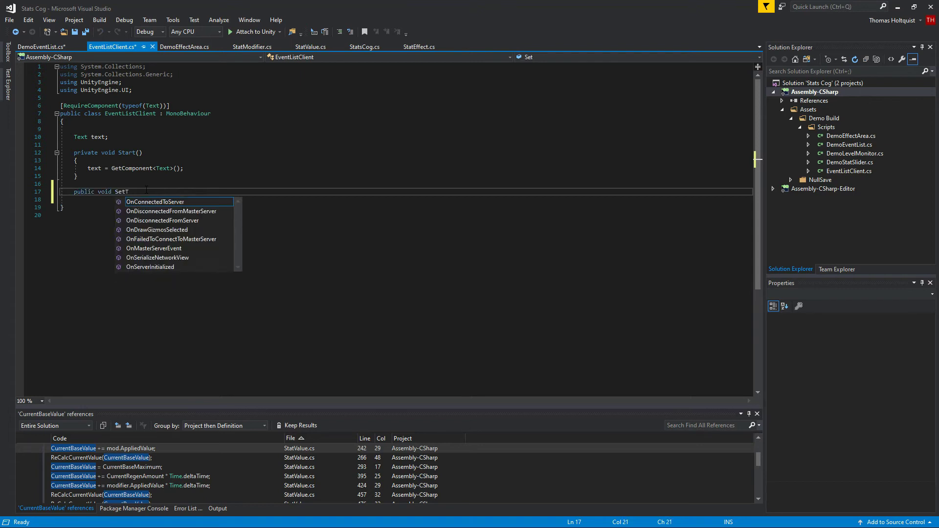
pyautogui.write('ext(string text)')
pyautogui.press('Return')
pyautogui.write('{')
pyautogui.press('Return')
pyautogui.write('{')
pyautogui.press('BackSpace')
pyautogui.write('}')
# Step: Rename SetText's string parameter to newText and add text.text = newText; to the method body
pyautogui.doubleClick(168, 191)
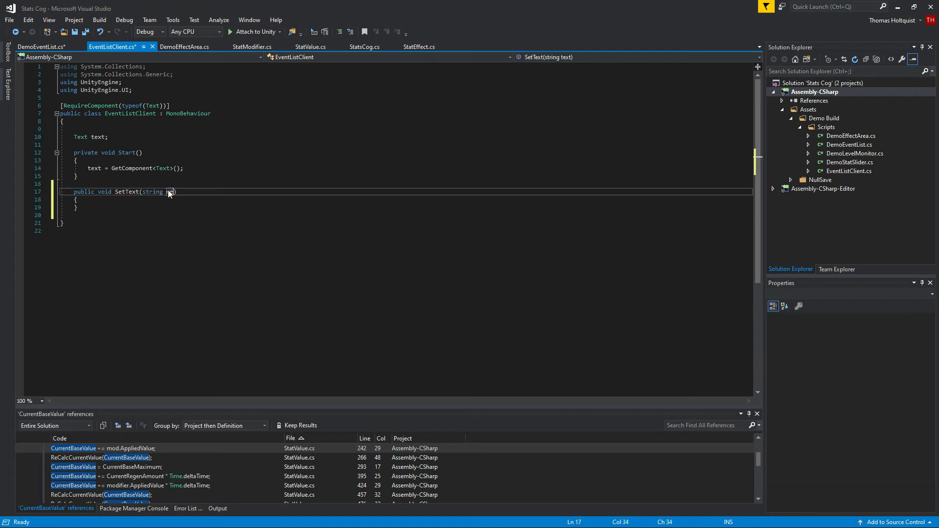
pyautogui.write('newText')
pyautogui.click(151, 201)
pyautogui.press('Return')
pyautogui.write('text.text =')
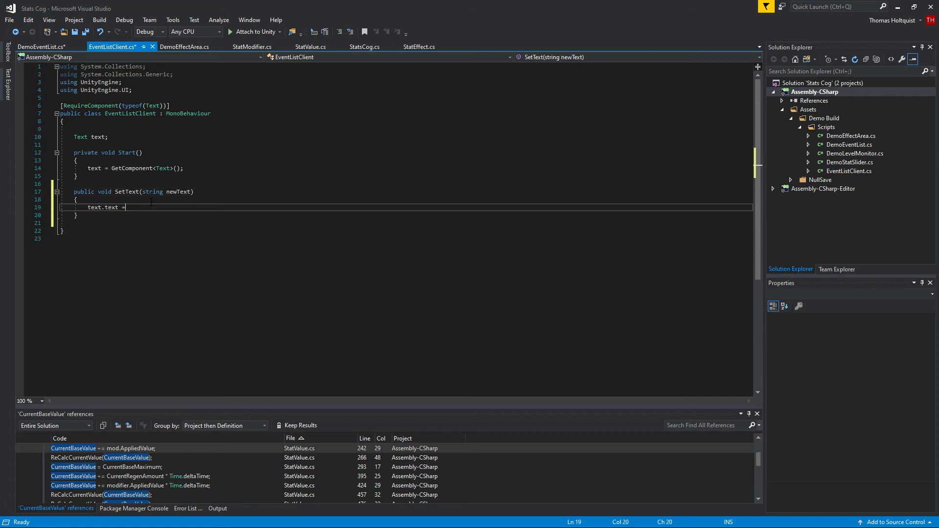
pyautogui.write(' newText;')
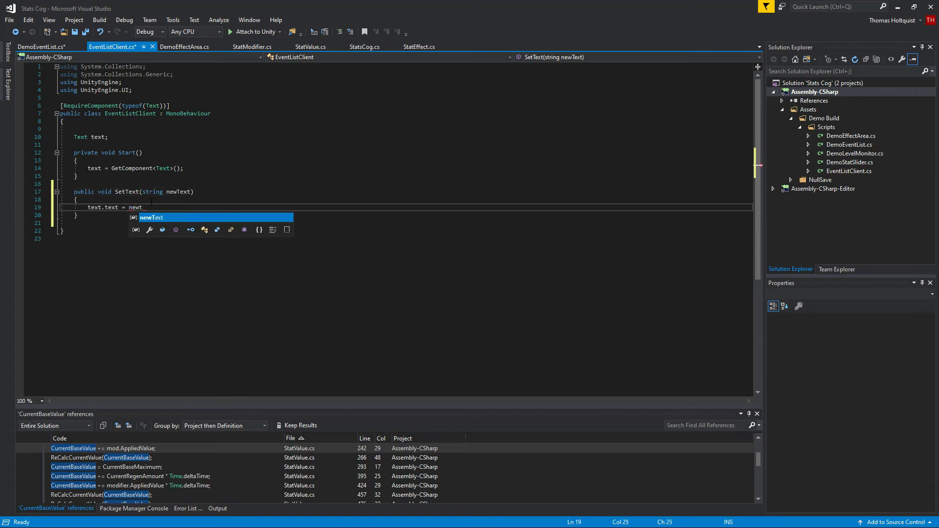
# Step: Save the EventListClient script and return to the DemoEventList script
pyautogui.hotkey('ctrl', 's')
pyautogui.hotkey('ctrl', 'Tab')
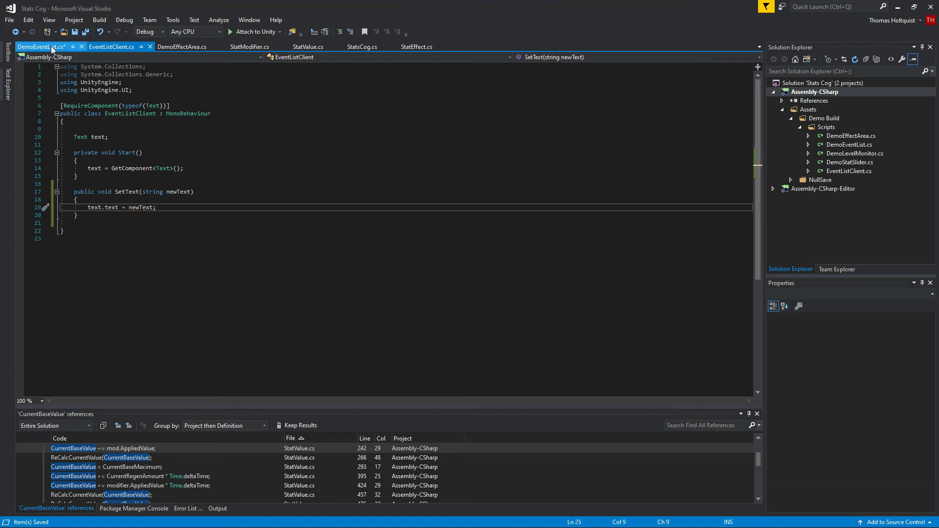
pyautogui.write('client.')
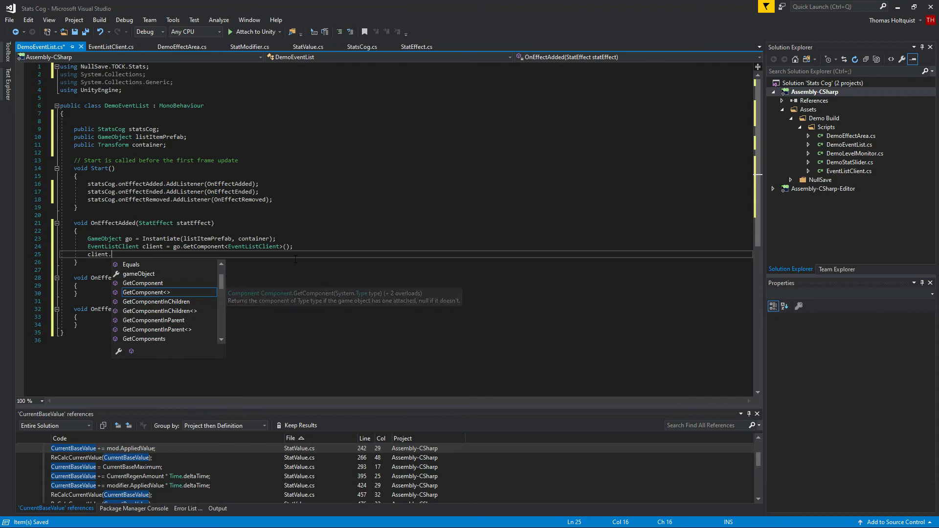
pyautogui.write('set')
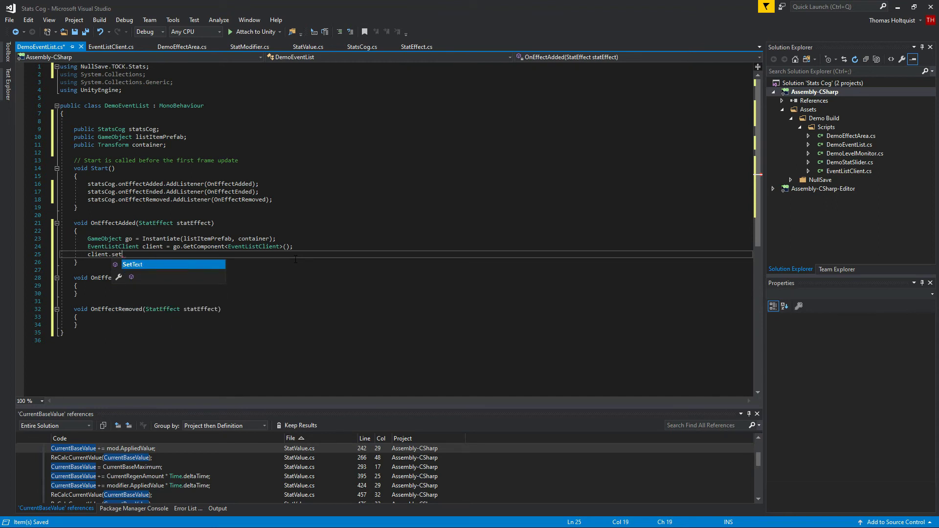
pyautogui.write('(')
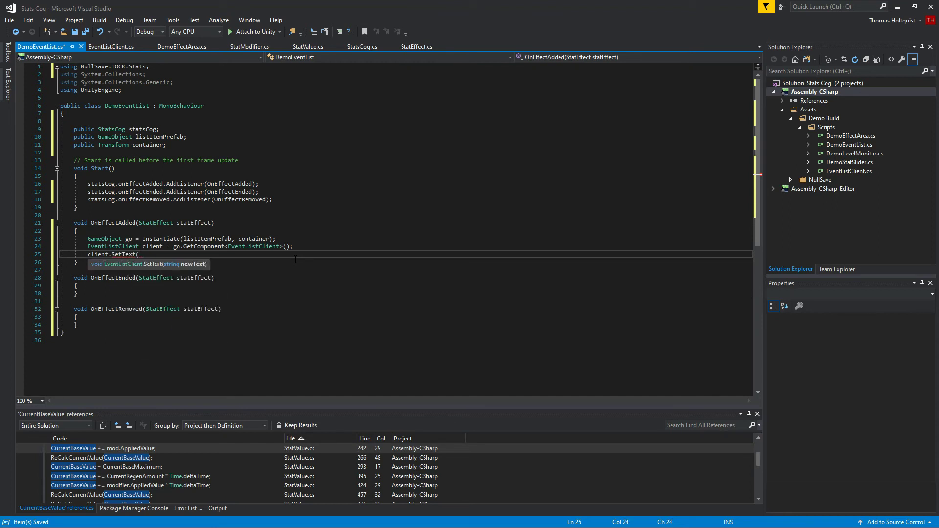
pyautogui.hotkey('shift', 'Home')
pyautogui.press('Delete')
# Step: At the start of the OnEffectAdded body, add if (statEffect.startedText == string.Empty) return; followed by a blank line
pyautogui.press('Up')
pyautogui.press('Up')
pyautogui.press('Up')
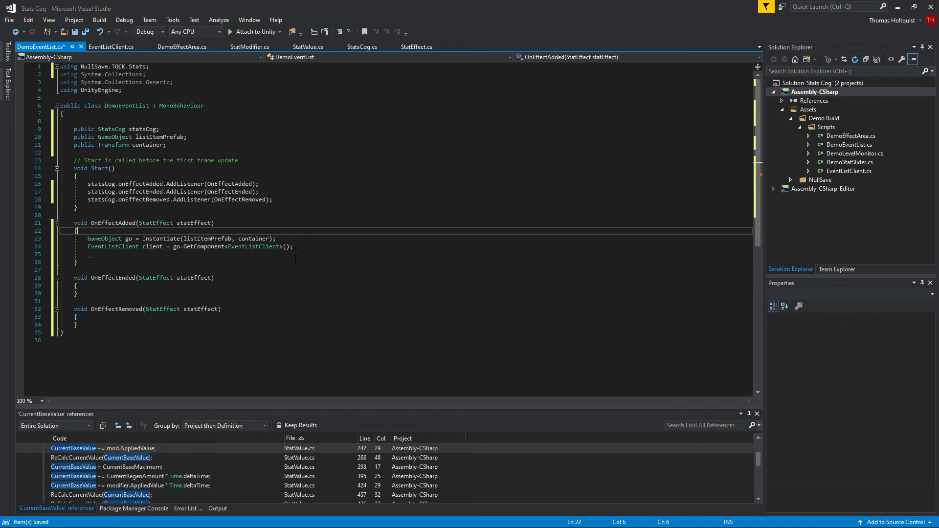
pyautogui.press('Return')
pyautogui.write('if(StatEffect.')
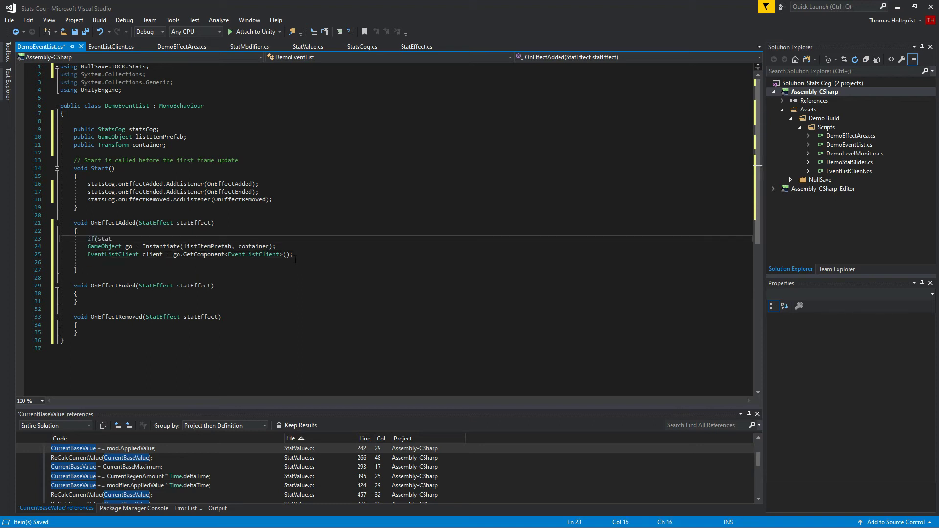
pyautogui.press('BackSpace')
pyautogui.press('BackSpace')
pyautogui.press('BackSpace')
pyautogui.press('BackSpace')
pyautogui.press('BackSpace')
pyautogui.press('BackSpace')
pyautogui.press('BackSpace')
pyautogui.press('BackSpace')
pyautogui.press('BackSpace')
pyautogui.press('BackSpace')
pyautogui.press('BackSpace')
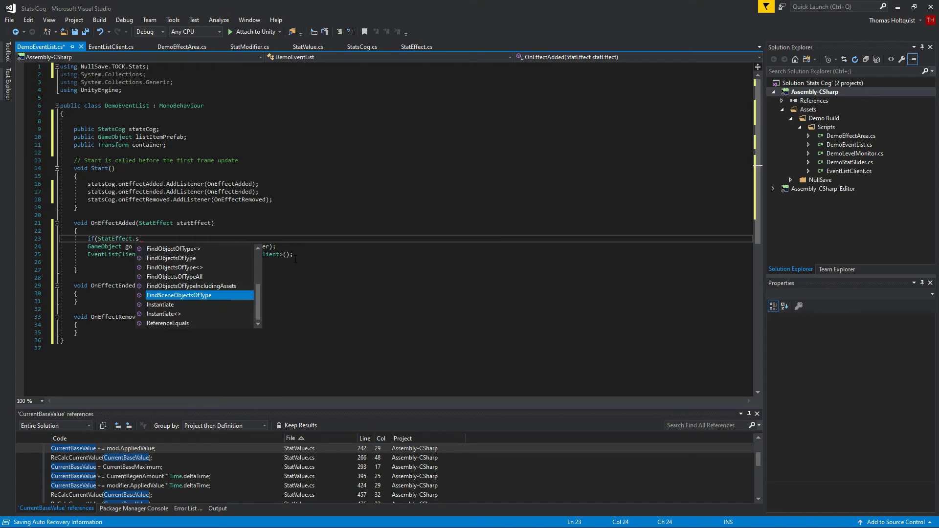
pyautogui.write('StatEffect.')
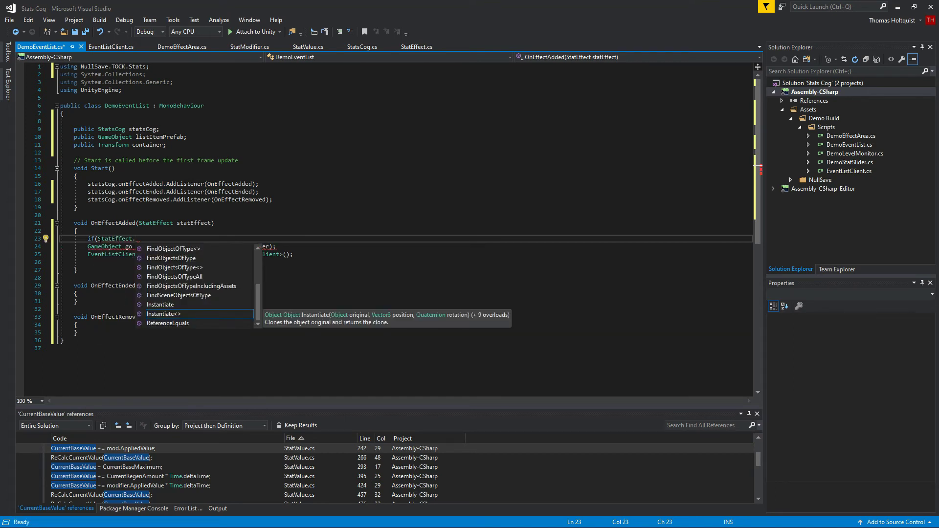
pyautogui.moveTo(101, 240); pyautogui.dragTo(98, 239)
pyautogui.write('s')
pyautogui.click(156, 233)
pyautogui.click(156, 237)
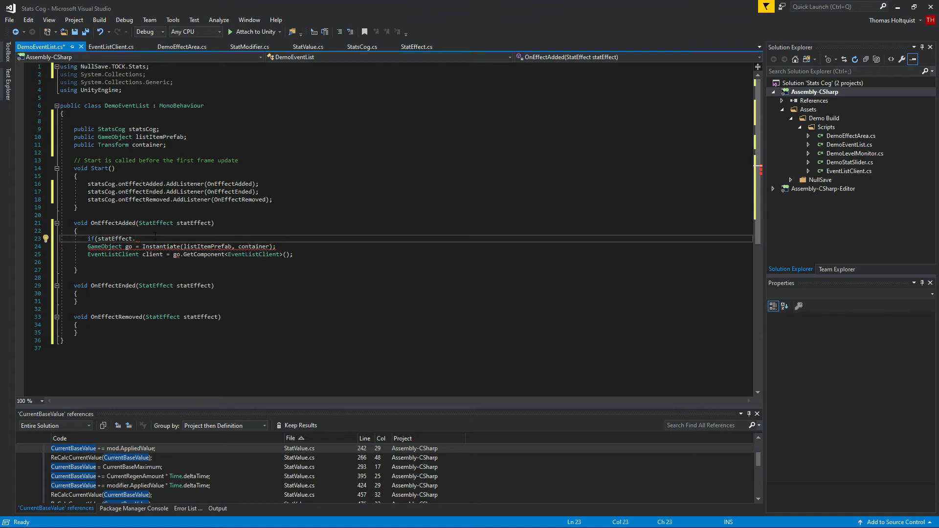
pyautogui.write('st')
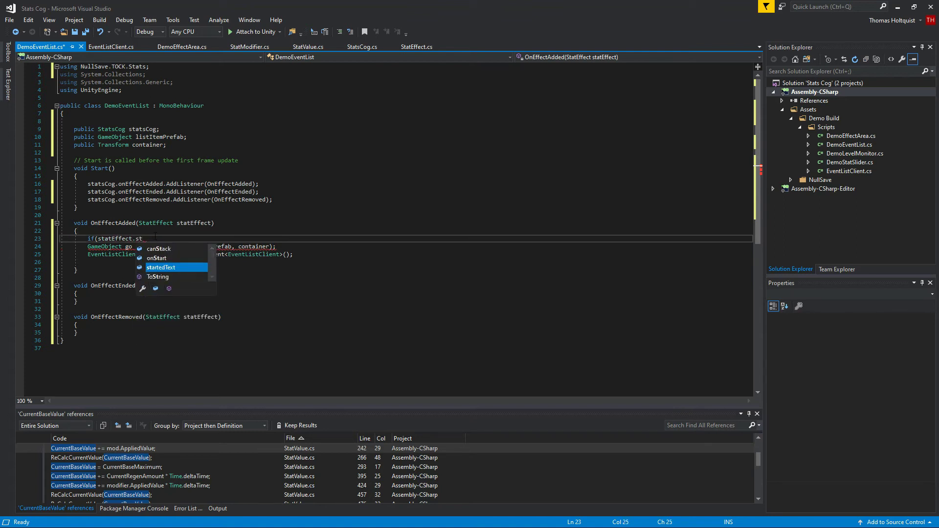
pyautogui.write('artedText == string.Empty) return;')
pyautogui.press('Return')
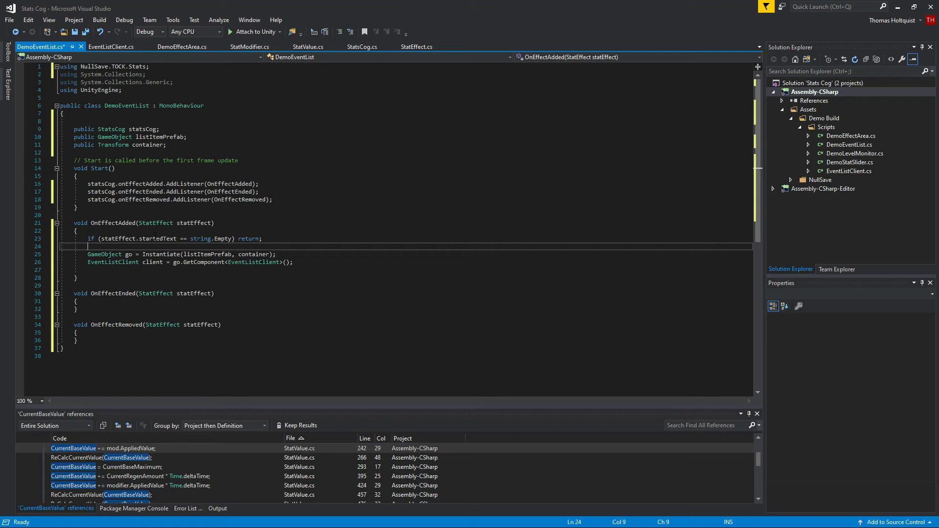
pyautogui.click(106, 145)
pyautogui.click(109, 151)
pyautogui.press('Return')
pyautogui.press('Return')
pyautogui.press('Up')
pyautogui.write('private ')
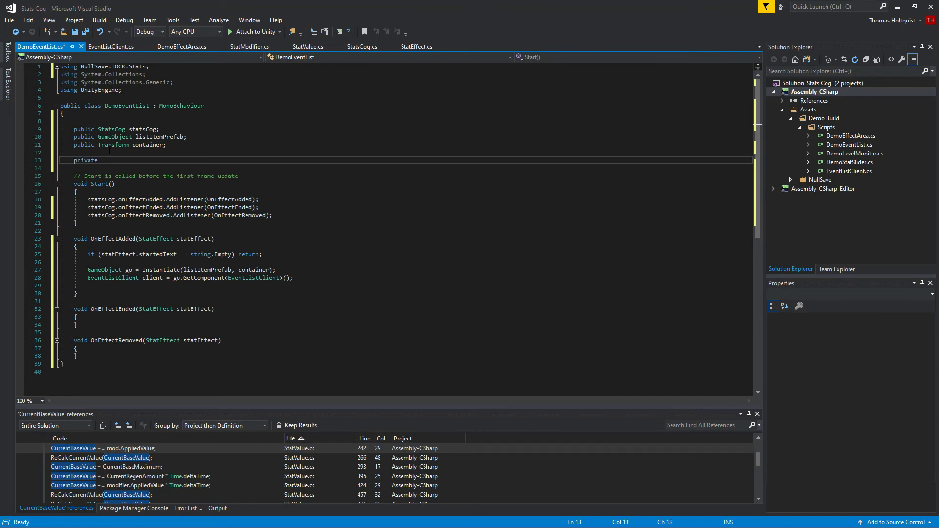
pyautogui.write('gameObject')
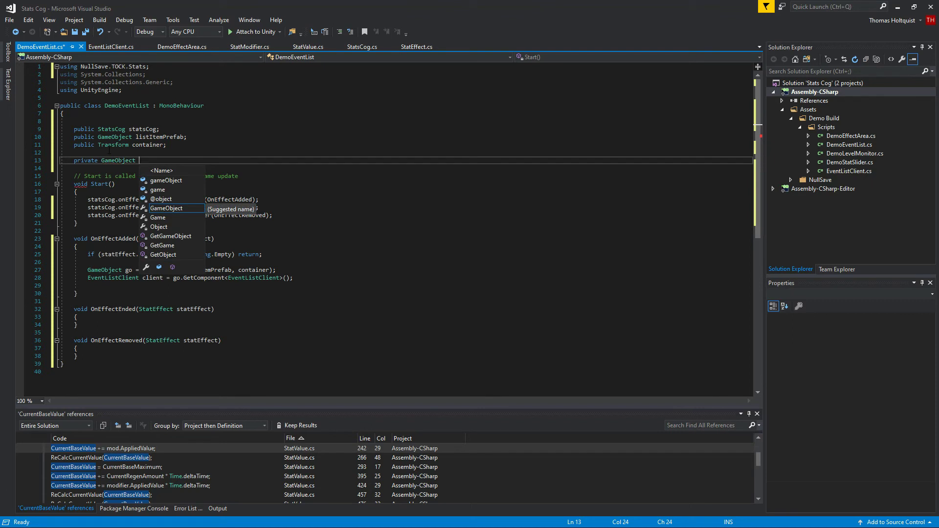
pyautogui.press('BackSpace')
pyautogui.press('BackSpace')
pyautogui.press('BackSpace')
pyautogui.press('BackSpace')
pyautogui.press('BackSpace')
pyautogui.press('BackSpace')
pyautogui.press('BackSpace')
pyautogui.press('BackSpace')
pyautogui.press('BackSpace')
pyautogui.press('BackSpace')
pyautogui.press('BackSpace')
pyautogui.press('BackSpace')
pyautogui.press('BackSpace')
pyautogui.press('BackSpace')
pyautogui.press('BackSpace')
pyautogui.press('BackSpace')
pyautogui.press('BackSpace')
pyautogui.press('BackSpace')
pyautogui.press('BackSpace')
pyautogui.press('BackSpace')
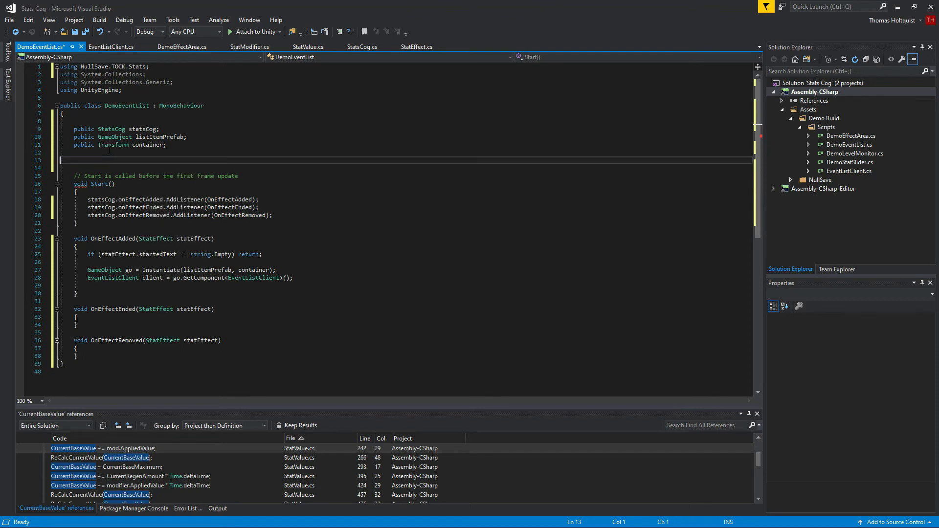
# Step: Below the GetComponent line in OnEffectAdded, add client.SetText(statEffect.startedText);
pyautogui.click(154, 270)
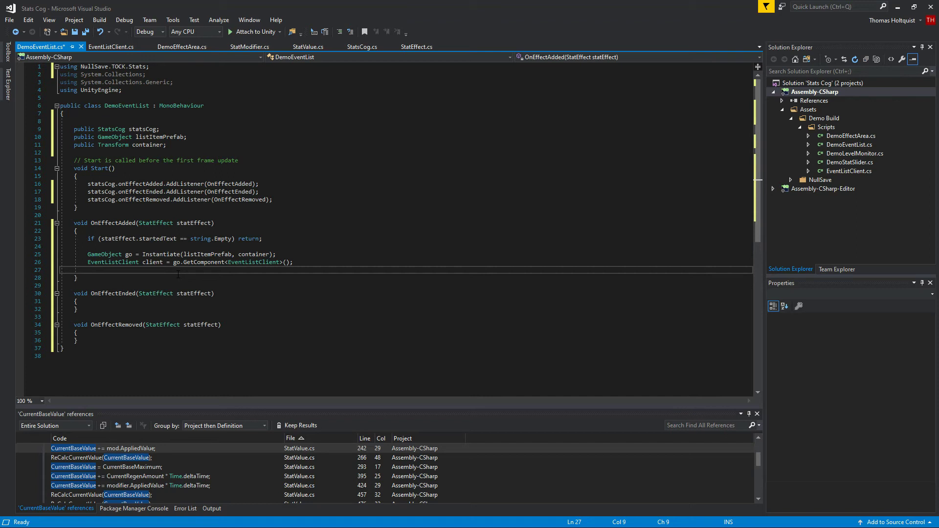
pyautogui.write('client.SetText(')
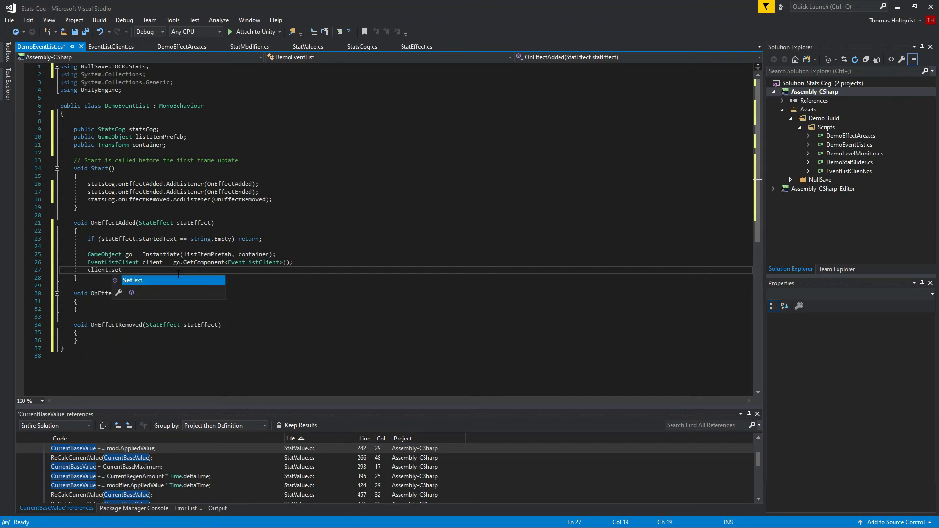
pyautogui.moveTo(176, 239); pyautogui.dragTo(101, 239)
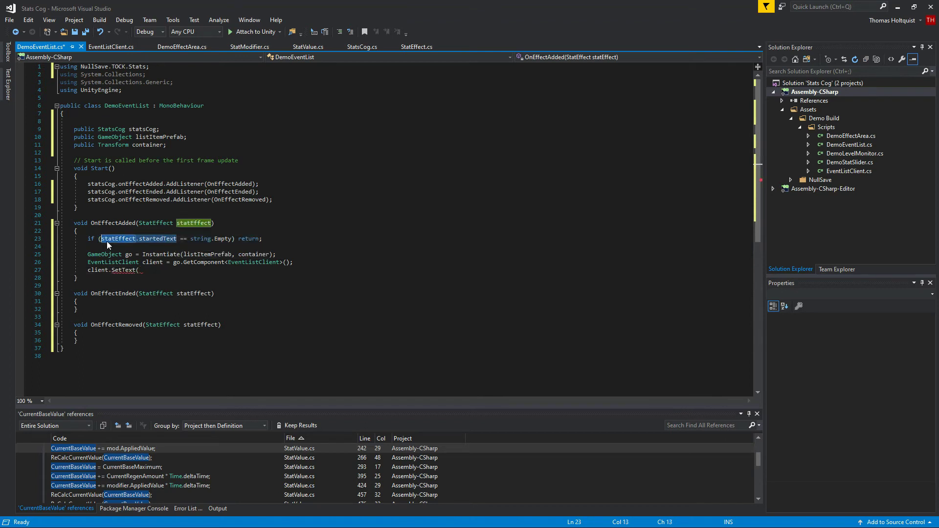
pyautogui.hotkey('ctrl', 'c')
pyautogui.click(154, 272)
pyautogui.hotkey('ctrl', 'v')
pyautogui.write(');')
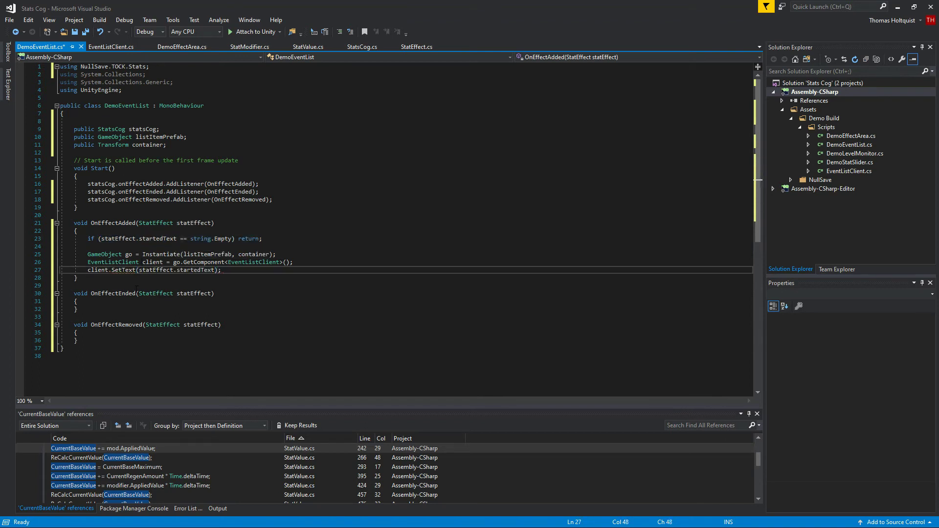
# Step: Copy the whole OnEffectAdded body into the empty OnEffectEnded and OnEffectRemoved methods
pyautogui.moveTo(43, 239); pyautogui.dragTo(45, 277)
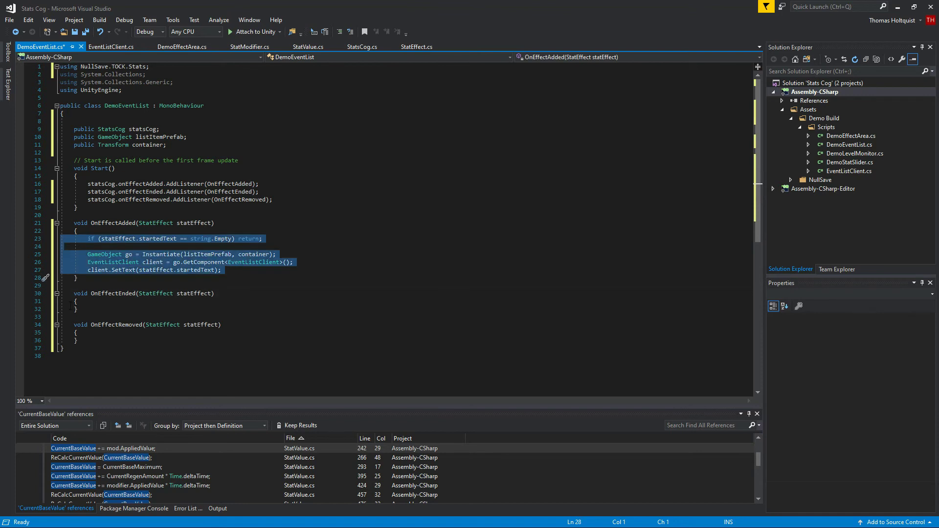
pyautogui.hotkey('ctrl', 'c')
pyautogui.click(62, 309)
pyautogui.hotkey('ctrl', 'v')
pyautogui.click(62, 380)
pyautogui.hotkey('ctrl', 'v')
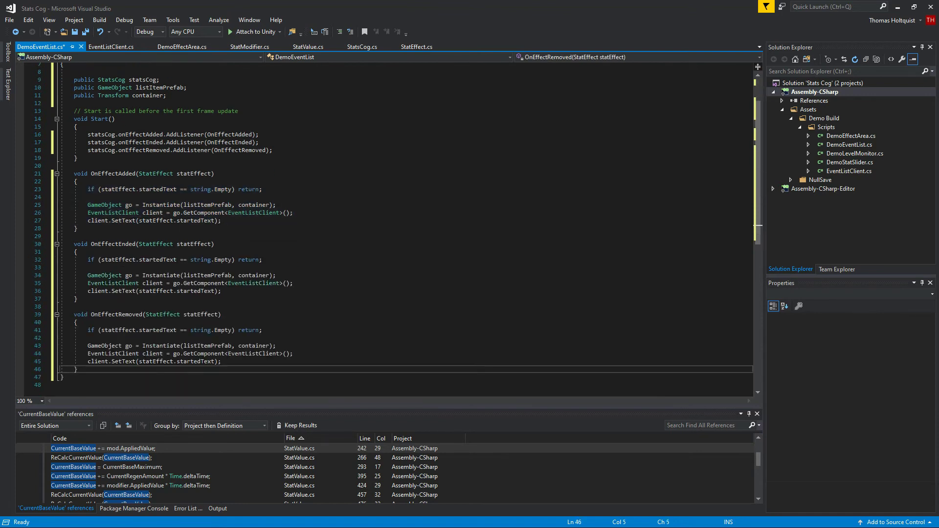
# Step: In OnEffectEnded, replace startedText with endedText in both the if check and the SetText call
pyautogui.scroll(-2, 386, 225)
pyautogui.doubleClick(143, 213)
pyautogui.press('Delete')
pyautogui.hotkey('ctrl', 'space')
pyautogui.write('e')
pyautogui.press('Tab')
pyautogui.doubleClick(143, 213)
pyautogui.hotkey('ctrl', 'c')
pyautogui.doubleClick(191, 244)
pyautogui.hotkey('ctrl', 'v')
# Step: In OnEffectRemoved, replace startedText with removedText in the if check and the SetText call, and save the script
pyautogui.doubleClick(157, 284)
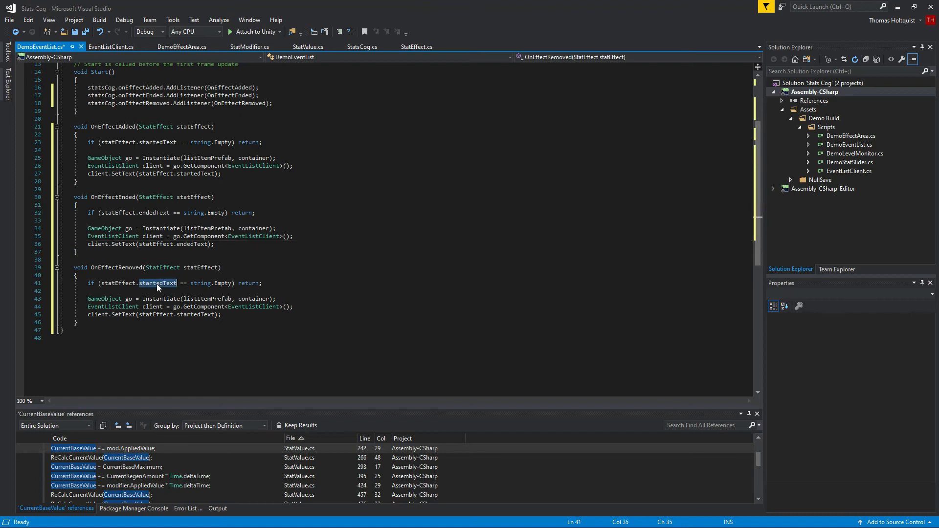
pyautogui.press('Delete')
pyautogui.write('r')
pyautogui.press('Tab')
pyautogui.doubleClick(156, 284)
pyautogui.hotkey('ctrl', 'c')
pyautogui.doubleClick(195, 315)
pyautogui.hotkey('ctrl', 'v')
pyautogui.hotkey('ctrl', 'End')
pyautogui.hotkey('ctrl', 's')
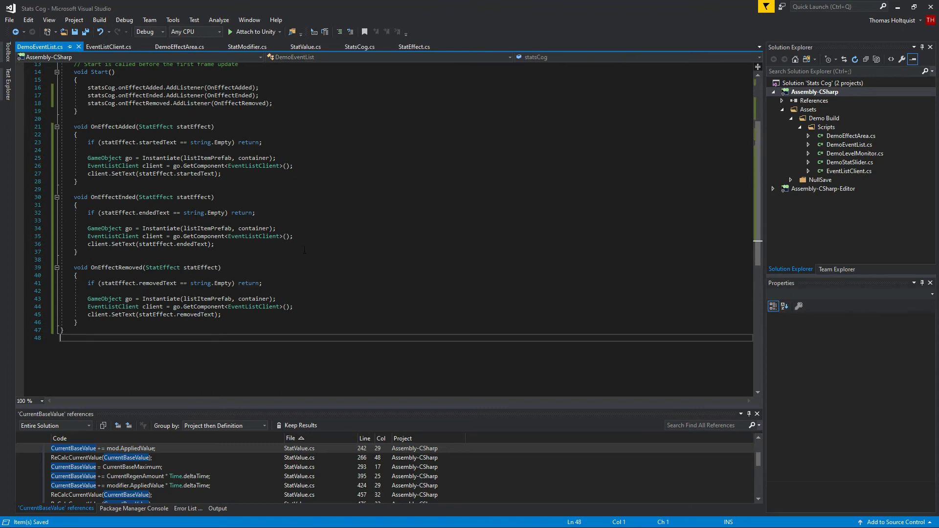
# Step: In the EventListClient script, add an empty IEnumerable KillMe() method below SetText
pyautogui.click(114, 47)
pyautogui.click(186, 168)
pyautogui.click(157, 144)
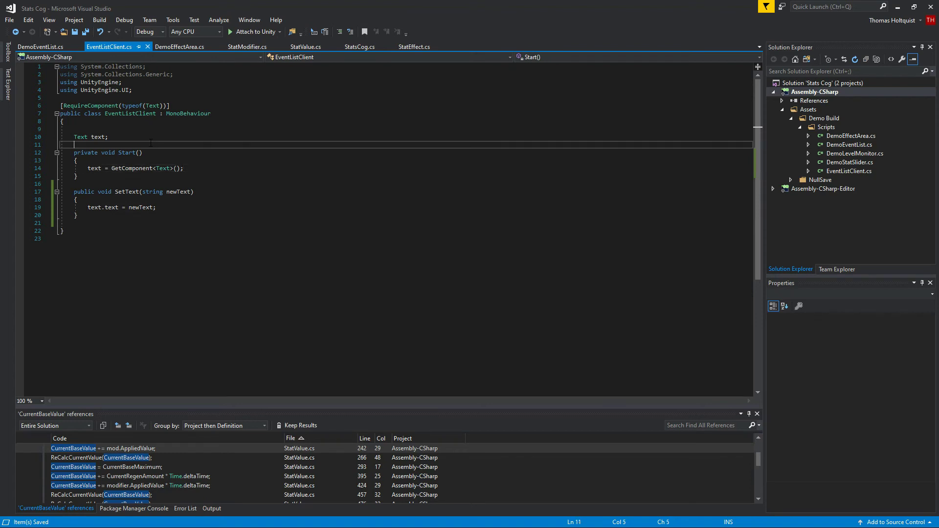
pyautogui.press('Down')
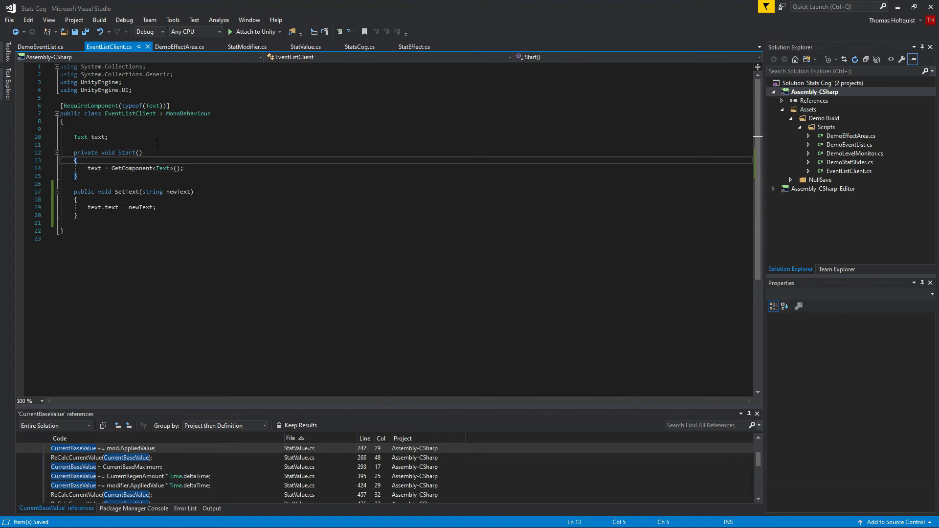
pyautogui.click(100, 221)
pyautogui.press('Return')
pyautogui.press('Return')
pyautogui.press('Up')
pyautogui.write('IEn')
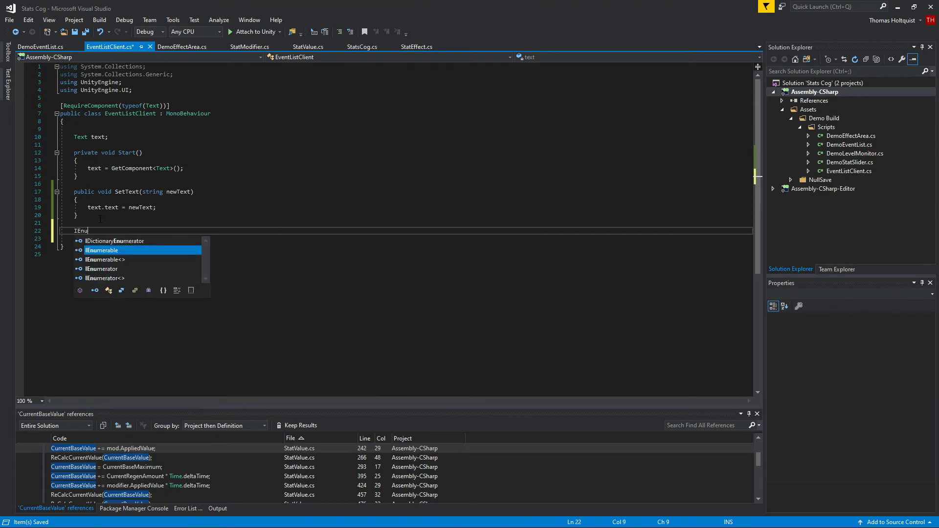
pyautogui.write('u')
pyautogui.press('Down')
pyautogui.press('Down')
pyautogui.press('Up')
pyautogui.press('Up')
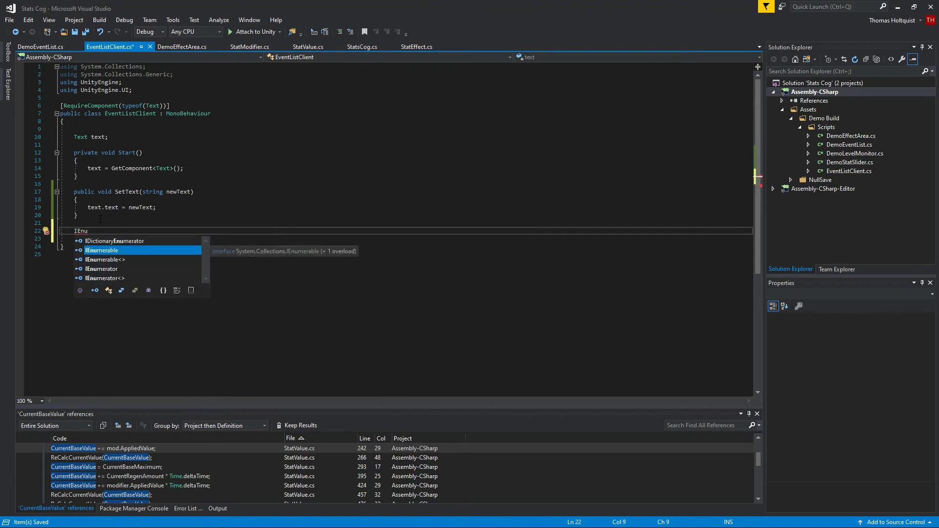
pyautogui.write('merable ')
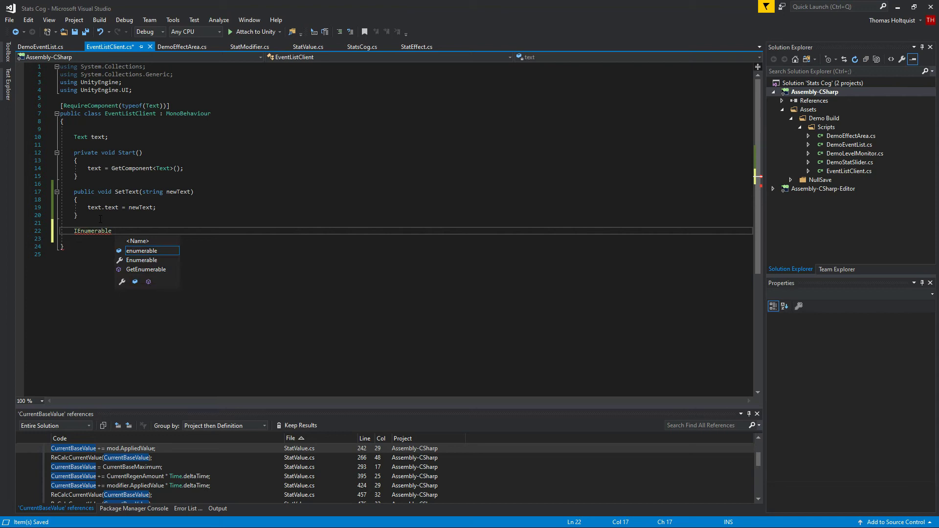
pyautogui.write('KillMe()')
pyautogui.press('Return')
pyautogui.write('{')
pyautogui.press('Return')
pyautogui.write('}')
# Step: In the KillMe body, add yield return new WaitForSeconds(3); followed by Destroy(gameObject);
pyautogui.press('Up')
pyautogui.press('Up')
pyautogui.press('Down')
pyautogui.press('End')
pyautogui.press('Return')
pyautogui.write('yield r')
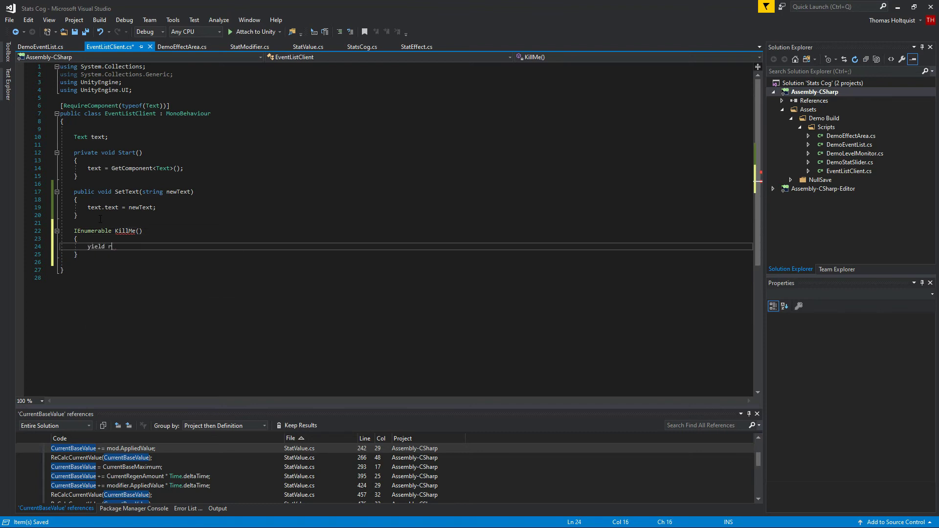
pyautogui.write('eturn new wa')
pyautogui.press('Down')
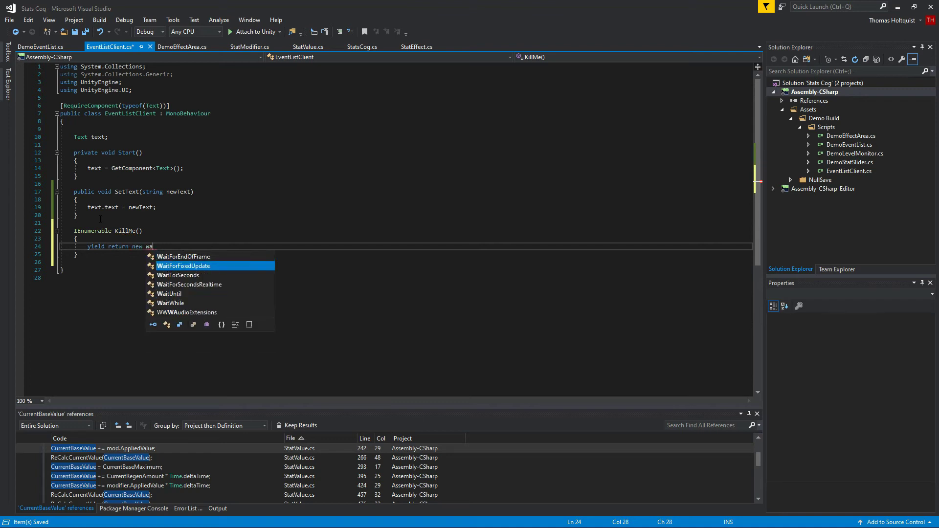
pyautogui.press('Tab')
pyautogui.write('(3);')
pyautogui.press('Return')
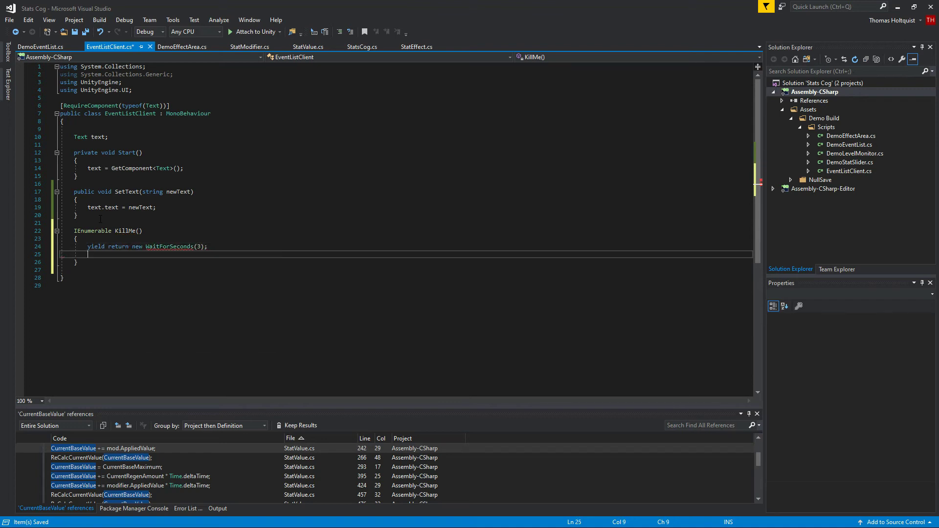
pyautogui.write('Destroy(')
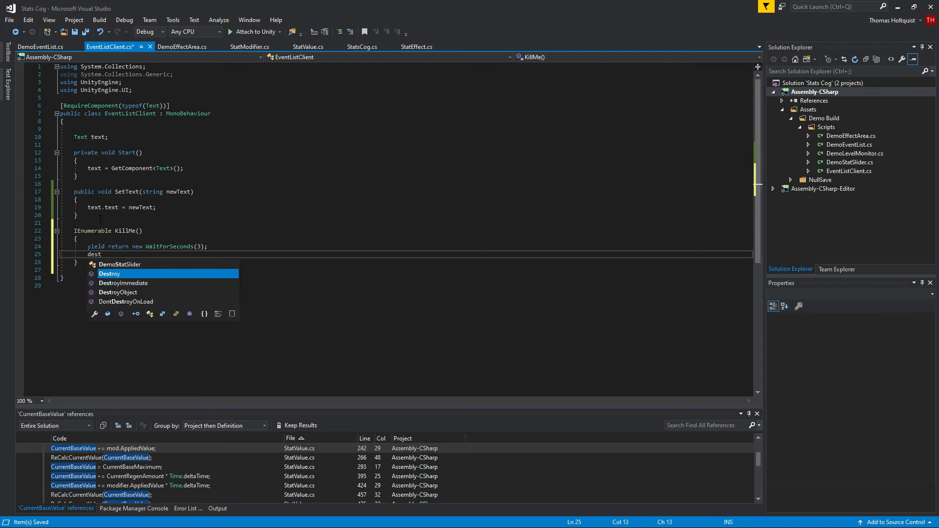
pyautogui.write('gameObject);')
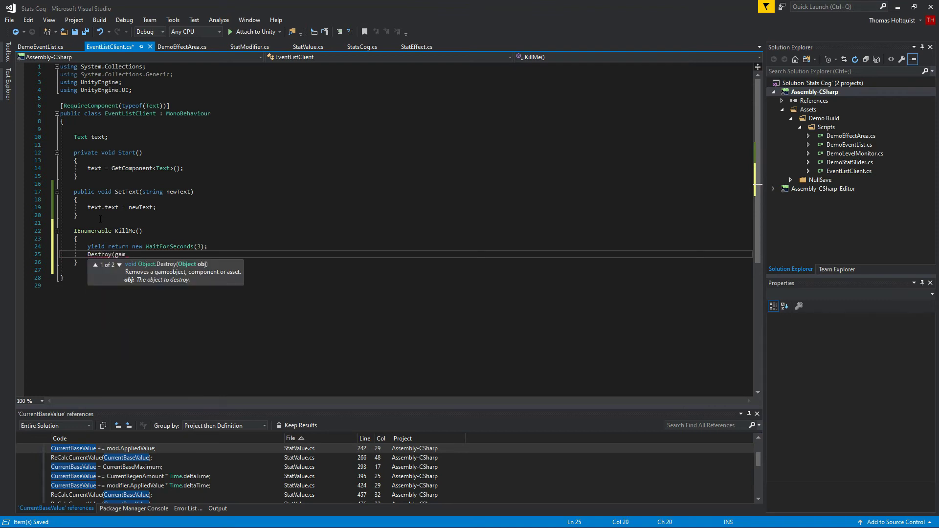
# Step: In the Start method, add StartCoroutine(KillMe); below the GetComponent line
pyautogui.click(208, 165)
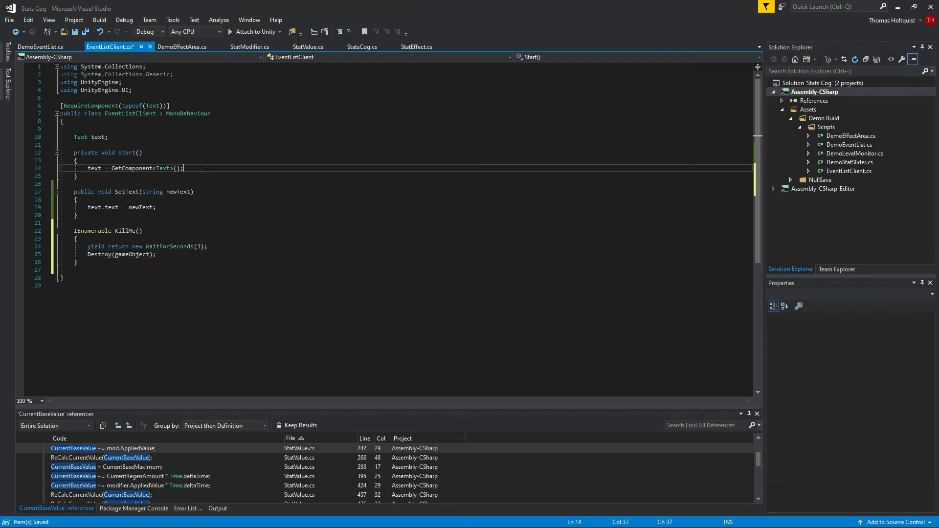
pyautogui.press('Return')
pyautogui.write('start')
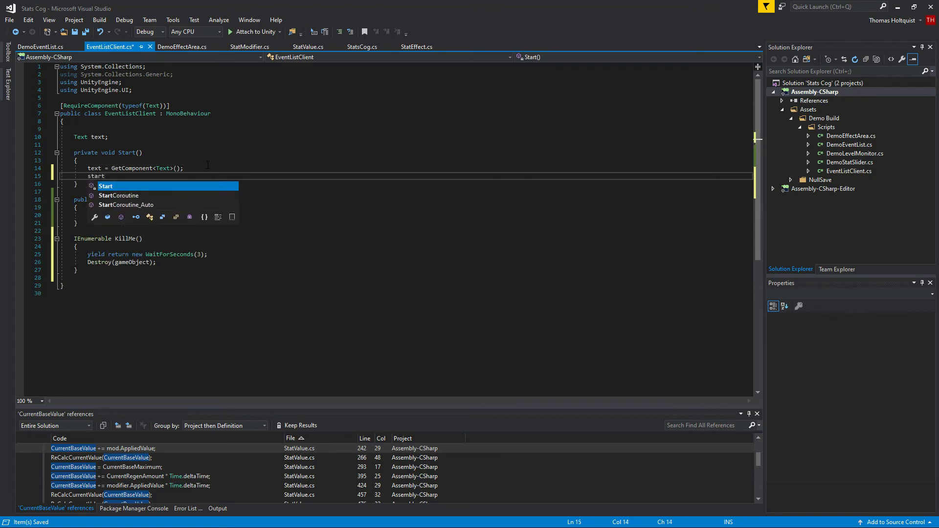
pyautogui.write('Coroutine("')
pyautogui.press('BackSpace')
pyautogui.write('KillMe);')
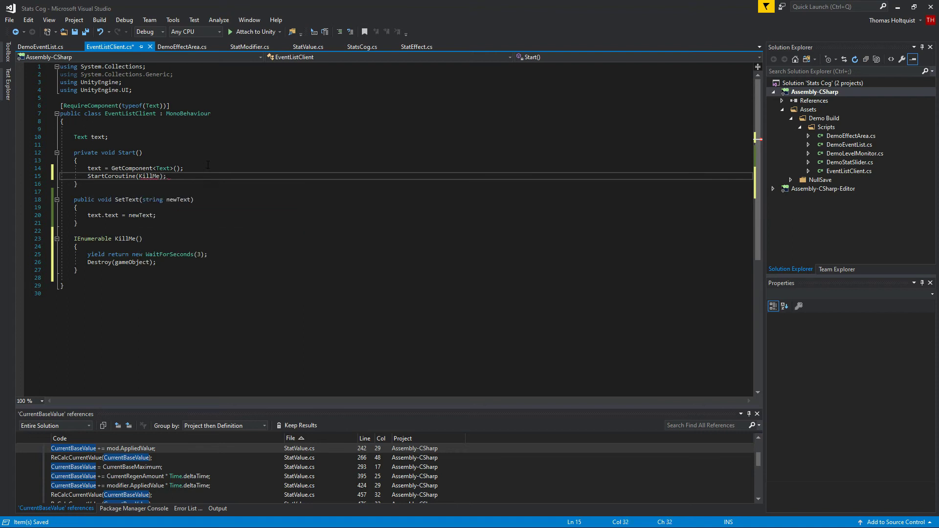
# Step: Try passing KillMe() as a method call to StartCoroutine in the Start method, and save the script
pyautogui.click(157, 238)
pyautogui.click(160, 176)
pyautogui.write('()')
pyautogui.hotkey('ctrl', 's')
pyautogui.moveTo(161, 263); pyautogui.dragTo(257, 255)
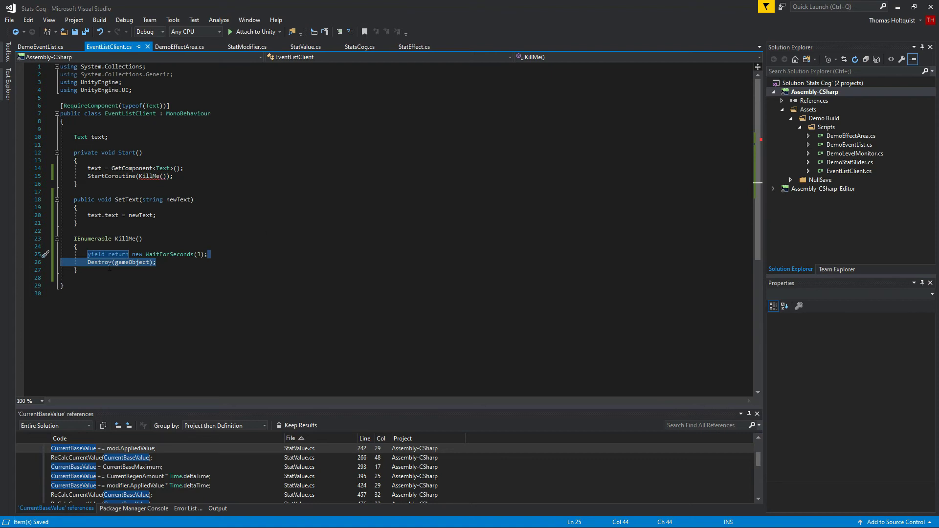
# Step: Change the StartCoroutine argument in Start to the string "KillMe" and save the EventListClient script
pyautogui.click(140, 176)
pyautogui.write('"')
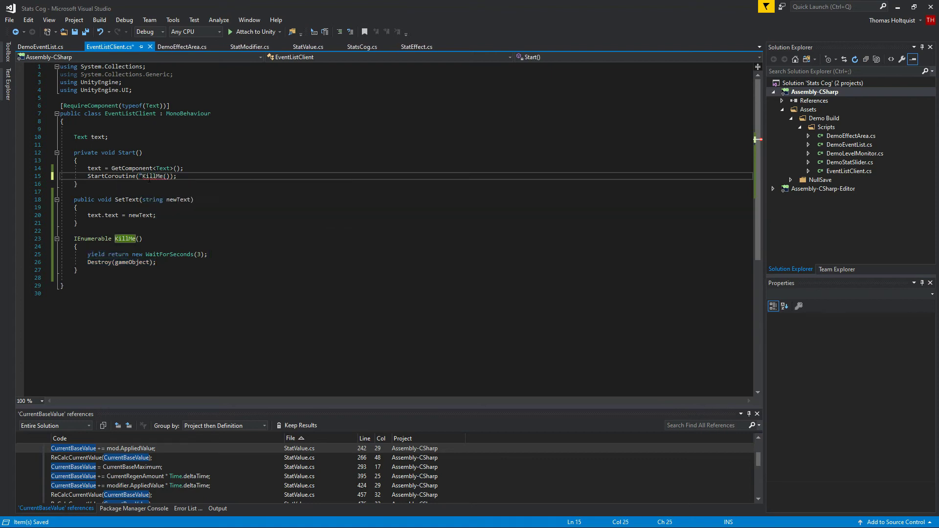
pyautogui.click(162, 176)
pyautogui.press('Delete')
pyautogui.press('Delete')
pyautogui.write('"')
pyautogui.click(225, 199)
pyautogui.hotkey('ctrl', 's')
# Step: Review the listener registrations and the three effect handlers in the DemoEventList script
pyautogui.hotkey('ctrl', 'Tab')
pyautogui.moveTo(71, 158); pyautogui.dragTo(259, 167)
pyautogui.scroll(-2, 88, 195)
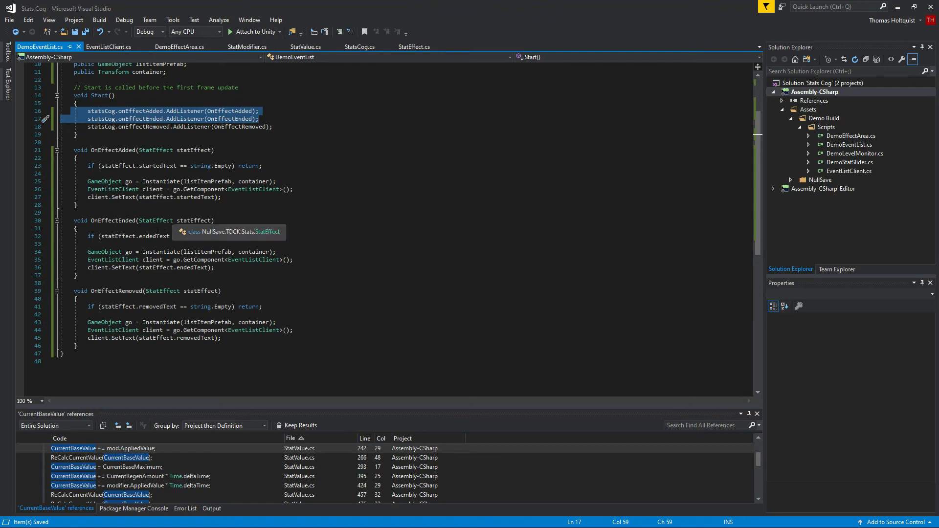
pyautogui.click(313, 196)
pyautogui.click(420, 161)
pyautogui.moveTo(196, 283); pyautogui.dragTo(196, 275)
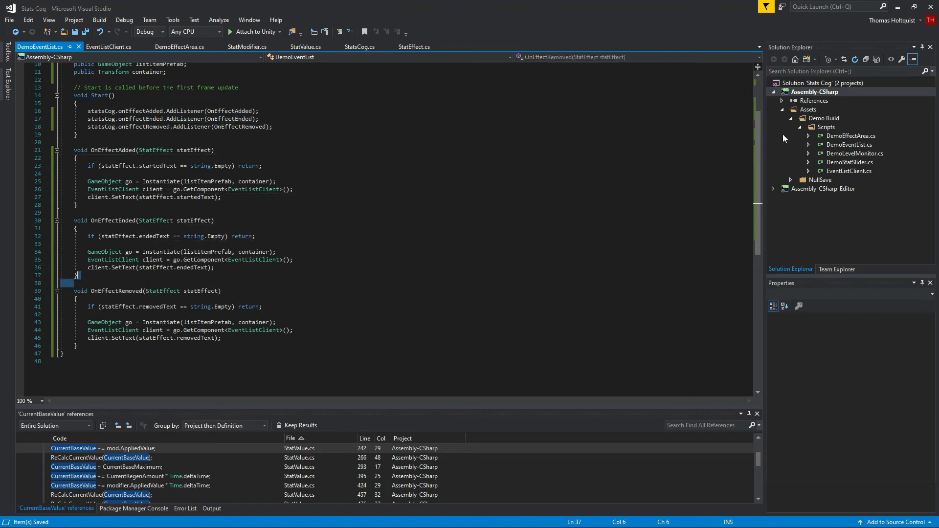
# Step: Switch to Unity, save EventItem as a prefab in the Prefabs folder, and delete its instance from Update List
pyautogui.click(895, 9)
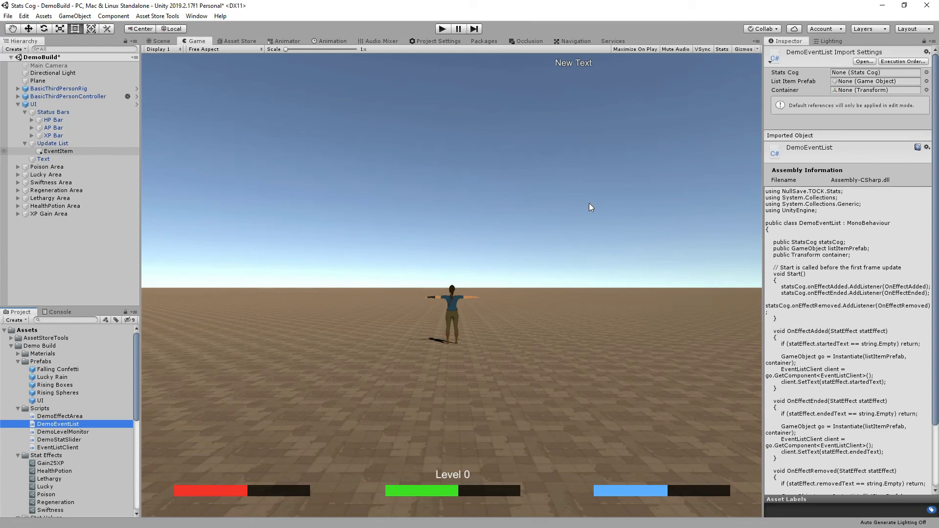
pyautogui.click(163, 42)
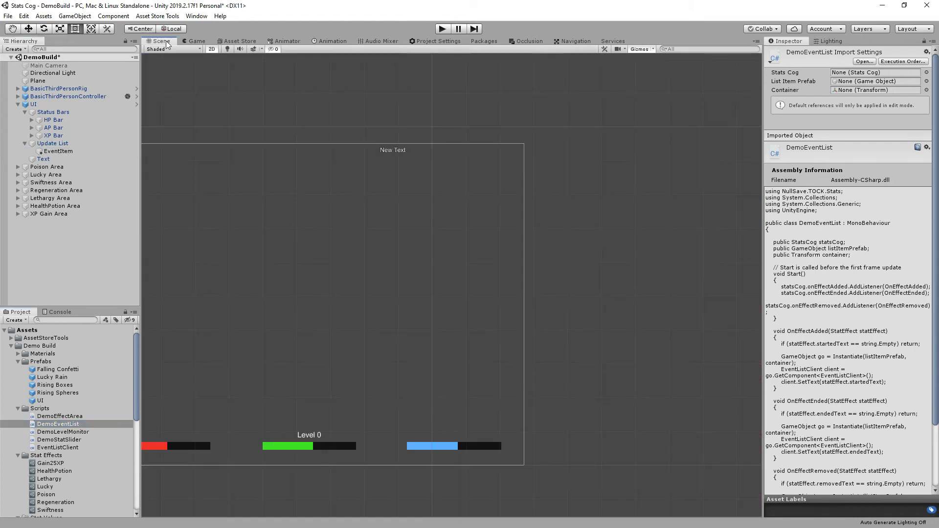
pyautogui.click(66, 153)
pyautogui.press('f')
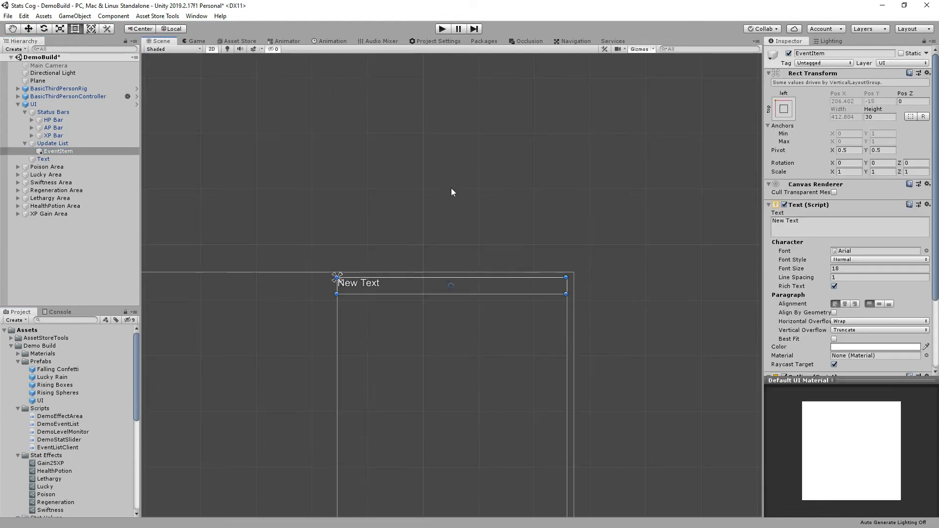
pyautogui.moveTo(52, 149); pyautogui.dragTo(47, 363)
pyautogui.click(57, 152)
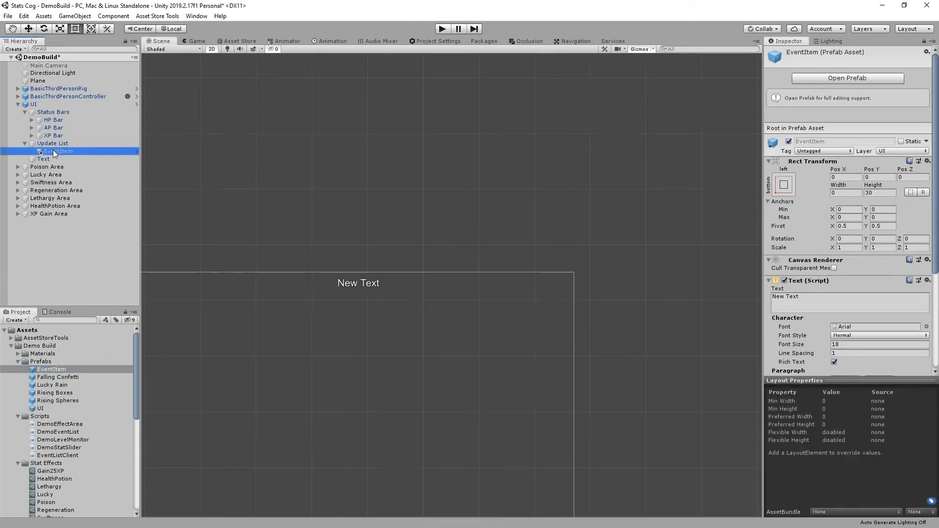
pyautogui.press('Delete')
# Step: Add a Demo Event List component to Update List, assigning BasicThirdPersonController as Stats Cog, EventItem as List Item Prefab and Update List as Container
pyautogui.click(58, 143)
pyautogui.click(836, 334)
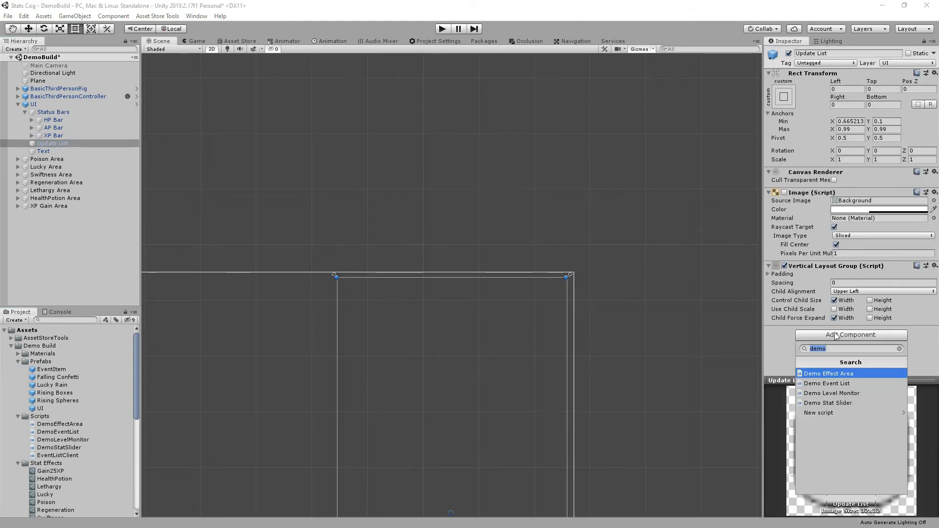
pyautogui.click(827, 383)
pyautogui.moveTo(58, 96); pyautogui.dragTo(857, 333)
pyautogui.moveTo(753, 345); pyautogui.dragTo(873, 339)
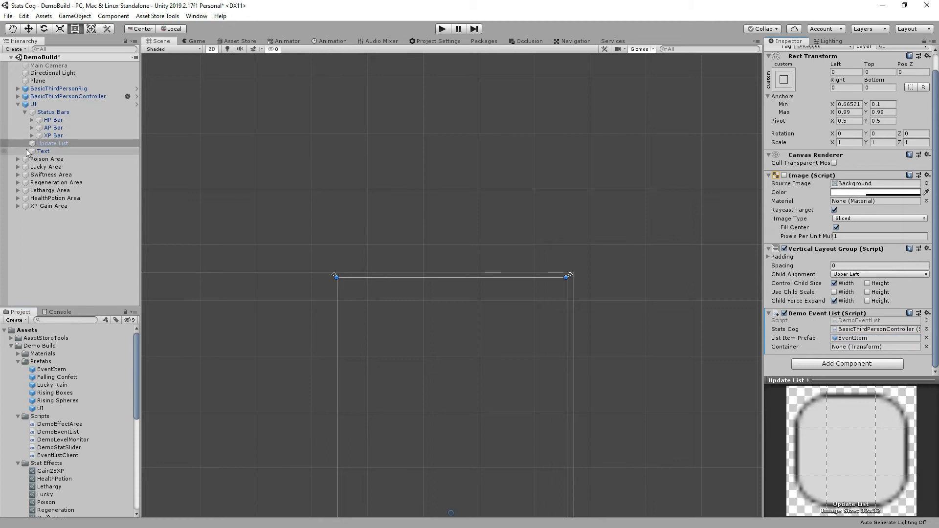
pyautogui.moveTo(33, 144); pyautogui.dragTo(865, 346)
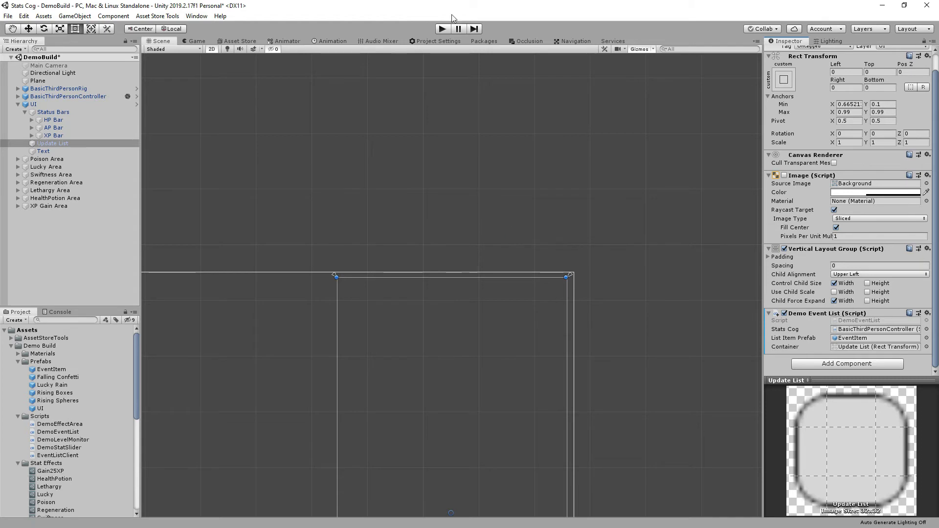
# Step: Play the scene and run the character through the effect areas to test the event list
pyautogui.click(441, 32)
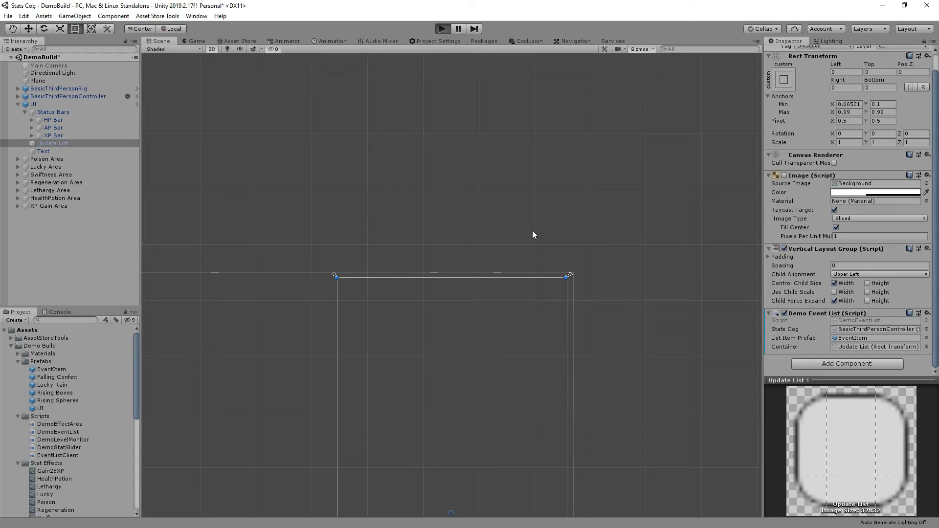
pyautogui.press('w')
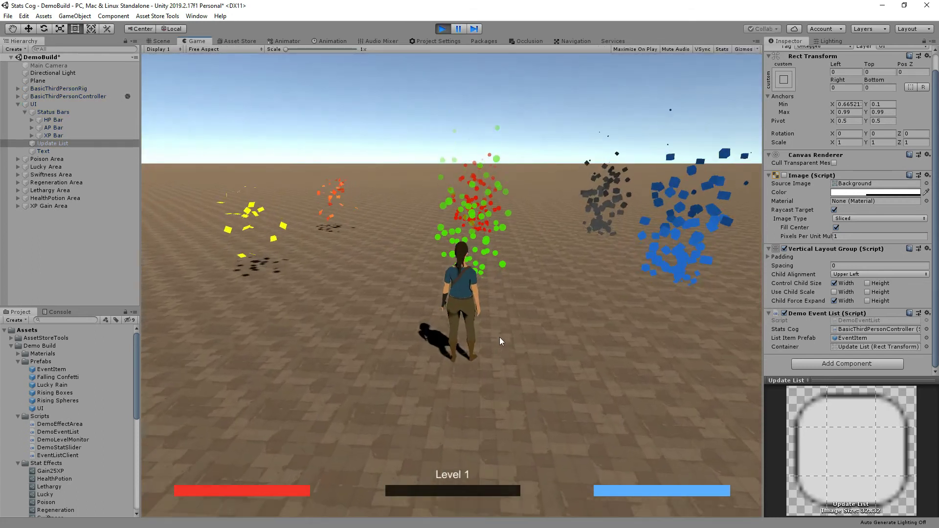
pyautogui.press('w')
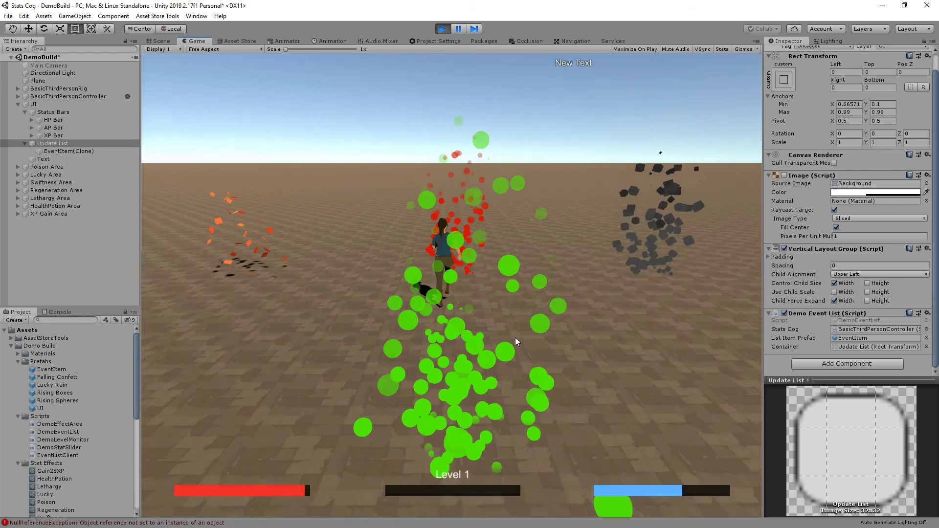
pyautogui.press('w')
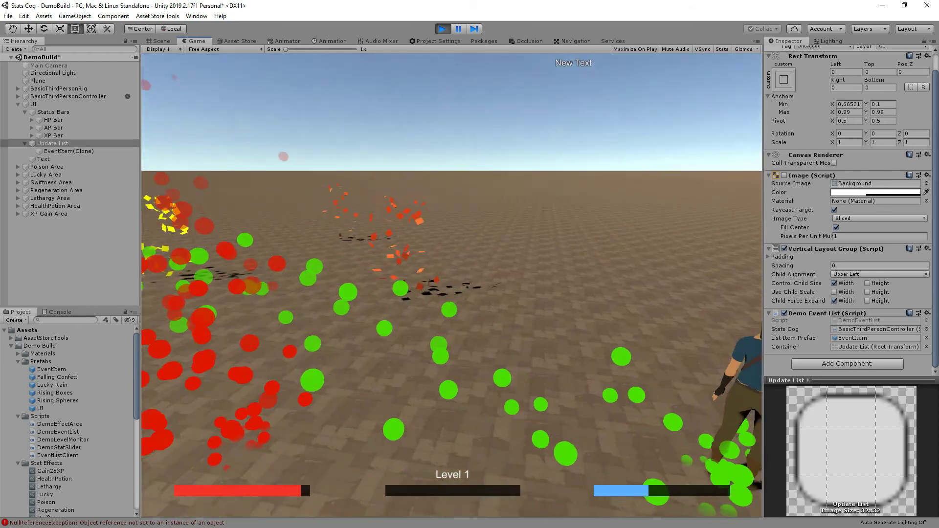
pyautogui.press('w')
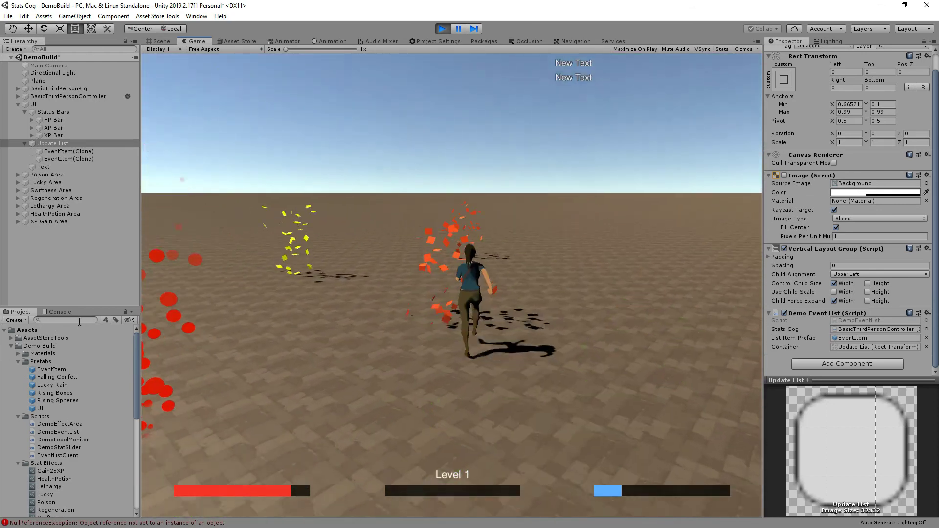
pyautogui.press('w')
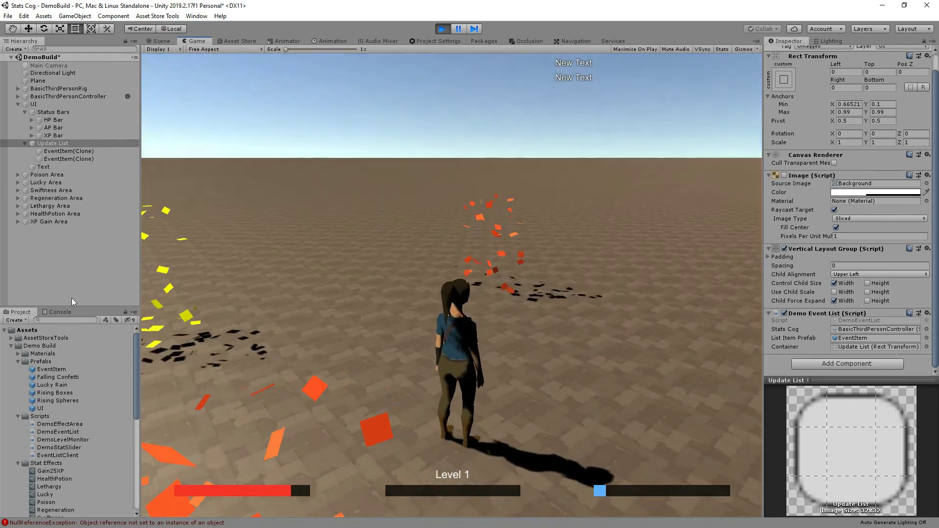
# Step: Inspect the DemoEventList line behind the first console error, and return to Unity to stop play mode and clear the console
pyautogui.click(64, 313)
pyautogui.doubleClick(48, 336)
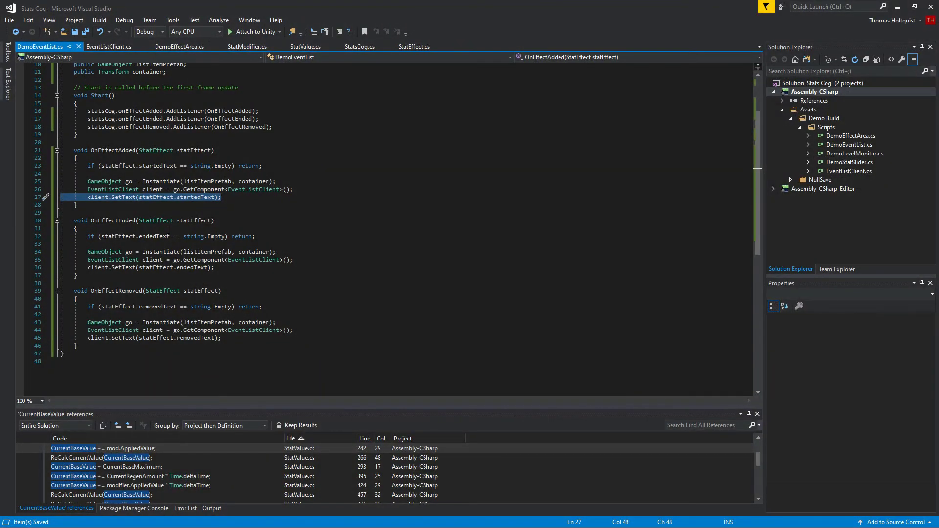
pyautogui.scroll(1, 163, 231)
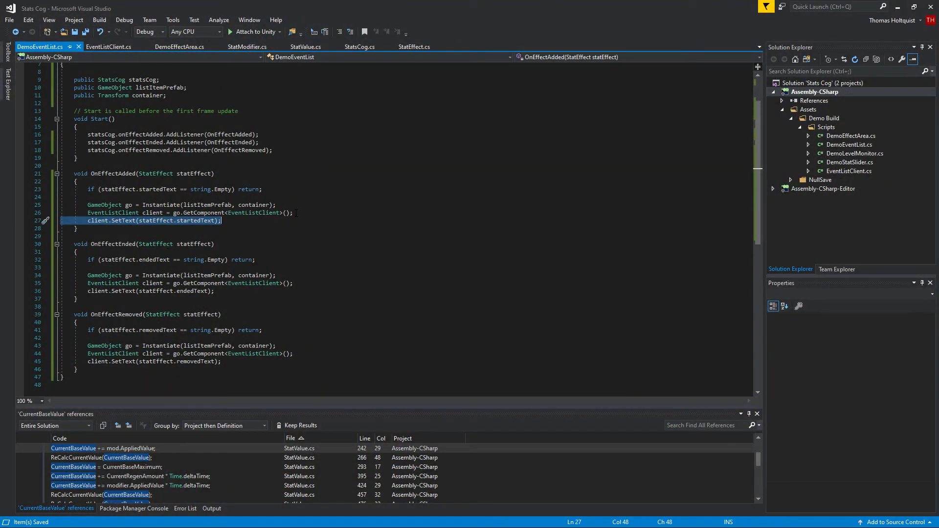
pyautogui.click(328, 218)
pyautogui.press('alt')
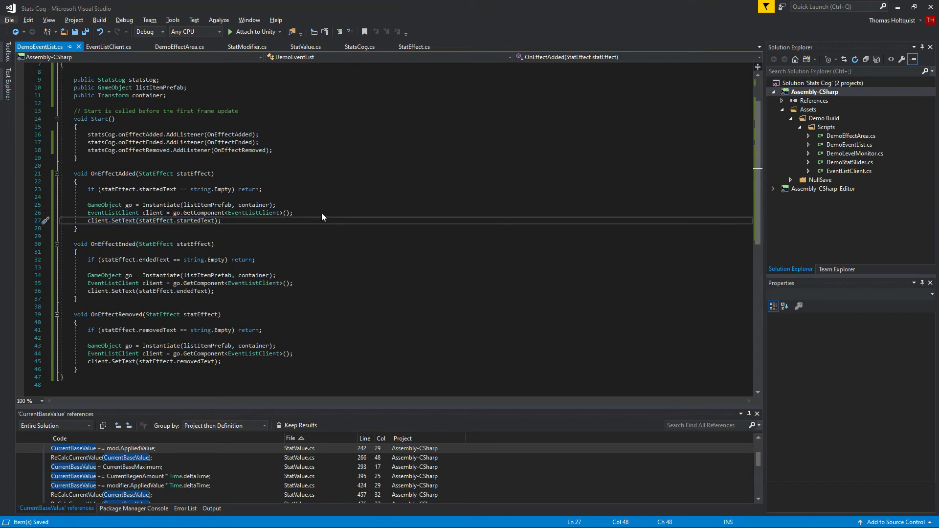
pyautogui.hotkey('alt', 'Tab')
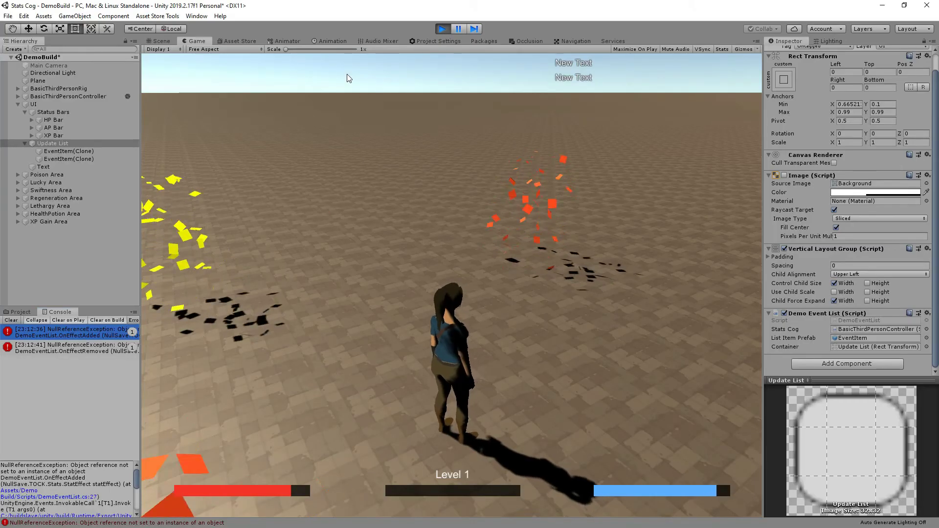
pyautogui.hotkey('ctrl', 'p')
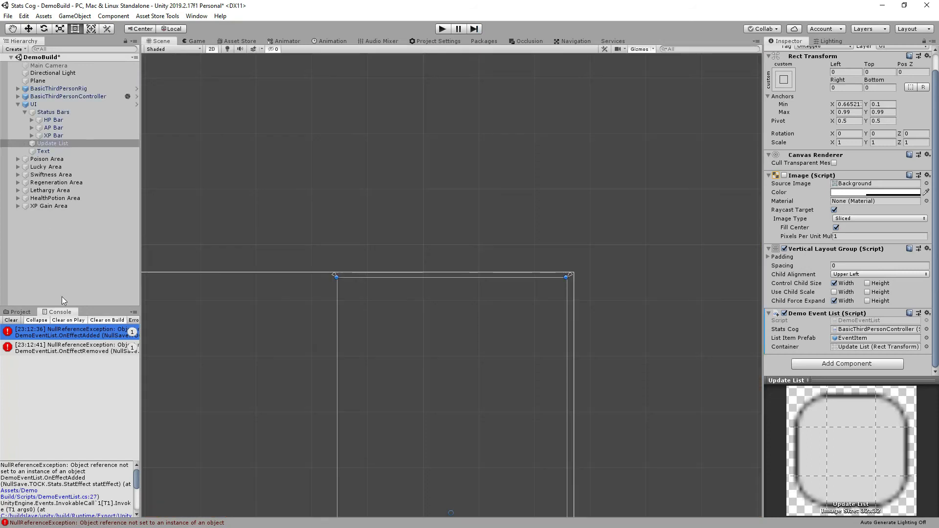
pyautogui.click(12, 320)
# Step: Open the EventItem prefab for editing and add an Event List Client component to it
pyautogui.click(20, 312)
pyautogui.click(49, 369)
pyautogui.doubleClick(46, 370)
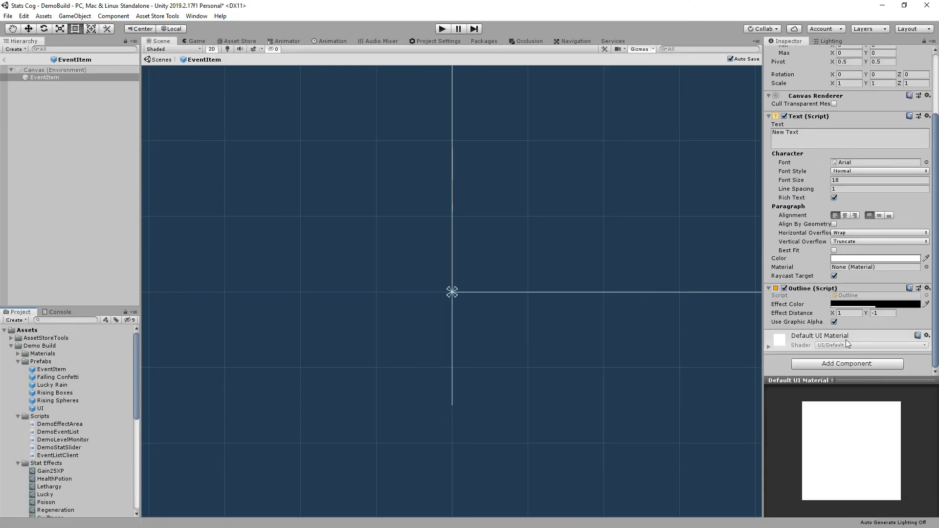
pyautogui.click(854, 365)
pyautogui.write('eve')
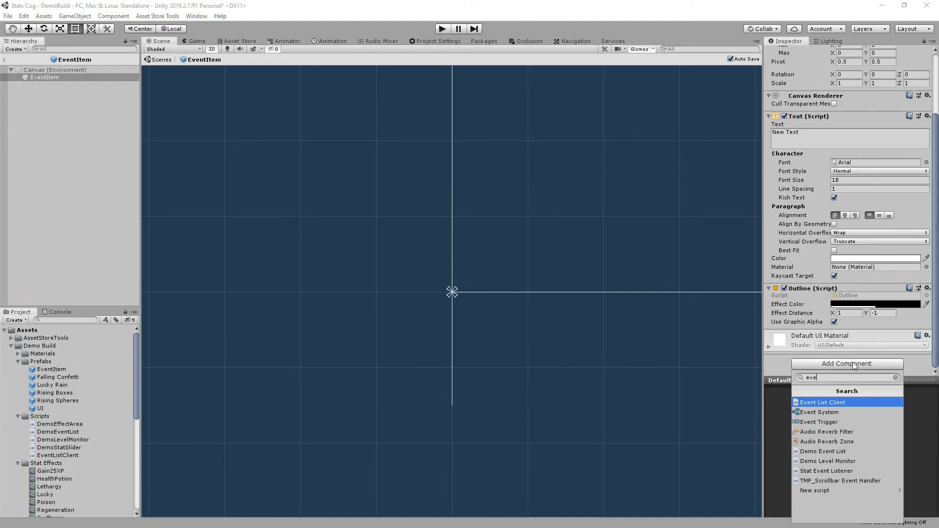
pyautogui.press('Return')
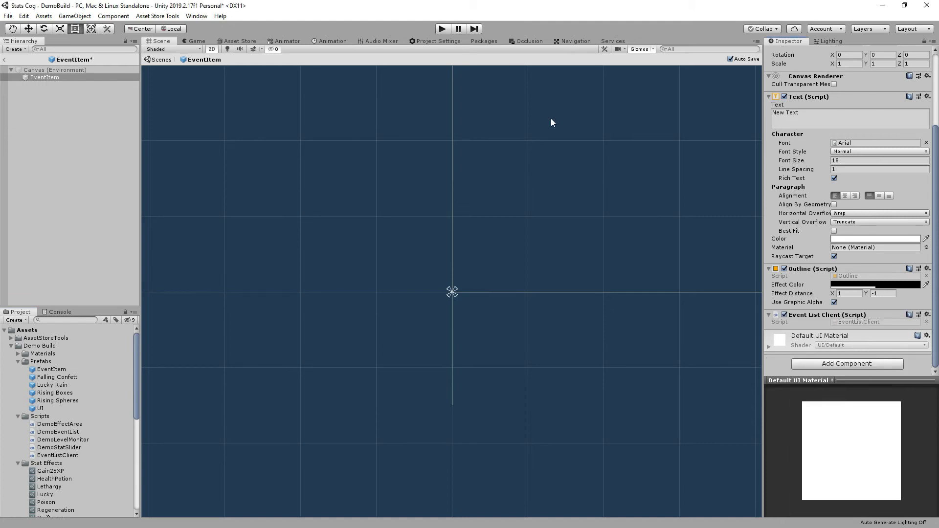
# Step: Play the scene, run the character into the green effect area, and open the script line behind the first console error
pyautogui.click(444, 29)
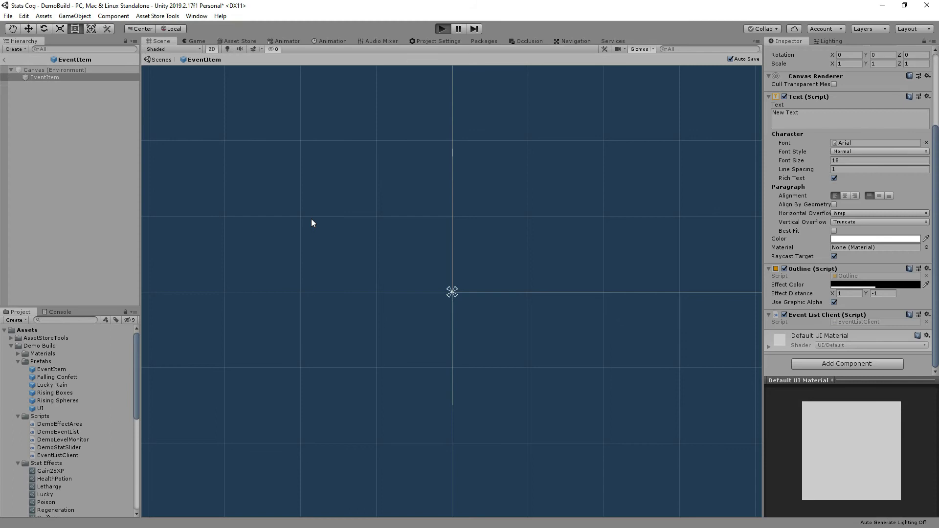
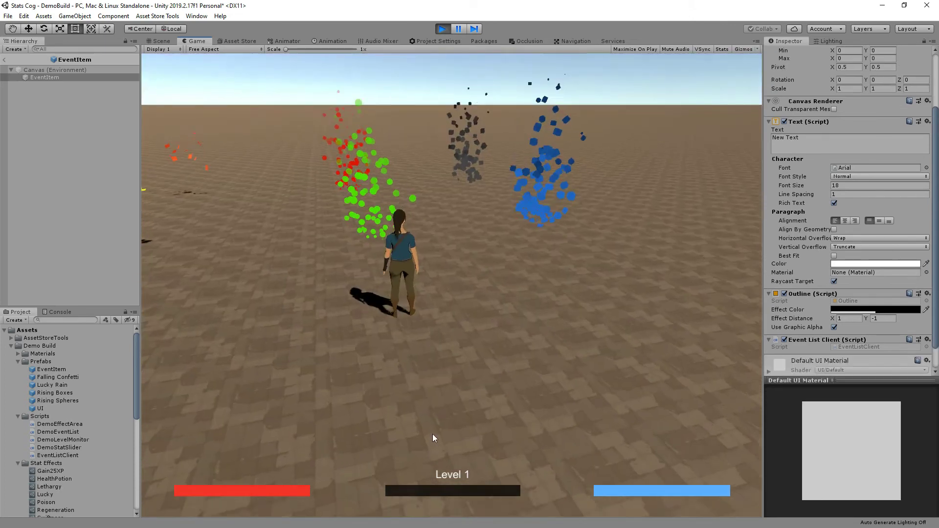
pyautogui.hotkey('shift', 'w')
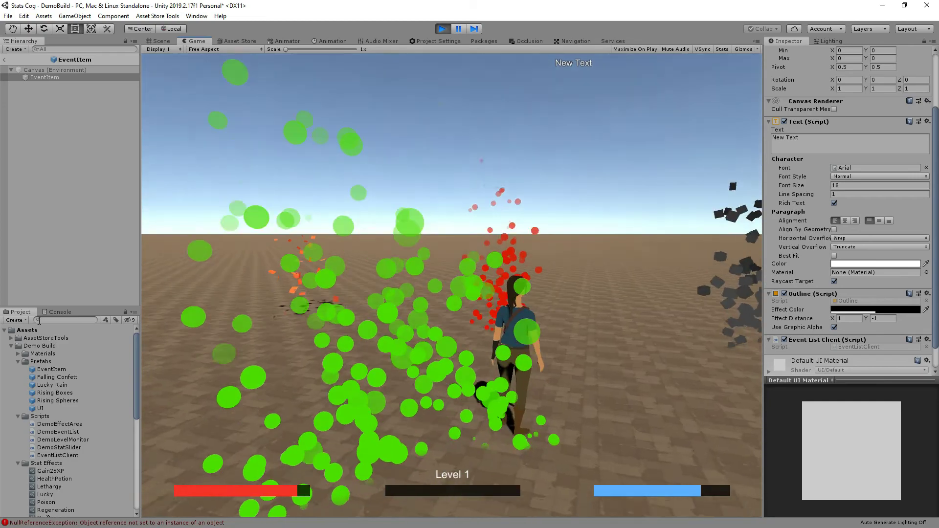
pyautogui.click(60, 312)
pyautogui.doubleClick(62, 332)
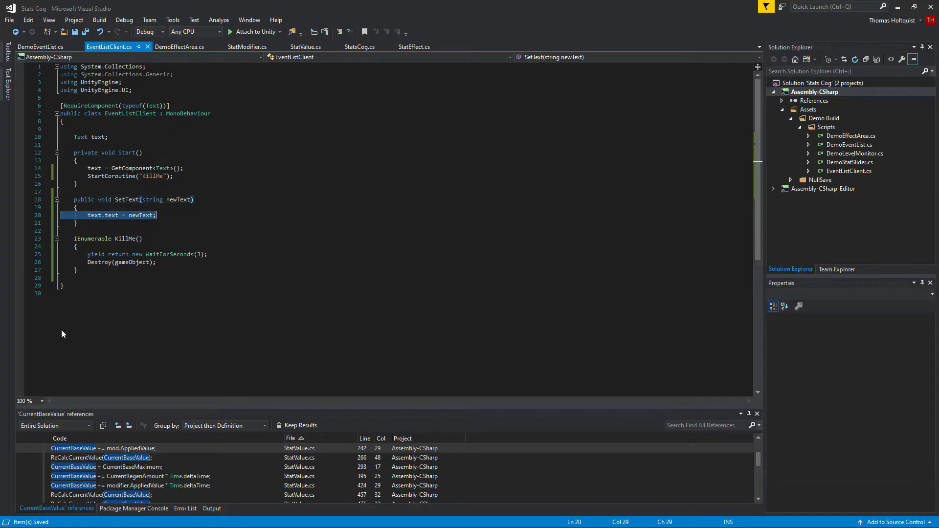
pyautogui.click(161, 214)
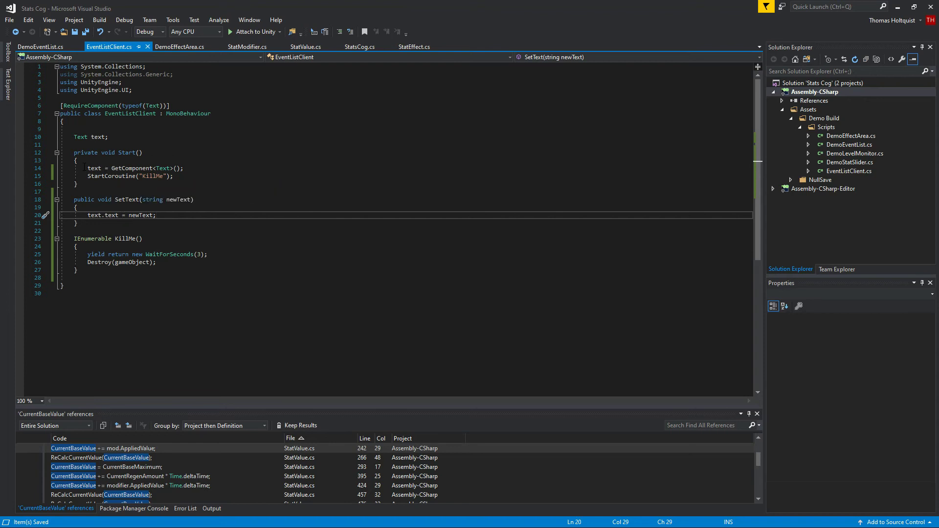
pyautogui.click(108, 208)
pyautogui.press('Return')
pyautogui.write('if(text =')
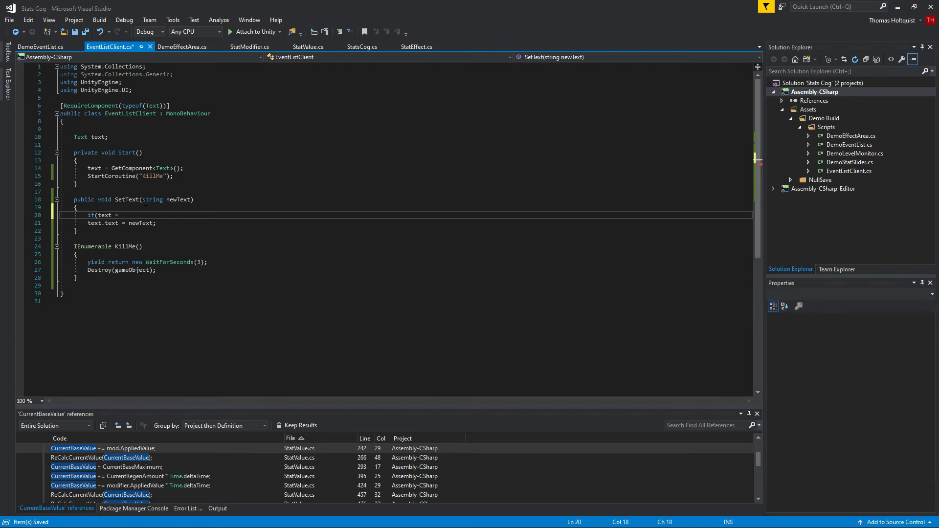
pyautogui.write('=')
# Step: Move the GetComponent and StartCoroutine lines to the beginning of SetText, remove the Start method, and save the EventListClient script
pyautogui.moveTo(48, 169)
pyautogui.mouseDown()
pyautogui.moveTo(46, 180)
pyautogui.moveTo(48, 153)
pyautogui.mouseUp()
pyautogui.press('Delete')
pyautogui.click(47, 200)
pyautogui.write('text = GetComponent<Text>();         StartCoroutine("KillMe");')
pyautogui.press('Delete')
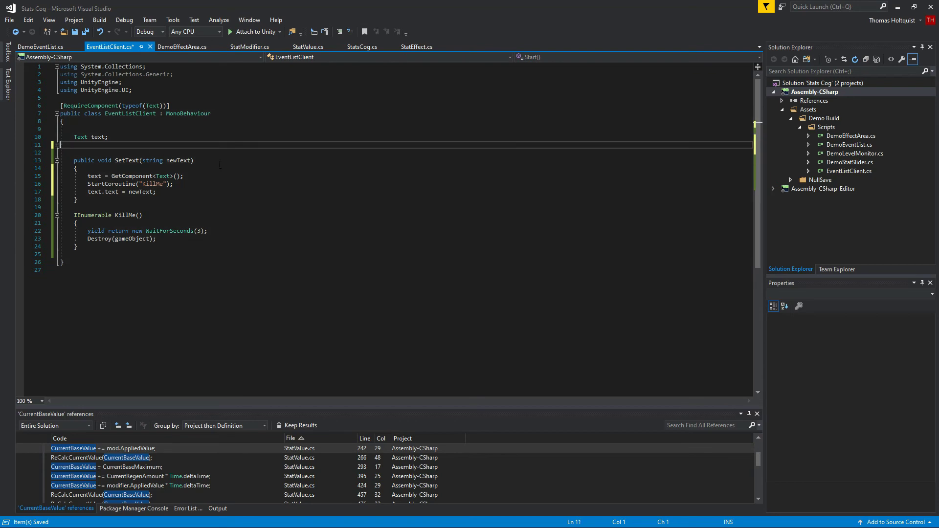
pyautogui.hotkey('ctrl', 's')
pyautogui.press('Down')
pyautogui.press('Down')
pyautogui.press('Down')
pyautogui.press('Down')
pyautogui.press('Down')
pyautogui.press('Down')
pyautogui.press('Down')
pyautogui.press('Down')
pyautogui.press('End')
# Step: Return to Unity, stop the running scene and restart play mode with the updated script
pyautogui.hotkey('alt', 'Tab')
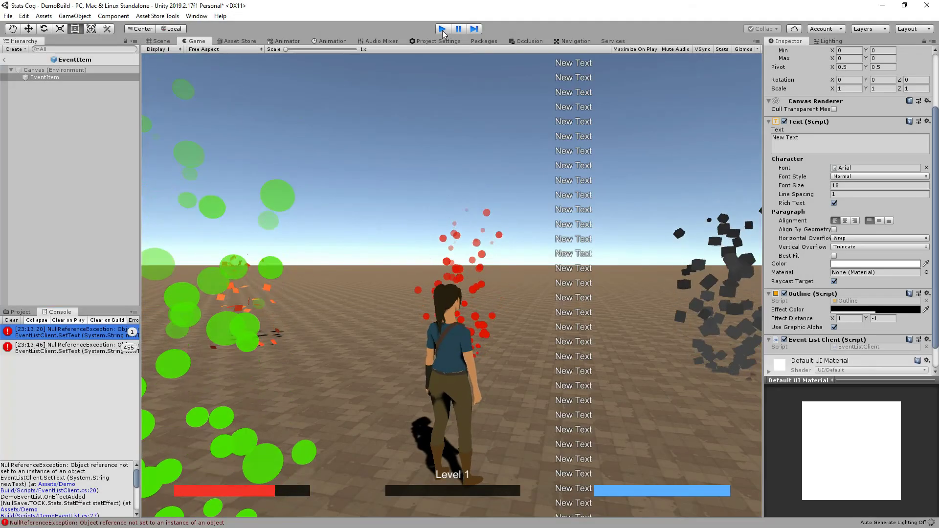
pyautogui.click(442, 29)
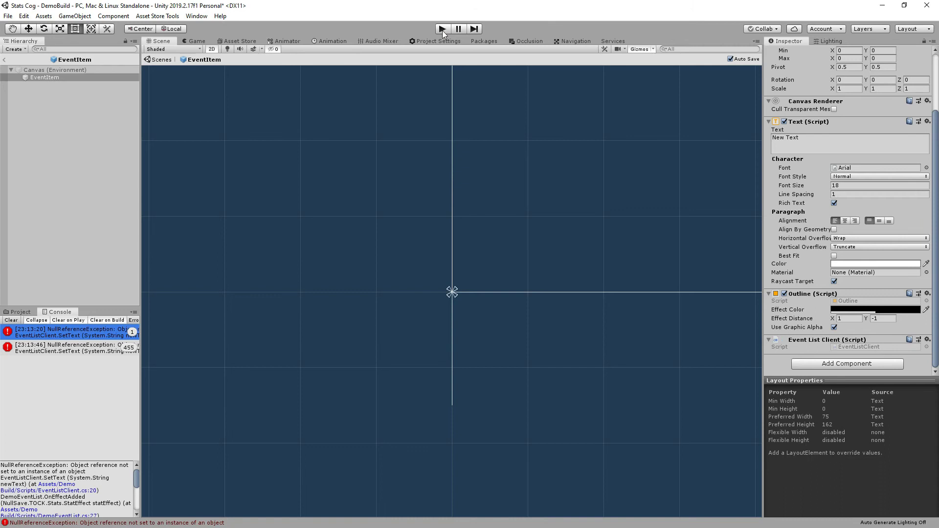
pyautogui.click(442, 29)
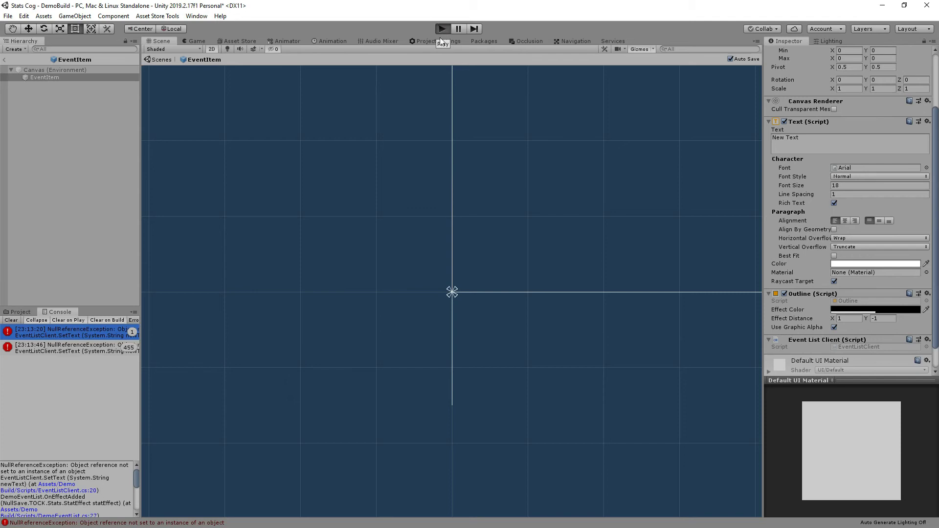
# Step: Run the character through the green, yellow and orange effect areas to test the event list, and stop the scene
pyautogui.press('w')
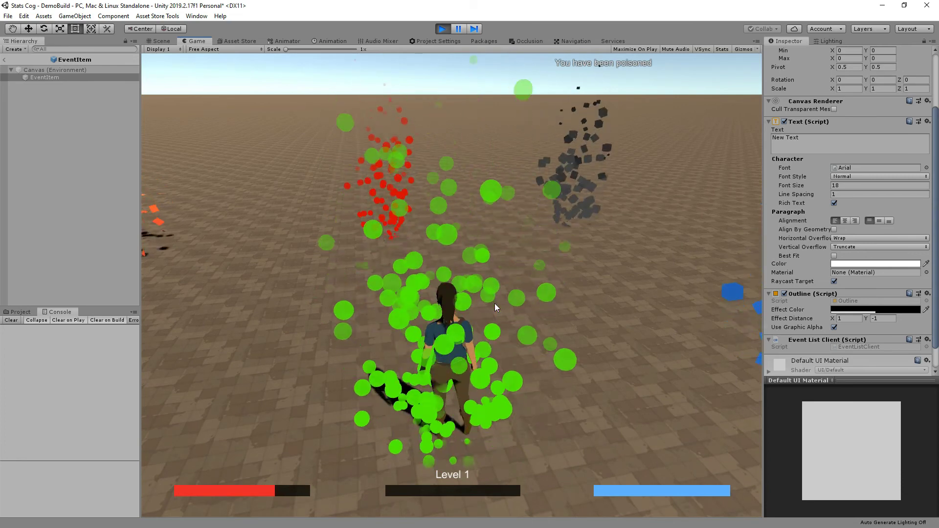
pyautogui.hotkey('shift', 's')
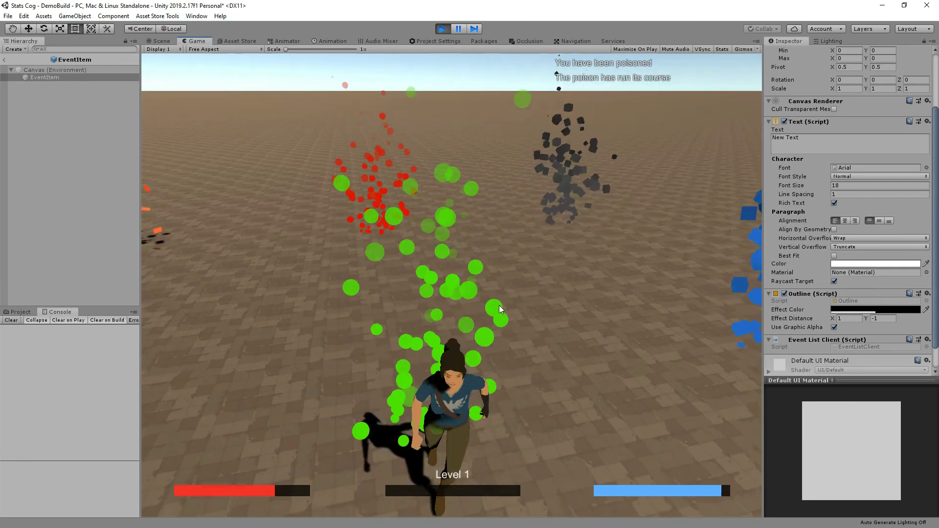
pyautogui.press('w')
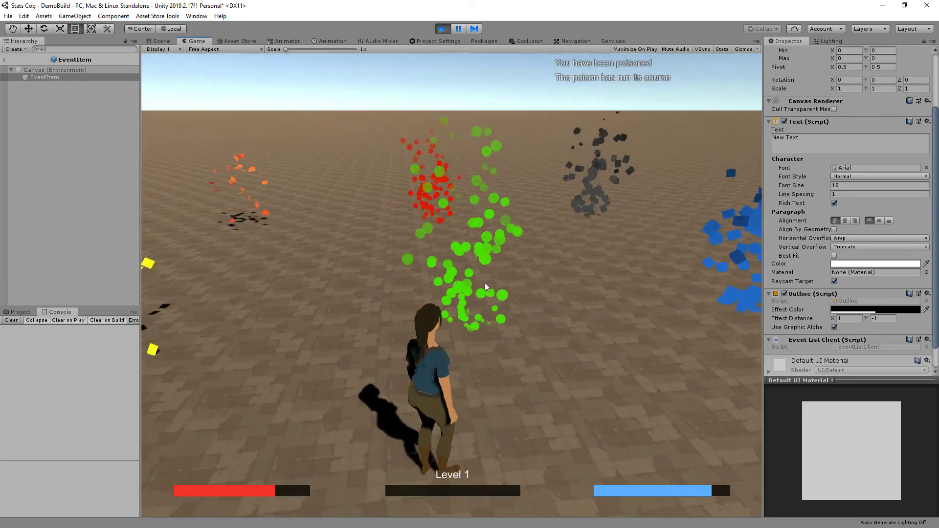
pyautogui.hotkey('shift', 'w')
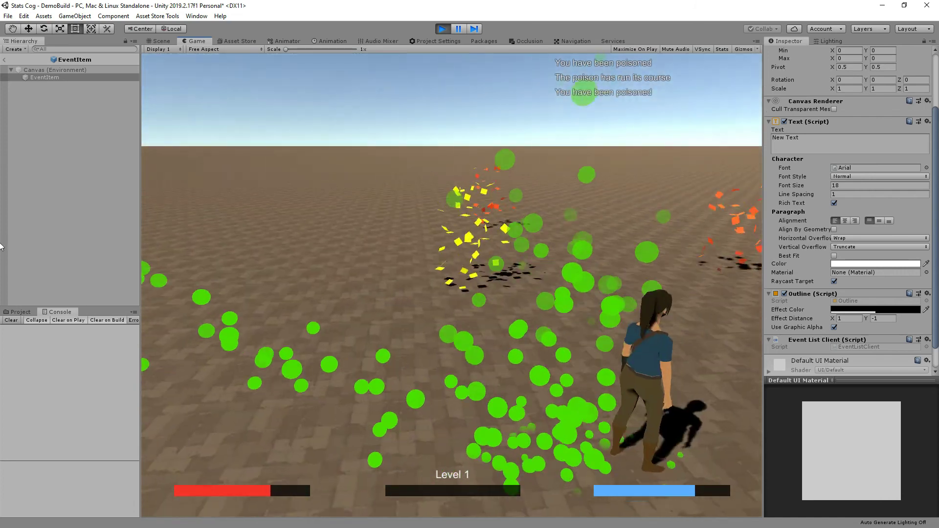
pyautogui.hotkey('shift', 'w')
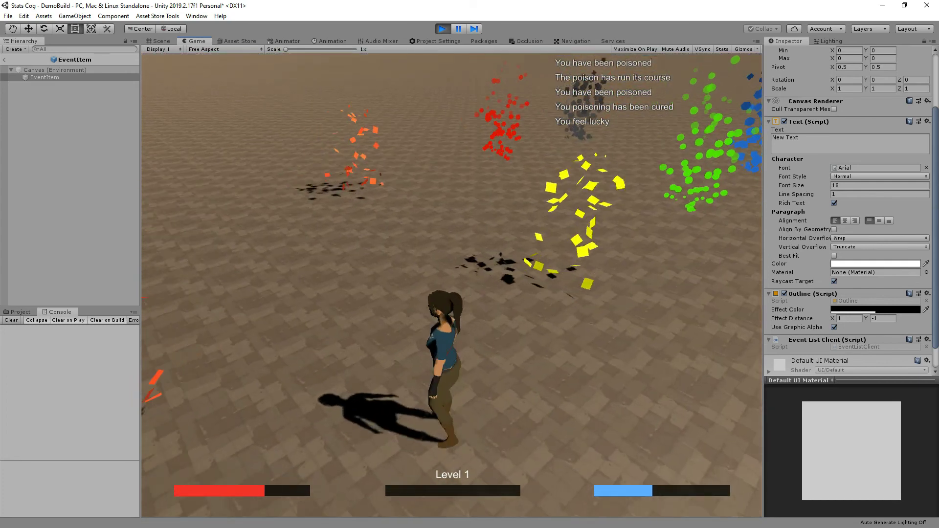
pyautogui.hotkey('shift', 'w')
pyautogui.hotkey('shift', 'w')
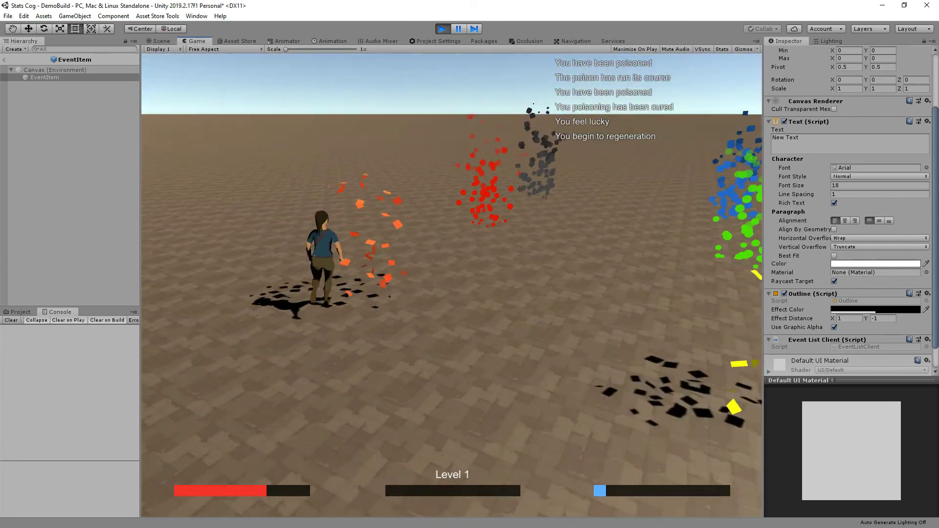
pyautogui.press('w')
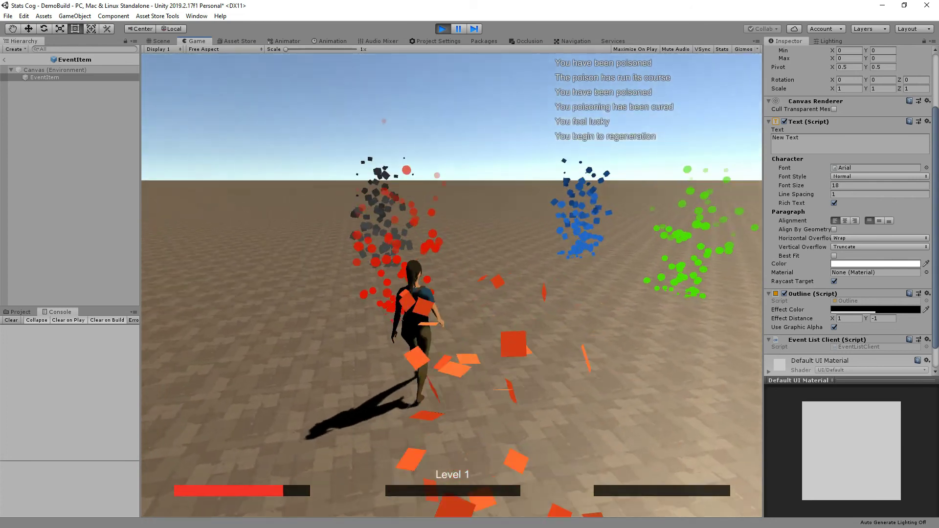
pyautogui.press('w')
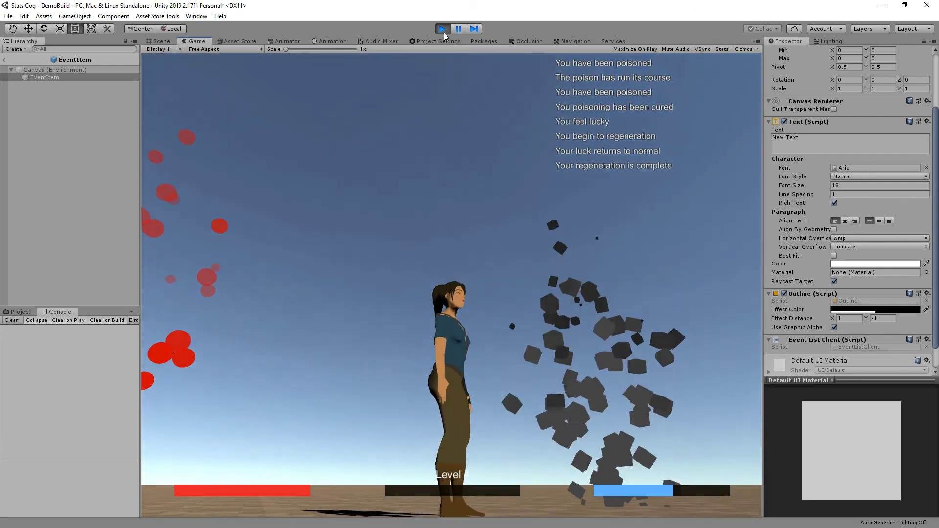
pyautogui.click(442, 29)
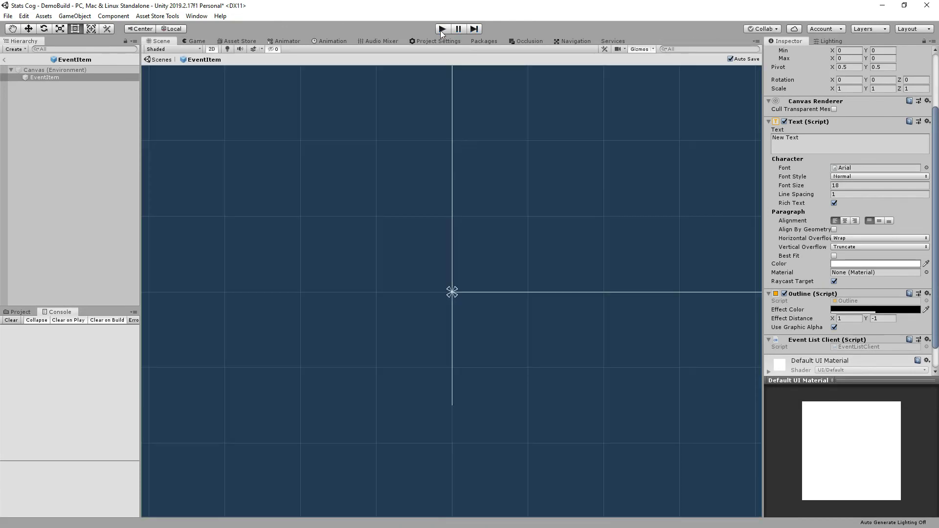
# Step: Leave the EventItem prefab and add a new UI Text object under the UI canvas in the DemoBuild scene
pyautogui.press('w')
pyautogui.click(211, 49)
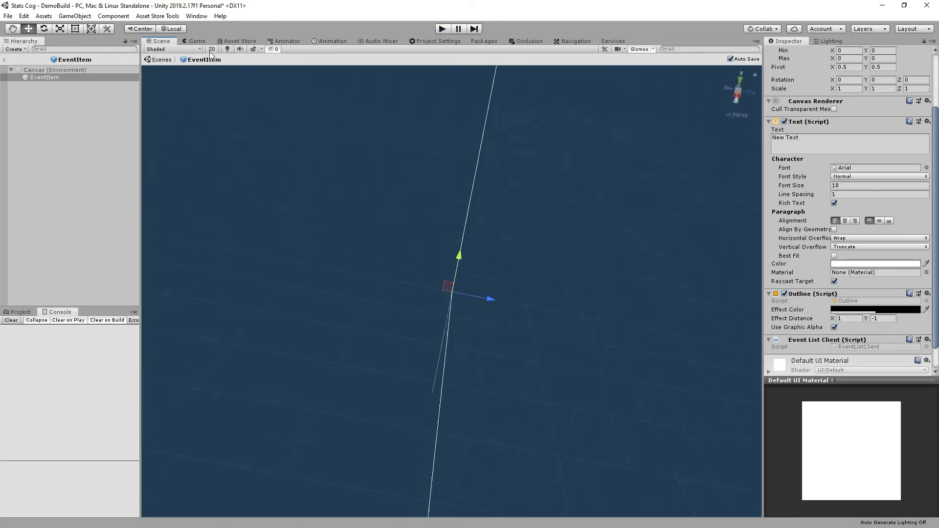
pyautogui.click(4, 59)
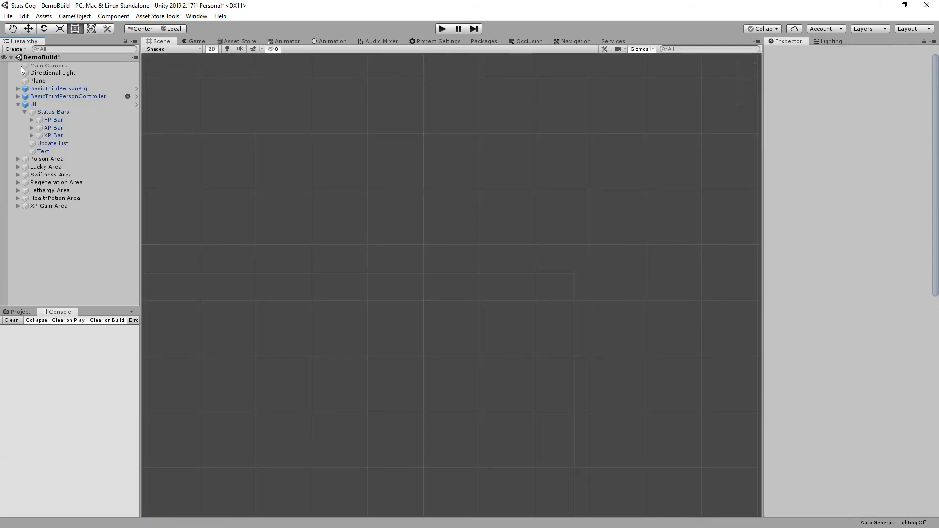
pyautogui.click(61, 104)
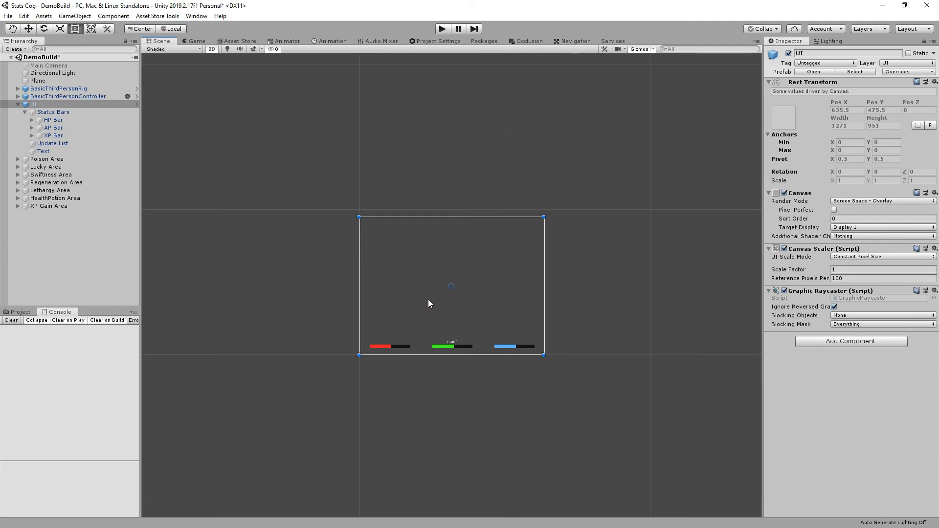
pyautogui.rightClick(45, 105)
pyautogui.moveTo(94, 316)
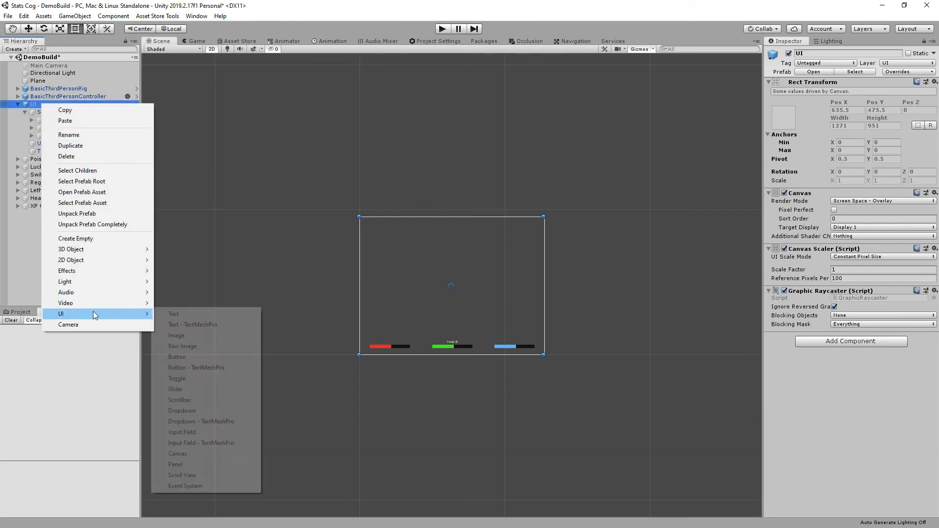
pyautogui.click(178, 314)
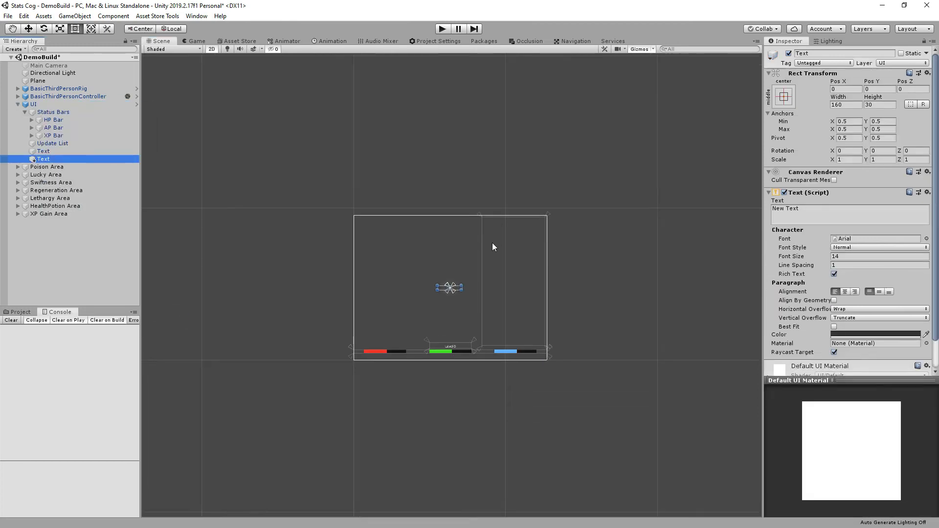
# Step: Spread the new text's anchors over a wide strip along the canvas's upper edge, beside the update list area
pyautogui.scroll(4, 492, 242)
pyautogui.moveTo(404, 329); pyautogui.dragTo(272, 236)
pyautogui.moveTo(407, 332); pyautogui.dragTo(351, 327)
pyautogui.moveTo(408, 332); pyautogui.dragTo(234, 189)
pyautogui.press('w')
pyautogui.moveTo(411, 335); pyautogui.dragTo(451, 231)
# Step: Set the text's left, top, right and bottom offsets to 0 so it fills its anchors
pyautogui.click(846, 88)
pyautogui.write('0')
pyautogui.press('Tab')
pyautogui.write('0')
pyautogui.press('Tab')
pyautogui.press('Tab')
pyautogui.write('0')
pyautogui.press('Tab')
pyautogui.write('0')
pyautogui.press('Return')
# Step: Set the text's font size to 18 and its color to white
pyautogui.click(848, 256)
pyautogui.write('18')
pyautogui.click(866, 334)
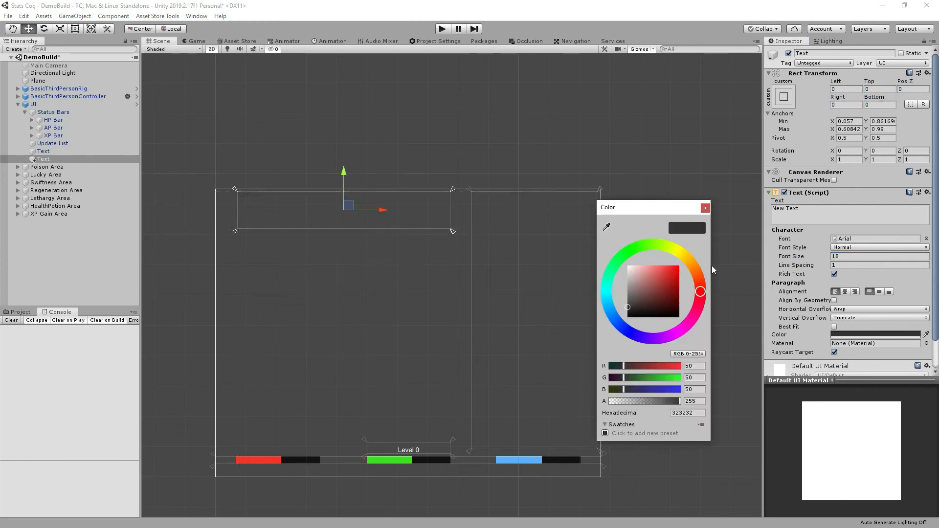
pyautogui.moveTo(670, 273); pyautogui.dragTo(550, 221)
pyautogui.click(704, 209)
# Step: Add an Outline effect component to the new text object
pyautogui.click(125, 16)
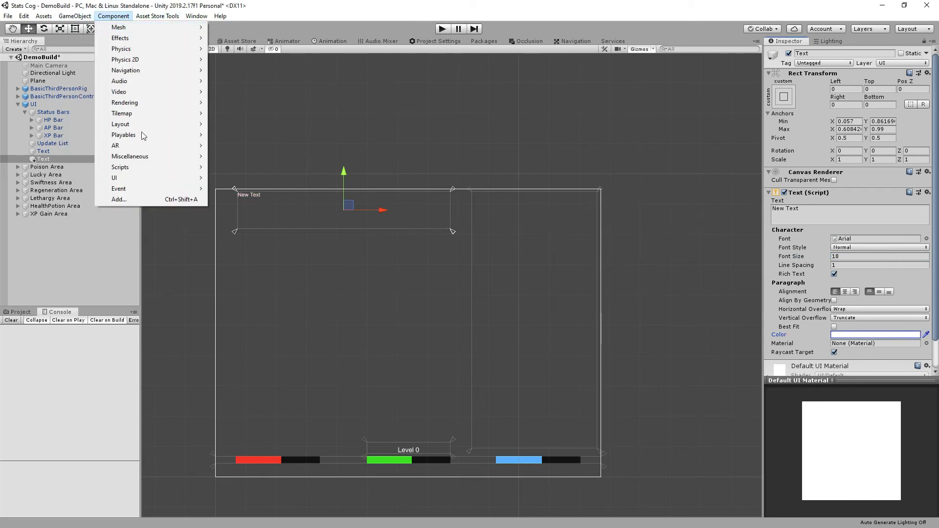
pyautogui.moveTo(151, 177)
pyautogui.moveTo(264, 178)
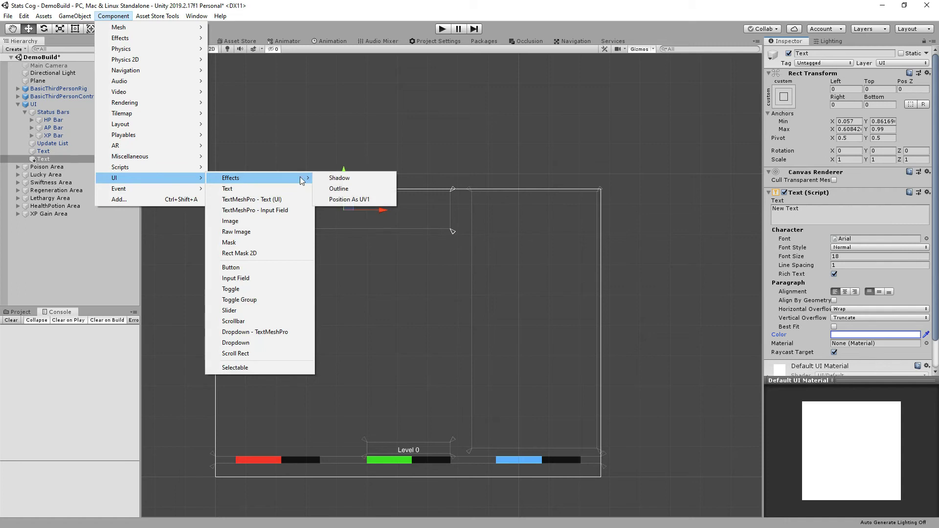
pyautogui.click(337, 189)
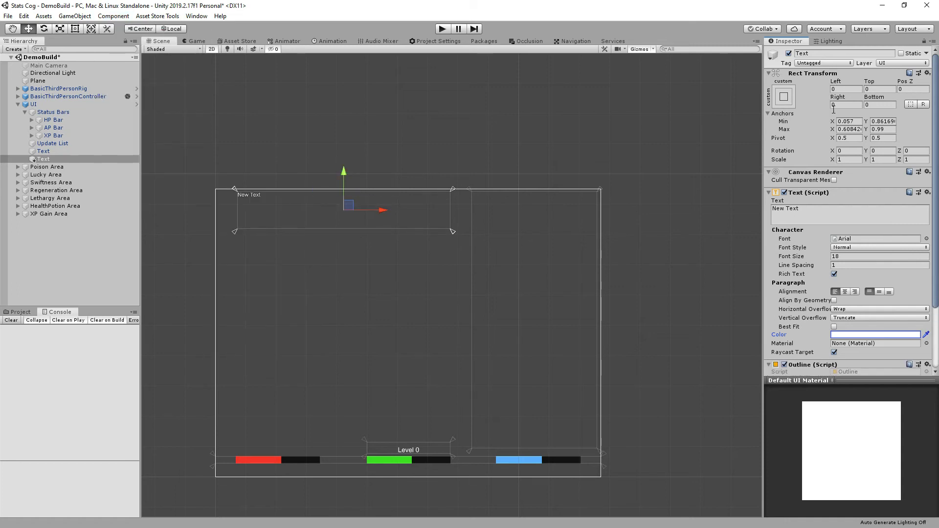
# Step: Rename the text object to Stamina Monitor and bring up the project's asset list
pyautogui.click(824, 54)
pyautogui.write('Stamina M')
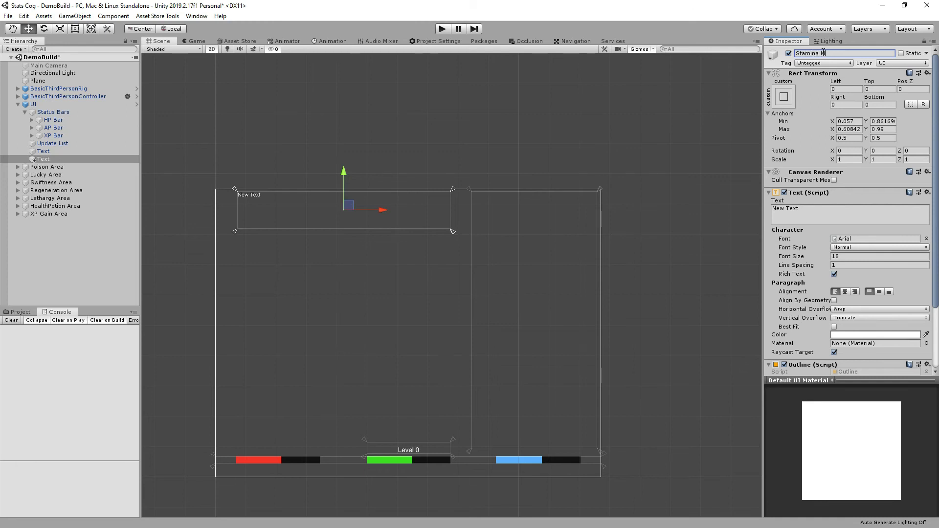
pyautogui.write('onitor')
pyautogui.press('Return')
pyautogui.click(20, 312)
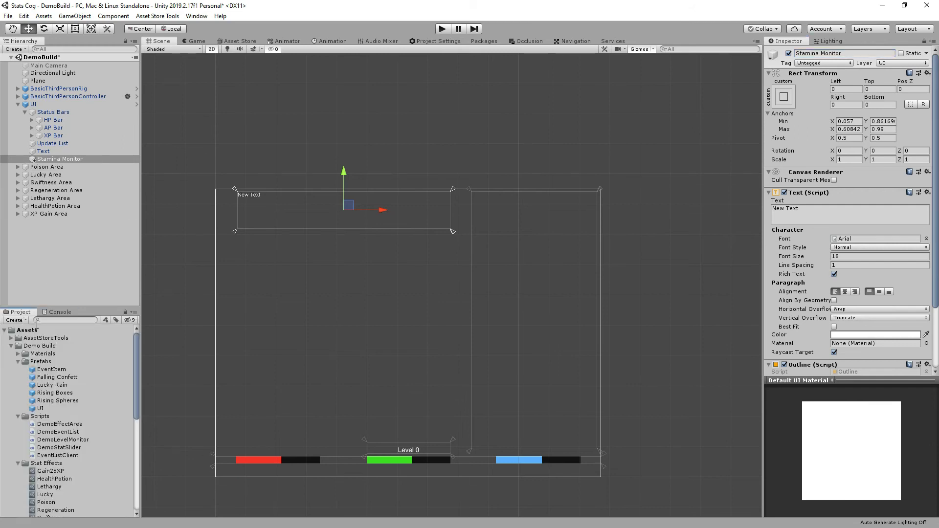
pyautogui.rightClick(42, 417)
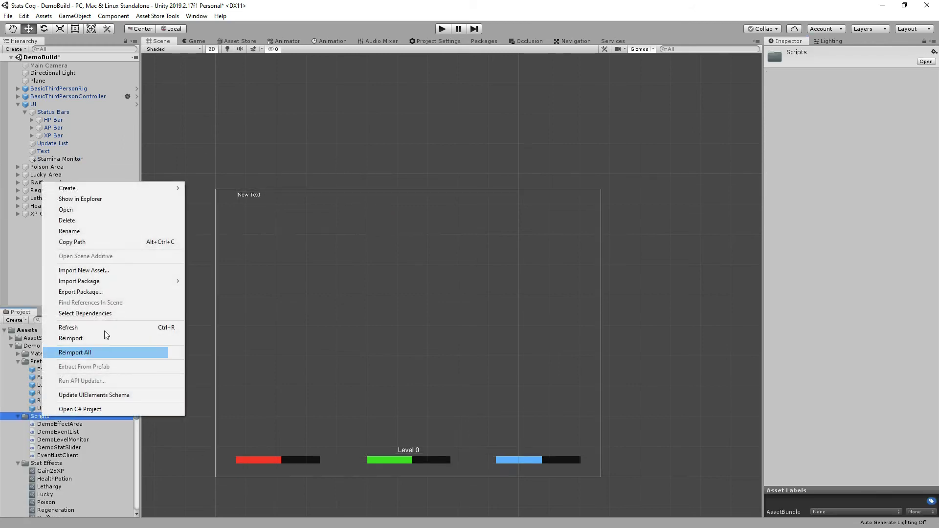
pyautogui.click(131, 198)
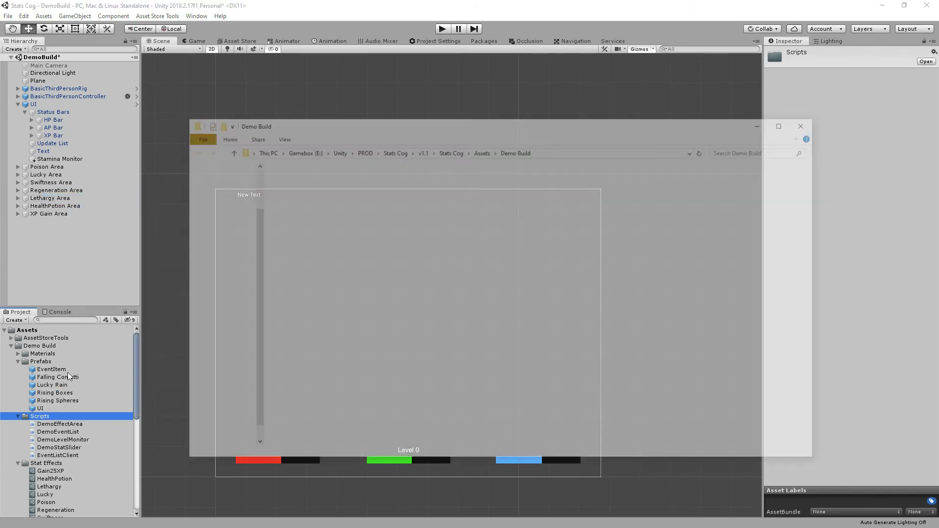
pyautogui.click(169, 267)
# Step: Create a C# script named DemoStaminaMonitor in the Scripts folder and open it for editing in Visual Studio
pyautogui.click(35, 417)
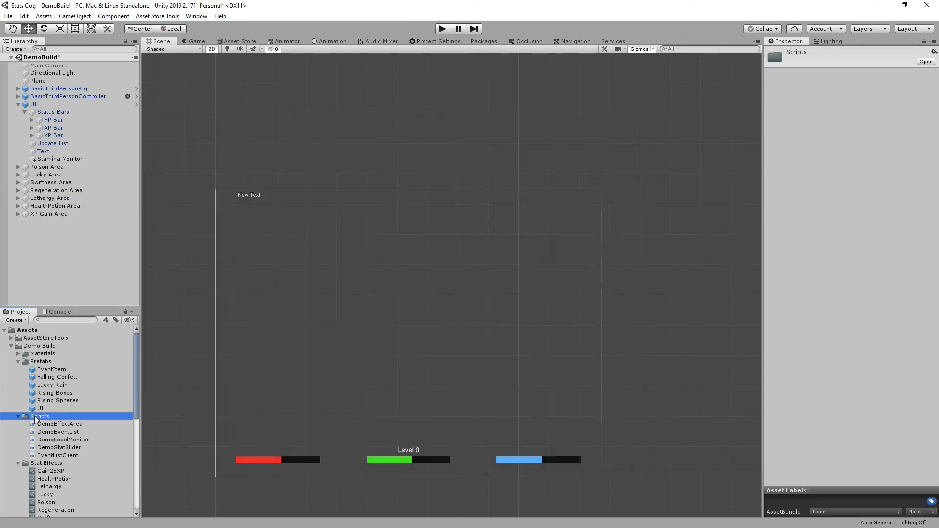
pyautogui.rightClick(35, 419)
pyautogui.moveTo(117, 182)
pyautogui.click(233, 165)
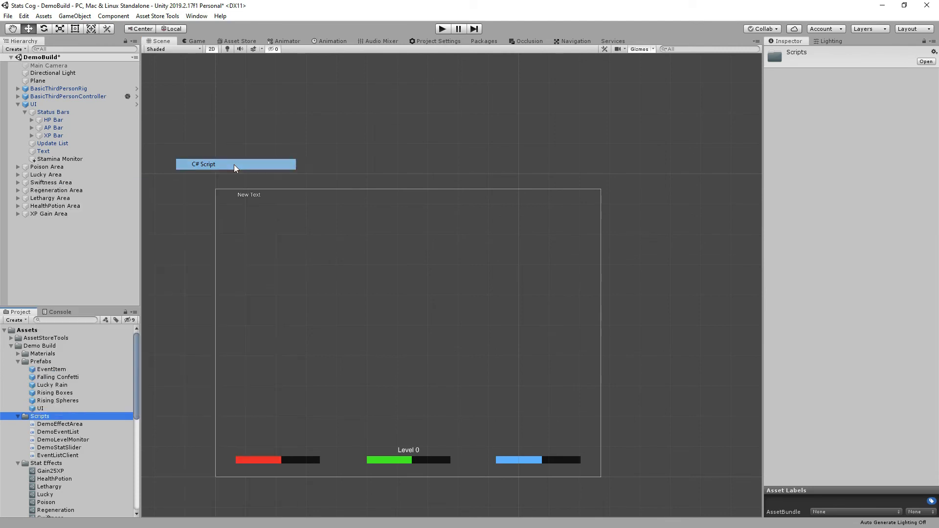
pyautogui.write('Demo')
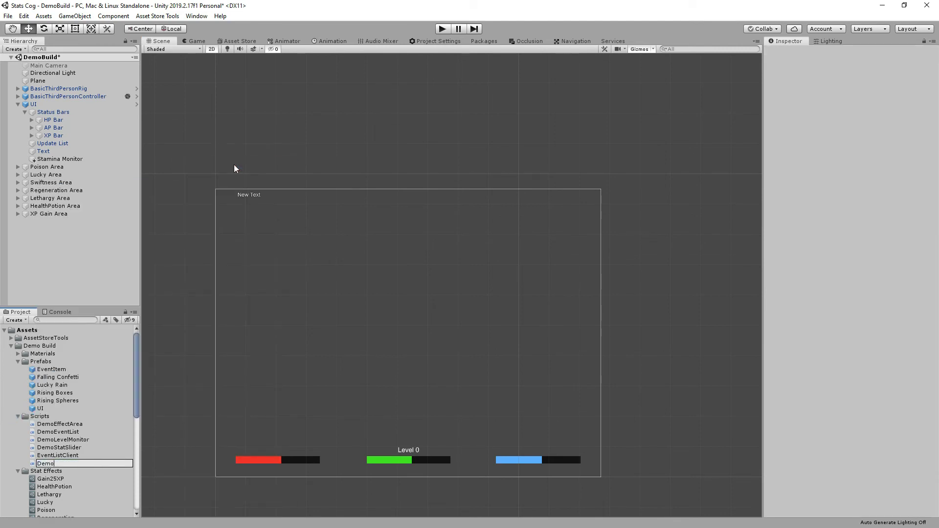
pyautogui.write('StaminaMonitor')
pyautogui.press('Return')
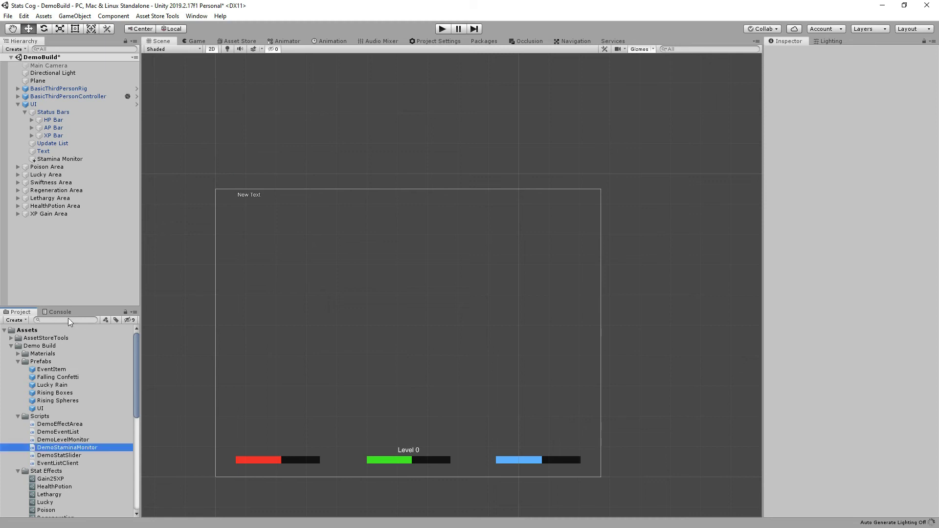
pyautogui.doubleClick(69, 444)
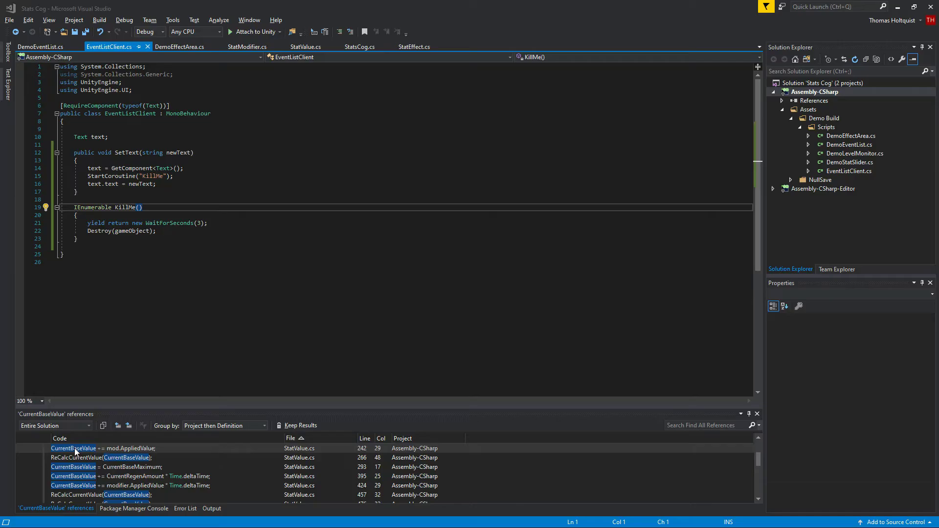
# Step: Add using directives for NullSave.TOCK.Stats and UnityEngine.UI to the DemoStaminaMonitor script
pyautogui.click(131, 199)
pyautogui.click(119, 67)
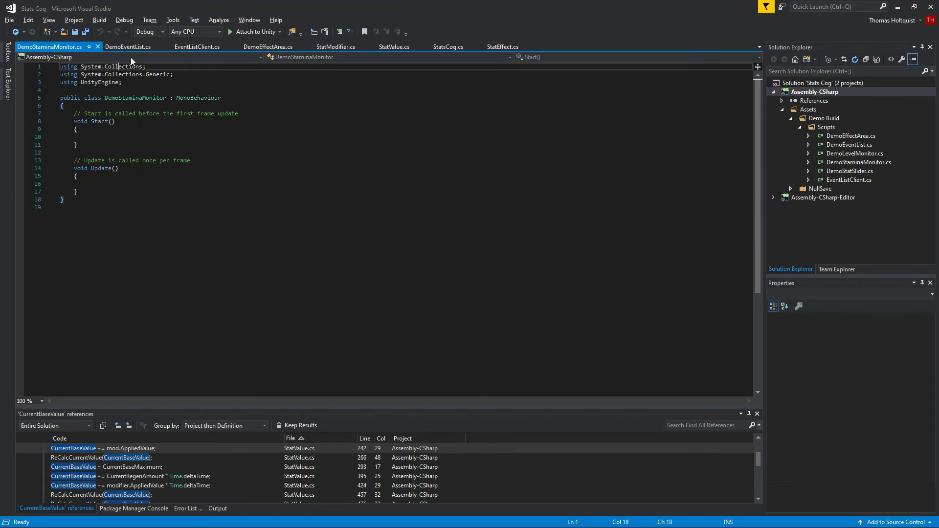
pyautogui.hotkey('ctrl', 'Return')
pyautogui.write('using n')
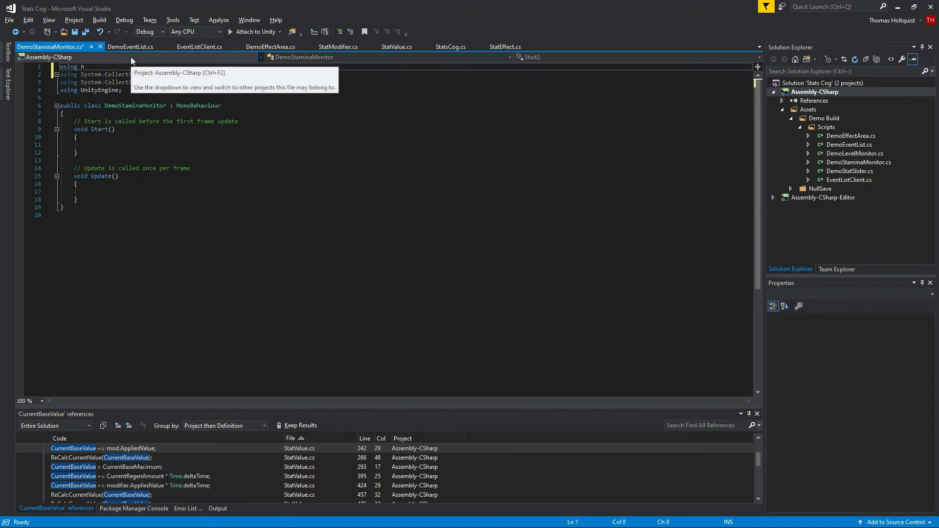
pyautogui.write('ullSave.TOCK.')
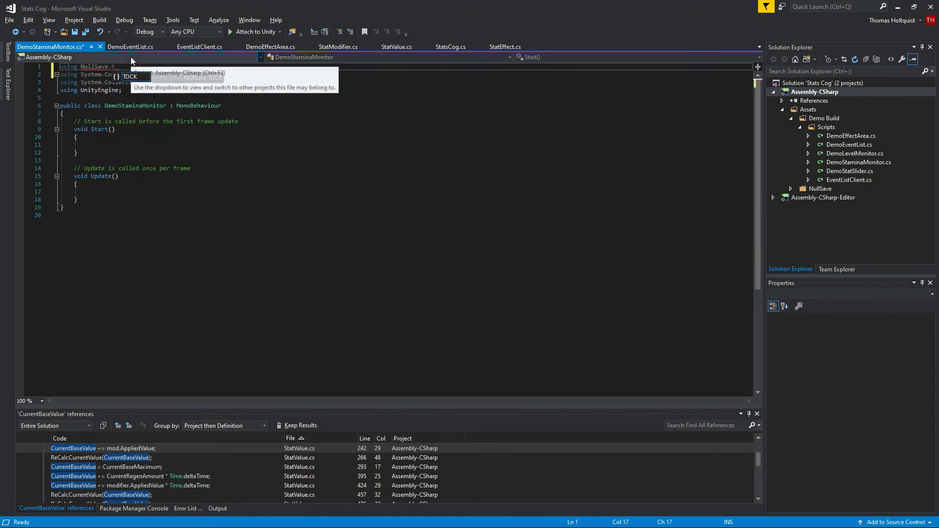
pyautogui.write('Stats;')
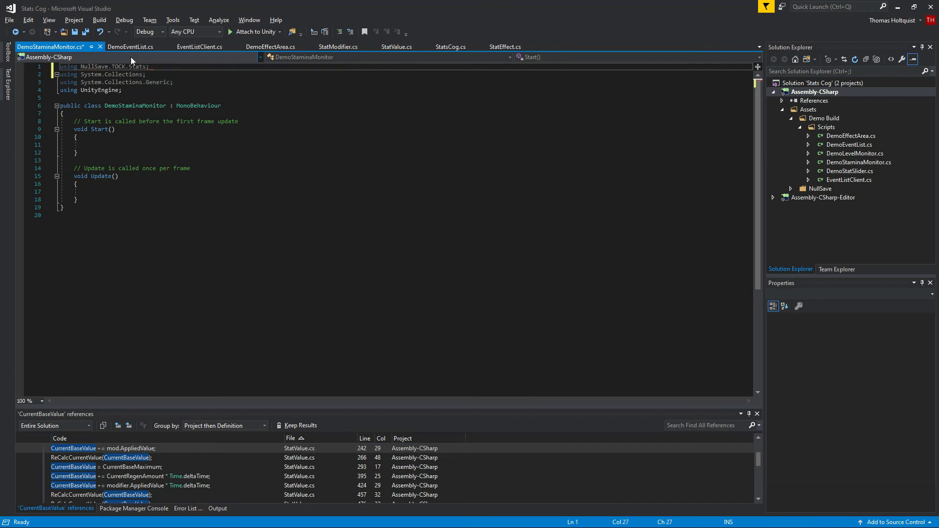
pyautogui.click(118, 90)
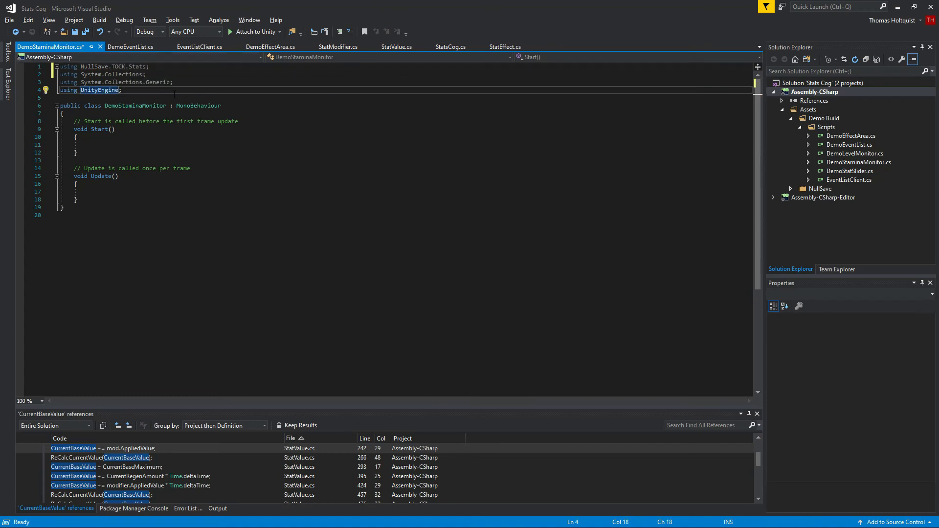
pyautogui.hotkey('ctrl', 'c')
pyautogui.hotkey('ctrl', 'v')
pyautogui.write('.UI')
# Step: Add a [RequireComponent(typeof(Text))] attribute above the DemoStaminaMonitor class declaration
pyautogui.click(84, 114)
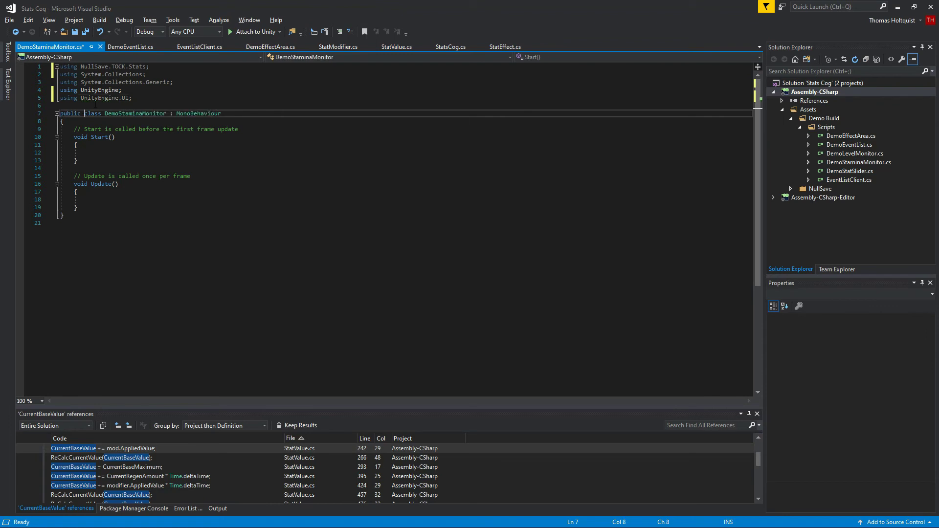
pyautogui.click(115, 105)
pyautogui.press('Return')
pyautogui.write('[RequireComponent(typeof(Text))')
# Step: Declare a public StatsCog field named statCog at the start of the DemoStaminaMonitor class
pyautogui.press('Down')
pyautogui.press('Down')
pyautogui.press('Down')
pyautogui.press('Up')
pyautogui.press('Return')
pyautogui.press('Return')
pyautogui.press('Return')
pyautogui.press('Up')
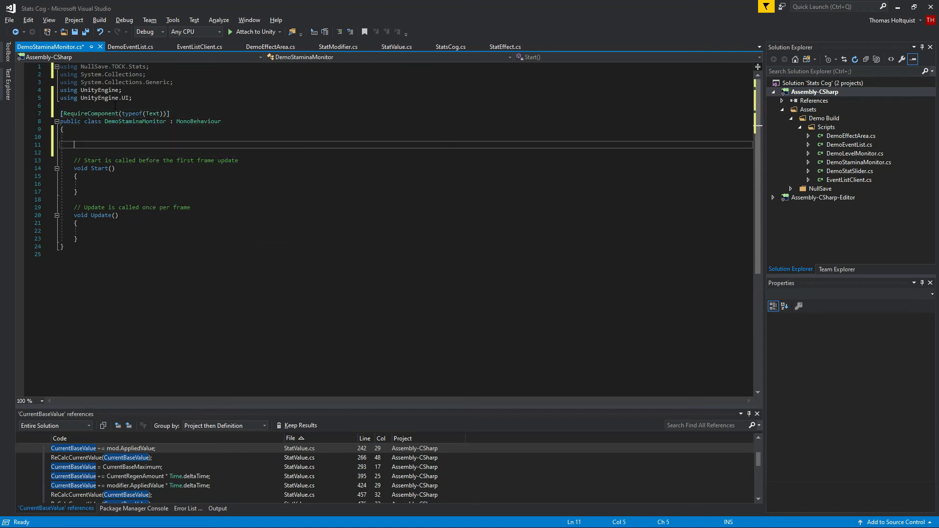
pyautogui.write('public sta')
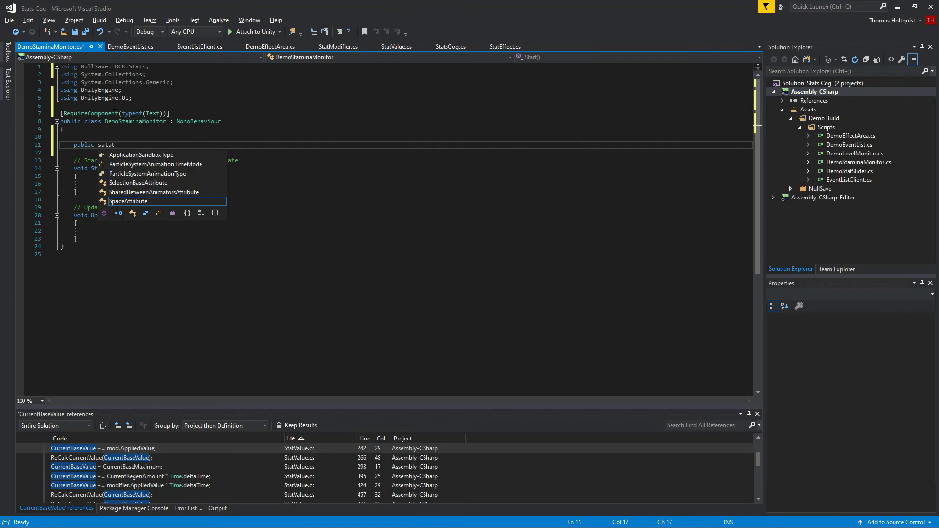
pyautogui.write('ts')
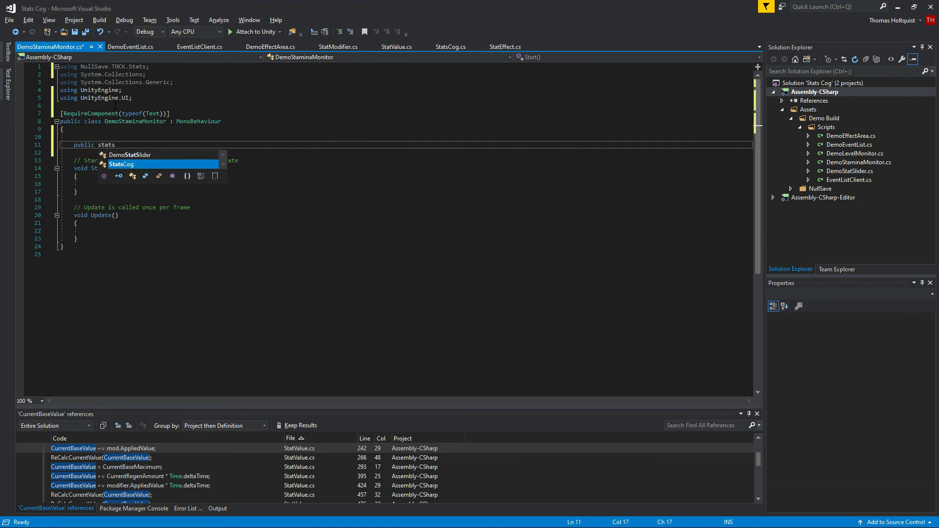
pyautogui.write(' statCog;')
pyautogui.press('Return')
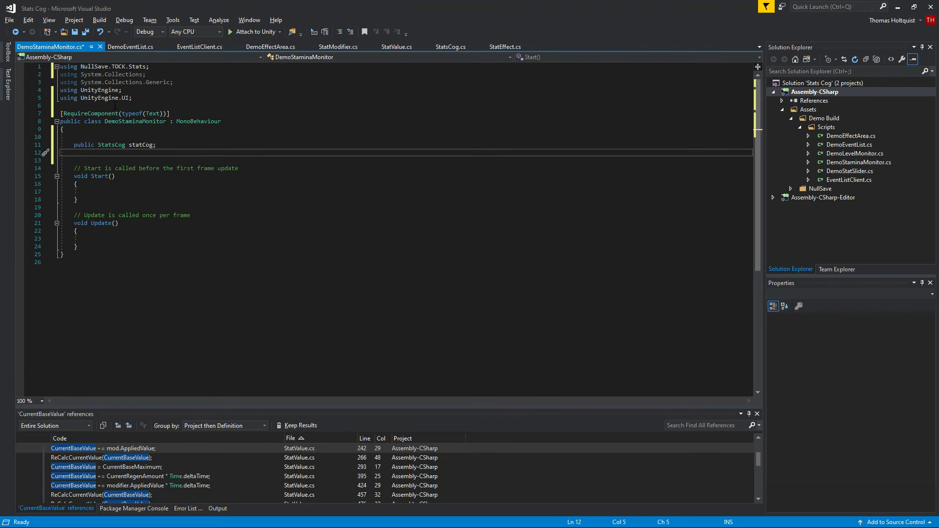
pyautogui.press('Delete')
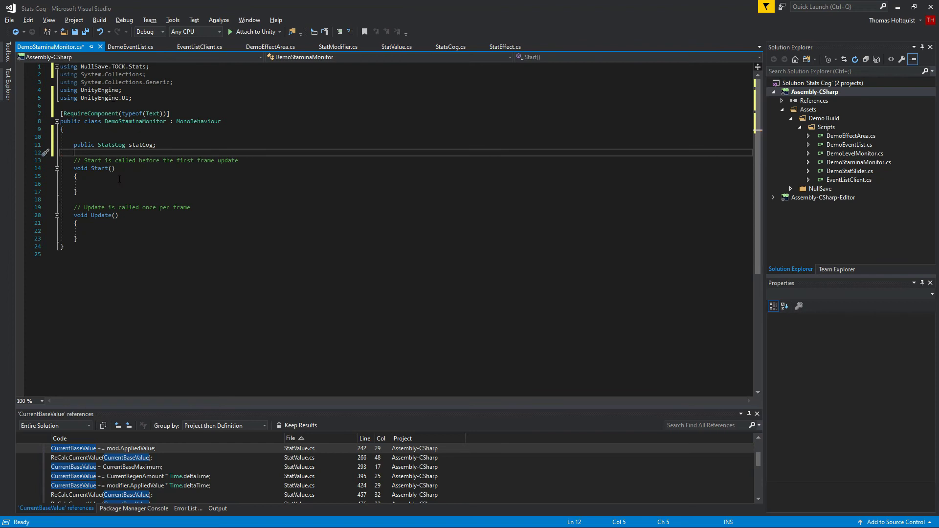
# Step: Declare a Text field named text below the StatsCog field, separated by a blank line
pyautogui.press('Return')
pyautogui.press('Return')
pyautogui.press('Up')
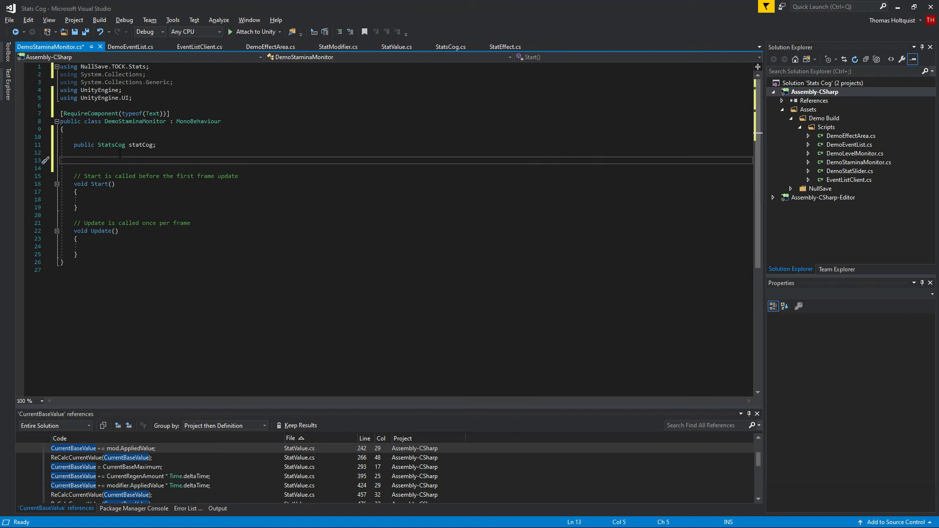
pyautogui.write('text text;')
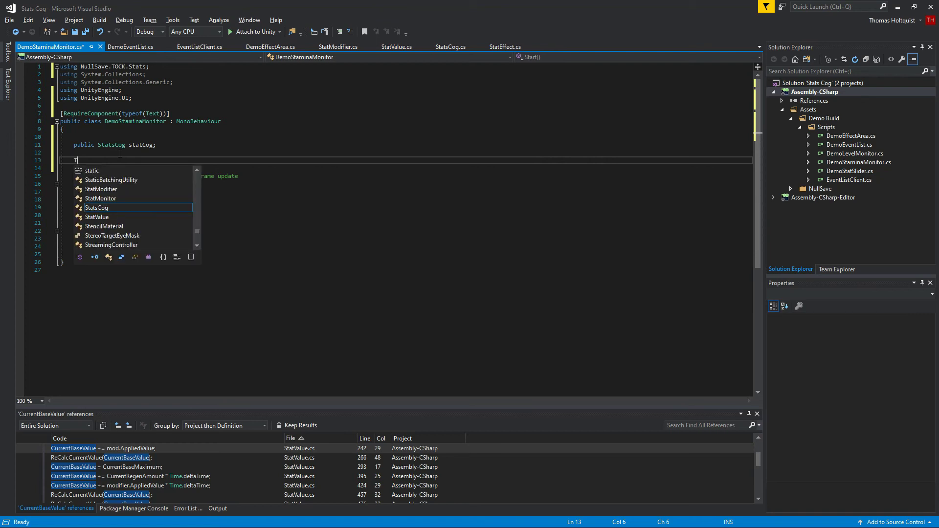
# Step: Assign text = GetComponent<Text>(); in the Start method and add blank lines after it
pyautogui.press('Down')
pyautogui.press('Down')
pyautogui.press('Down')
pyautogui.press('Down')
pyautogui.press('Down')
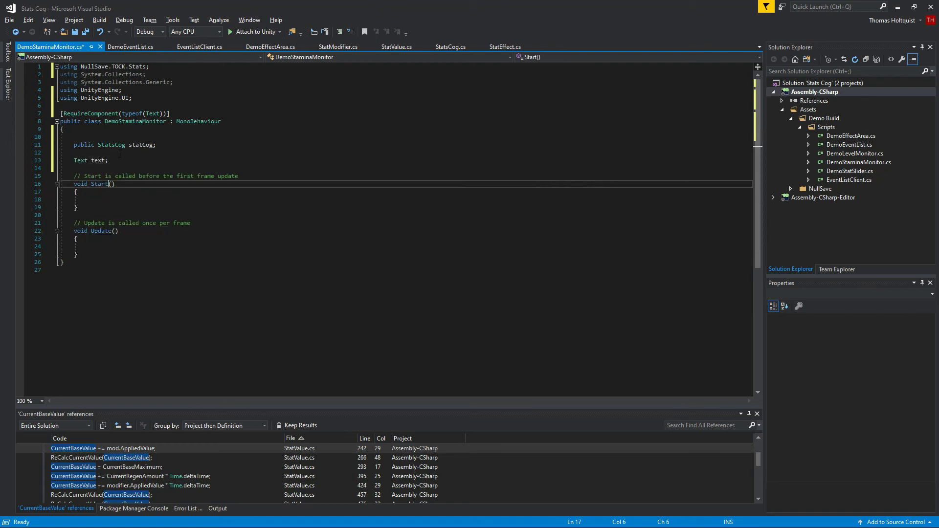
pyautogui.write('text = GetComponent<Te')
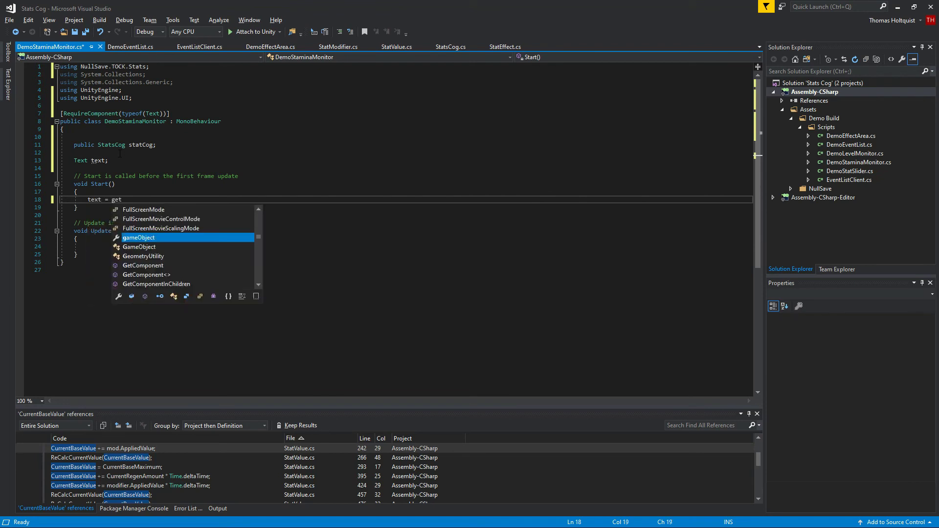
pyautogui.write('xt>();')
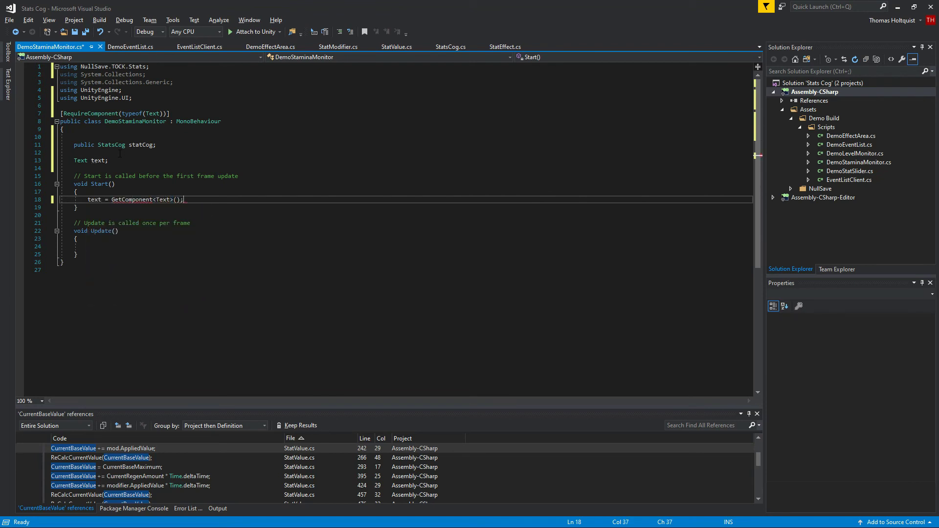
pyautogui.press('Return')
pyautogui.press('Return')
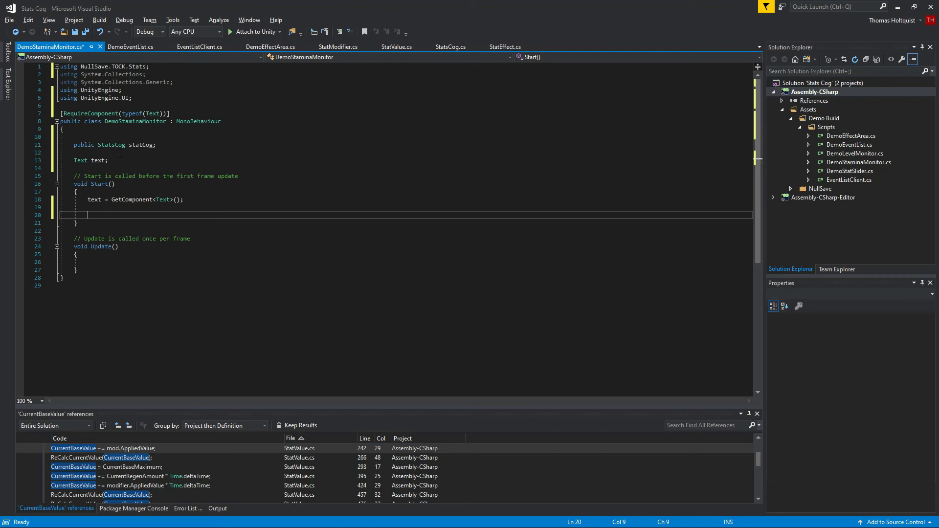
# Step: Declare a StatValue field named stamina directly above the Text field
pyautogui.click(108, 153)
pyautogui.press('Return')
pyautogui.write('stat')
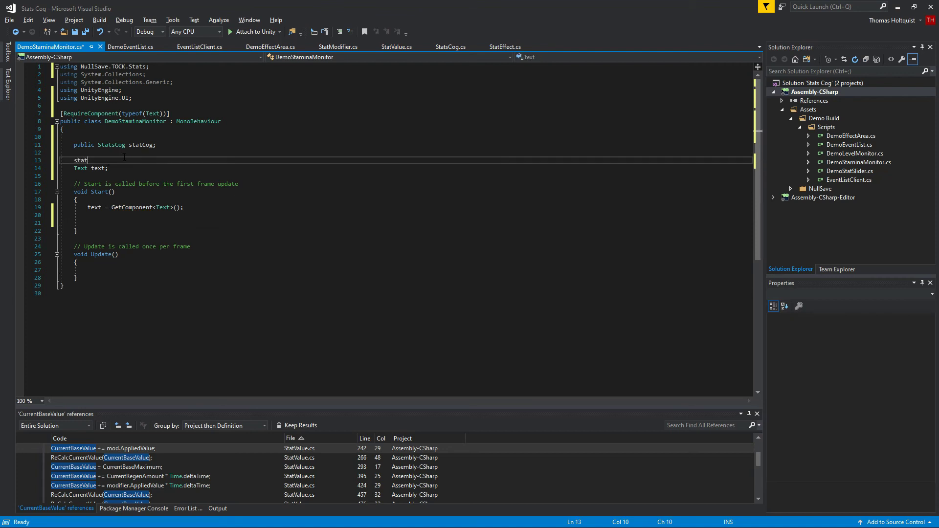
pyautogui.write('v stam')
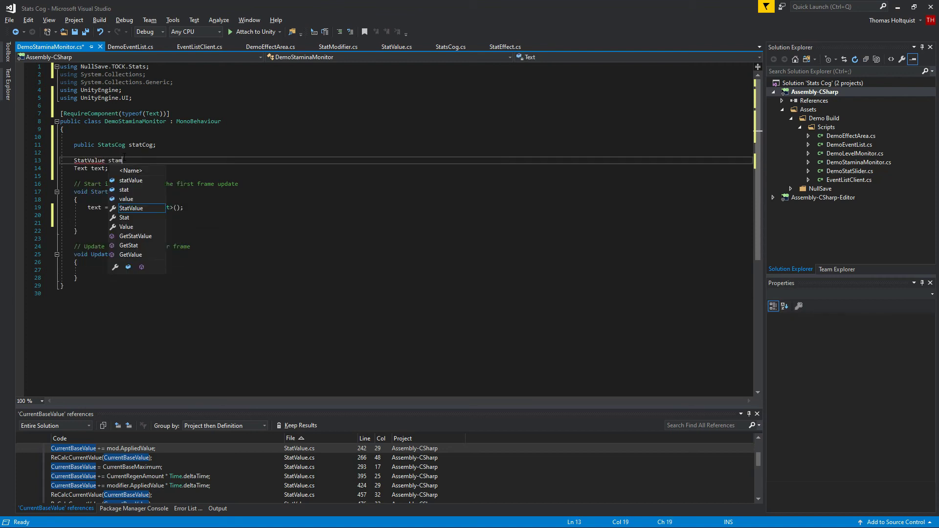
pyautogui.write('ina;')
# Step: Begin a stamina assignment at the end of the Start method that references statsCog
pyautogui.click(123, 221)
pyautogui.write('stam')
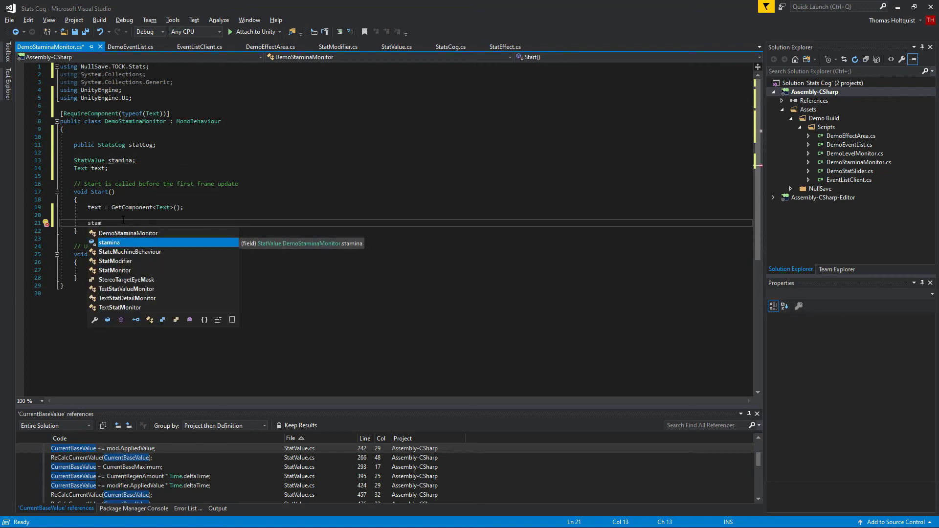
pyautogui.write('ina = ')
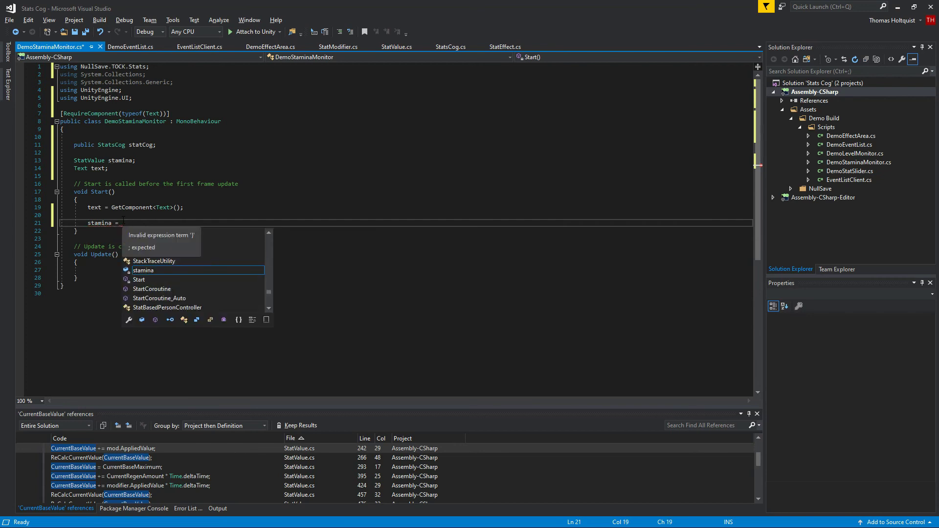
pyautogui.write('stagsts')
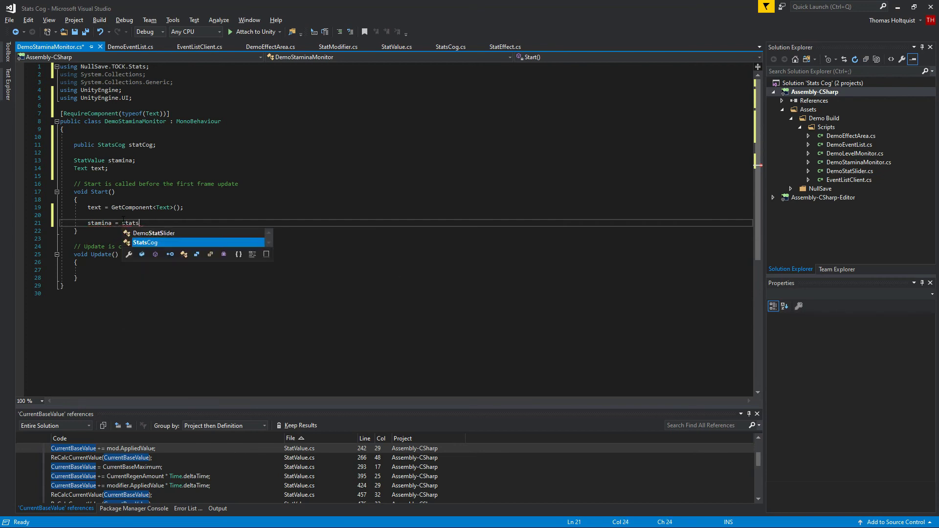
pyautogui.write('Cog.find')
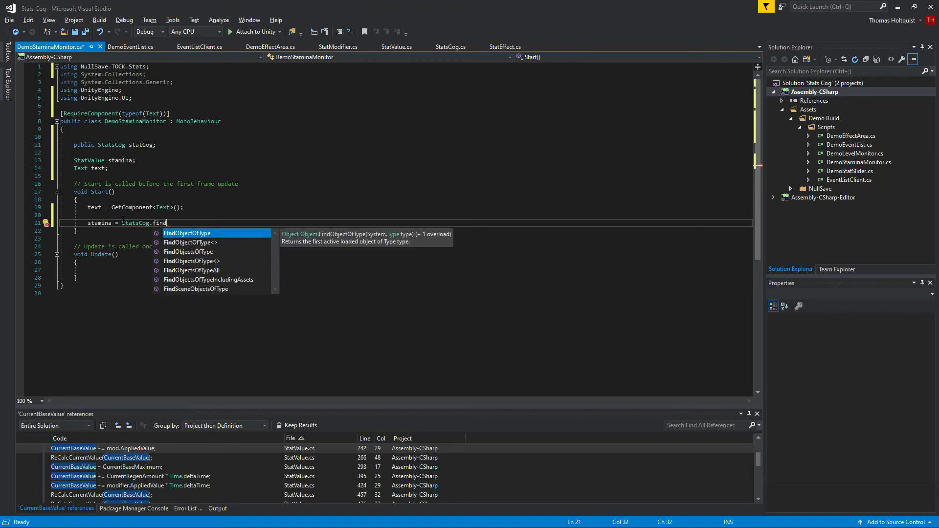
pyautogui.write('st')
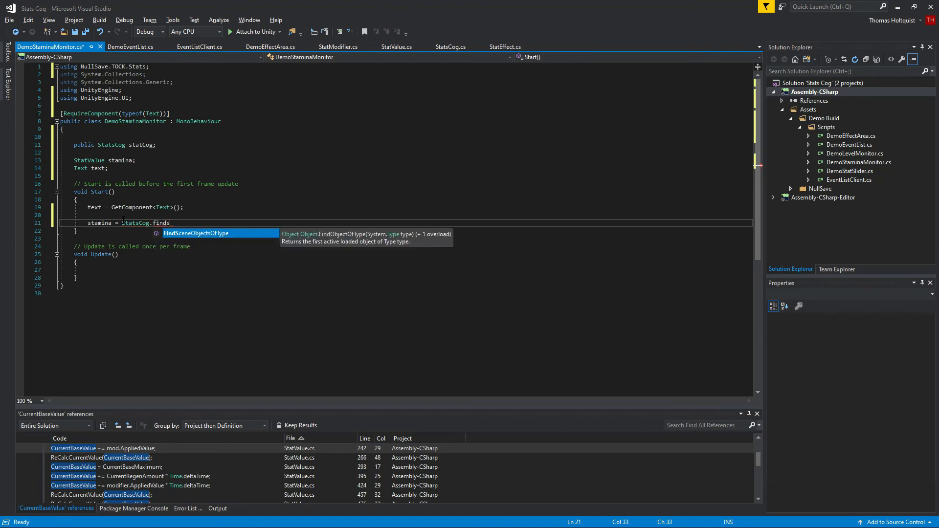
pyautogui.press('BackSpace')
pyautogui.press('BackSpace')
pyautogui.press('BackSpace')
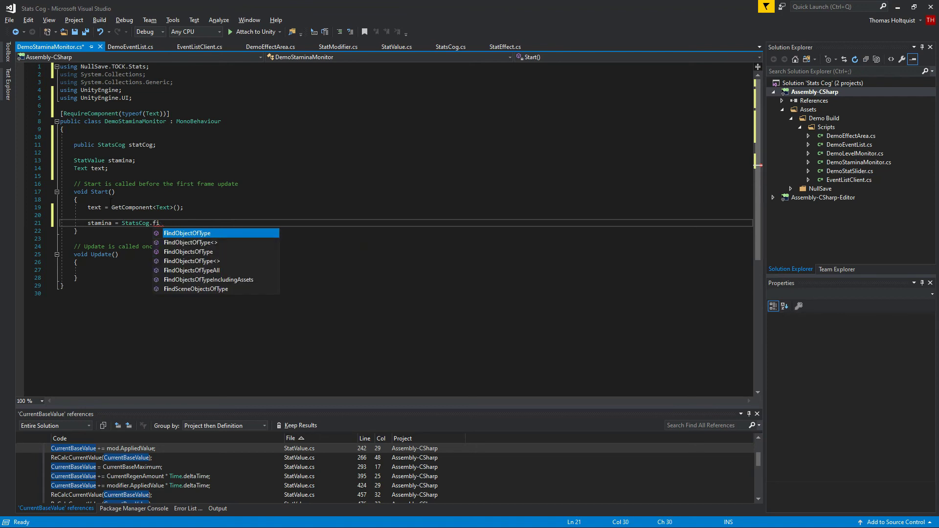
pyautogui.moveTo(122, 223); pyautogui.dragTo(129, 223)
pyautogui.write('st')
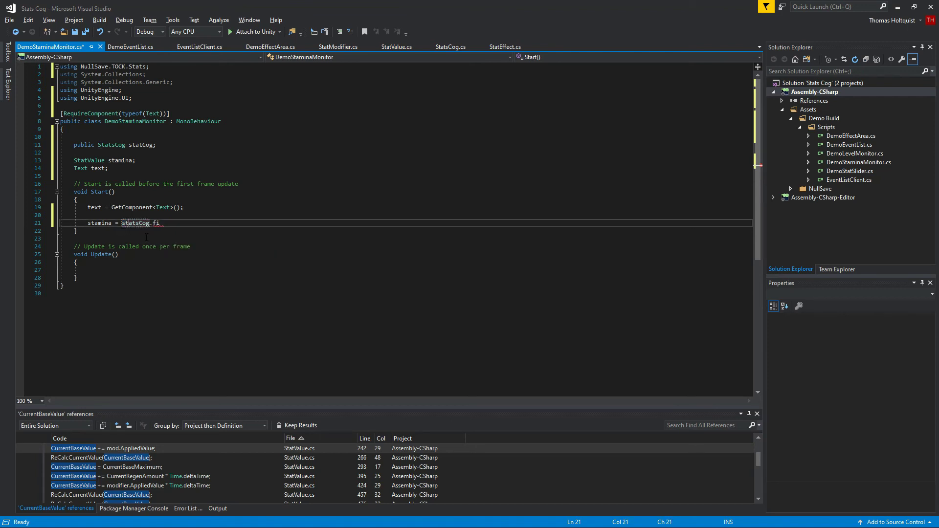
# Step: Rename the public StatsCog field to statsCog and complete the assignment as stamina = statsCog.FindStat("Stamina");
pyautogui.click(183, 222)
pyautogui.write('n')
pyautogui.press('BackSpace')
pyautogui.press('BackSpace')
pyautogui.press('BackSpace')
pyautogui.click(145, 148)
pyautogui.click(161, 222)
pyautogui.write('.fin')
pyautogui.press('Tab')
pyautogui.write('("Stamina")')
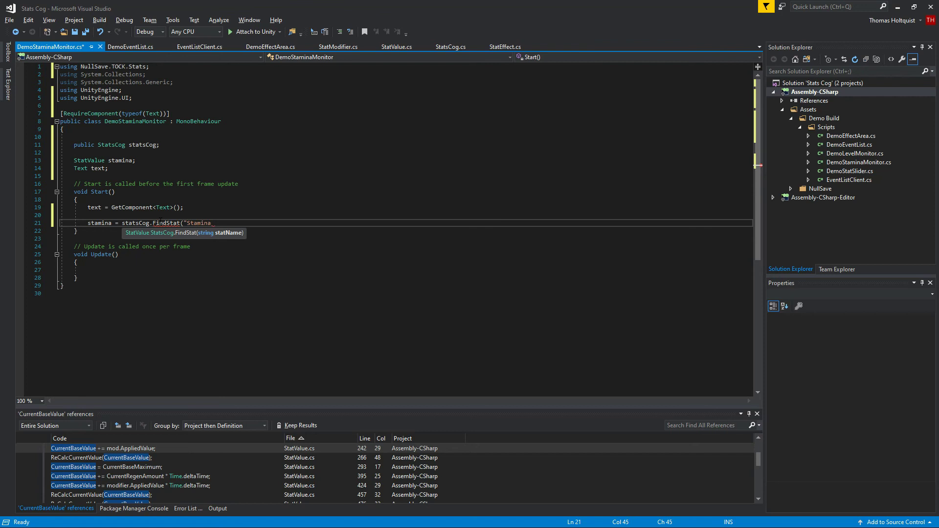
pyautogui.press('Return')
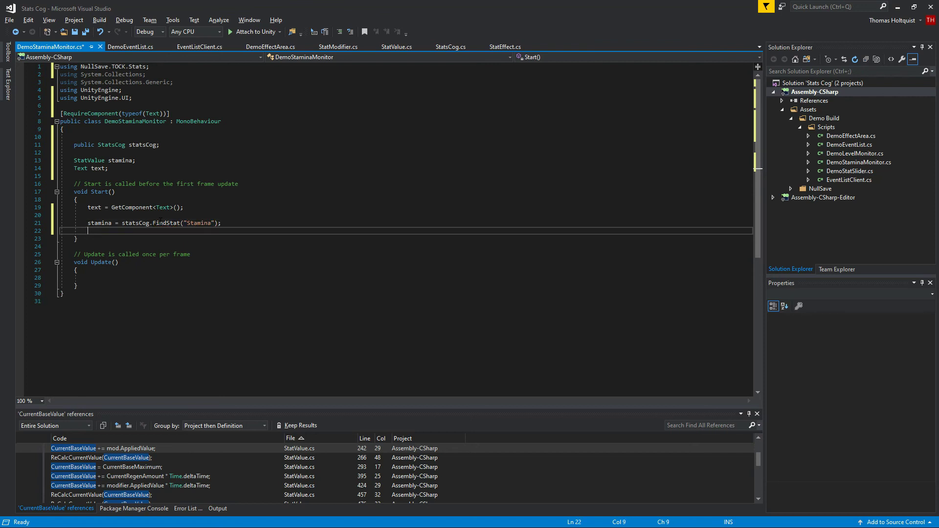
# Step: Add blank lines at the end of the Start method and delete the default Update method with its comment
pyautogui.press('Return')
pyautogui.press('Return')
pyautogui.press('Up')
pyautogui.moveTo(116, 301); pyautogui.dragTo(68, 263)
pyautogui.press('Delete')
# Step: Add an empty void UpdateData() method below the Start method
pyautogui.press('Return')
pyautogui.write('void Upd')
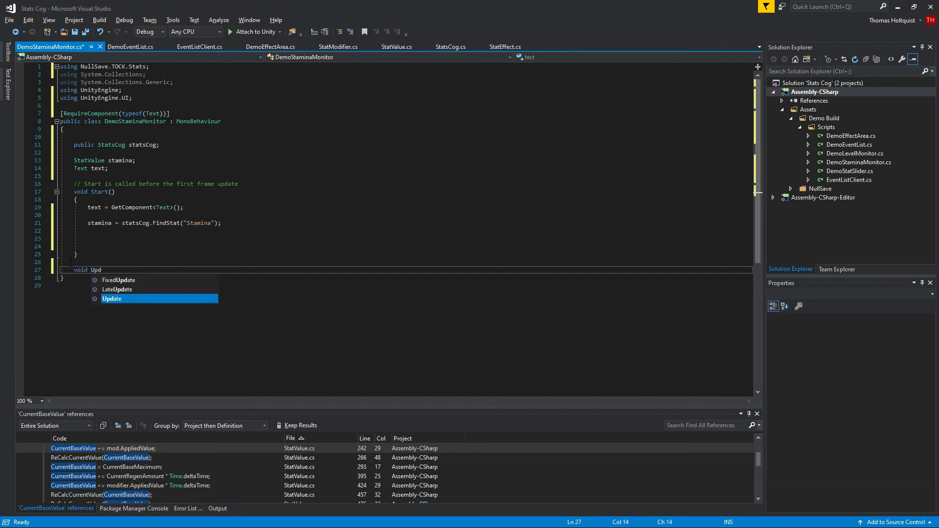
pyautogui.write('ateData()')
pyautogui.press('Return')
pyautogui.write('{')
pyautogui.press('Return')
pyautogui.write('}')
pyautogui.press('Up')
pyautogui.press('Return')
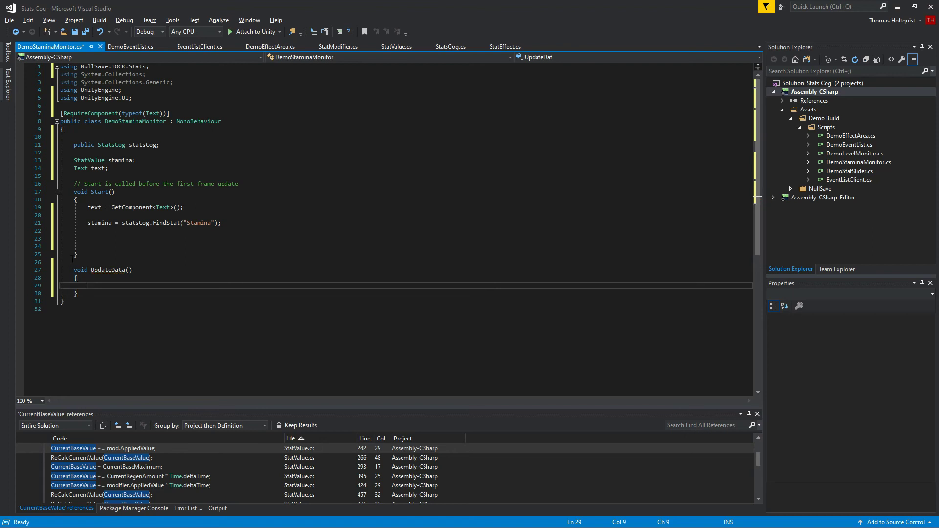
# Step: Set text.text to stamina.CurrentValue.ToString() inside the UpdateData method
pyautogui.scroll(-2, 121, 281)
pyautogui.write('text.text =')
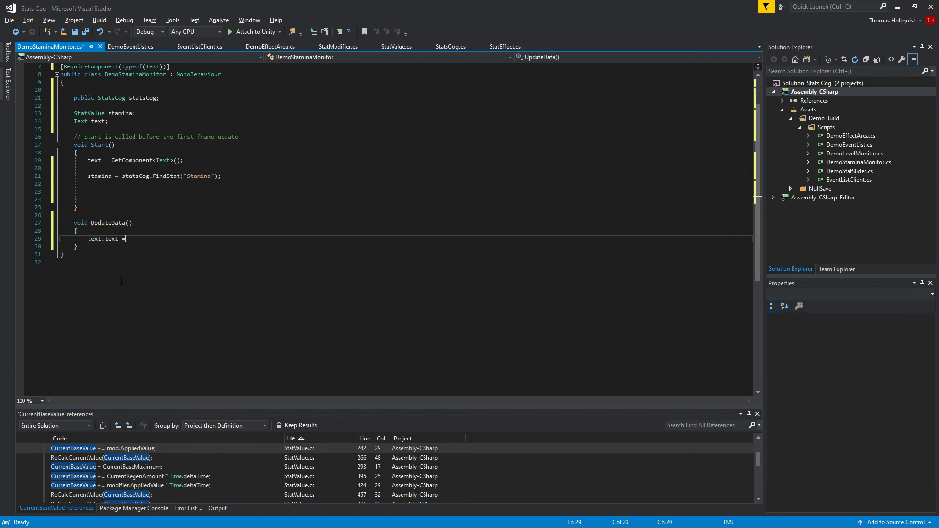
pyautogui.write(' stam')
pyautogui.press('BackSpace')
pyautogui.press('BackSpace')
pyautogui.press('BackSpace')
pyautogui.press('BackSpace')
pyautogui.press('BackSpace')
pyautogui.write('stats')
pyautogui.press('BackSpace')
pyautogui.press('BackSpace')
pyautogui.write('.cu')
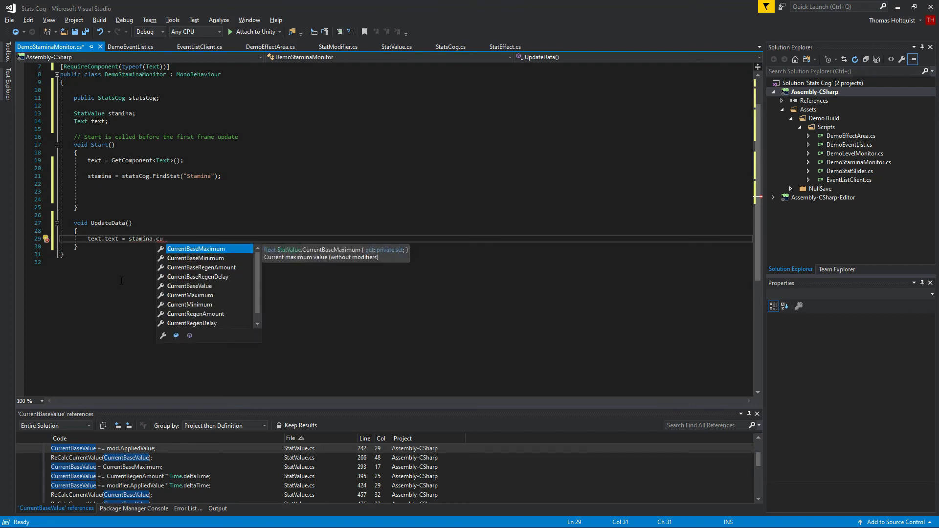
pyautogui.write('rrentv')
pyautogui.press('Tab')
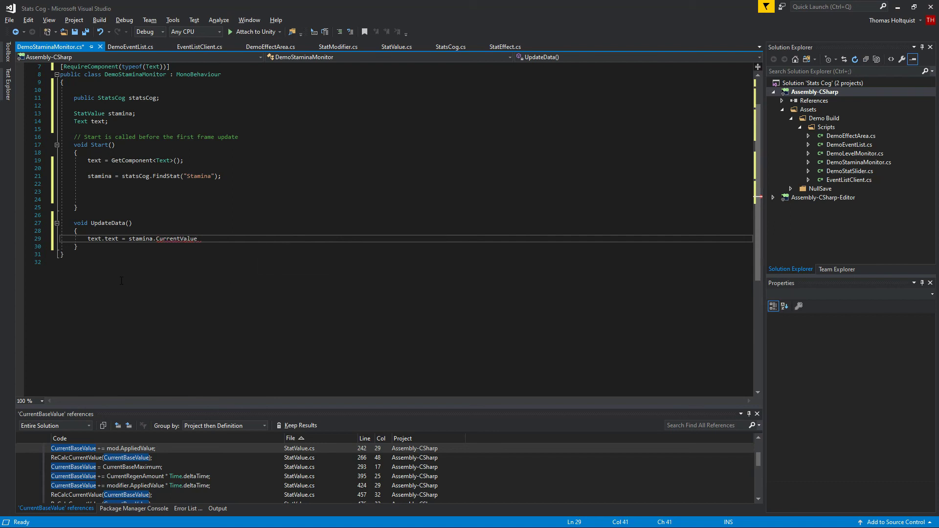
pyautogui.write('.tos();')
# Step: Add an if block to UpdateData with the condition stamina.CurrentValue > stamina.CurrentBaseValue
pyautogui.press('Return')
pyautogui.press('Return')
pyautogui.press('Return')
pyautogui.press('Up')
pyautogui.write('if(')
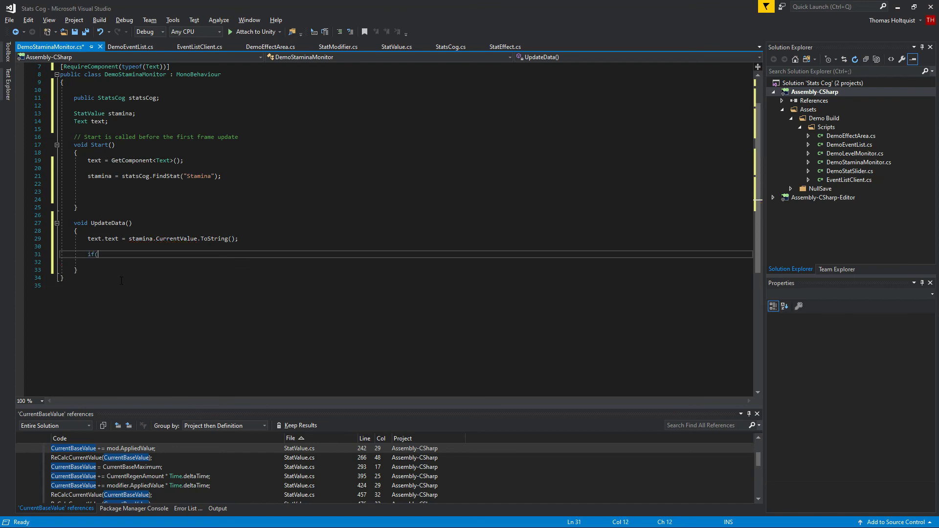
pyautogui.write('styat')
pyautogui.press('BackSpace')
pyautogui.press('BackSpace')
pyautogui.write('amina.curr')
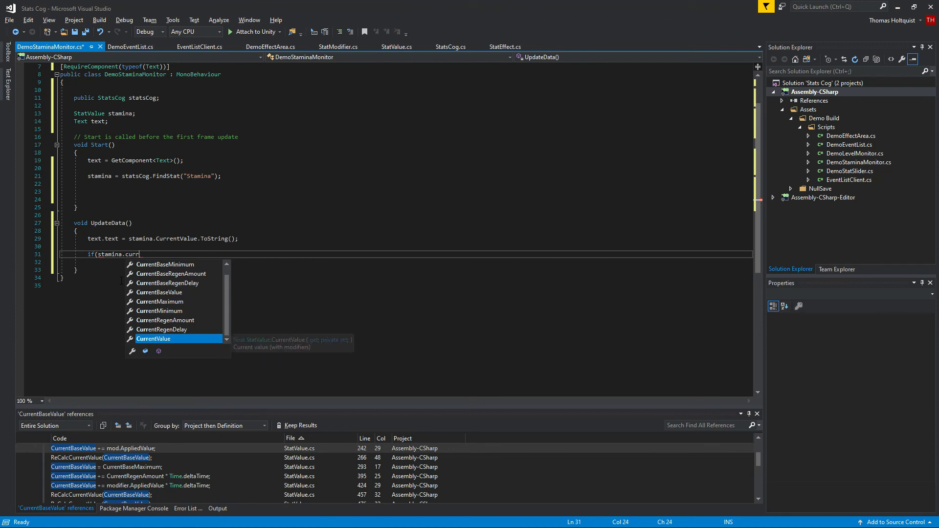
pyautogui.doubleClick(175, 339)
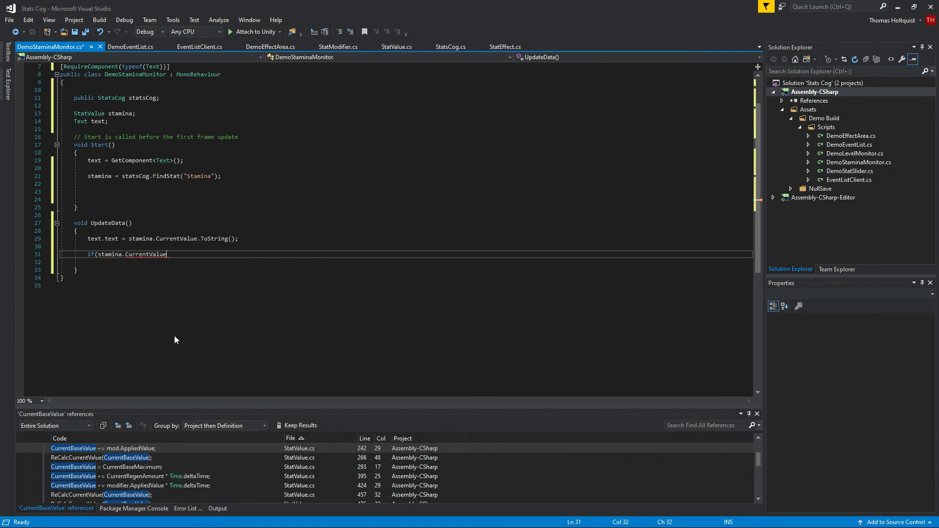
pyautogui.write('> stamina.')
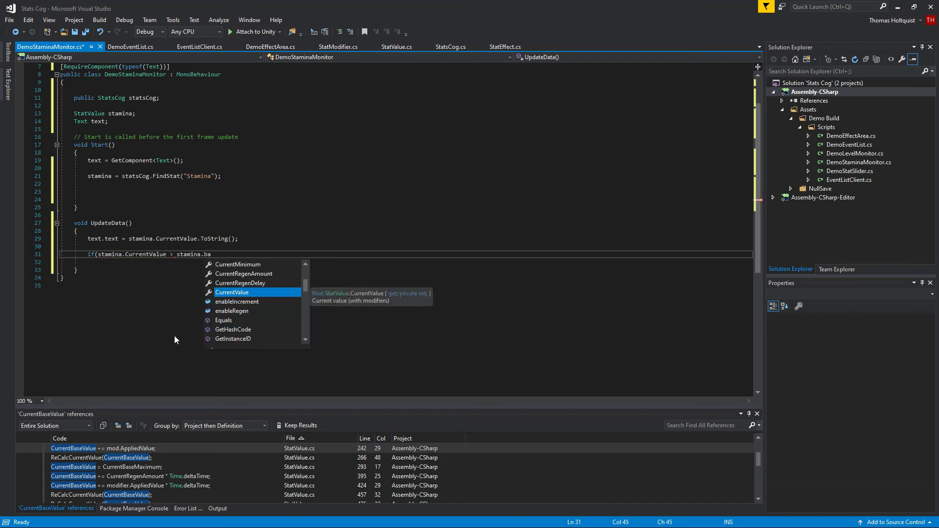
pyautogui.write('ba')
pyautogui.press('Down')
pyautogui.press('Down')
pyautogui.press('Down')
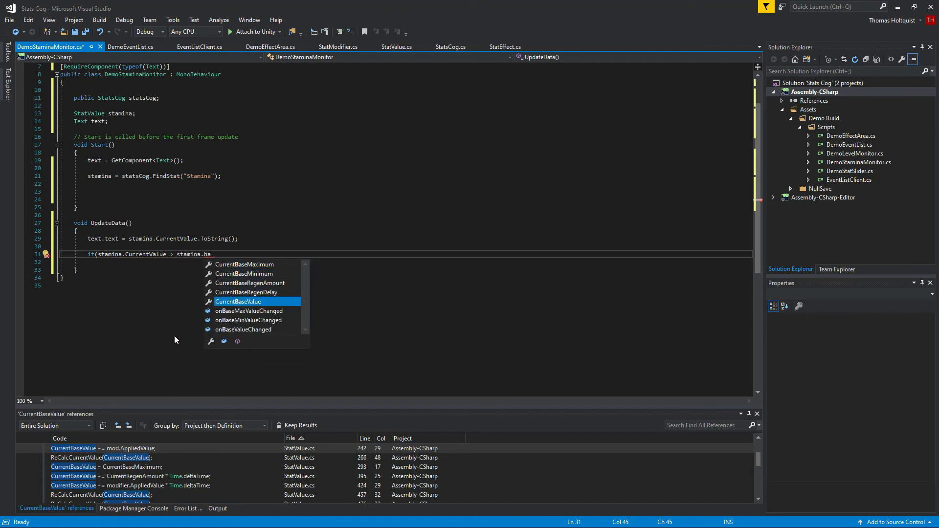
pyautogui.press('Tab')
pyautogui.write(')')
pyautogui.press('Return')
pyautogui.write('{')
pyautogui.press('Return')
pyautogui.write('}')
pyautogui.press('Left')
# Step: Begin a text.text += statement with an opening string quote inside the if block
pyautogui.press('Return')
pyautogui.write('text.te')
pyautogui.press('Tab')
pyautogui.write('+= "')
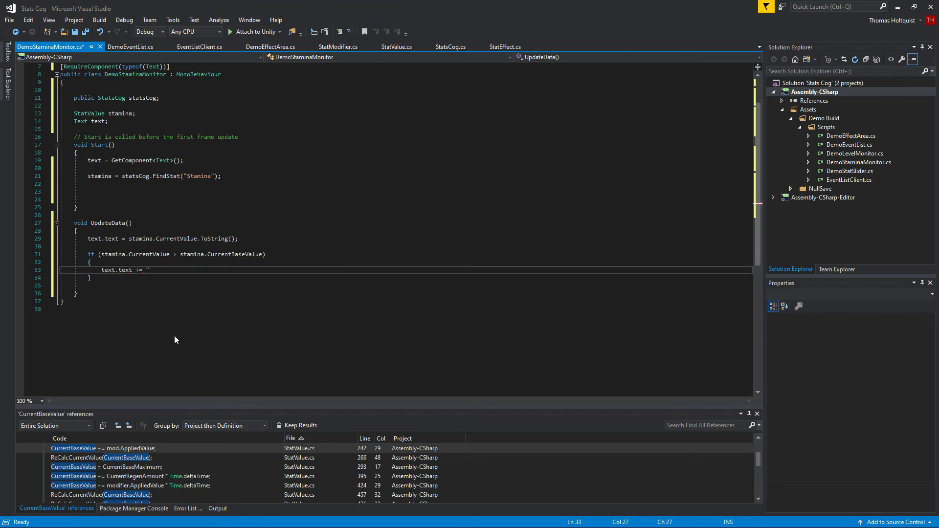
pyautogui.write(' <color=')
pyautogui.write('green')
pyautogui.write('n')
pyautogui.press('BackSpace')
pyautogui.press('BackSpace')
pyautogui.press('BackSpace')
pyautogui.press('BackSpace')
pyautogui.press('BackSpace')
pyautogui.press('BackSpace')
pyautogui.press('BackSpace')
pyautogui.press('BackSpace')
pyautogui.press('BackSpace')
pyautogui.press('BackSpace')
pyautogui.press('BackSpace')
pyautogui.press('BackSpace')
# Step: Complete the if block's statement as text.text += " (+" + (stamina.CurrentValue - stamina.CurrentBaseValue) + ")";
pyautogui.write('(+ + (stamina.')
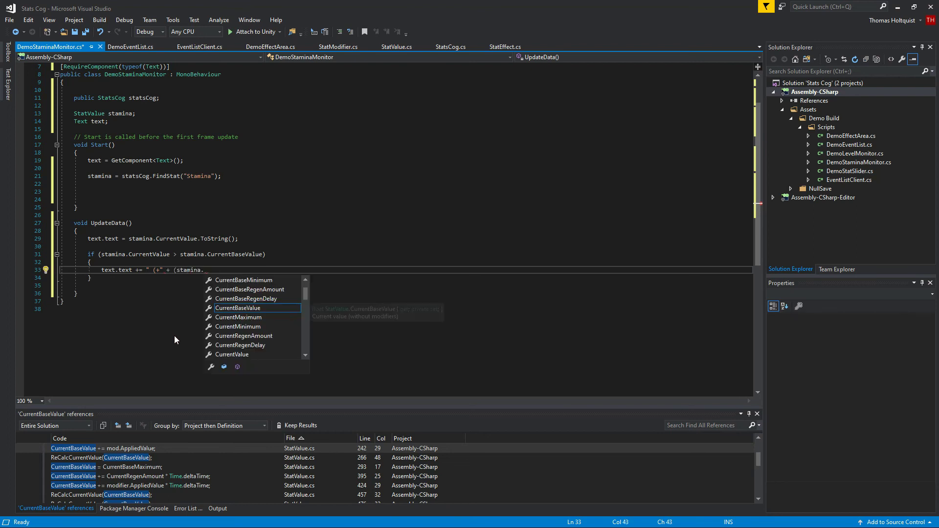
pyautogui.write('ba')
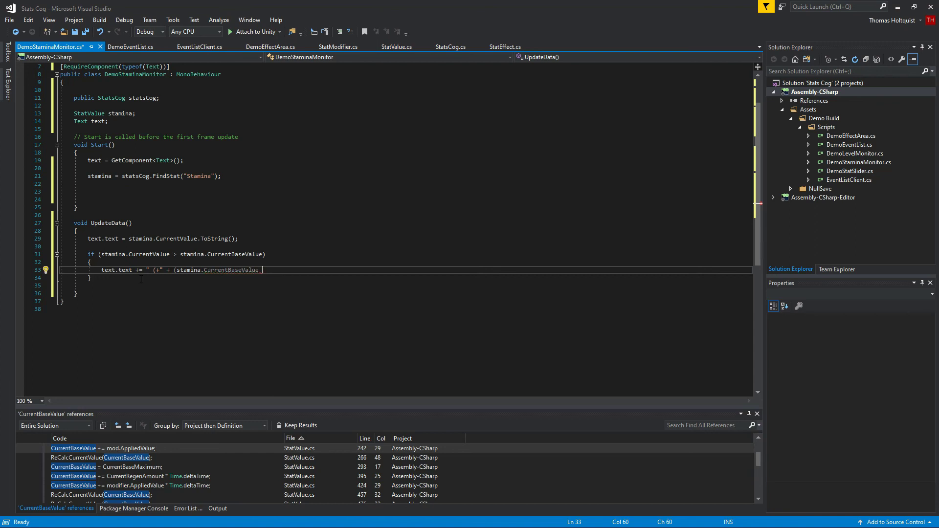
pyautogui.write(' stamina.cur')
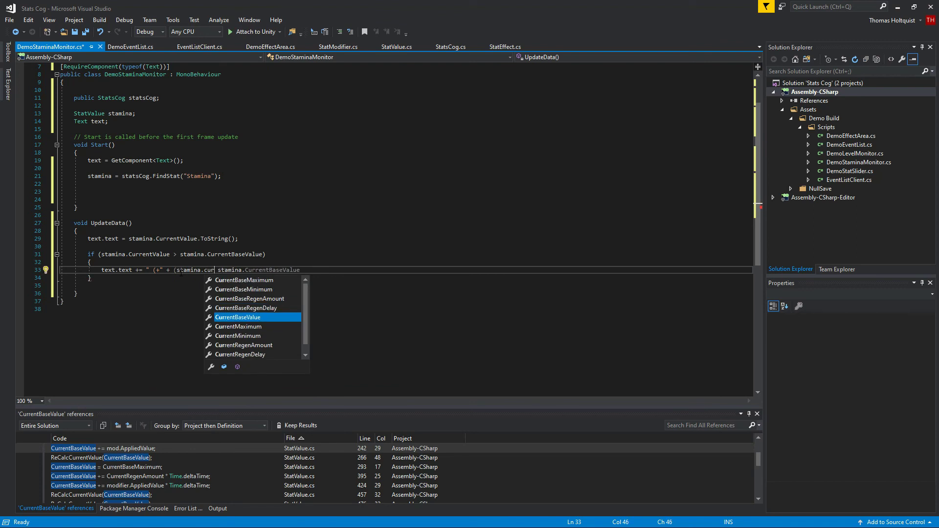
pyautogui.press('Down')
pyautogui.press('Down')
pyautogui.press('Down')
pyautogui.press('Down')
pyautogui.press('Down')
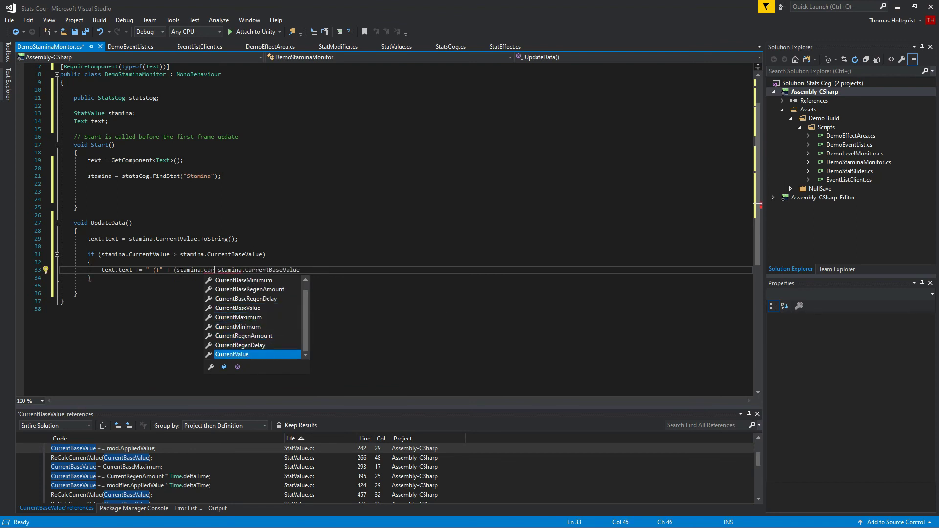
pyautogui.write('rentValue -')
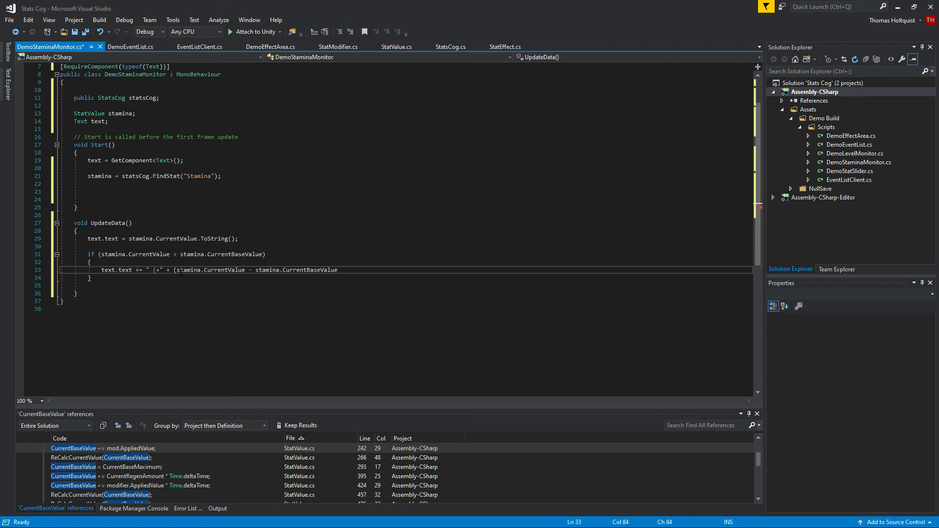
pyautogui.write('  + "')
pyautogui.write(';')
# Step: Add an empty else if block below the if block with the condition stamina.CurrentValue < stamina.CurrentBaseValue
pyautogui.click(99, 278)
pyautogui.press('Return')
pyautogui.write('else')
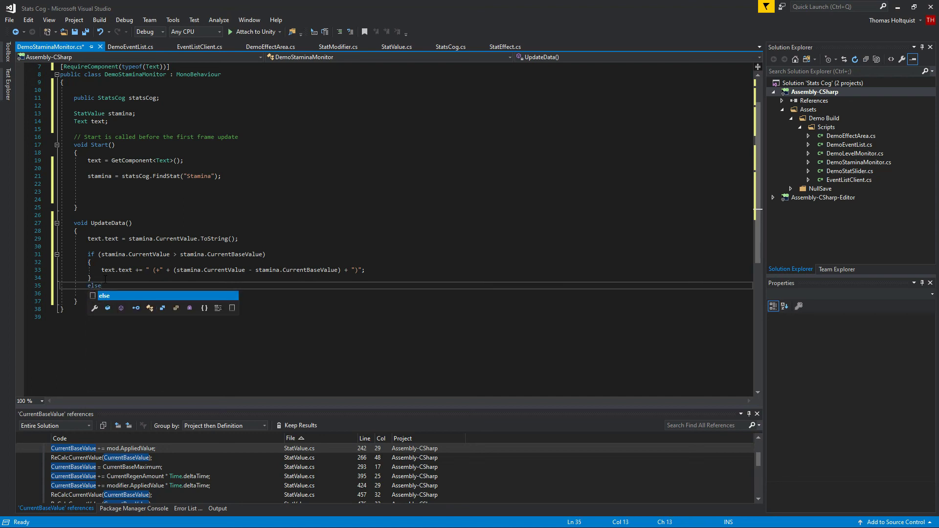
pyautogui.write(' if (stamina.cur')
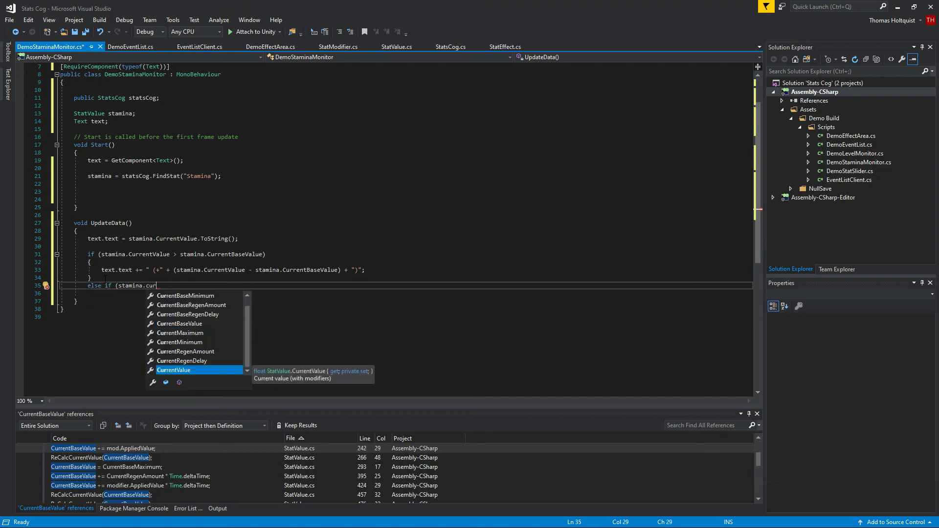
pyautogui.write('rentValue < stamina.')
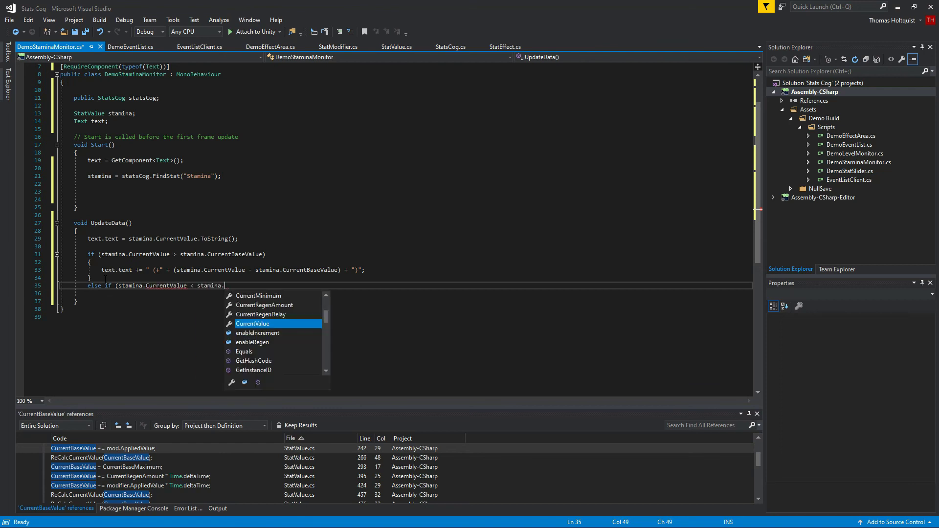
pyautogui.write('currentb')
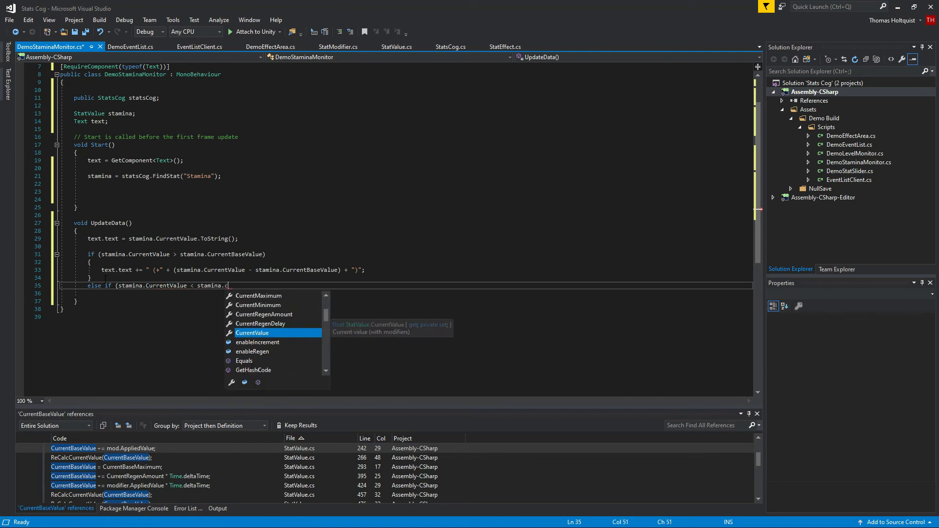
pyautogui.press('Tab')
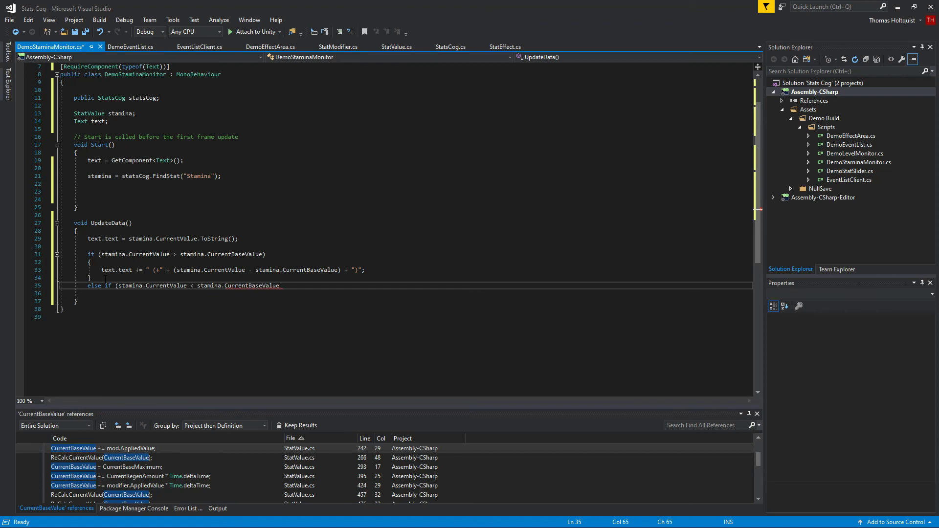
pyautogui.press('Return')
pyautogui.write('{')
pyautogui.press('Return')
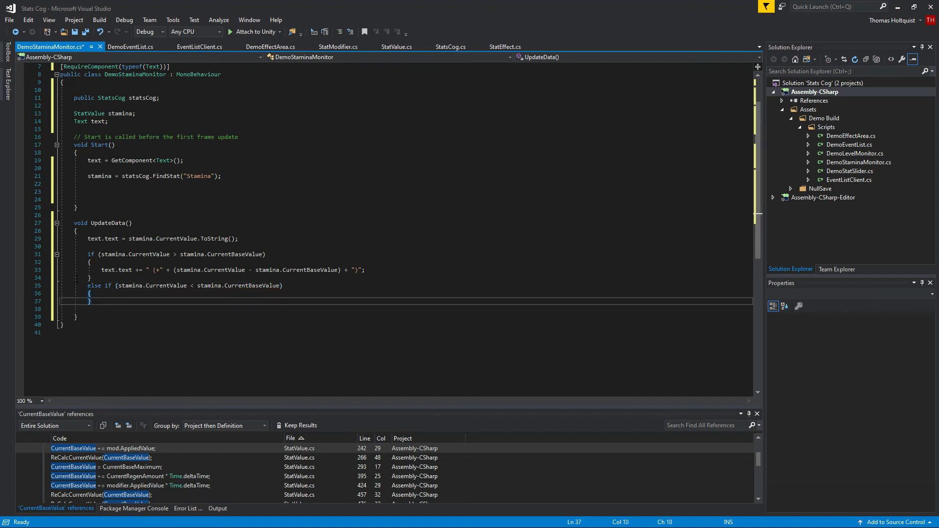
# Step: Copy the text.text += statement from the if block into the else if block
pyautogui.click(23, 277)
pyautogui.click(20, 278)
pyautogui.click(43, 272)
pyautogui.hotkey('ctrl', 'c')
pyautogui.press('Down')
pyautogui.press('Down')
pyautogui.press('Down')
pyautogui.hotkey('ctrl', 'v')
# Step: Wrap the string output in the else if block's statement in <color=red> and </color> tags
pyautogui.click(153, 302)
pyautogui.write('<color=red>')
pyautogui.press('Left')
pyautogui.write('</colo')
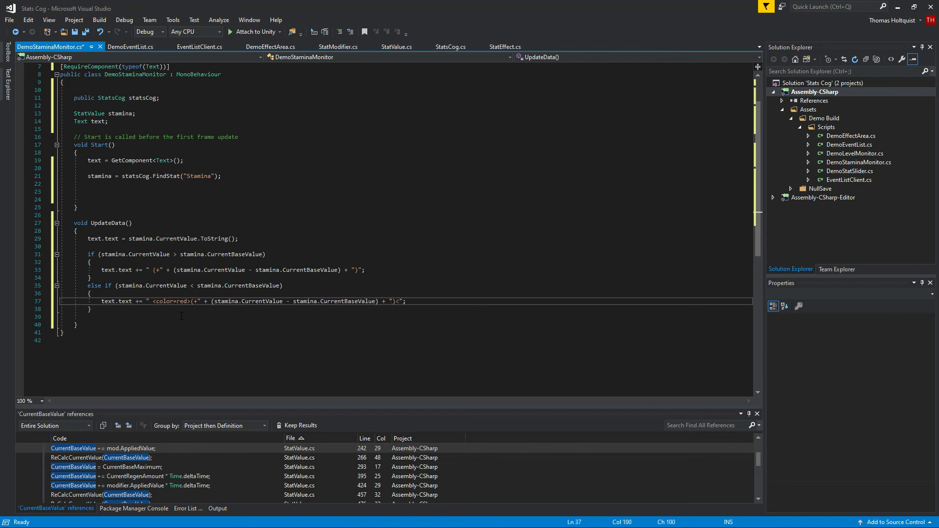
pyautogui.write('r>')
pyautogui.click(153, 315)
# Step: Add an empty void OnValueChanged(float oldValue, float newValue) method between Start and UpdateData
pyautogui.click(122, 192)
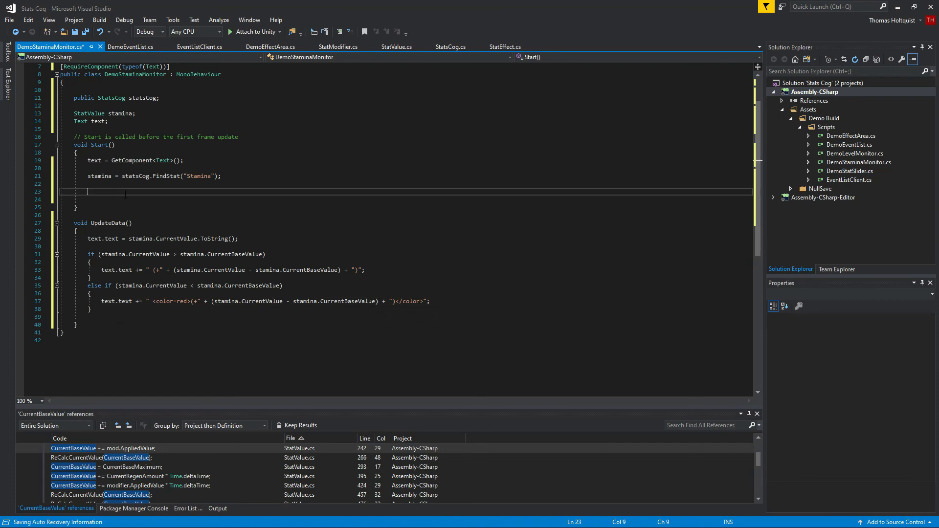
pyautogui.press('Down')
pyautogui.press('Down')
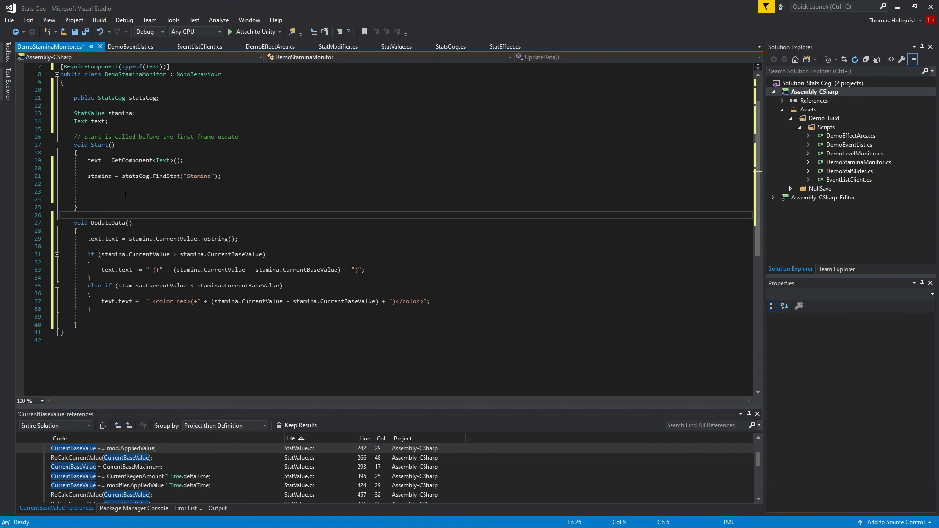
pyautogui.press('Return')
pyautogui.press('Return')
pyautogui.press('Up')
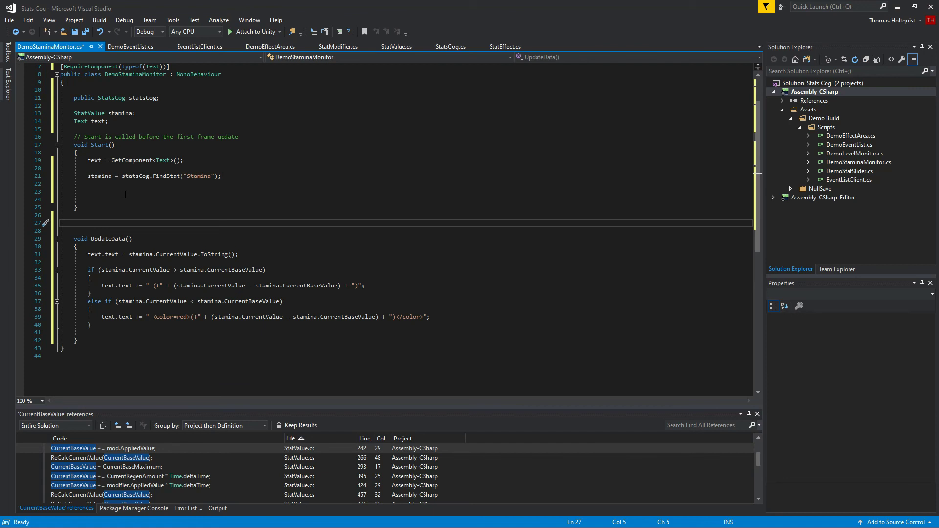
pyautogui.write('void OnValueChanged(')
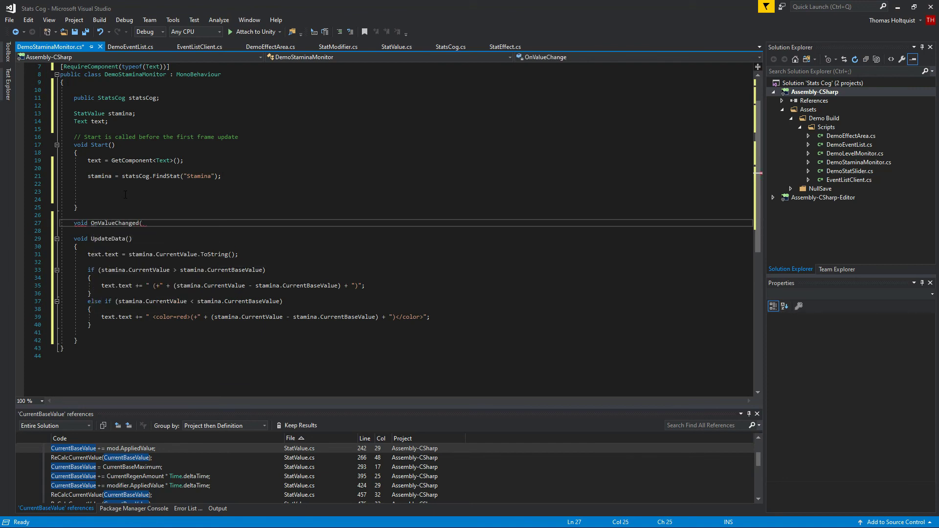
pyautogui.write('float oldValue, float newValue)')
pyautogui.press('Return')
pyautogui.write('{')
pyautogui.press('Return')
pyautogui.write('}')
# Step: Call UpdateData() inside the OnValueChanged method
pyautogui.press('Up')
pyautogui.press('End')
pyautogui.press('Return')
pyautogui.write('update')
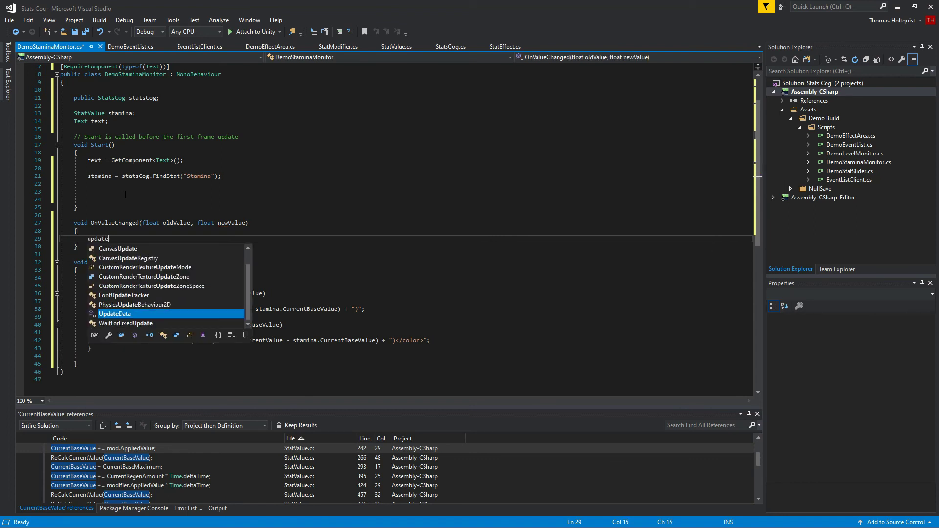
pyautogui.write('D();')
# Step: Add stamina.onBaseMaxValueChanged.AddListener(OnValueChanged); below the FindStat line in the Start method
pyautogui.press('Up')
pyautogui.press('Up')
pyautogui.press('Up')
pyautogui.press('Up')
pyautogui.press('Up')
pyautogui.press('Up')
pyautogui.press('Up')
pyautogui.write('stamina.on')
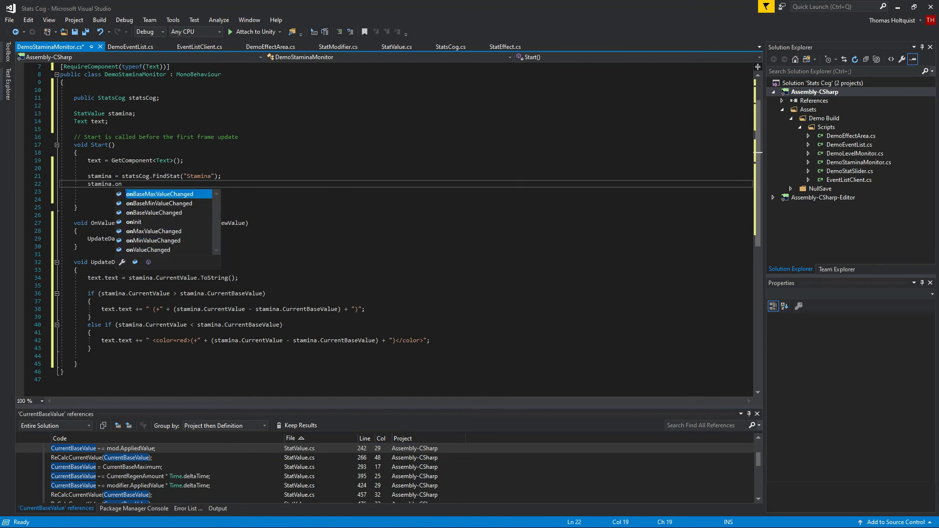
pyautogui.press('Tab')
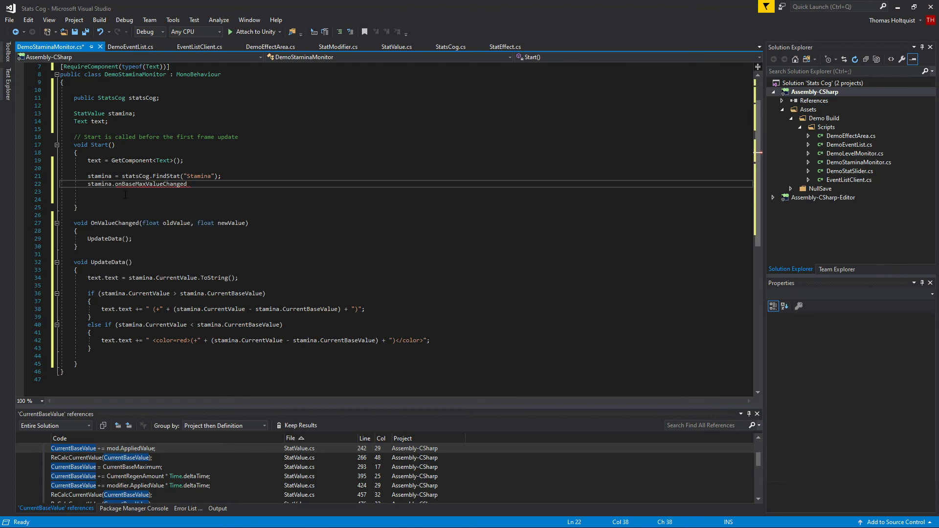
pyautogui.write('.ad(onva')
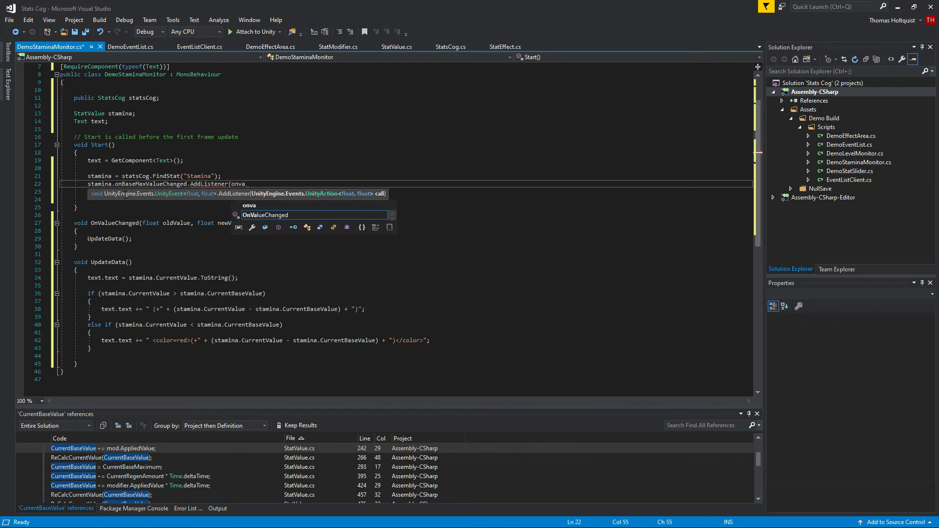
pyautogui.press('Tab')
pyautogui.write(');')
# Step: Duplicate the listener line five times, changing the first copy's event to onBaseMinValueChanged and the second copy's to onBaseValueChanged
pyautogui.hotkey('ctrl', 'd')
pyautogui.hotkey('ctrl', 'd')
pyautogui.hotkey('ctrl', 'd')
pyautogui.hotkey('ctrl', 'd')
pyautogui.hotkey('ctrl', 'd')
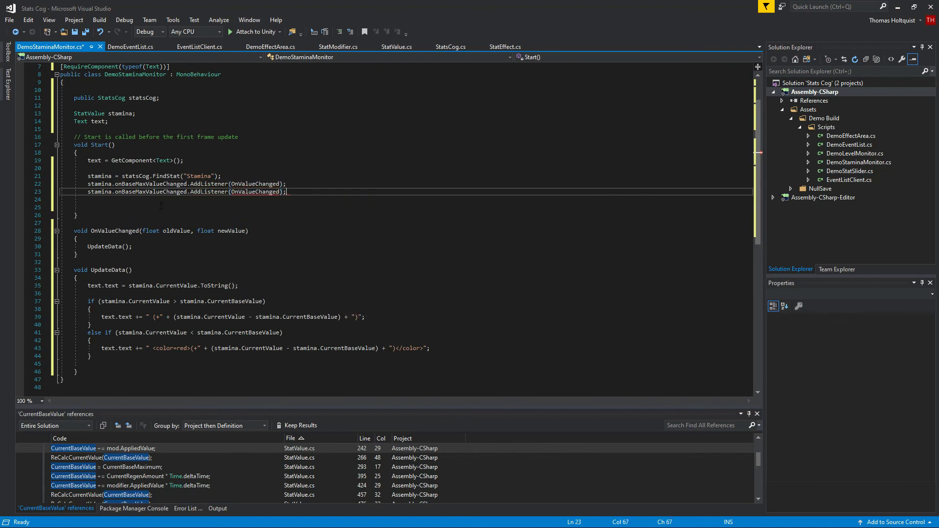
pyautogui.moveTo(139, 193); pyautogui.dragTo(146, 192)
pyautogui.write('in')
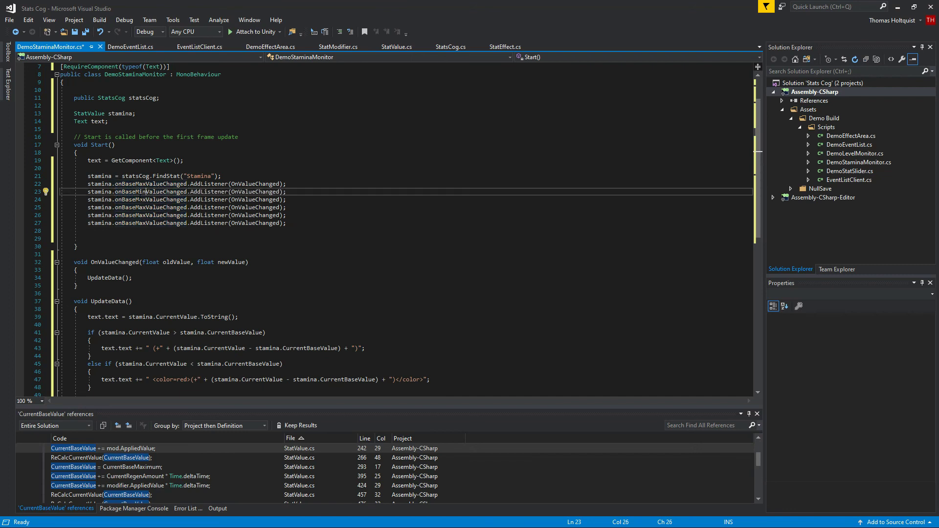
pyautogui.click(139, 200)
pyautogui.moveTo(146, 200); pyautogui.dragTo(140, 200)
pyautogui.press('BackSpace')
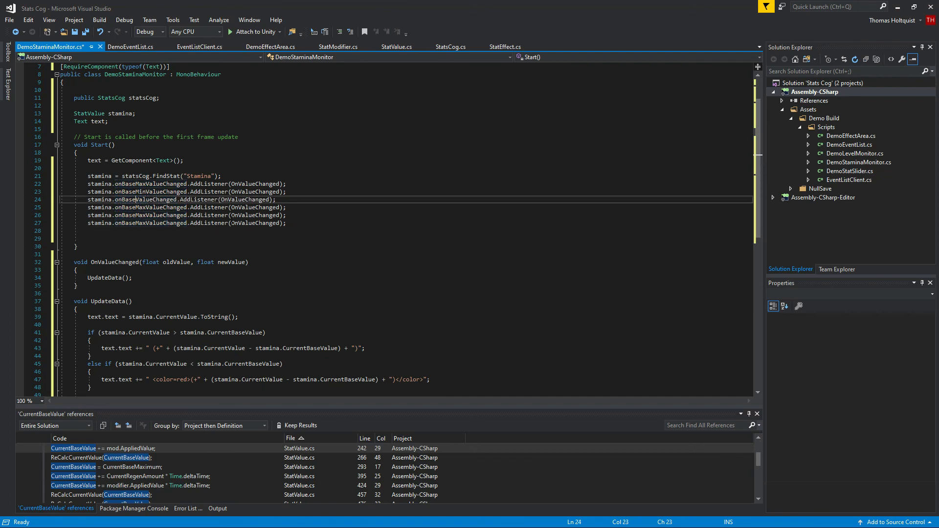
# Step: Replace the remaining duplicate onBaseMaxValueChanged lines with a copy of the three base Max, Min and Value listener lines
pyautogui.moveTo(299, 224); pyautogui.dragTo(321, 223)
pyautogui.press('BackSpace')
pyautogui.hotkey('ctrl', 'c')
pyautogui.press('Right')
pyautogui.hotkey('ctrl', 'v')
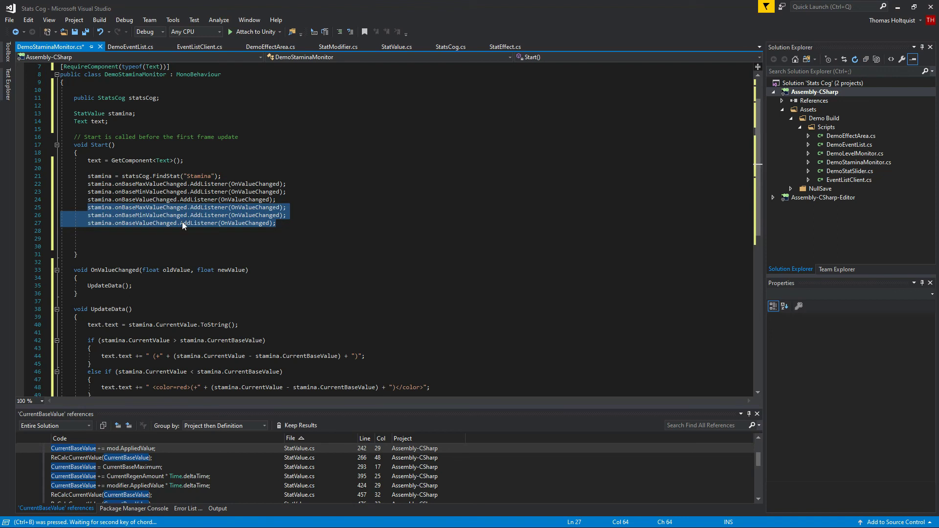
pyautogui.doubleClick(127, 209)
pyautogui.press('BackSpace')
pyautogui.write('.')
pyautogui.press('BackSpace')
pyautogui.write('on')
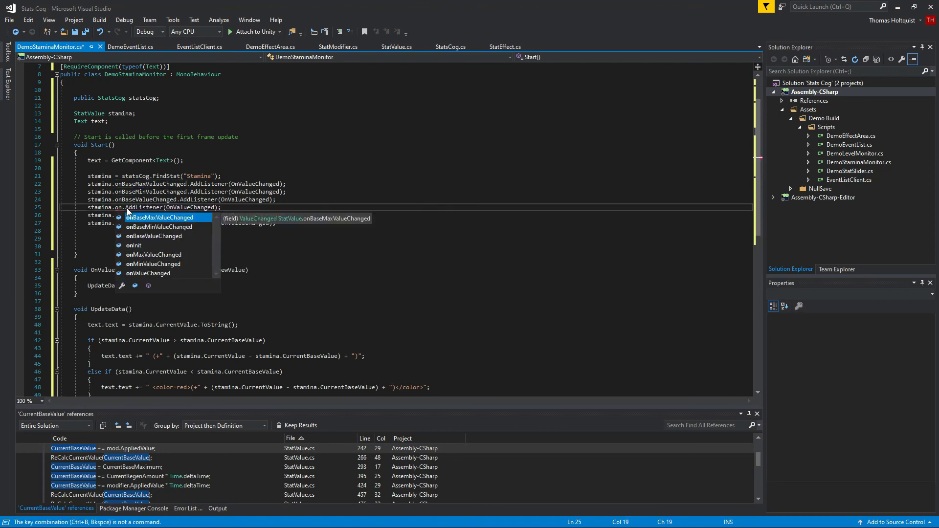
pyautogui.hotkey('ctrl', 'z')
pyautogui.hotkey('ctrl', 'z')
pyautogui.hotkey('ctrl', 'z')
pyautogui.hotkey('ctrl', 'z')
# Step: Remove "Base" from the last three listener lines by replacing it with nothing within that selection only
pyautogui.moveTo(79, 208); pyautogui.dragTo(288, 222)
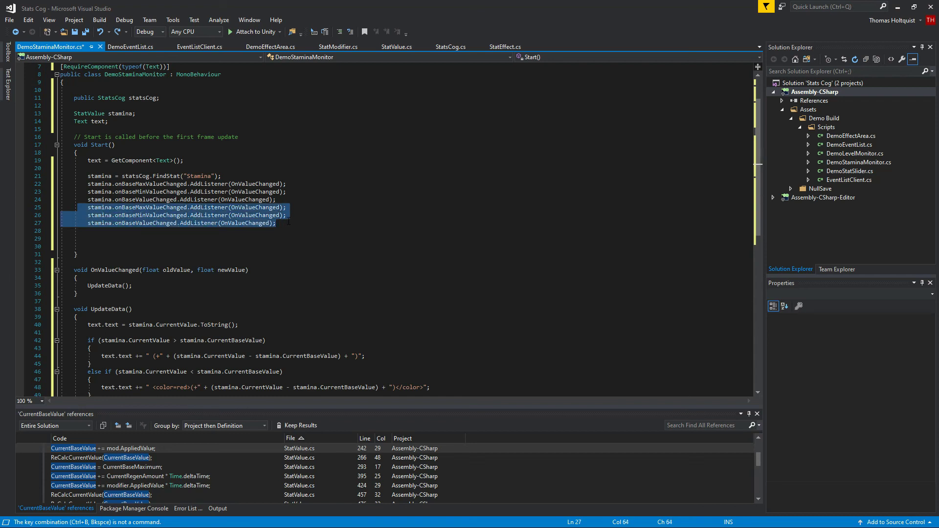
pyautogui.hotkey('ctrl', 'f')
pyautogui.hotkey('ctrl', 'h')
pyautogui.click(740, 82)
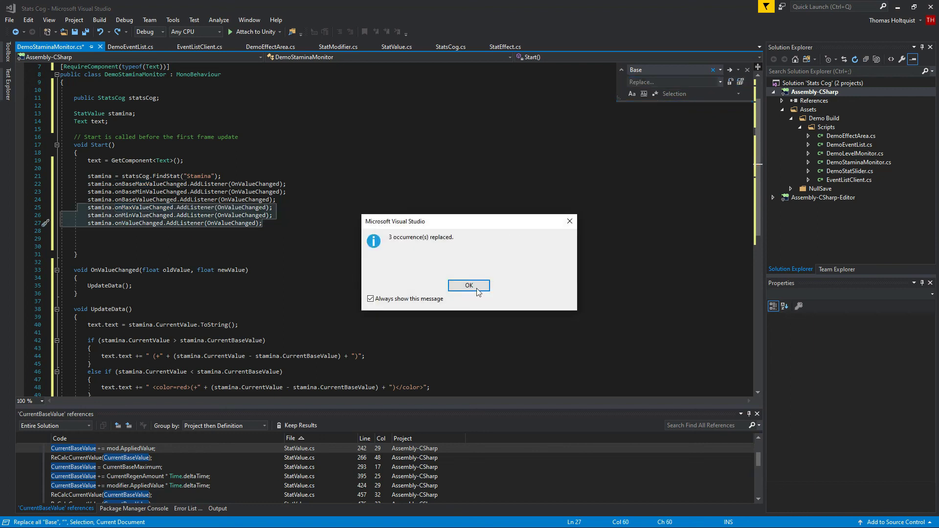
pyautogui.click(477, 288)
pyautogui.click(748, 70)
# Step: Call UpdateData() after the listener lines at the end of the Start method and save the script
pyautogui.click(352, 293)
pyautogui.click(237, 230)
pyautogui.click(300, 239)
pyautogui.write('updat')
pyautogui.press('Tab')
pyautogui.write('();')
pyautogui.hotkey('ctrl', 's')
pyautogui.press('Up')
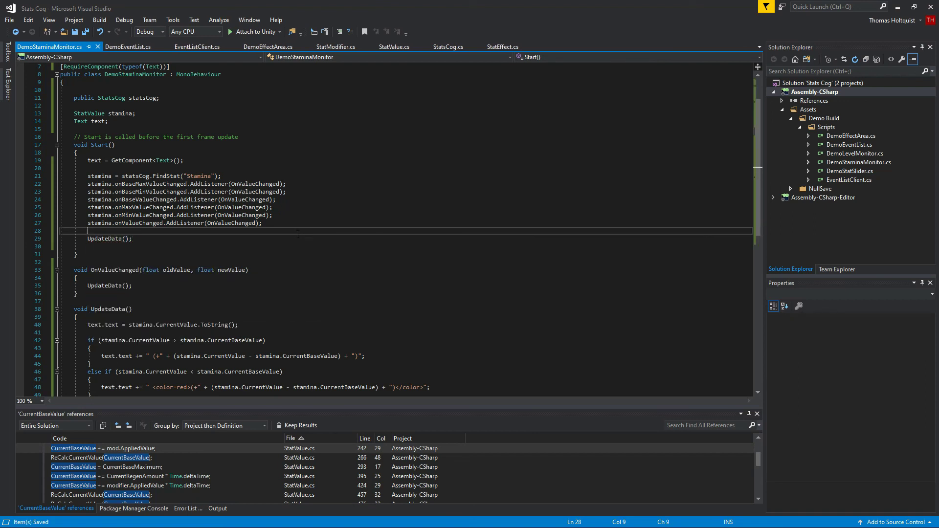
# Step: Examine the members available on stamina through a temporary reference at the end of UpdateData, and delete that reference
pyautogui.scroll(-4, 295, 243)
pyautogui.scroll(2, 297, 240)
pyautogui.click(134, 355)
pyautogui.press('Return')
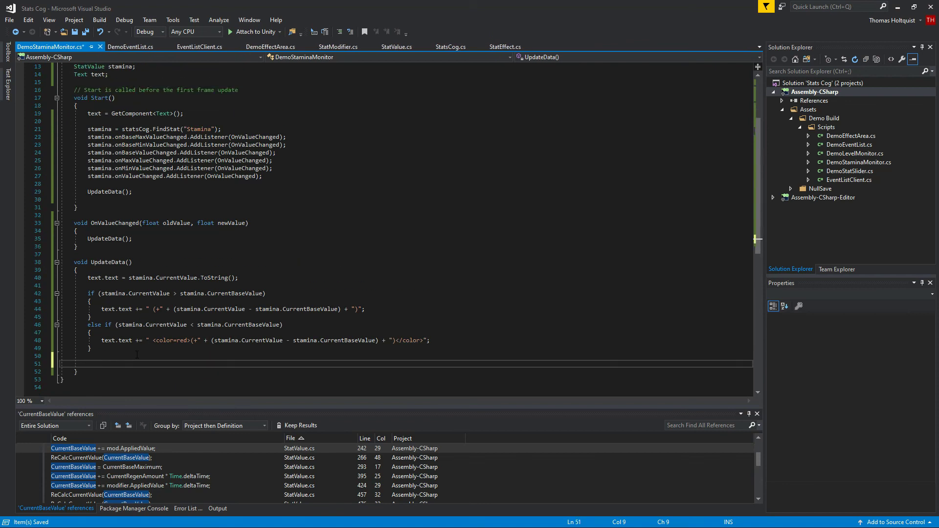
pyautogui.write('stamina.')
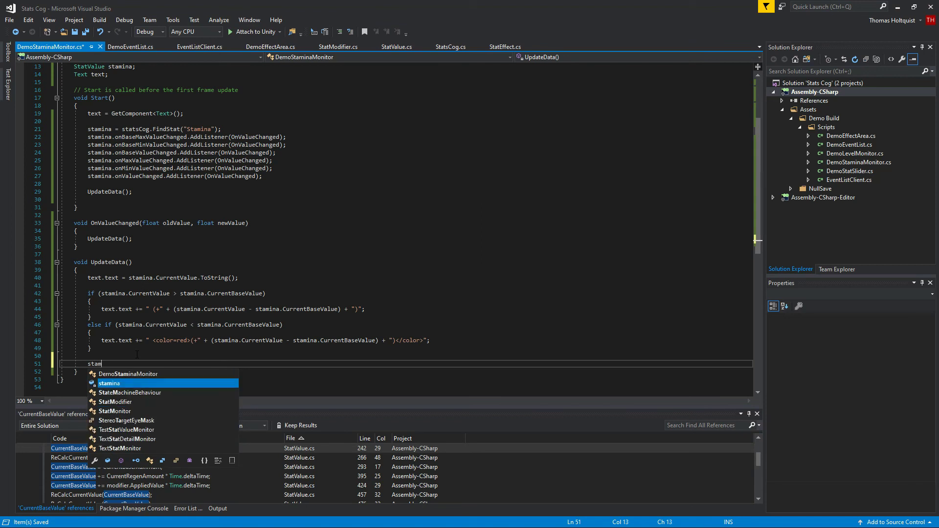
pyautogui.hotkey('ctrl', 'space')
pyautogui.scroll(5, 165, 383)
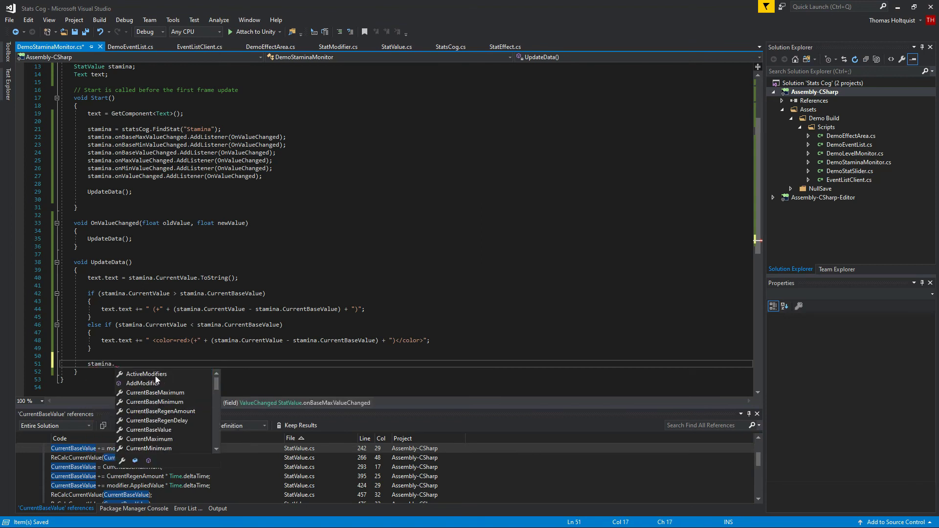
pyautogui.click(154, 375)
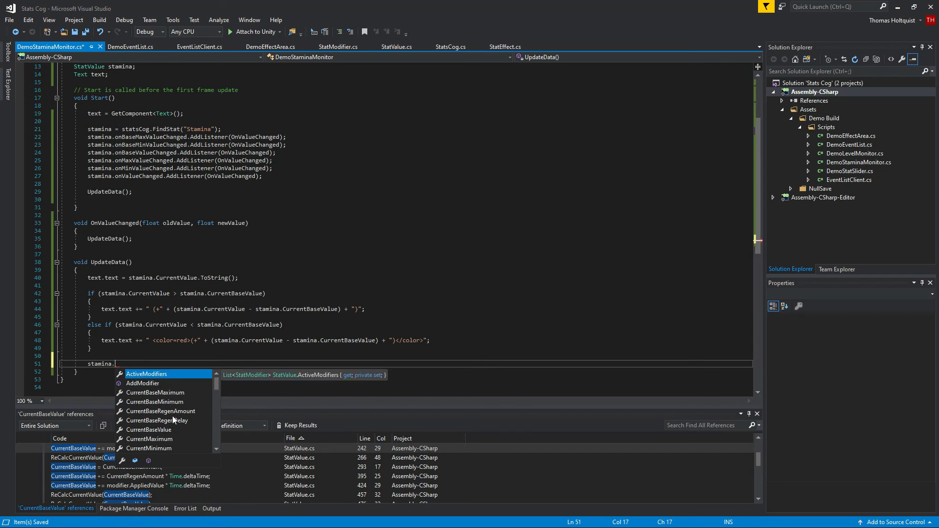
pyautogui.scroll(-1, 157, 423)
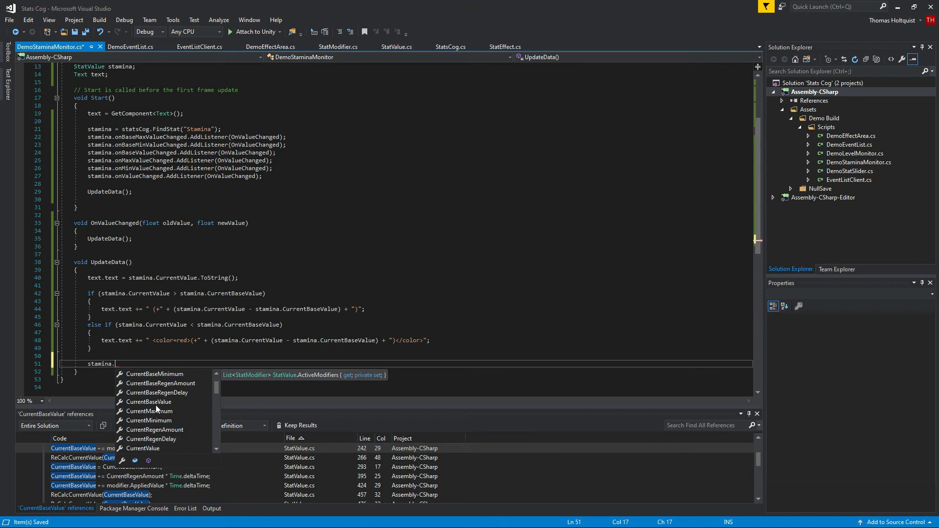
pyautogui.scroll(-4, 162, 436)
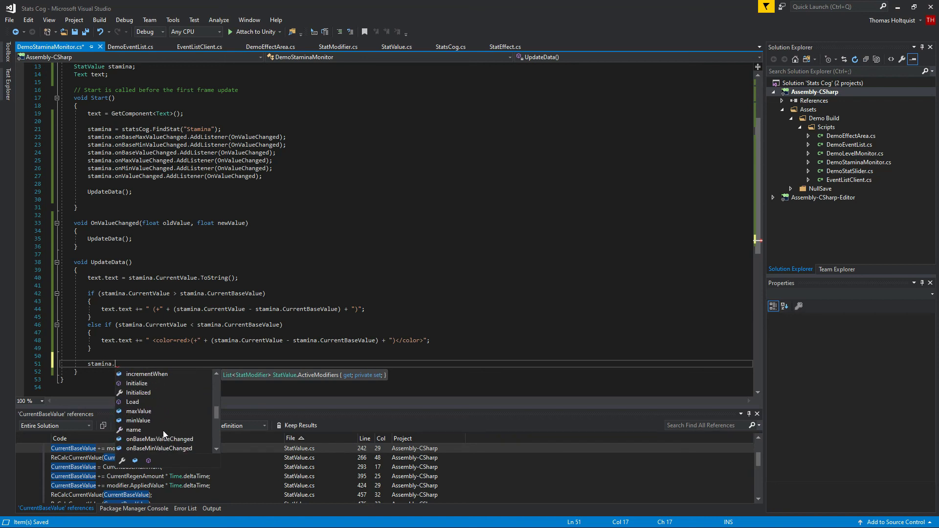
pyautogui.scroll(-5, 181, 421)
pyautogui.moveTo(132, 363); pyautogui.dragTo(89, 364)
pyautogui.press('Delete')
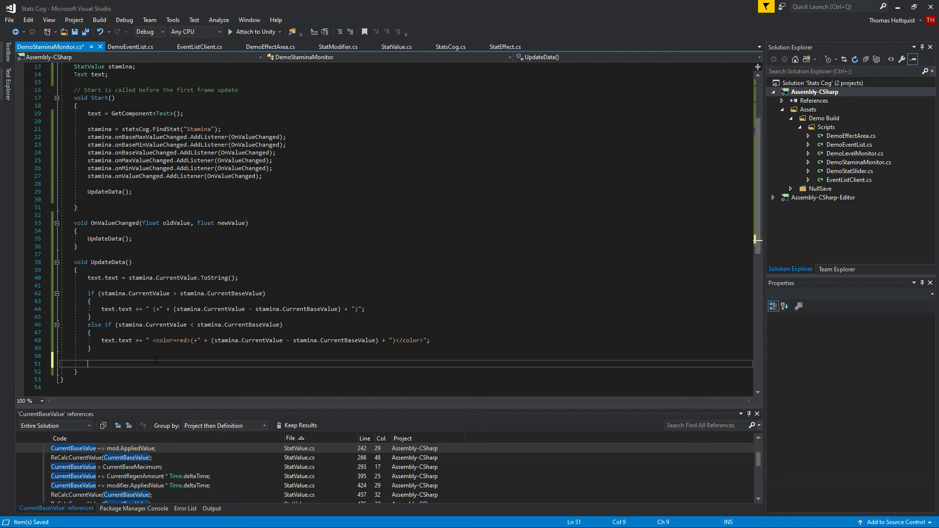
# Step: Change the plus sign inside the opening parenthesis of the red-coloured else-if text to a minus sign
pyautogui.click(197, 339)
pyautogui.press('BackSpace')
pyautogui.write('-')
# Step: Add a foreach loop at the end of UpdateData that iterates each StatModifier statModifier in stamina.ActiveModifiers, with an empty body
pyautogui.click(134, 363)
pyautogui.write('foreach(Statmodifier statModifier in sta')
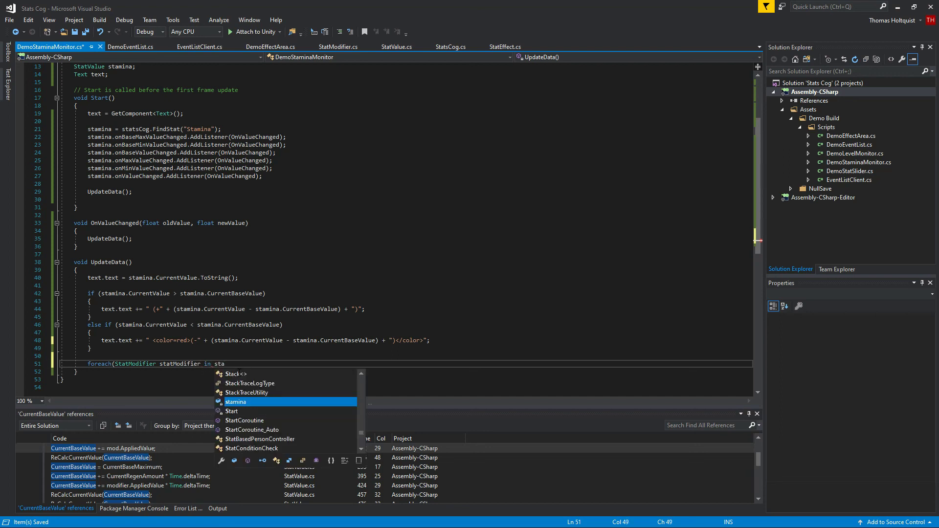
pyautogui.write('mina.mo')
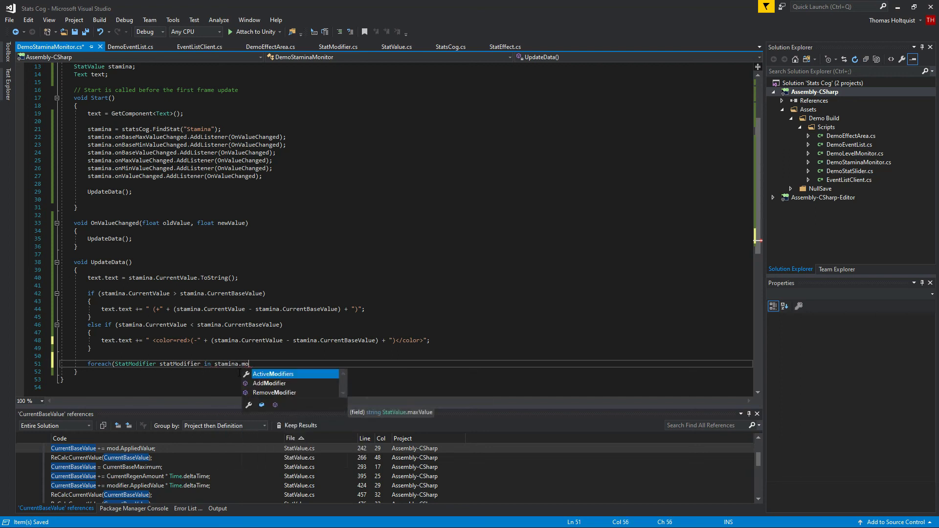
pyautogui.write(')')
pyautogui.press('Return')
pyautogui.write('{')
pyautogui.press('Return')
pyautogui.write('}')
# Step: Inside the foreach body, append "\r\n" + statModifier.AppliedValue to text.text and save the script
pyautogui.scroll(-2, 239, 372)
pyautogui.click(112, 326)
pyautogui.press('Return')
pyautogui.write('text.')
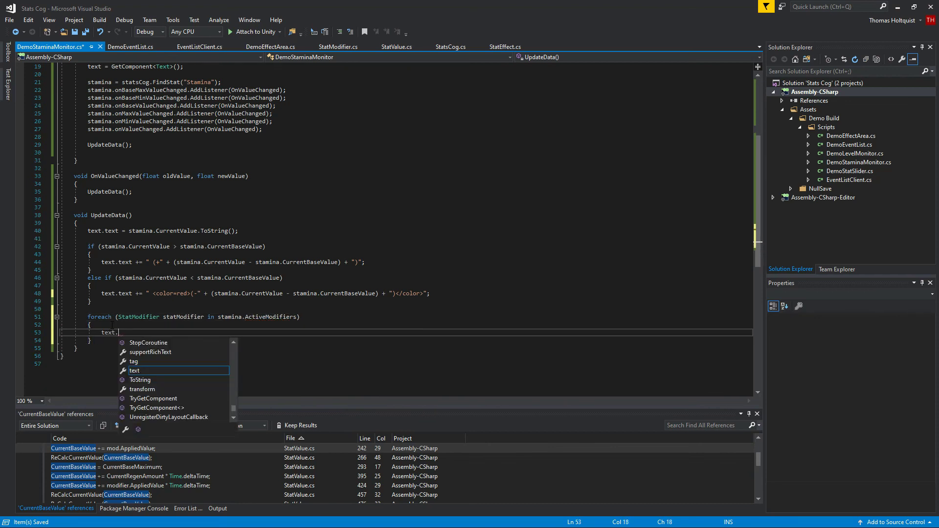
pyautogui.write('text += "\\r\\n')
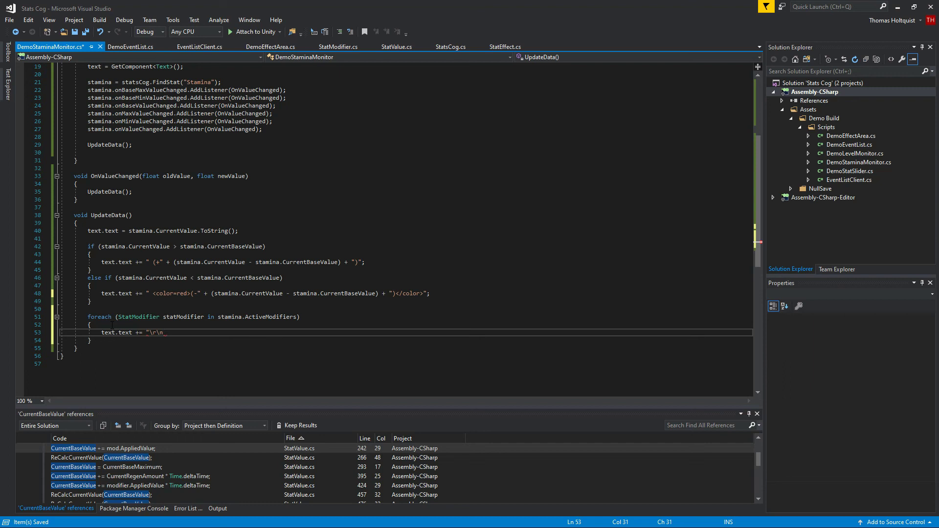
pyautogui.write('statModifier.')
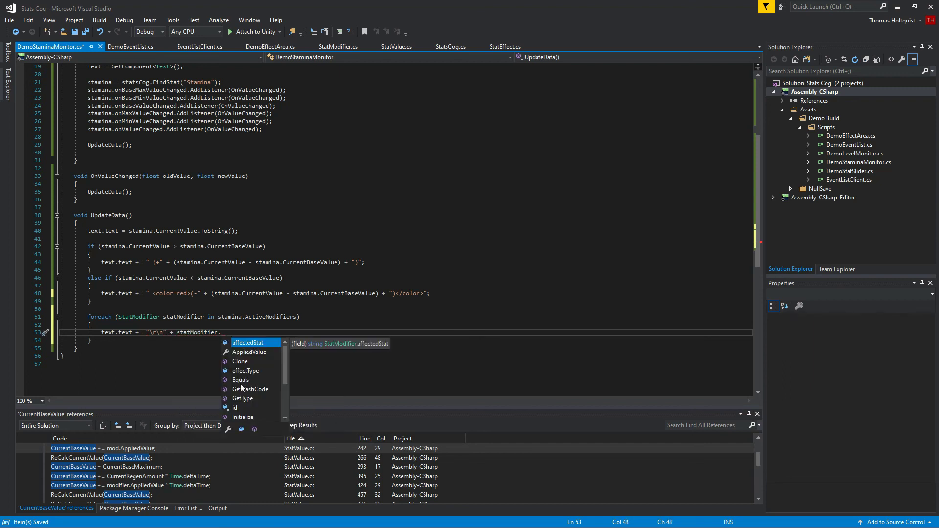
pyautogui.scroll(1, 265, 394)
pyautogui.moveTo(286, 368)
pyautogui.mouseDown()
pyautogui.moveTo(287, 396)
pyautogui.moveTo(281, 352)
pyautogui.mouseUp()
pyautogui.doubleClick(266, 351)
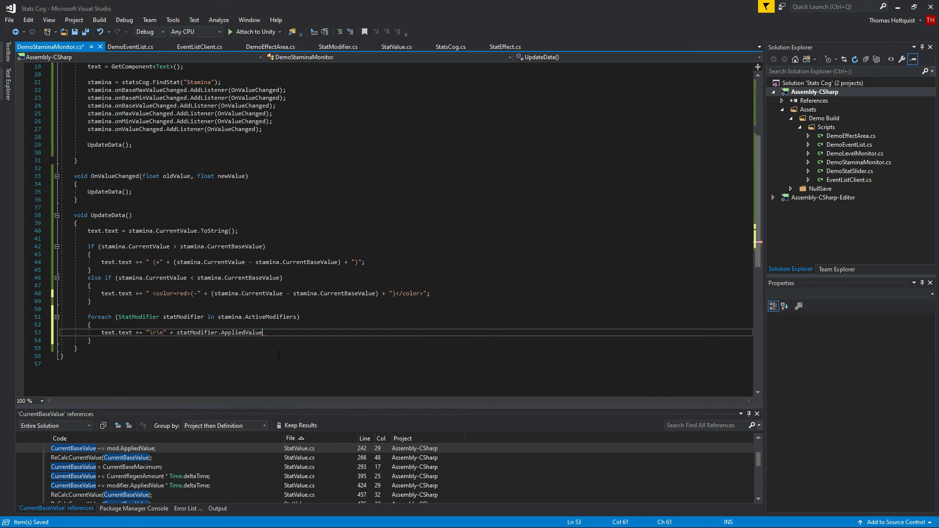
pyautogui.click(279, 355)
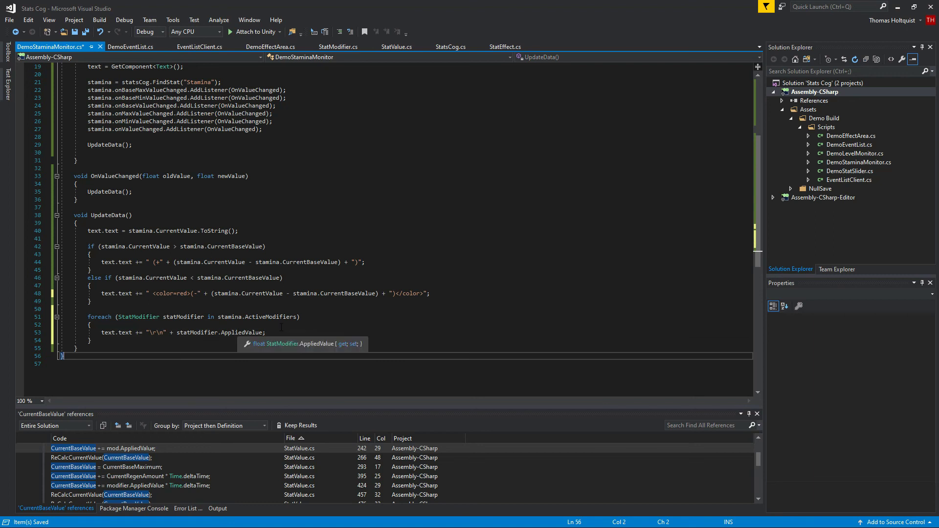
pyautogui.click(203, 310)
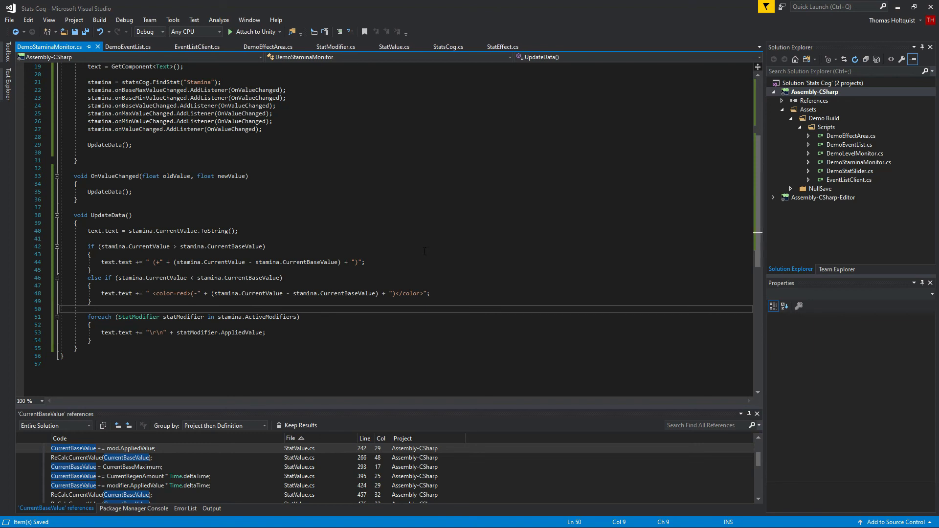
# Step: In Unity, add the Demo Stamina Monitor component to the Stamina Monitor object and assign BasicThirdPersonController as its Stats Cog
pyautogui.click(897, 8)
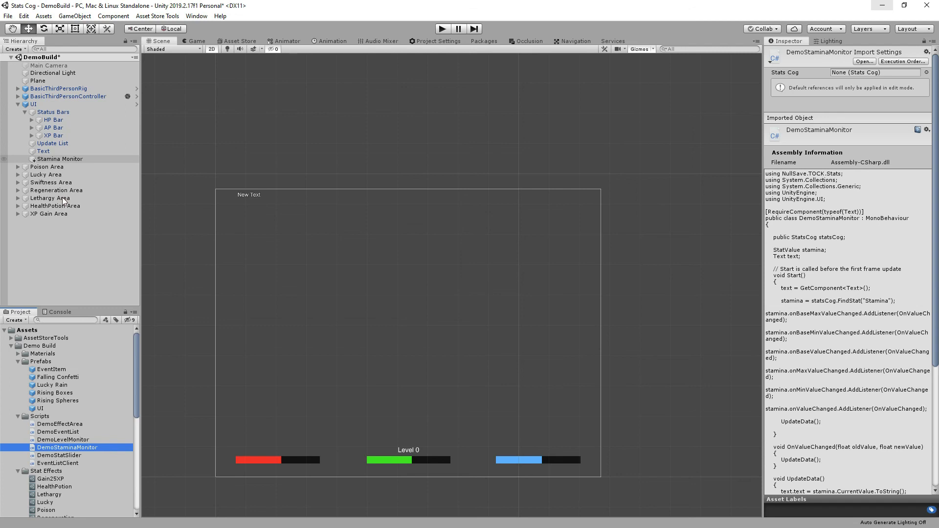
pyautogui.click(51, 160)
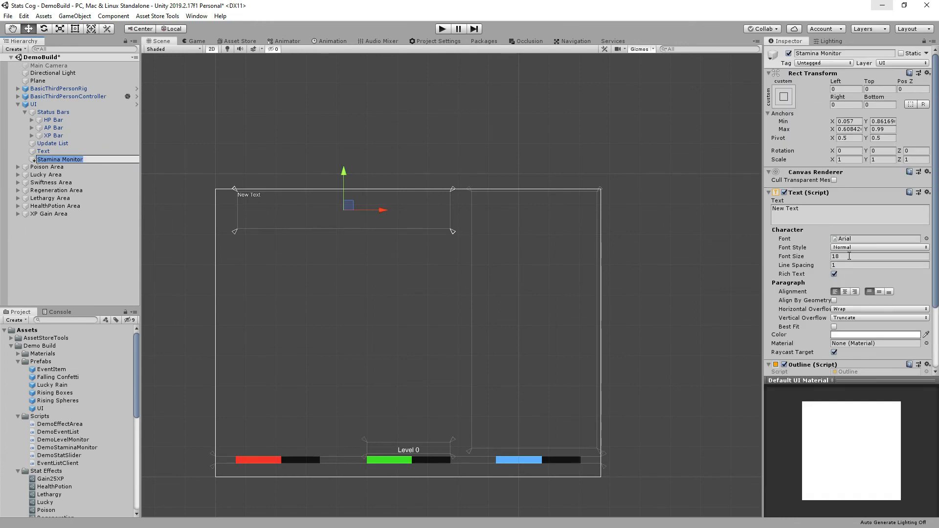
pyautogui.scroll(-3, 860, 308)
pyautogui.click(834, 364)
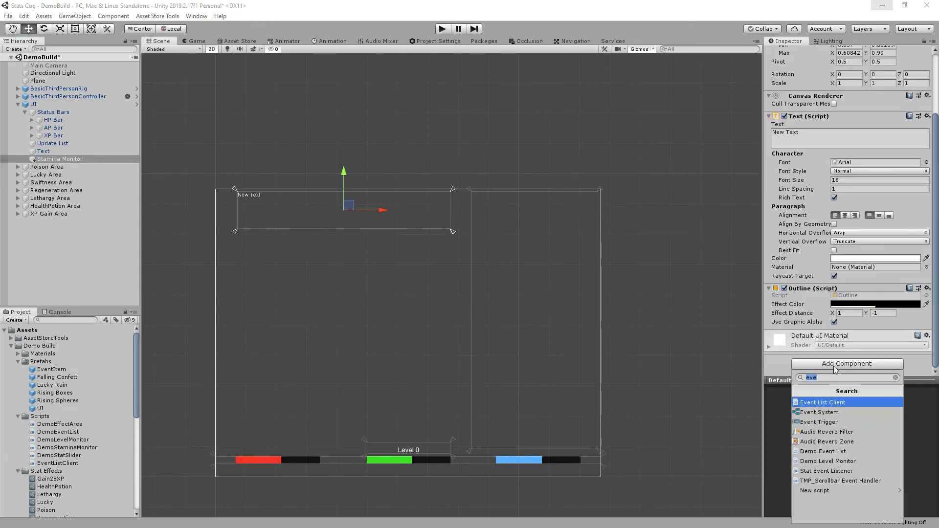
pyautogui.write('stamin')
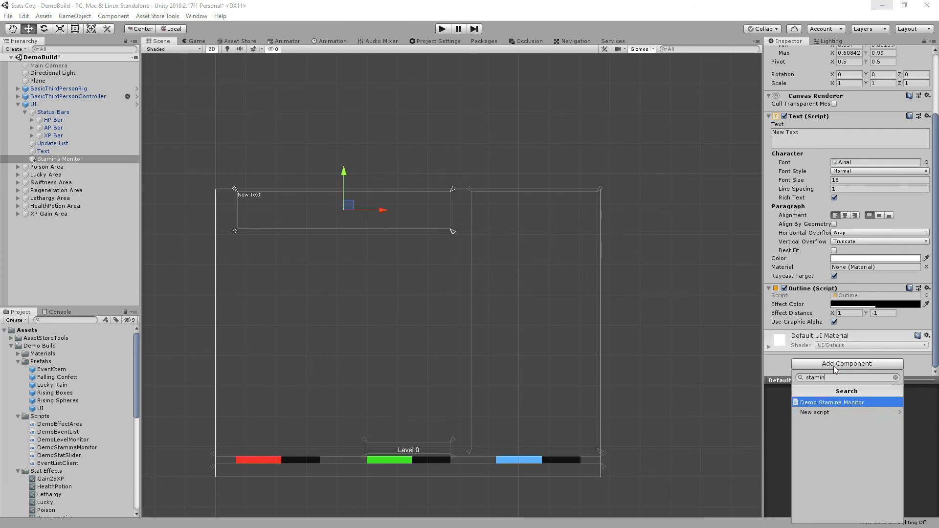
pyautogui.press('Return')
pyautogui.moveTo(77, 91); pyautogui.dragTo(844, 300)
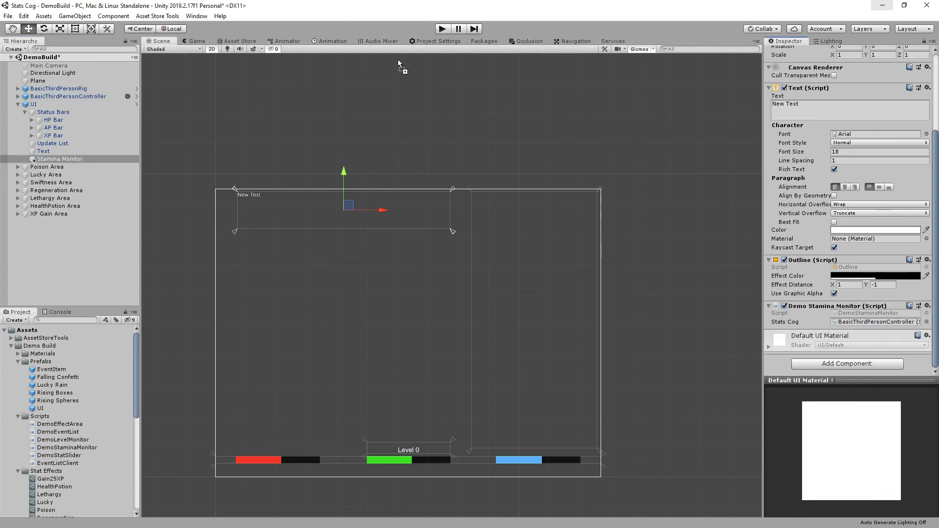
# Step: Play the scene and run the character through the poison, regeneration and lethargy areas to check the stamina text and modifier lines
pyautogui.click(440, 30)
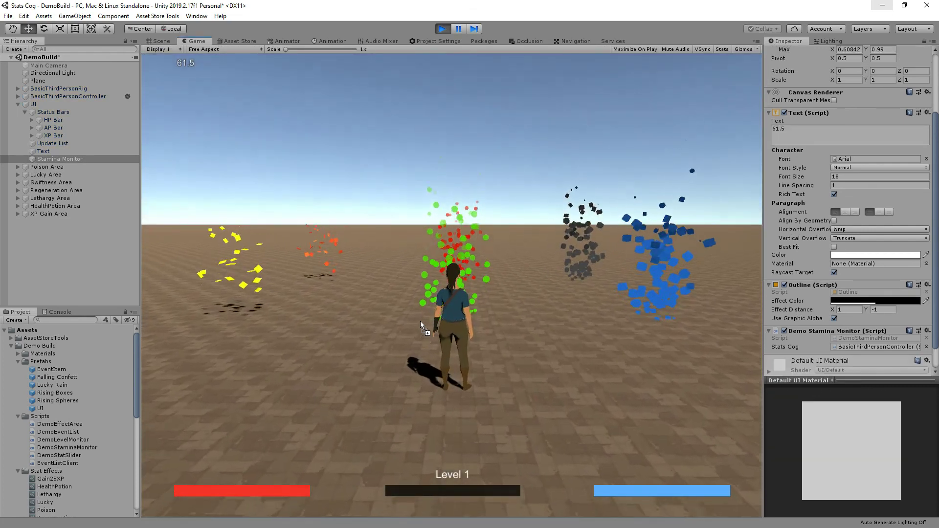
pyautogui.press('w')
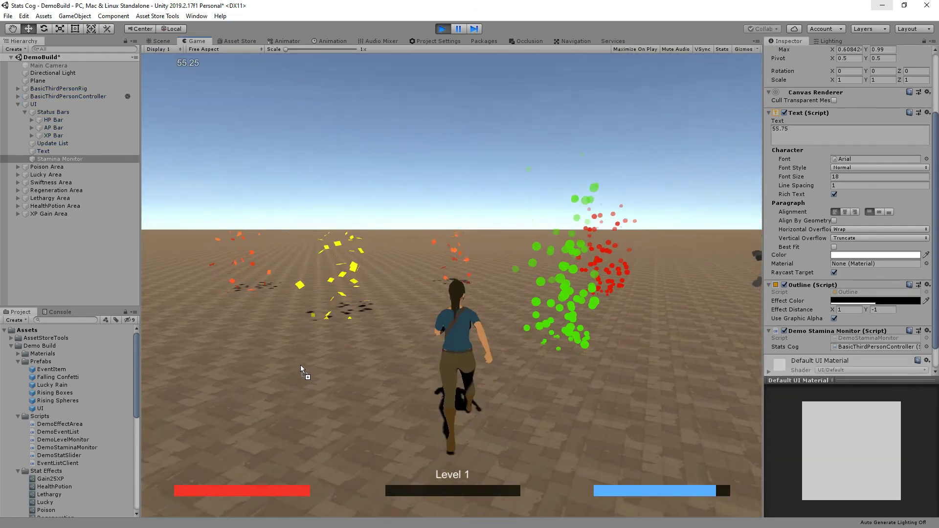
pyautogui.press('w')
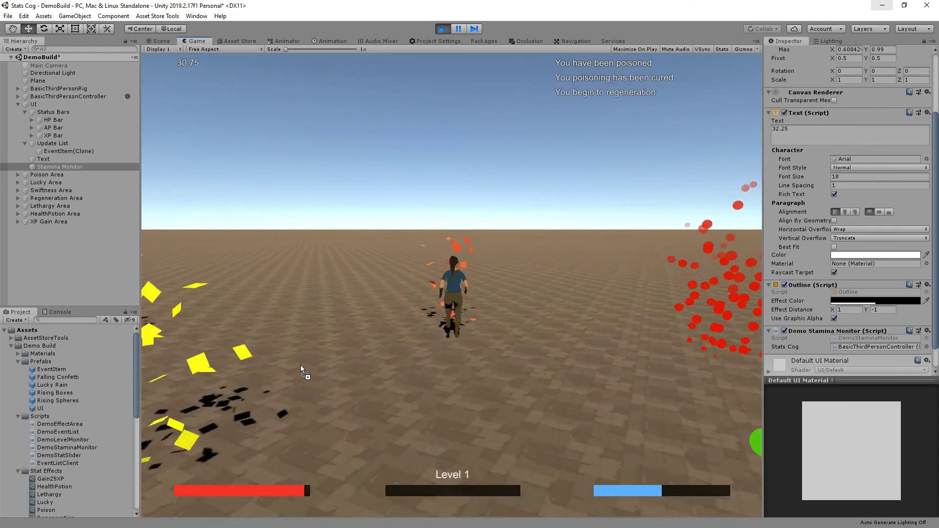
pyautogui.press('w')
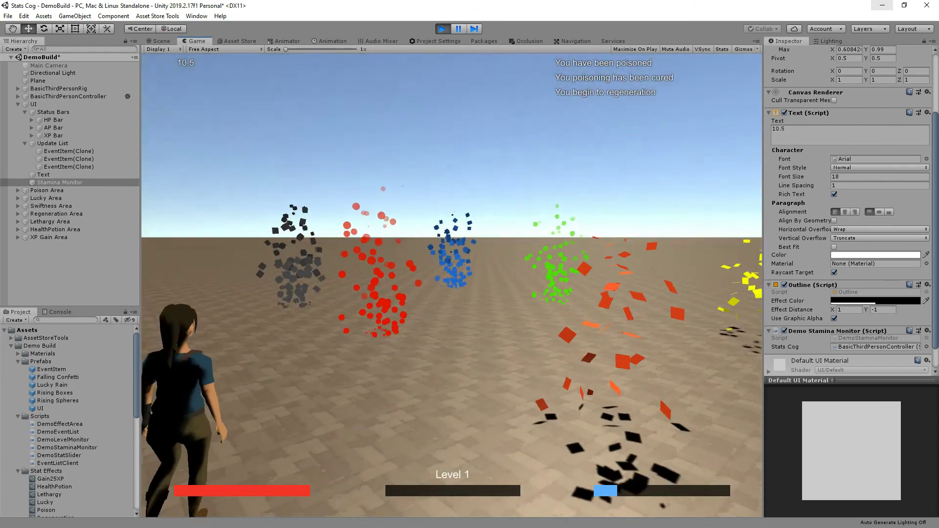
pyautogui.press('w')
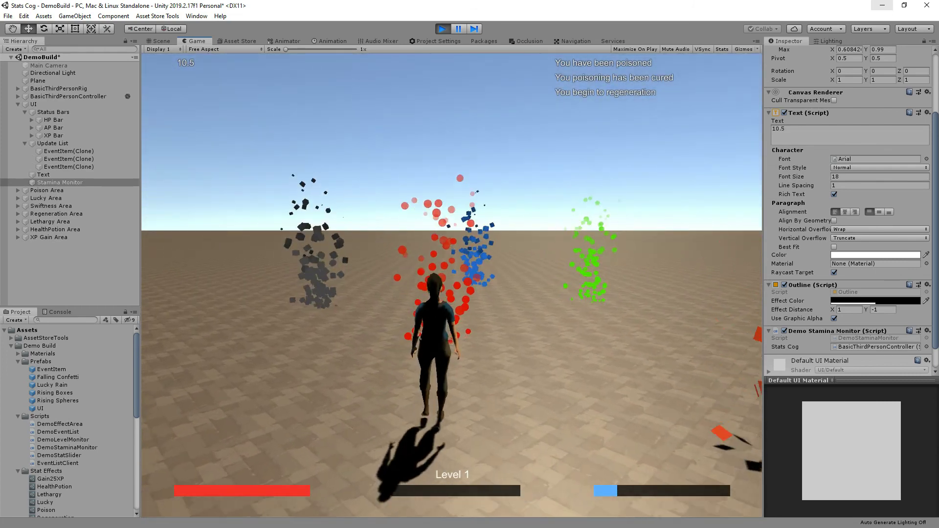
pyautogui.press('w')
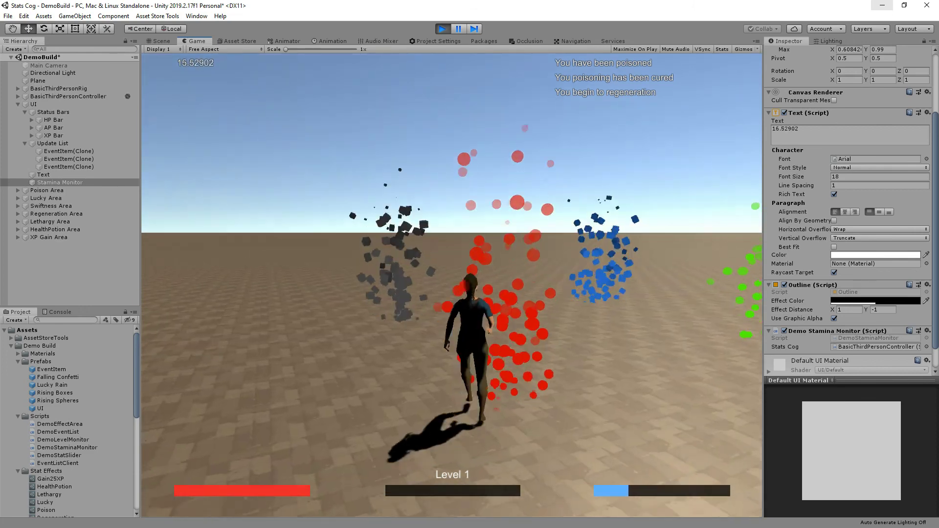
pyautogui.press('w')
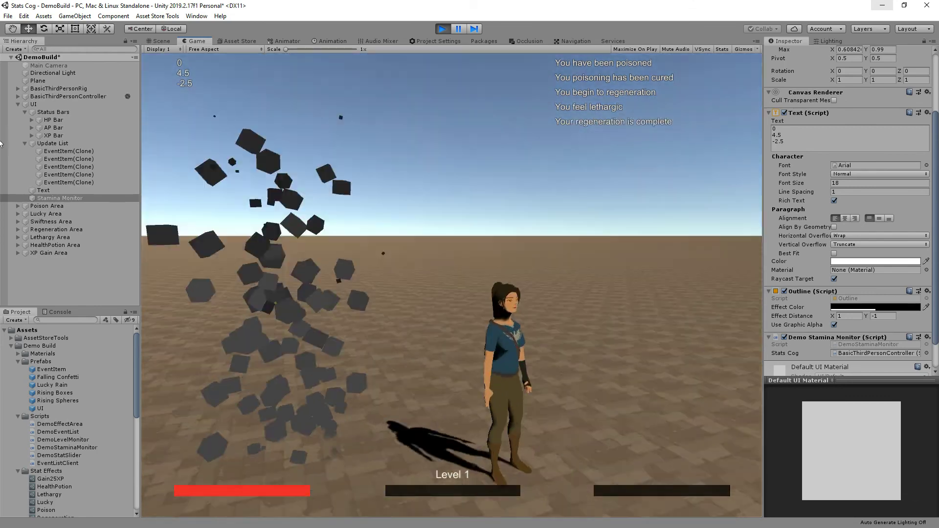
pyautogui.press('Escape')
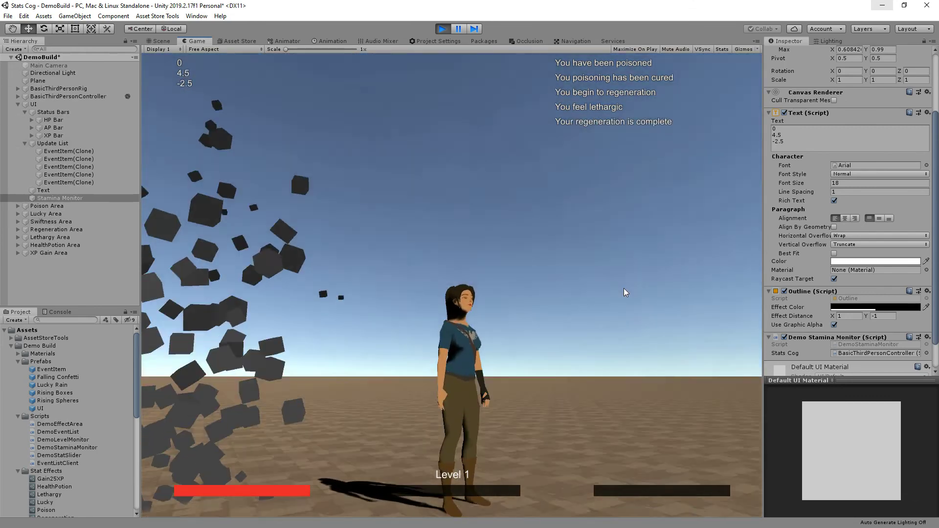
# Step: Walk the character through the Swiftness Area and back toward the other areas, checking the stamina text as effects expire
pyautogui.scroll(-2, 858, 306)
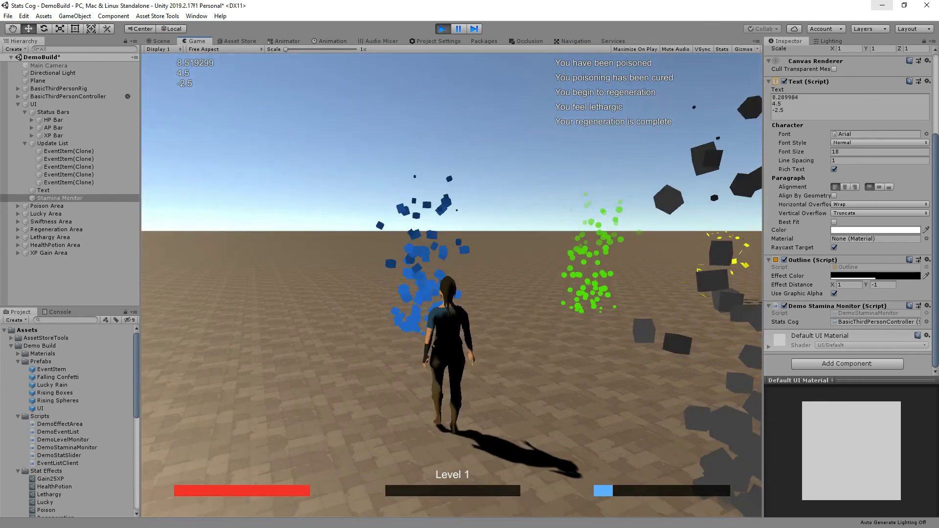
pyautogui.press('w')
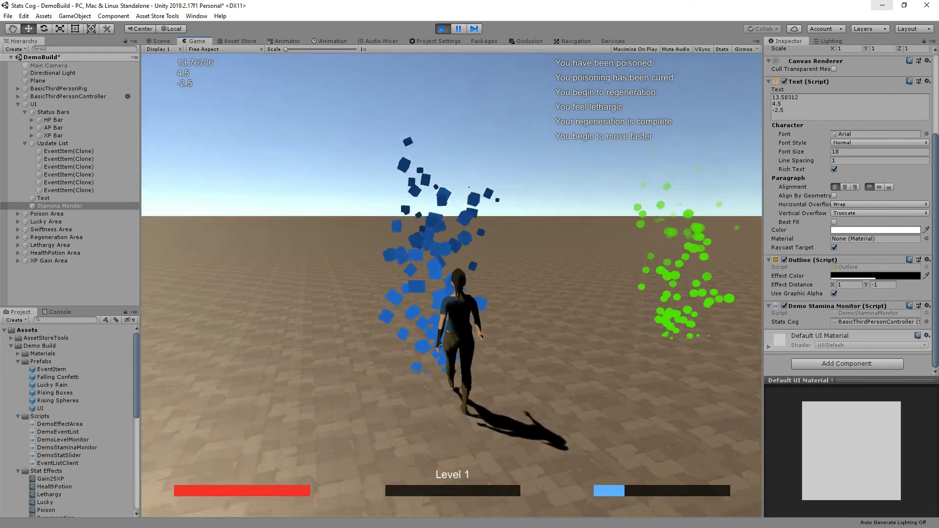
pyautogui.press('w')
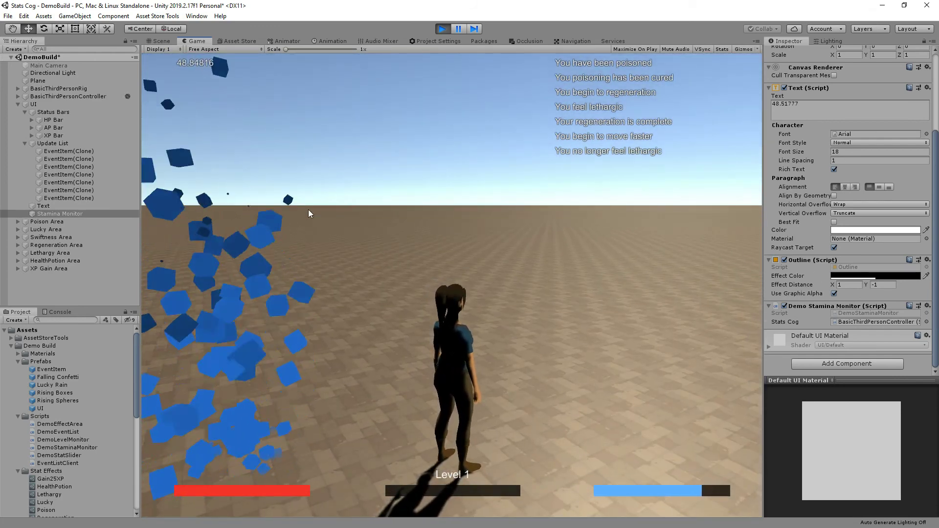
pyautogui.press('w')
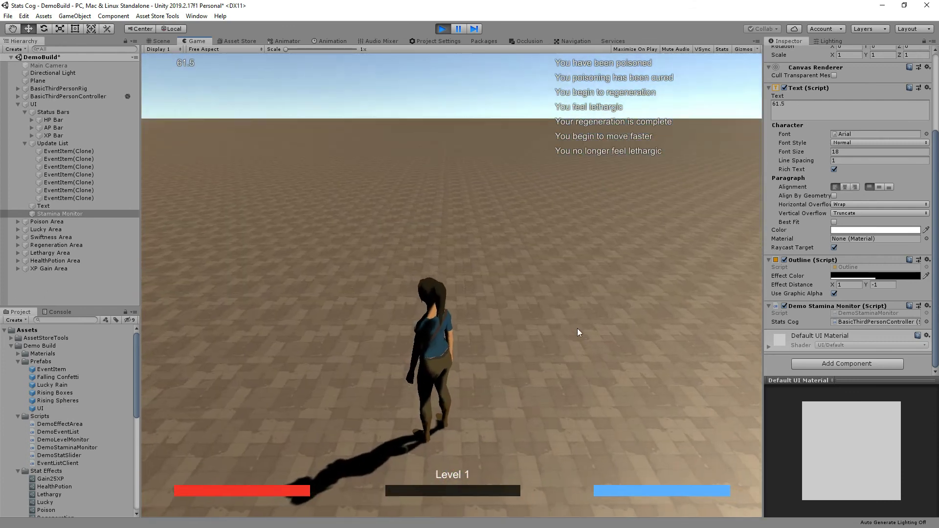
pyautogui.press('w')
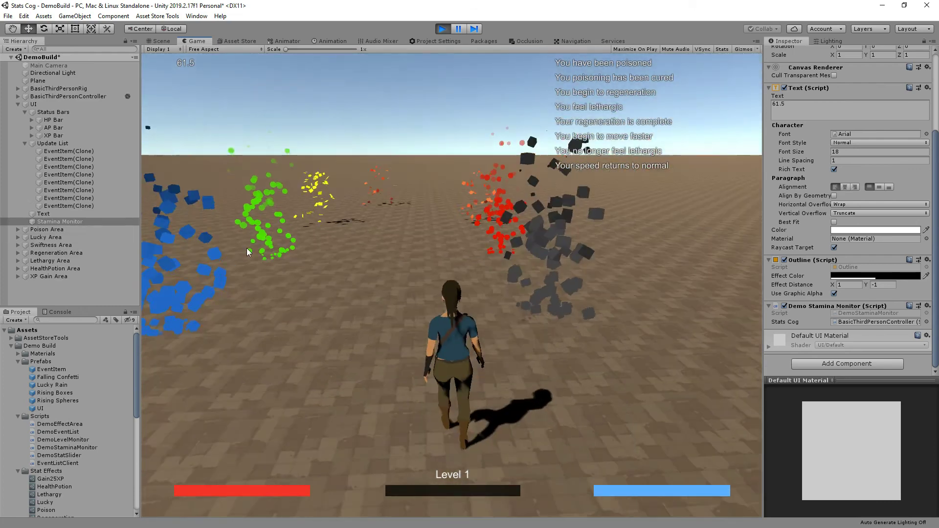